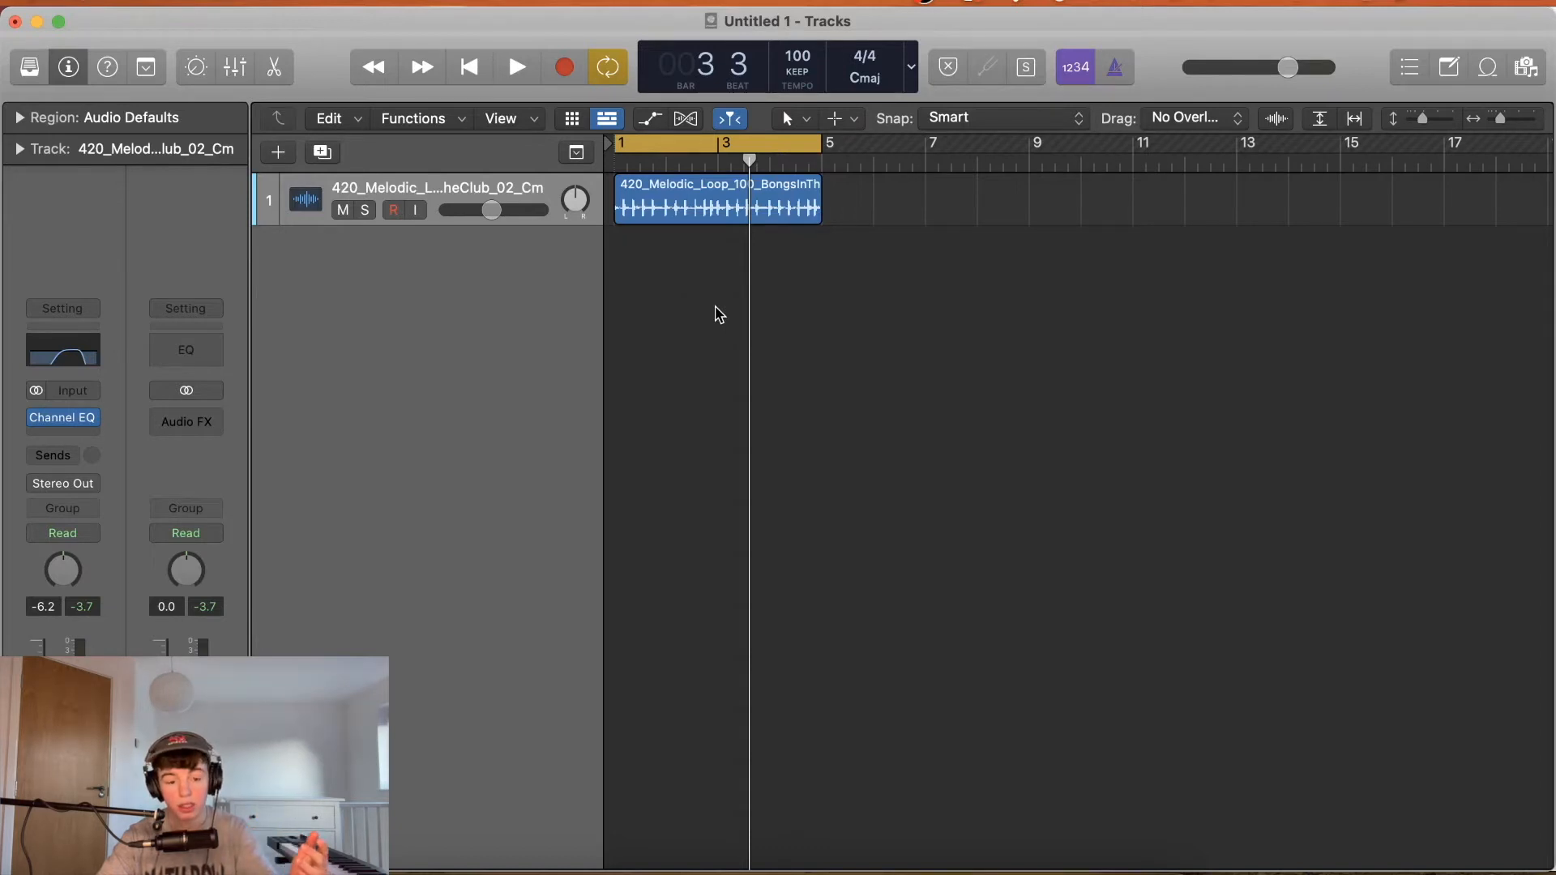
Play back the melodic loop on track 1 and stop playback.
key(space)
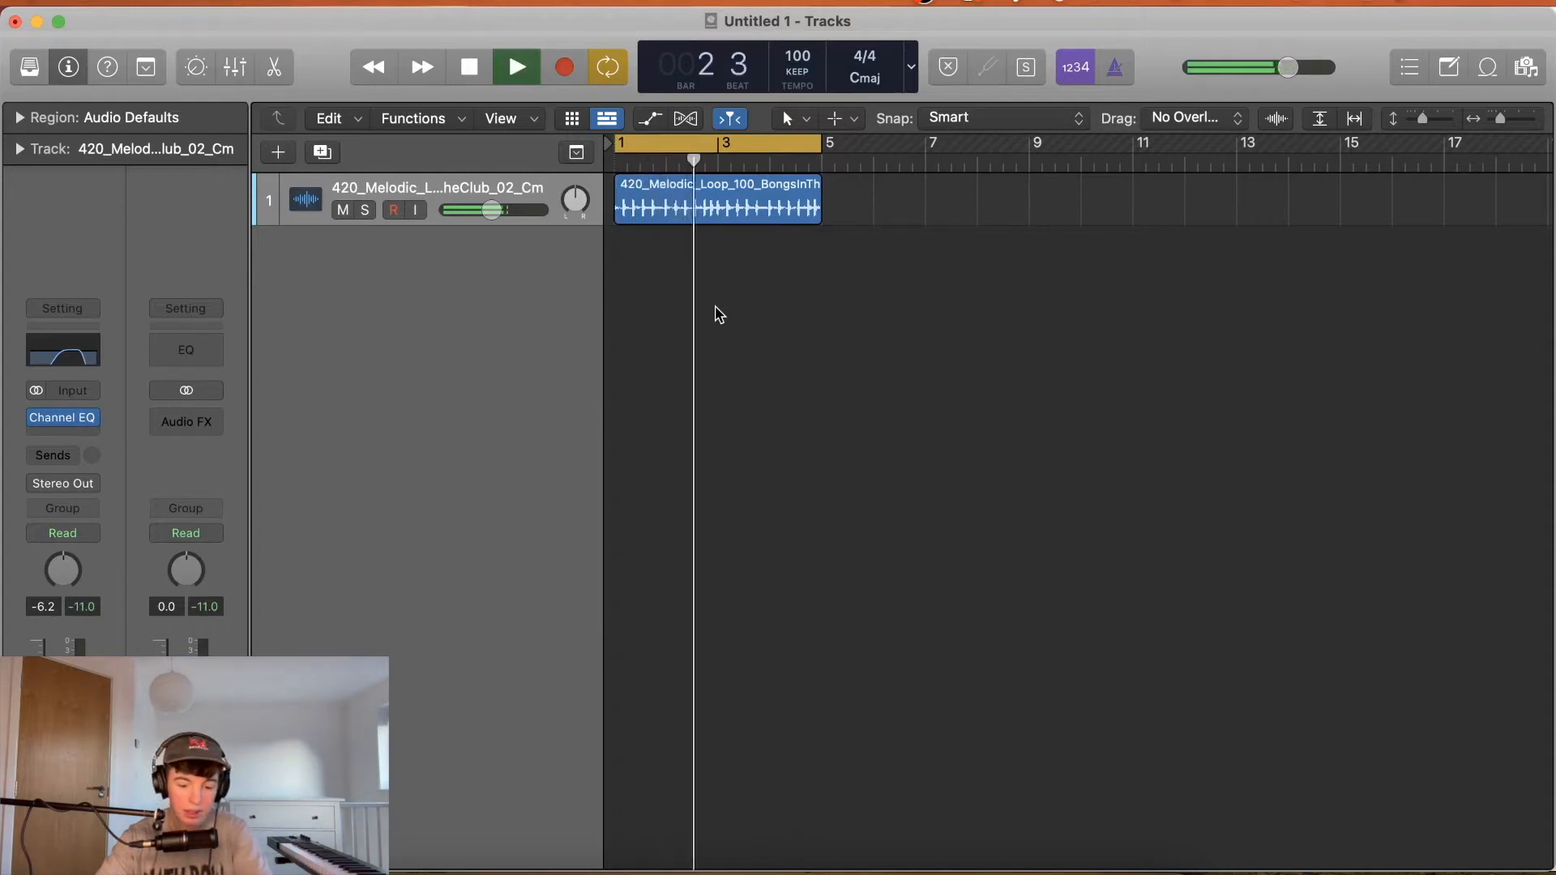
key(space)
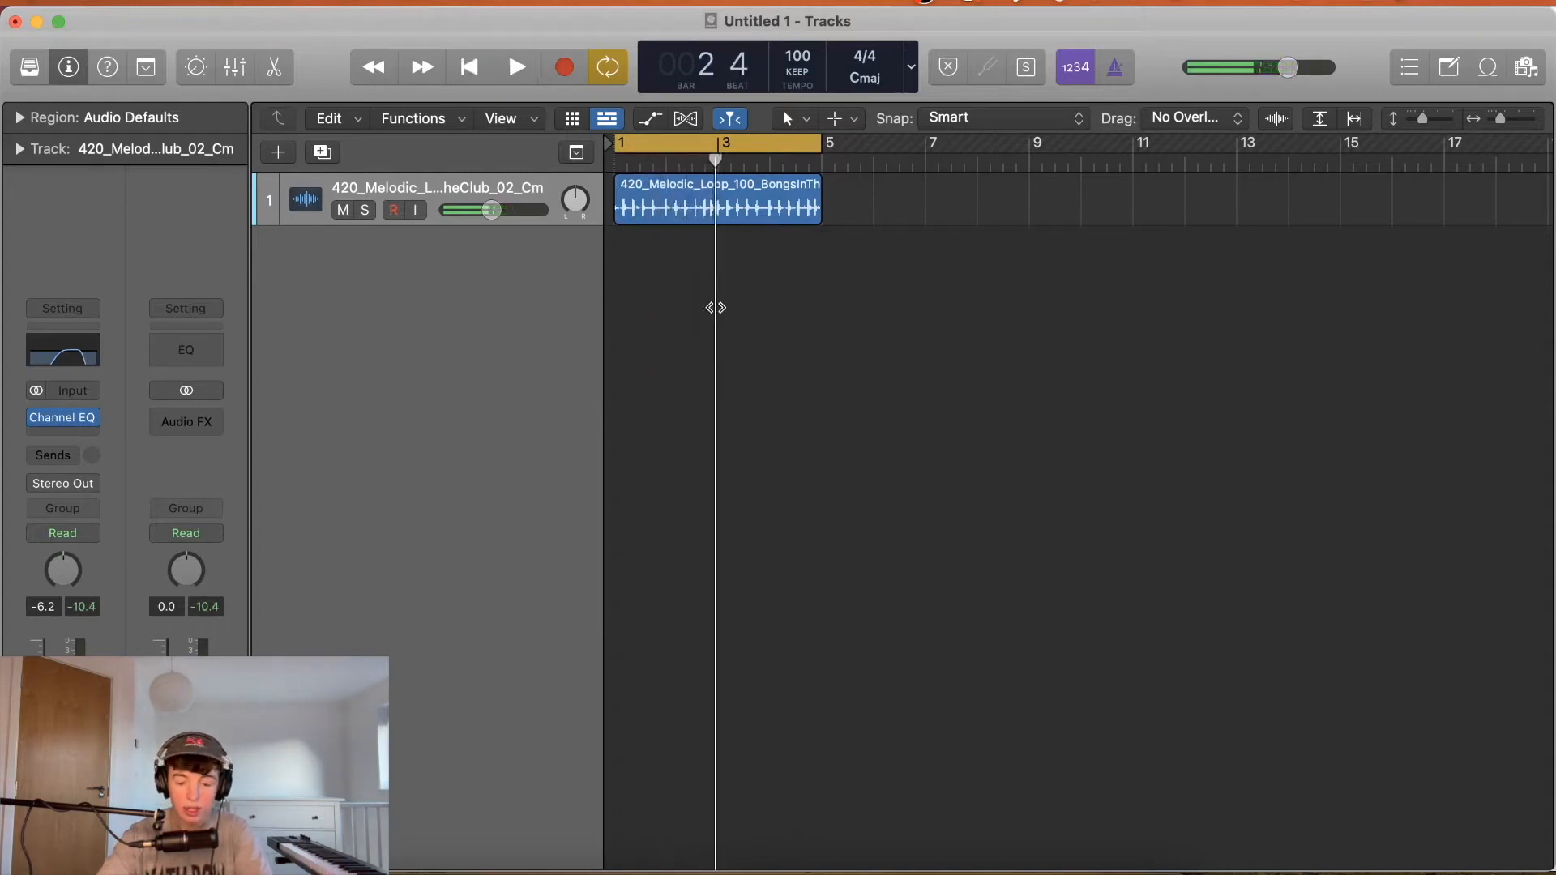
Show the loop browser with the Untagged Loops collection.
click(1487, 67)
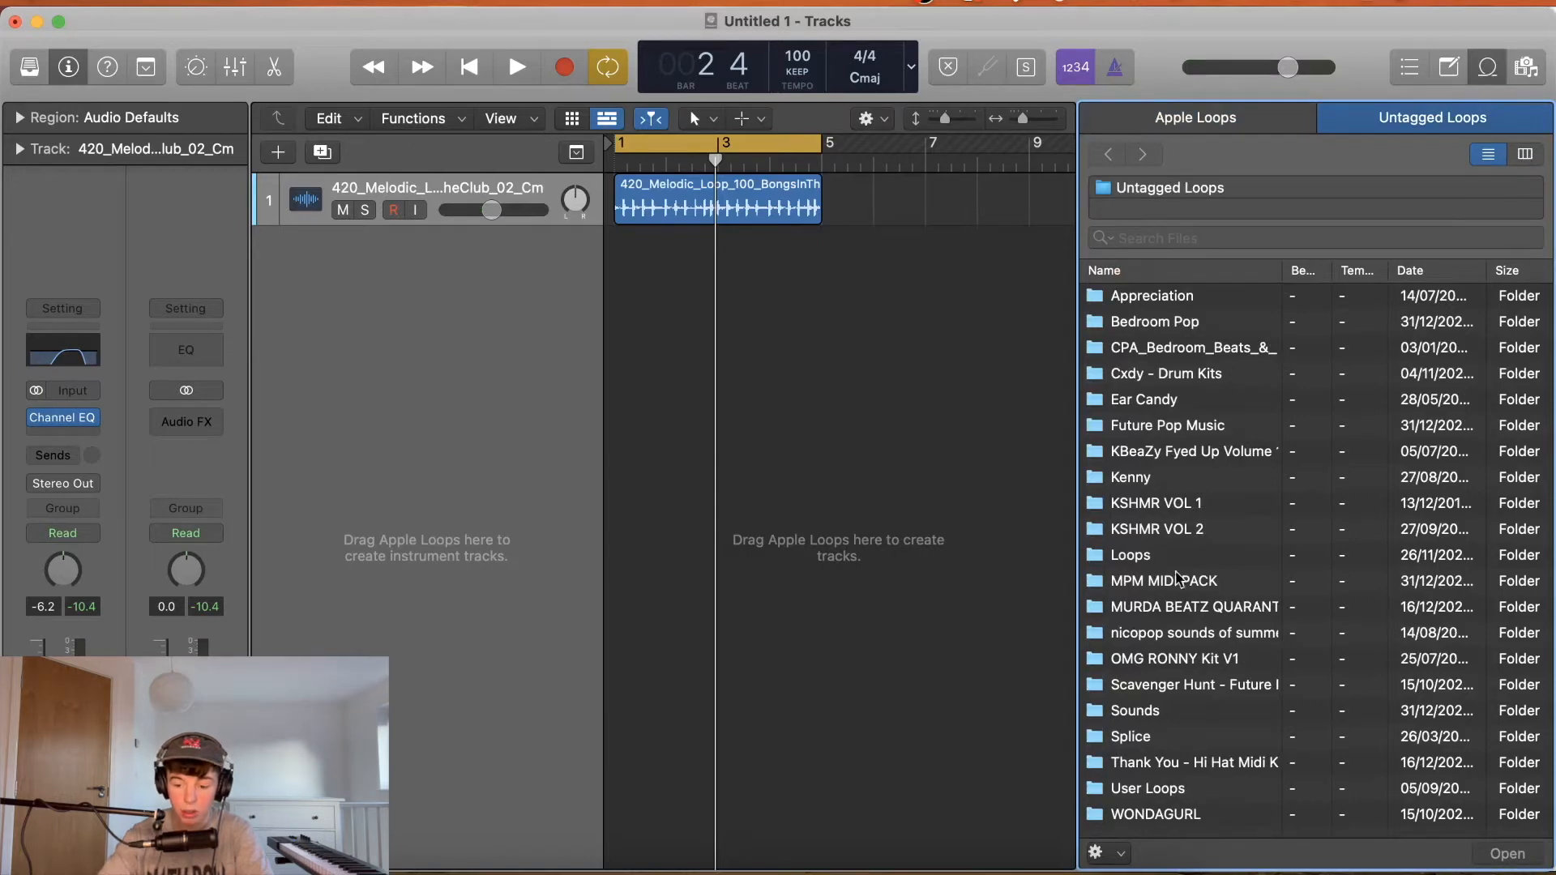
click(1498, 68)
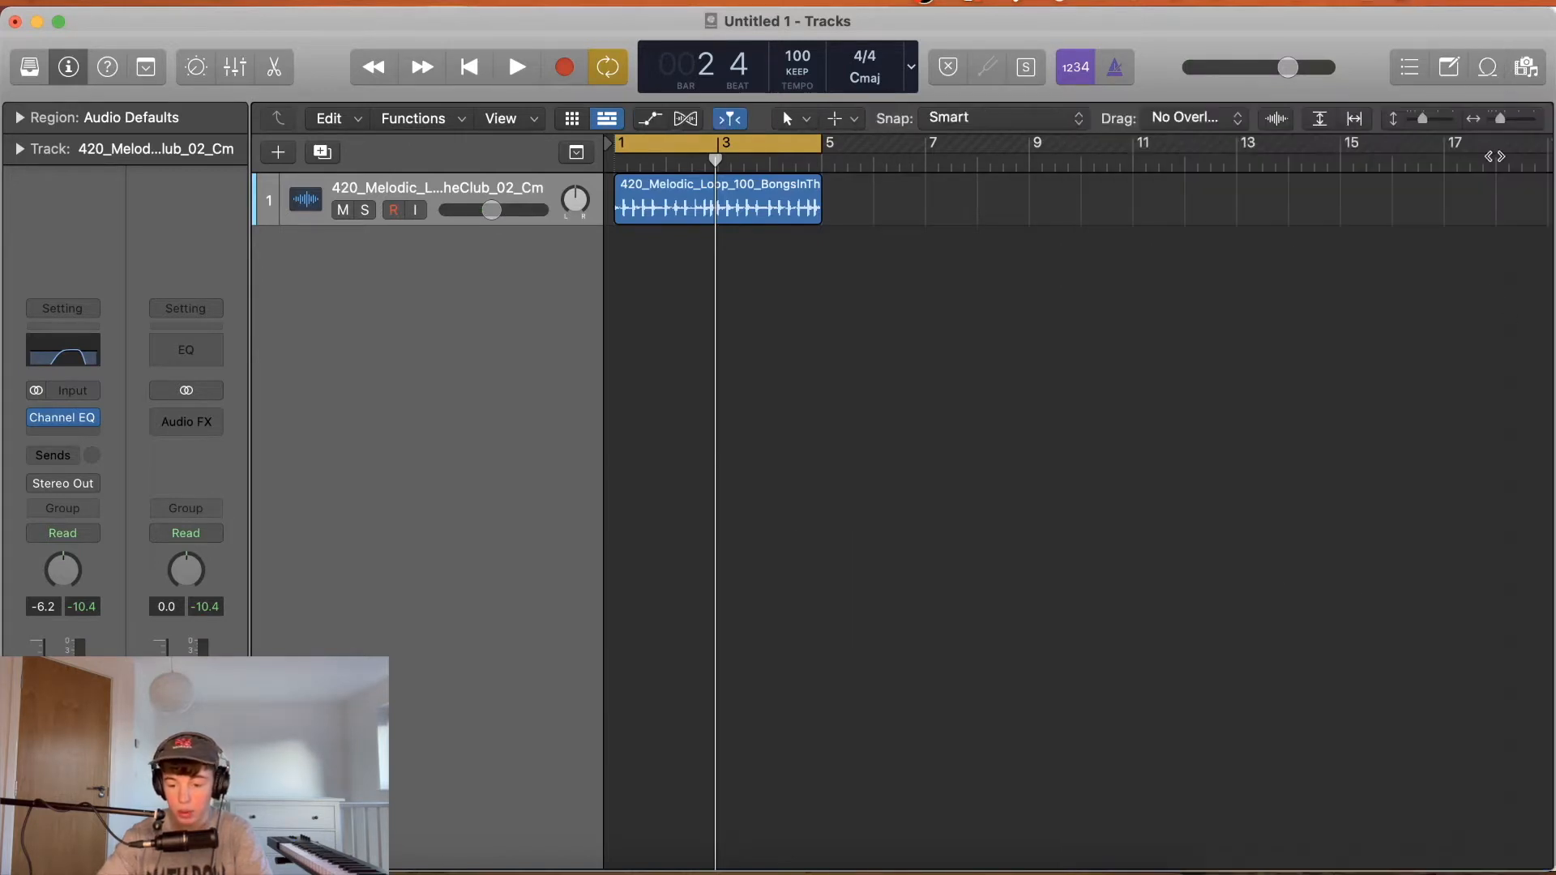
click(1485, 73)
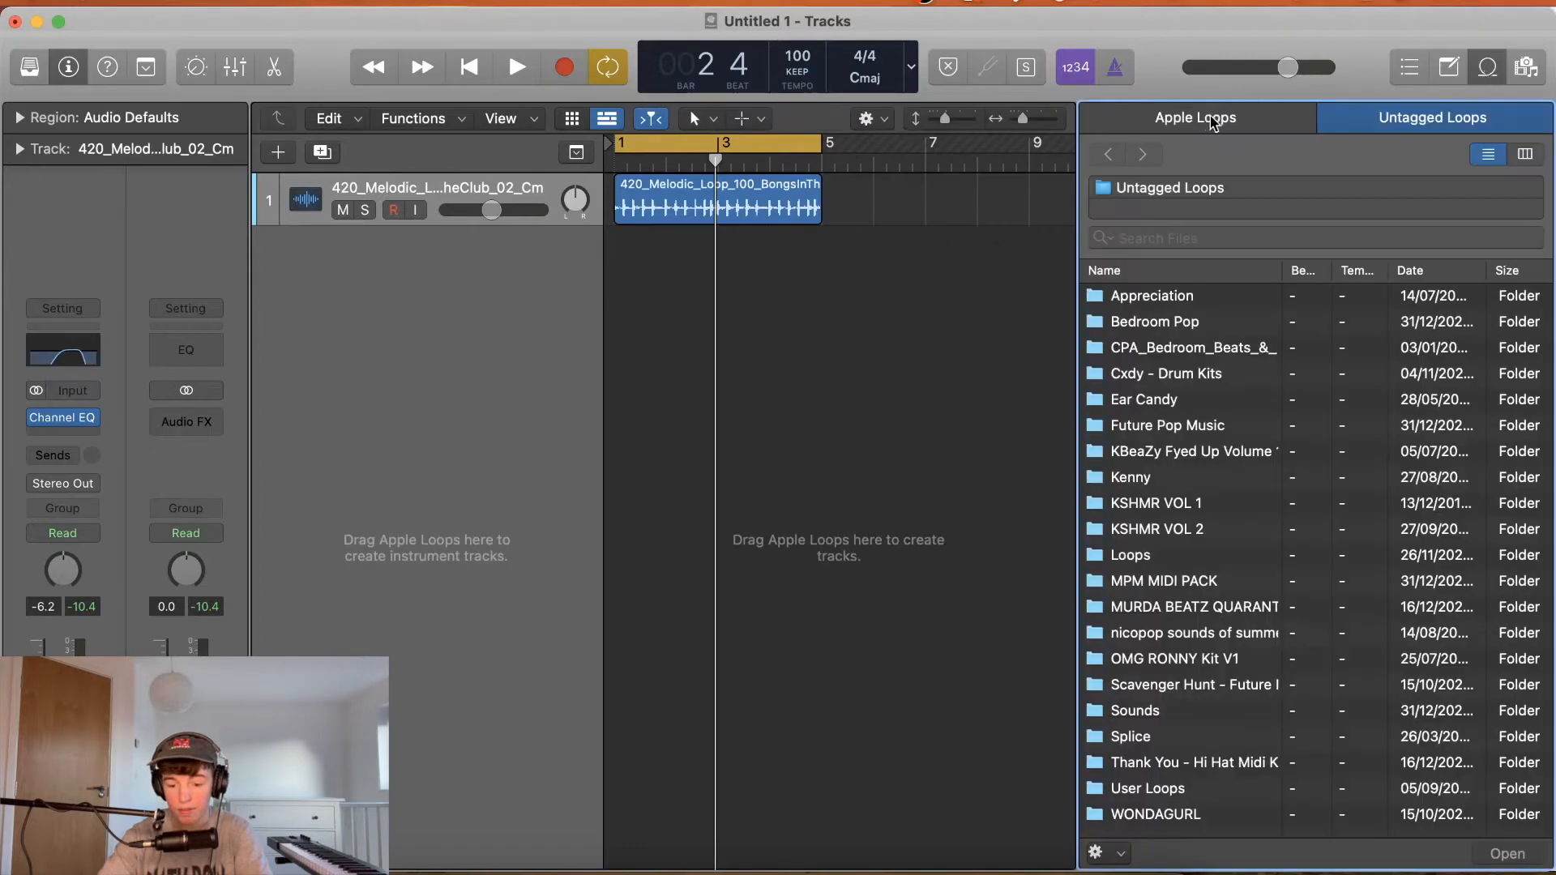
click(1210, 120)
click(1414, 122)
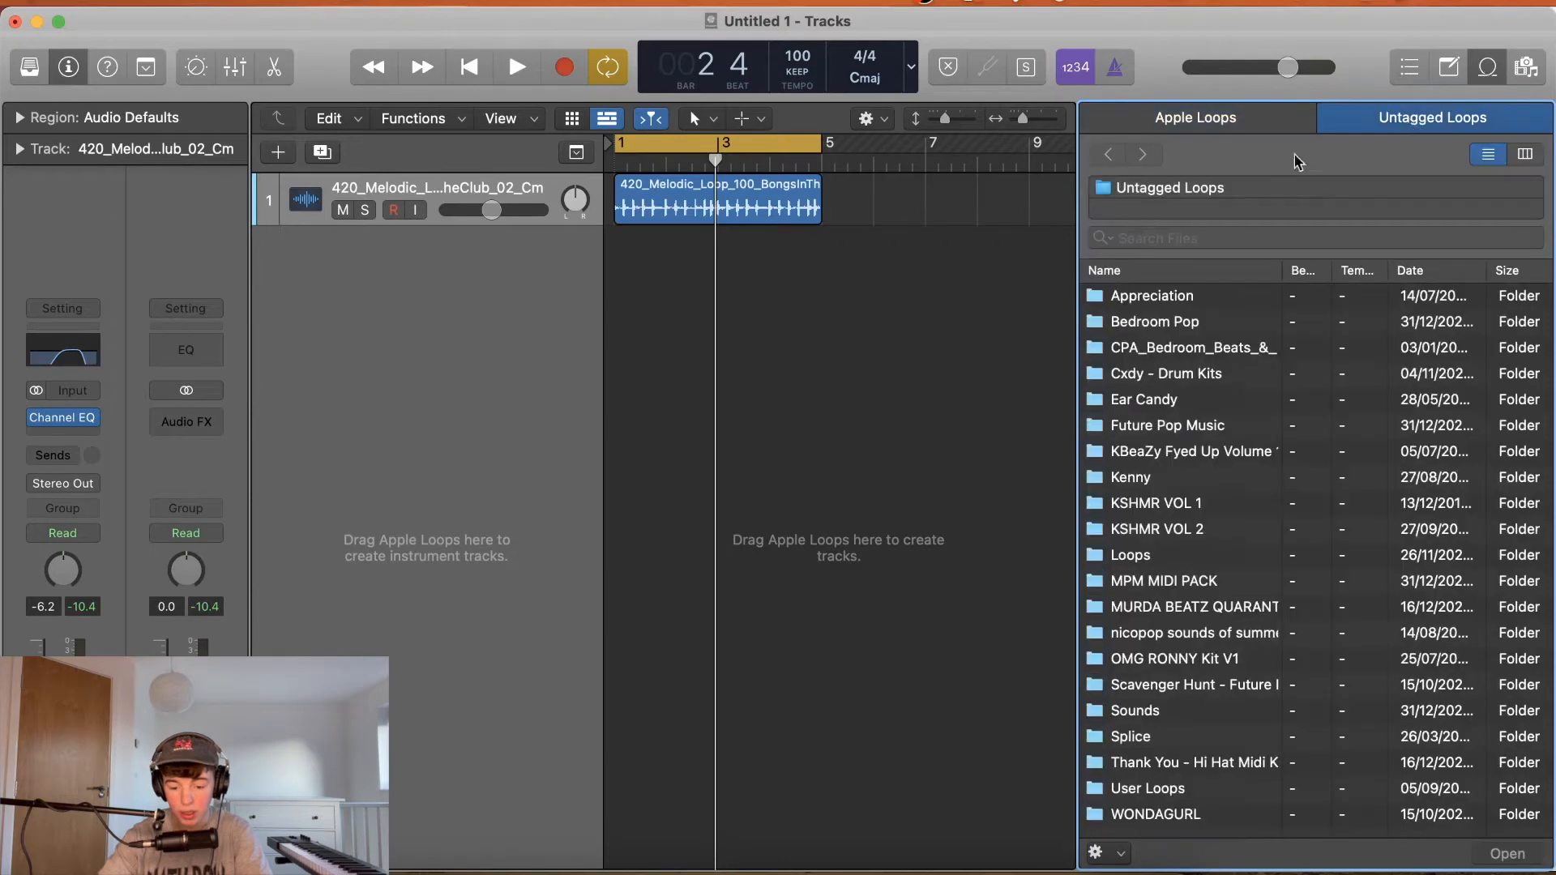
click(395, 873)
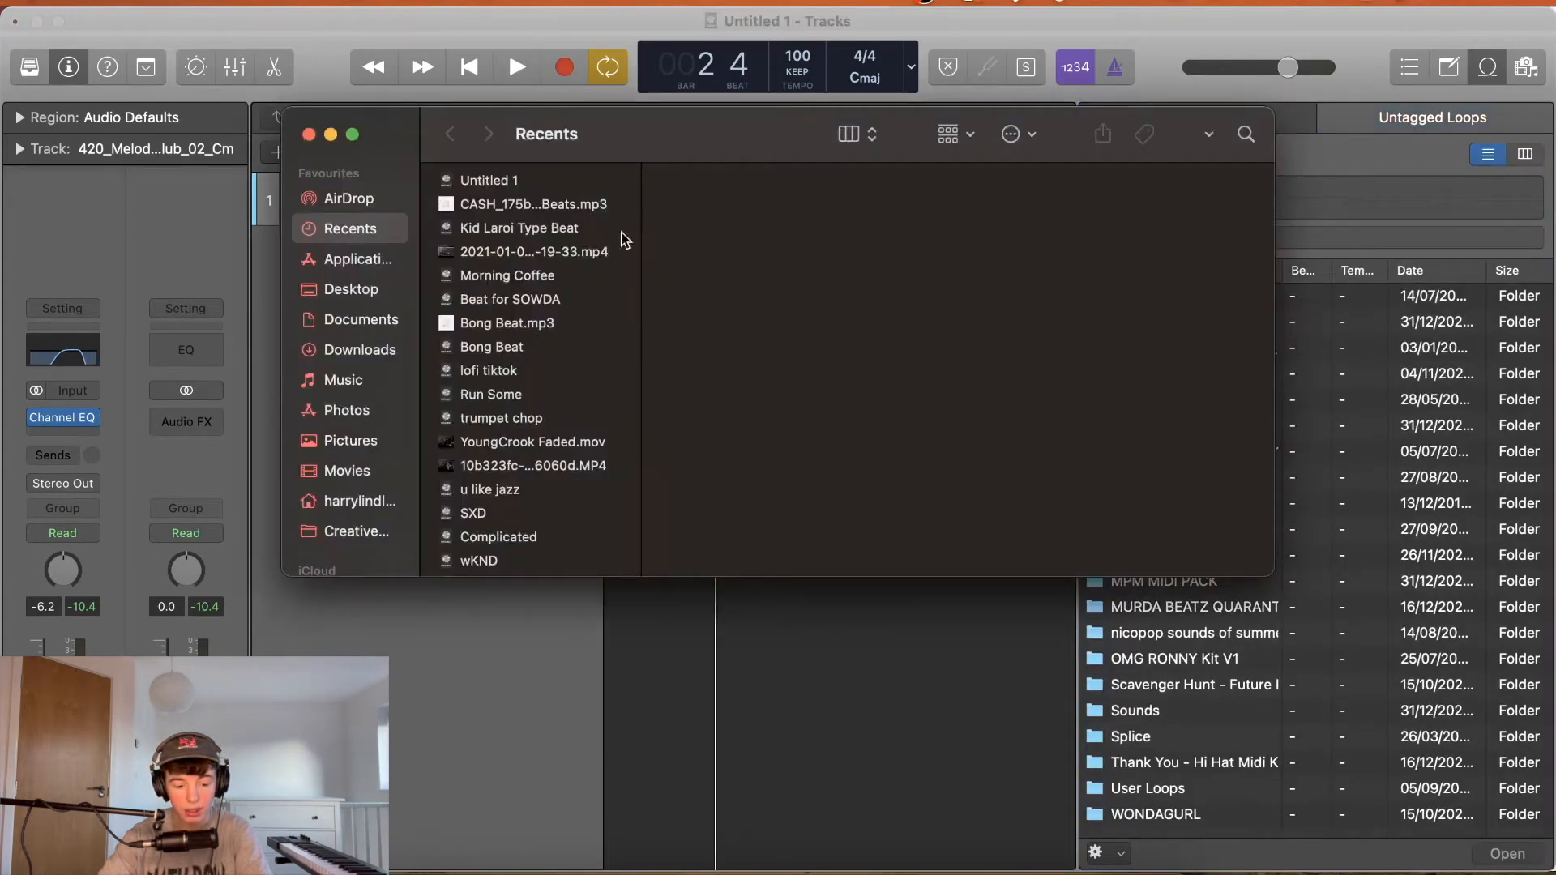
click(308, 134)
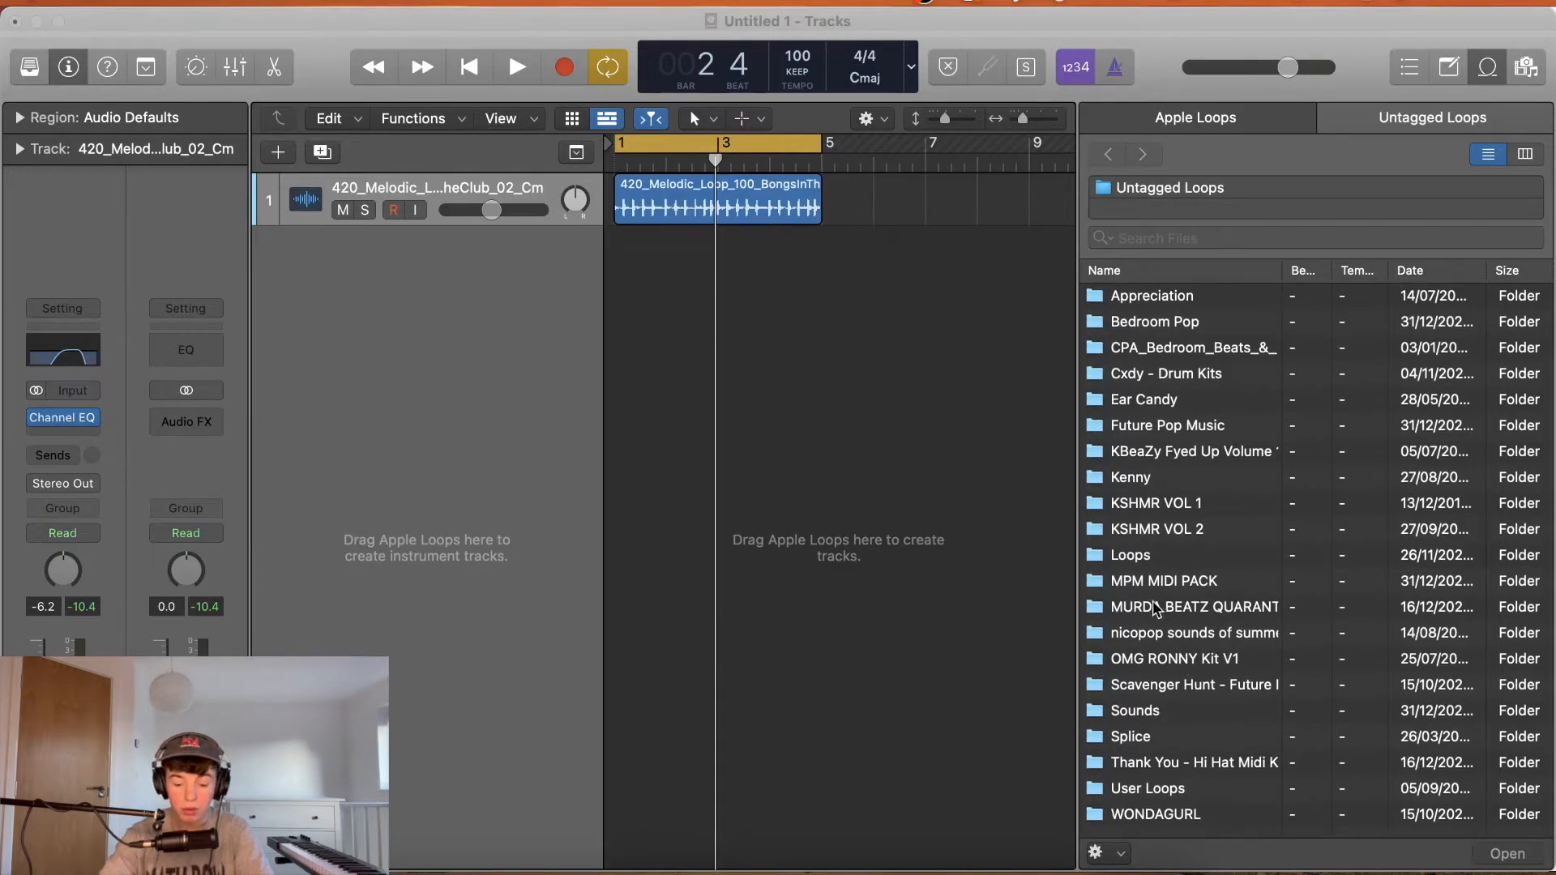
Load MURDA_CLAP_BAGUETTE from the MURDA BEATZ QUARANTINE KIT's CLAPS folder into a new Drum Machine Designer track.
double_click(1157, 609)
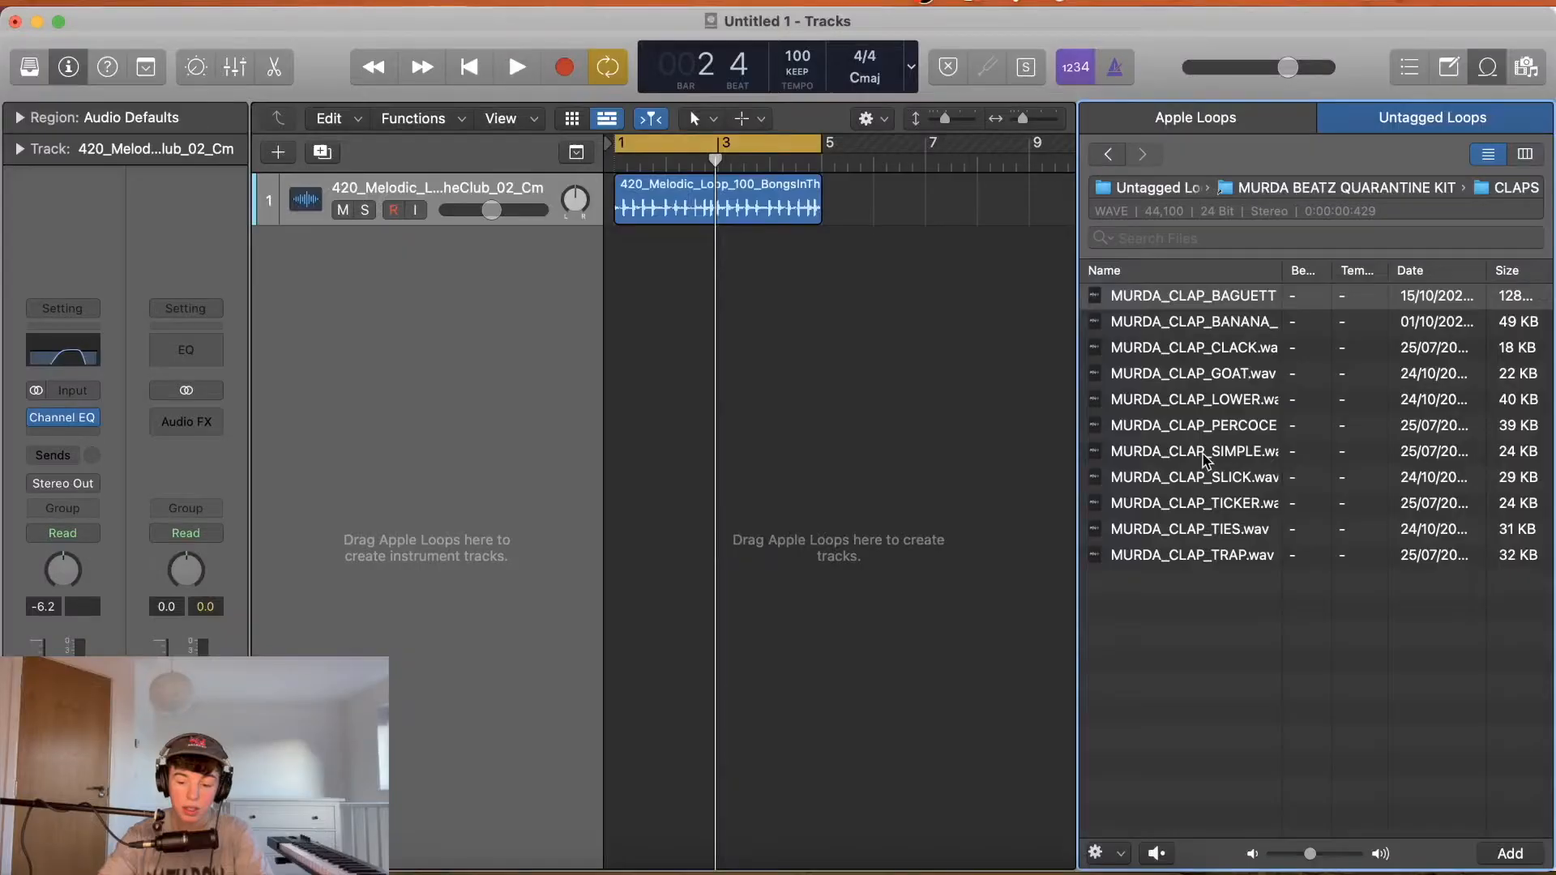
click(1183, 451)
click(1228, 298)
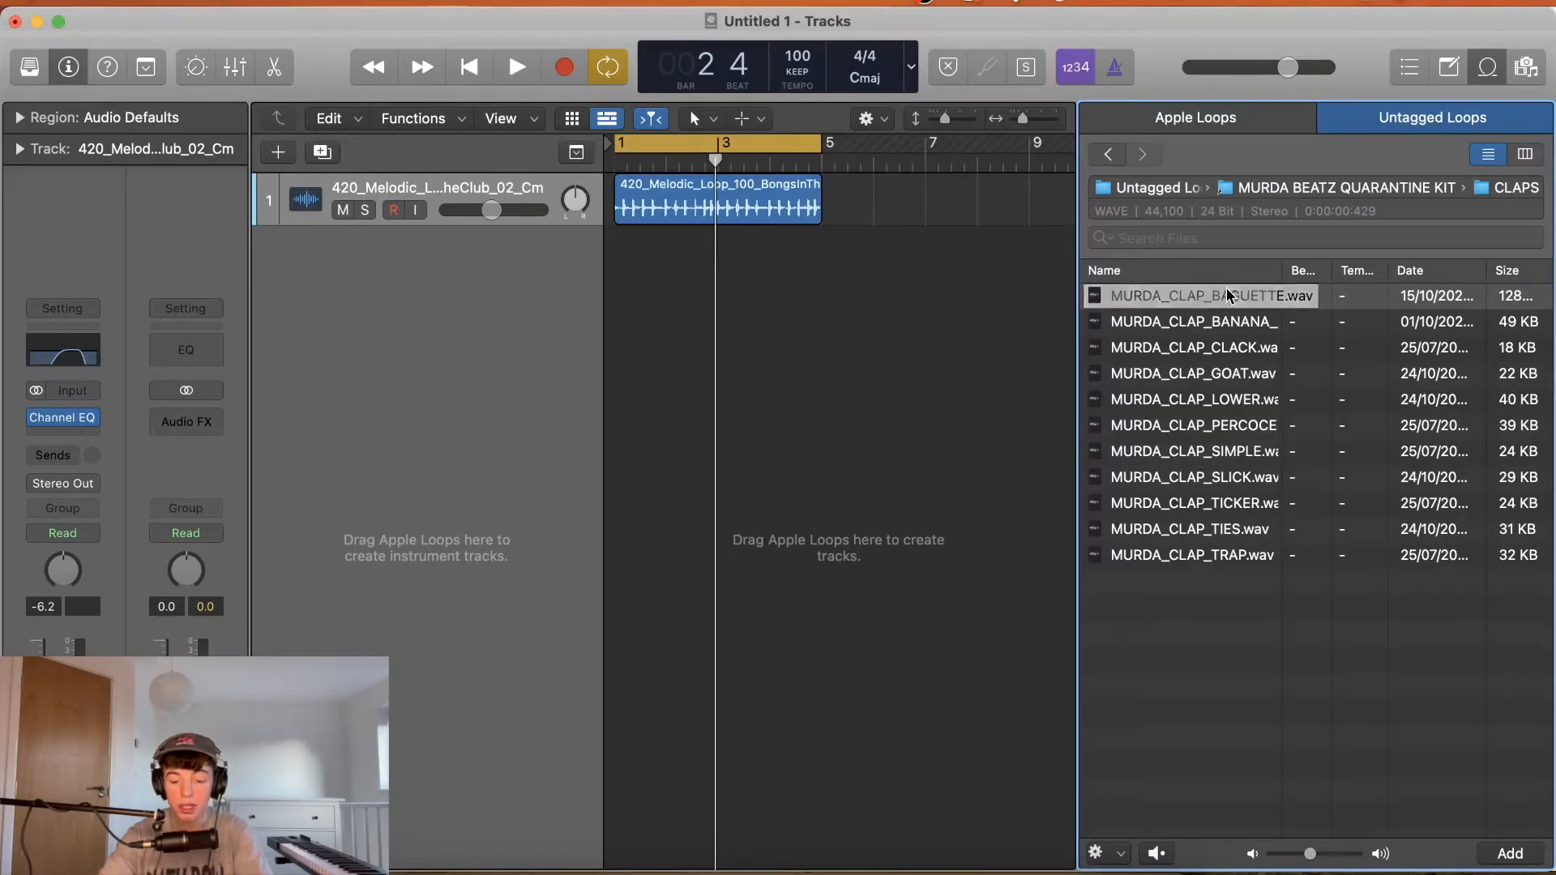
mouse_move(1230, 302)
mouse_down()
mouse_move(722, 323)
mouse_move(451, 251)
mouse_move(453, 340)
mouse_move(1129, 389)
mouse_move(1216, 298)
mouse_up()
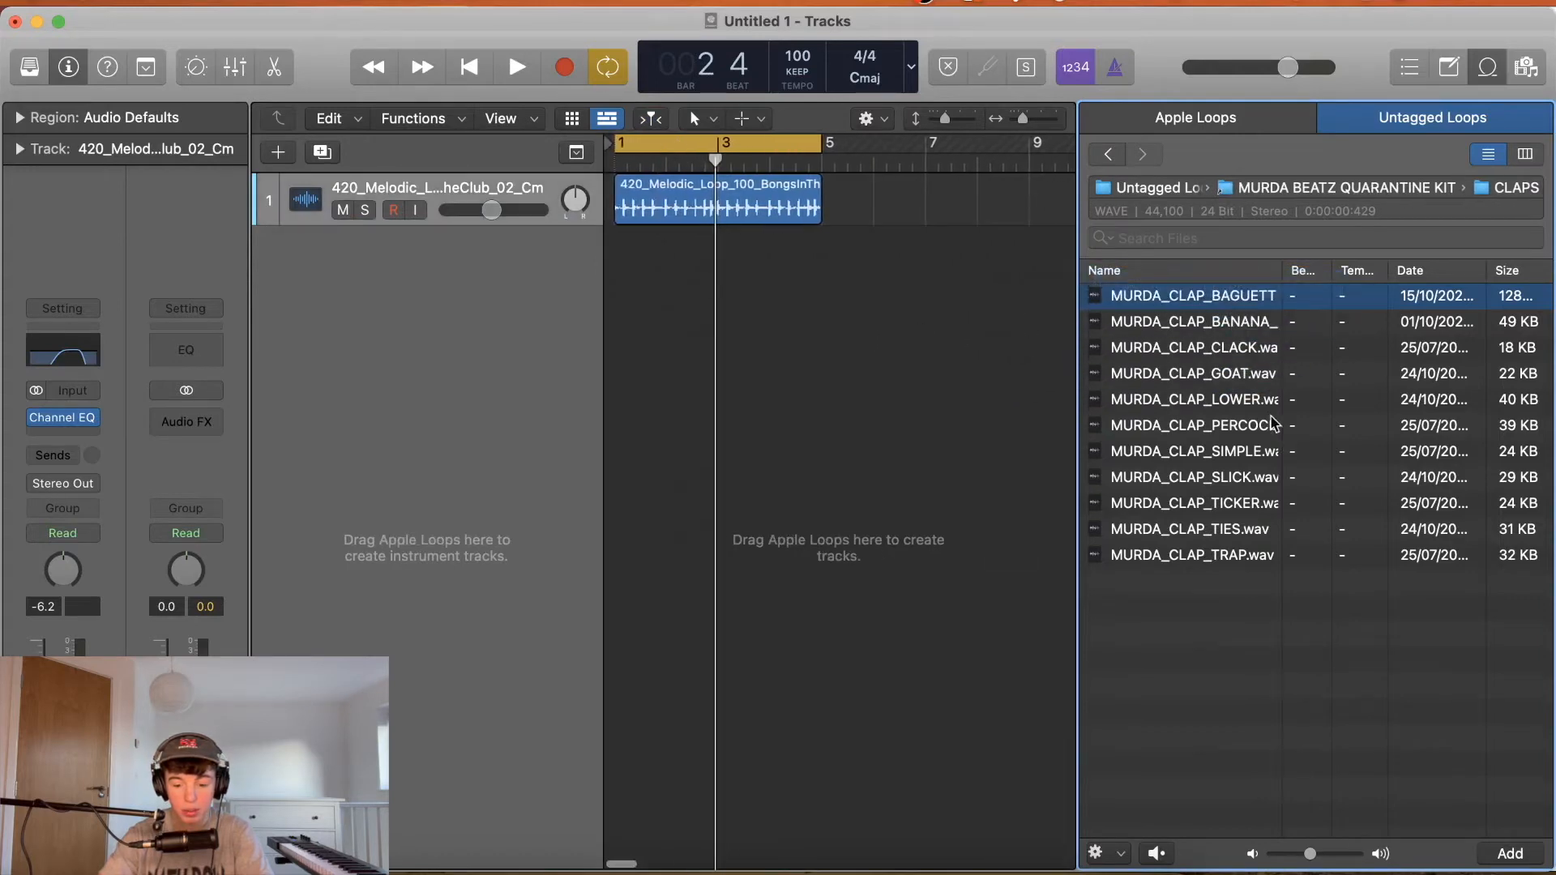
drag(1208, 300, 422, 335)
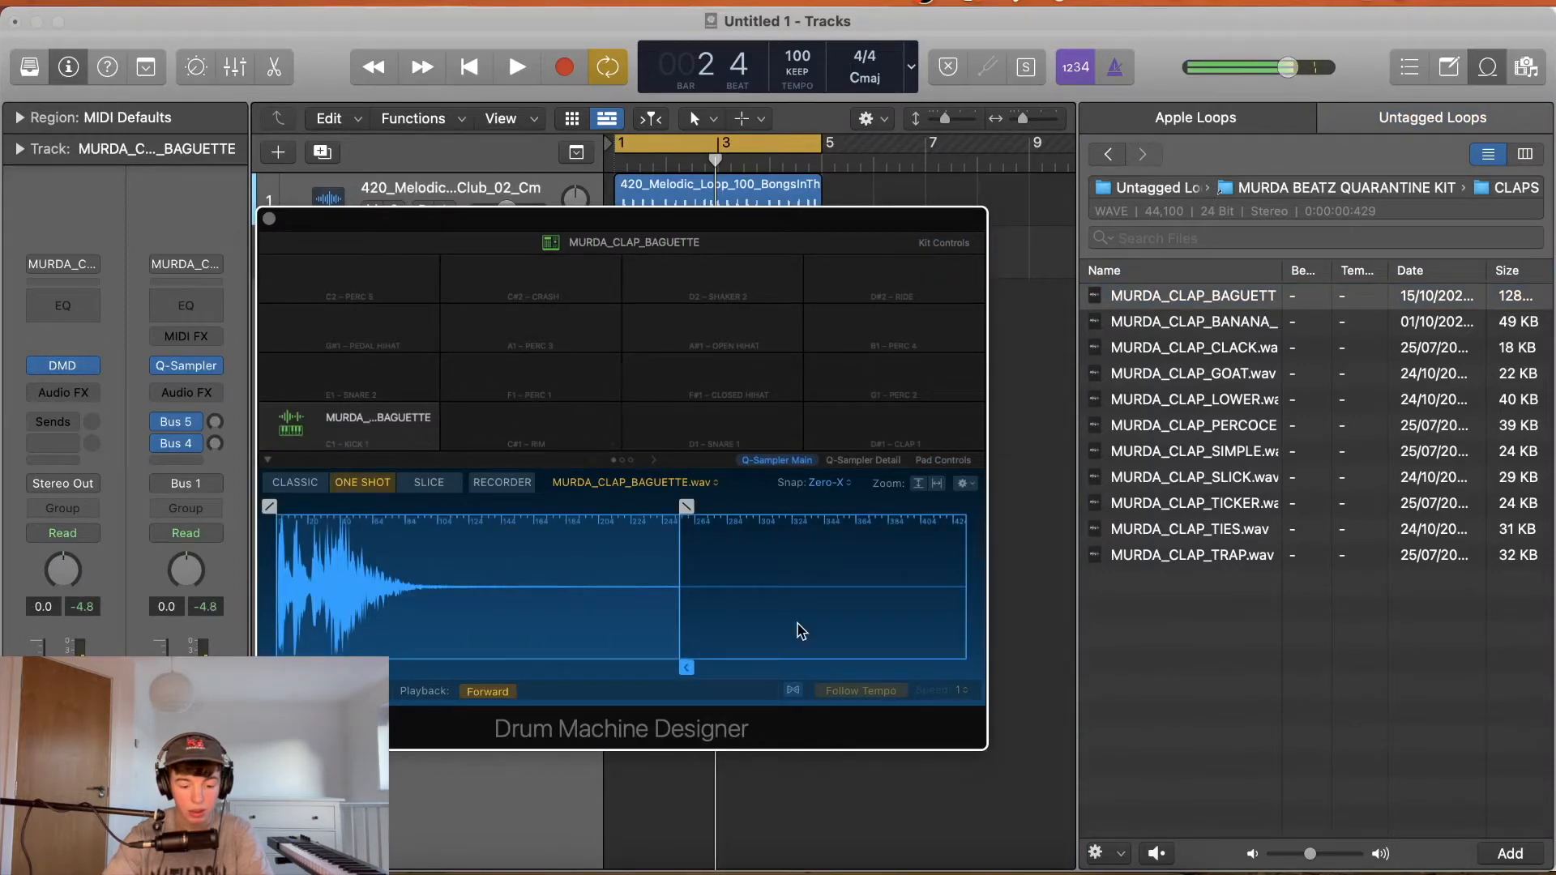
Audition closed hats in the kit's HATS folder and assign MURDA_HAT_CLOSED_456 to the pad beside the clap.
click(1345, 188)
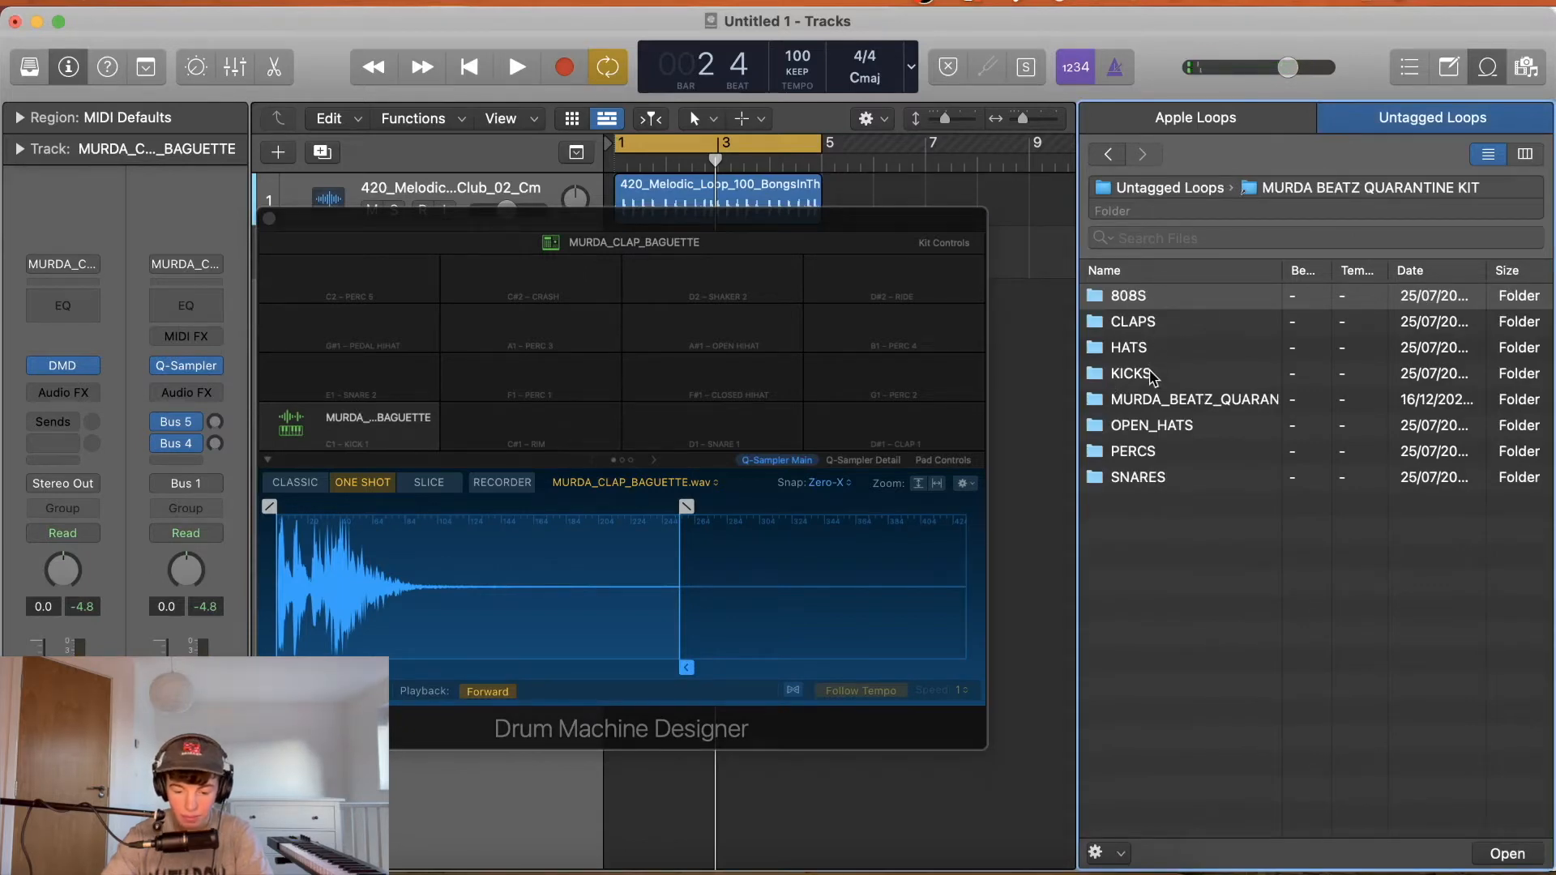
double_click(1147, 350)
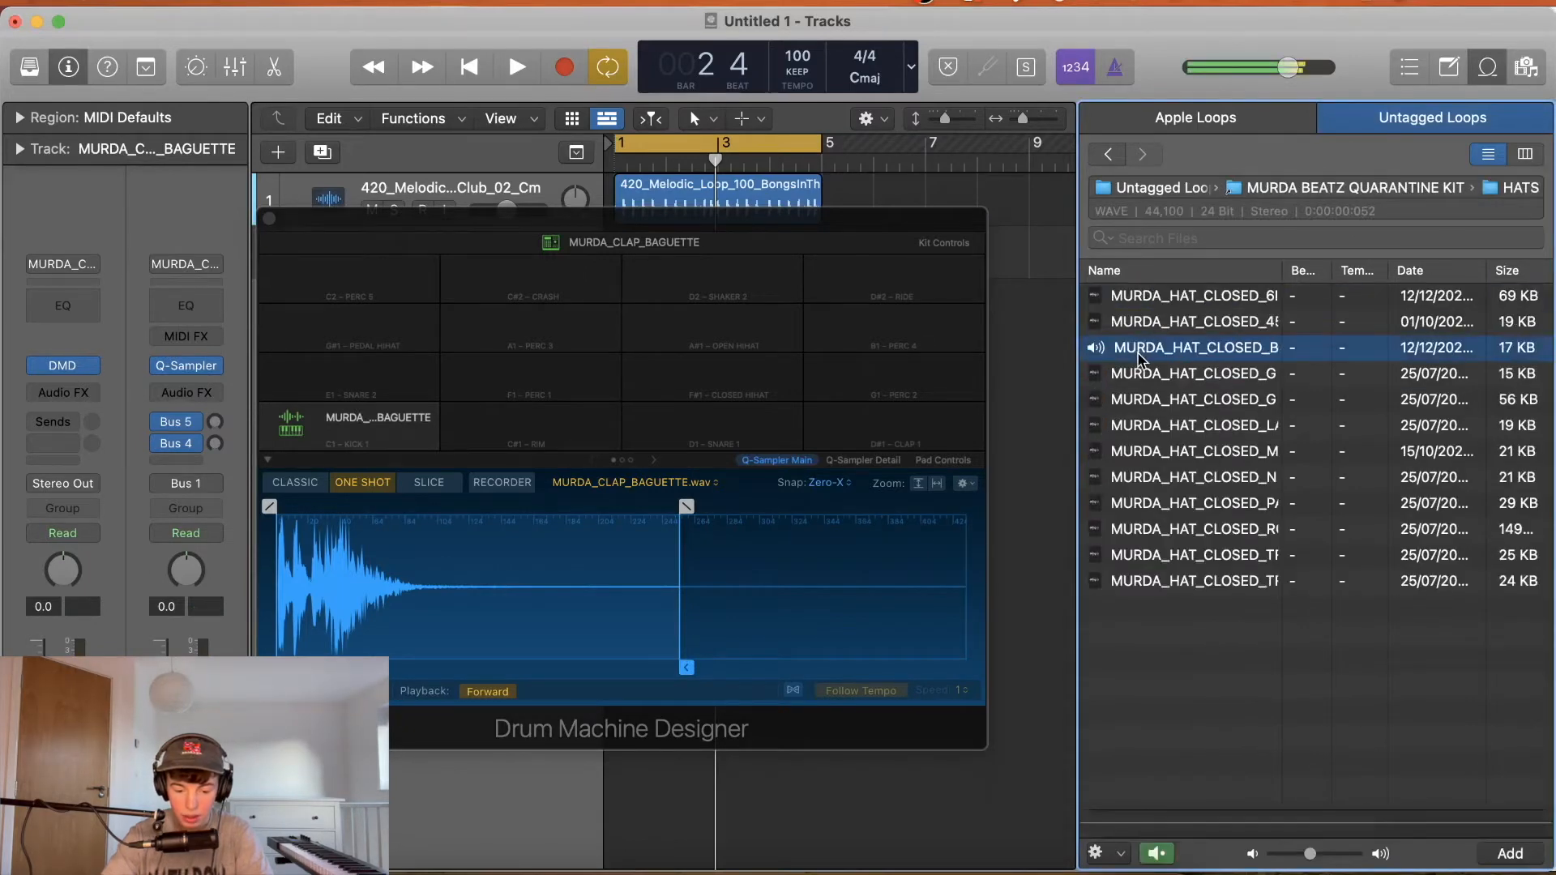
click(1174, 303)
click(1189, 324)
key(Down)
click(1190, 324)
drag(1190, 328, 611, 428)
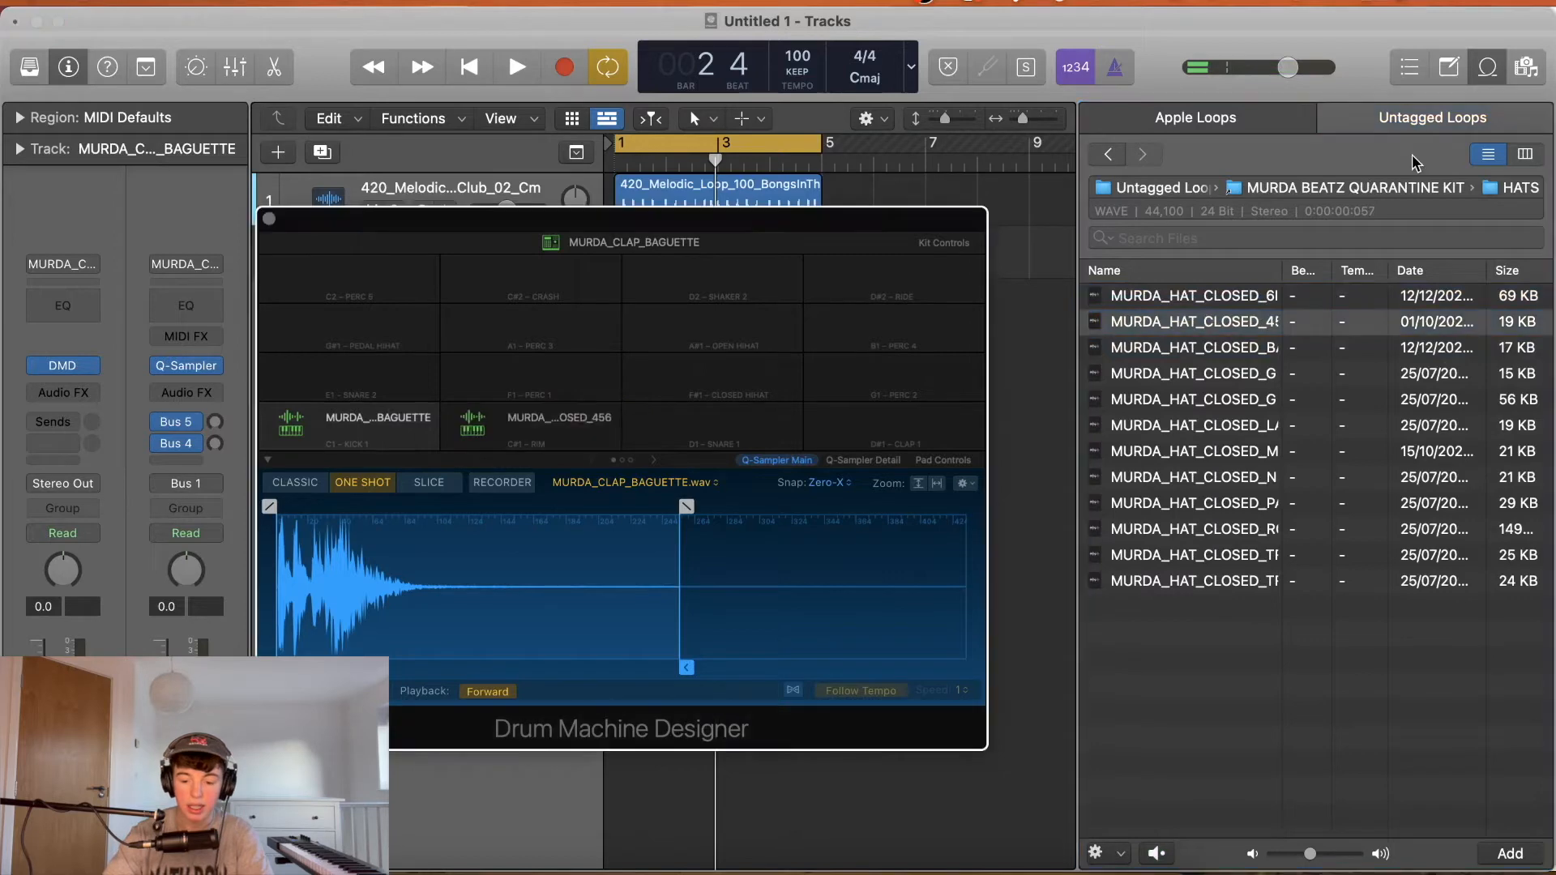
Assign MURDA_KICK_CORONA from the kit's KICKS folder to the next empty pad of the drum machine.
click(1341, 188)
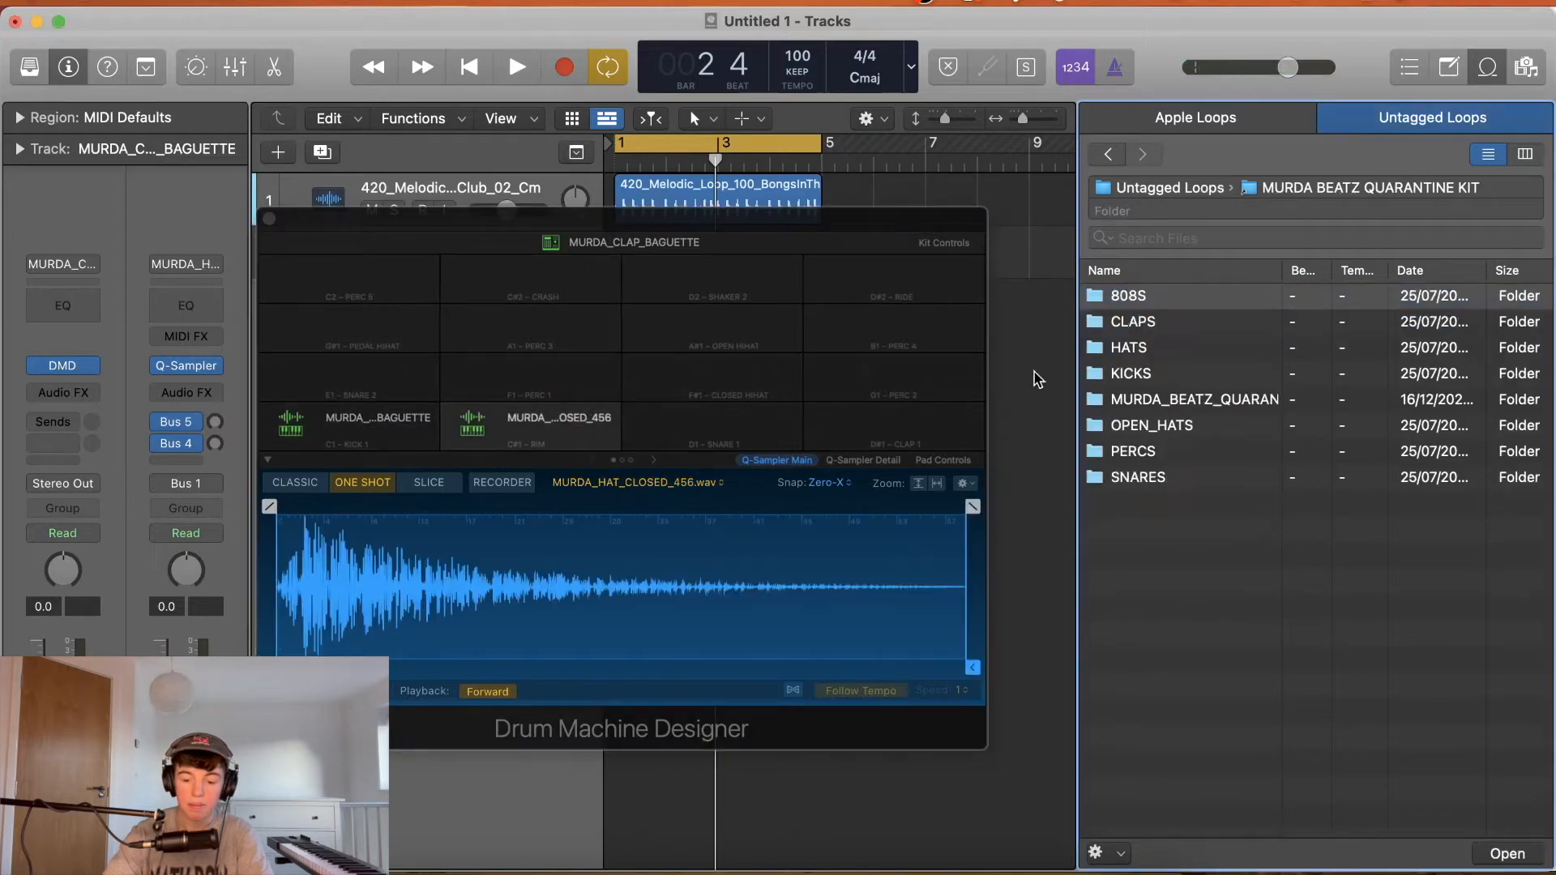
double_click(1138, 374)
drag(1213, 301, 740, 426)
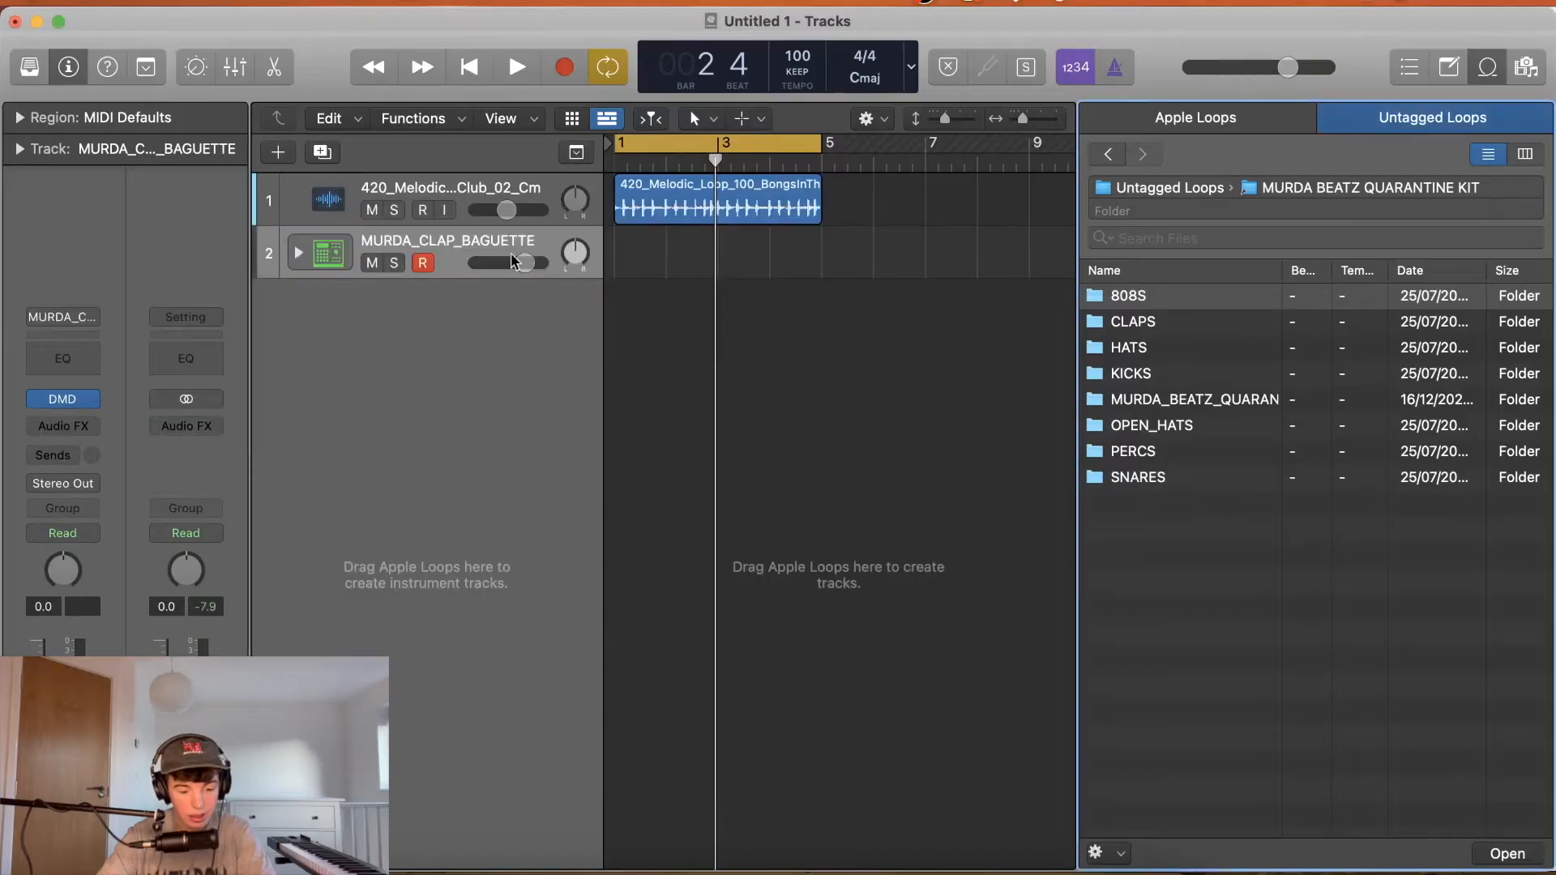
Hide the loop browser and expand the drum machine track into its individual sound tracks.
click(1486, 67)
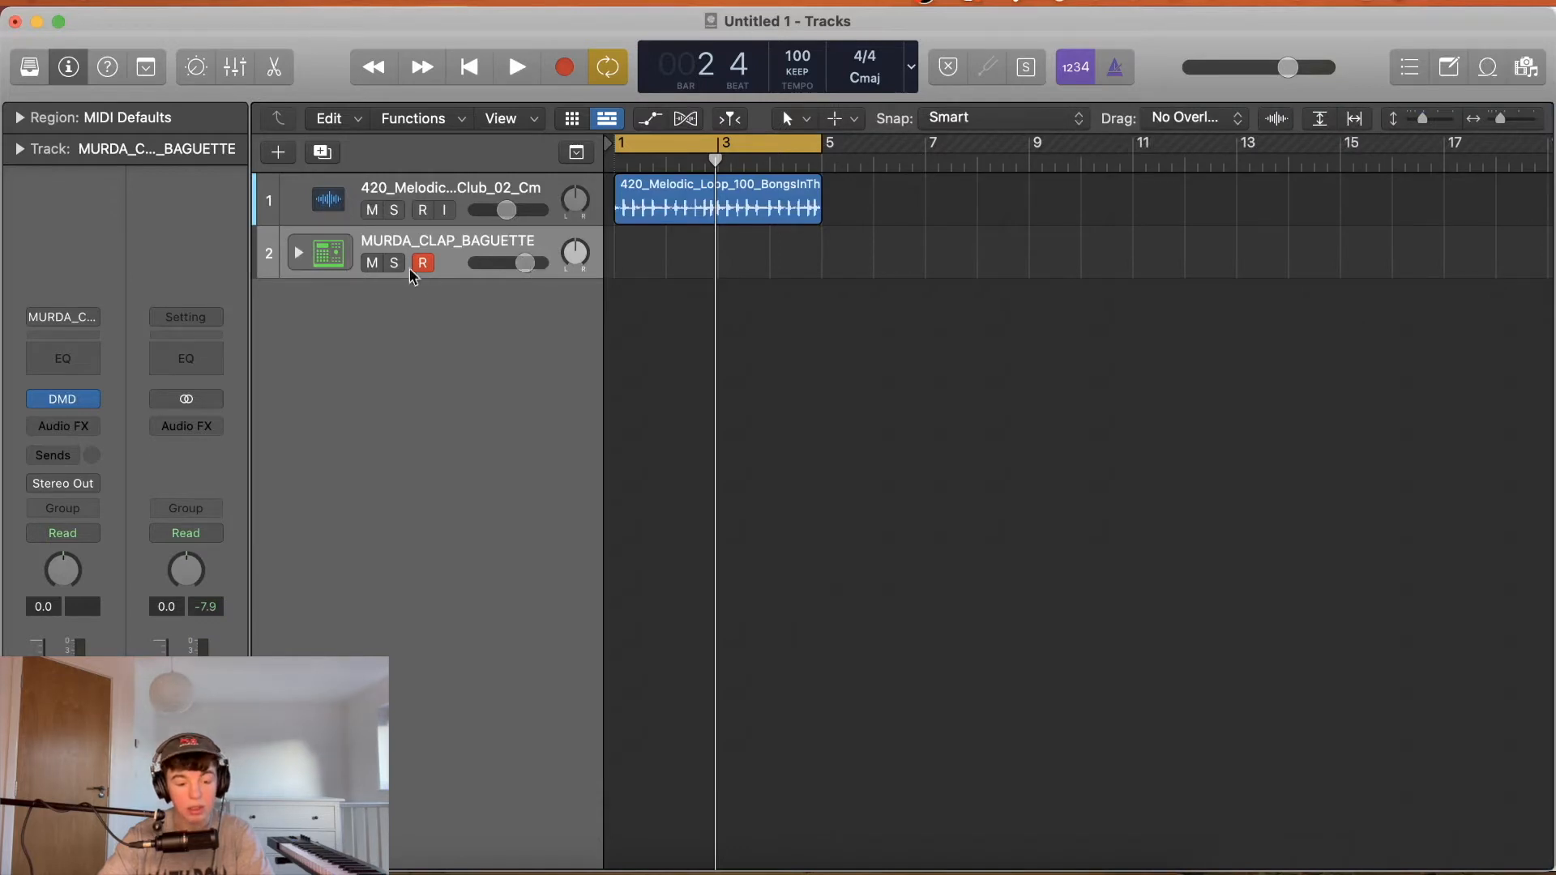
click(299, 253)
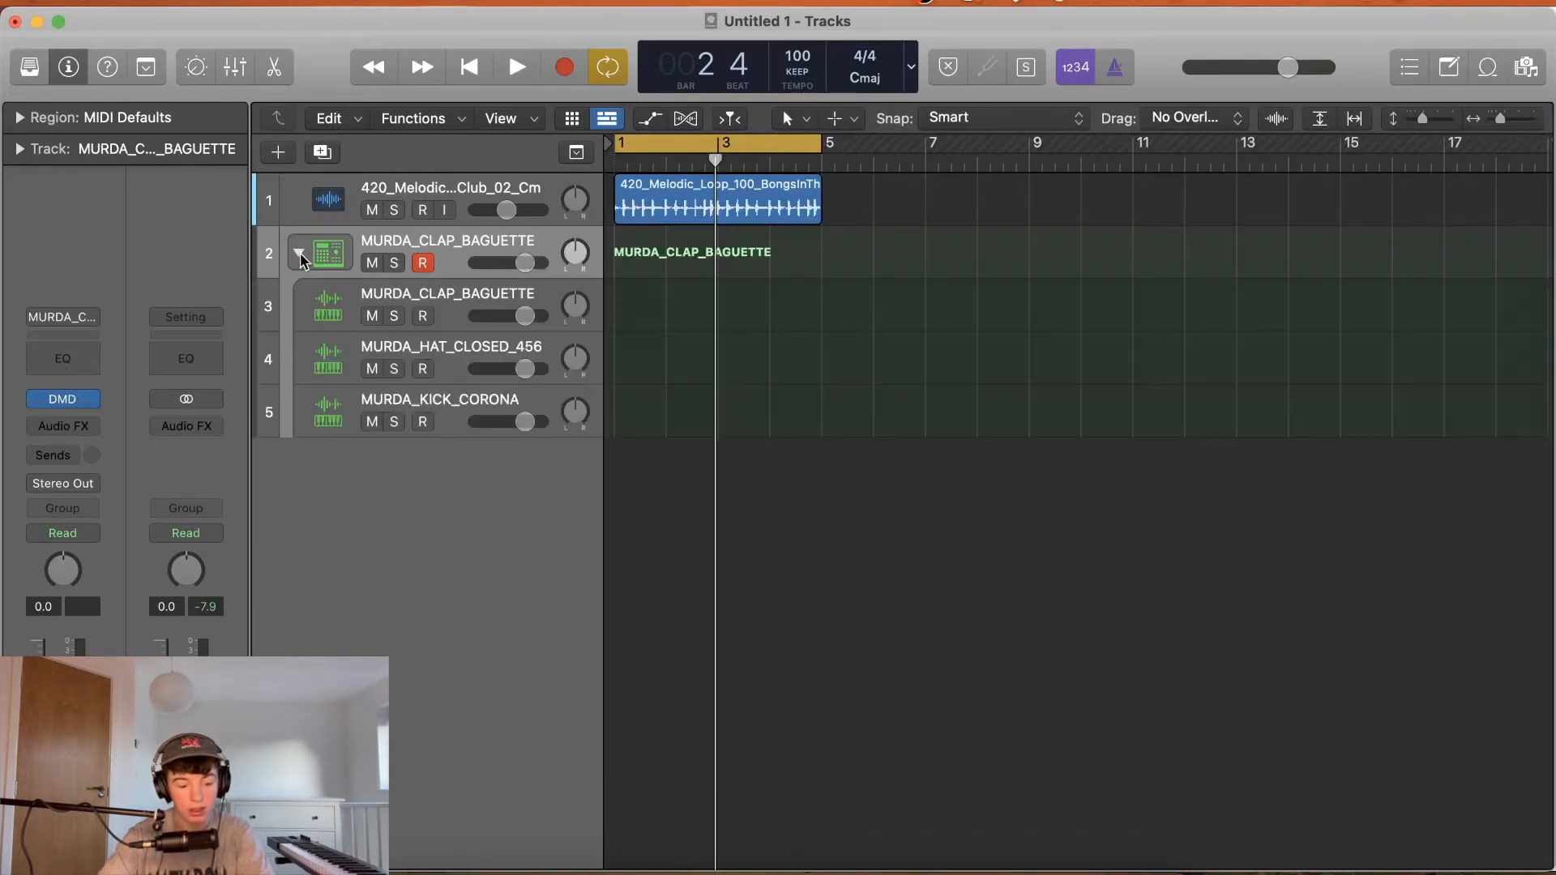
Try out the volume, solo and pan controls of the clap sub-track, resetting volume and pan to 0.
click(451, 300)
drag(529, 319, 530, 322)
double_click(530, 322)
text(0)
key(Return)
click(394, 316)
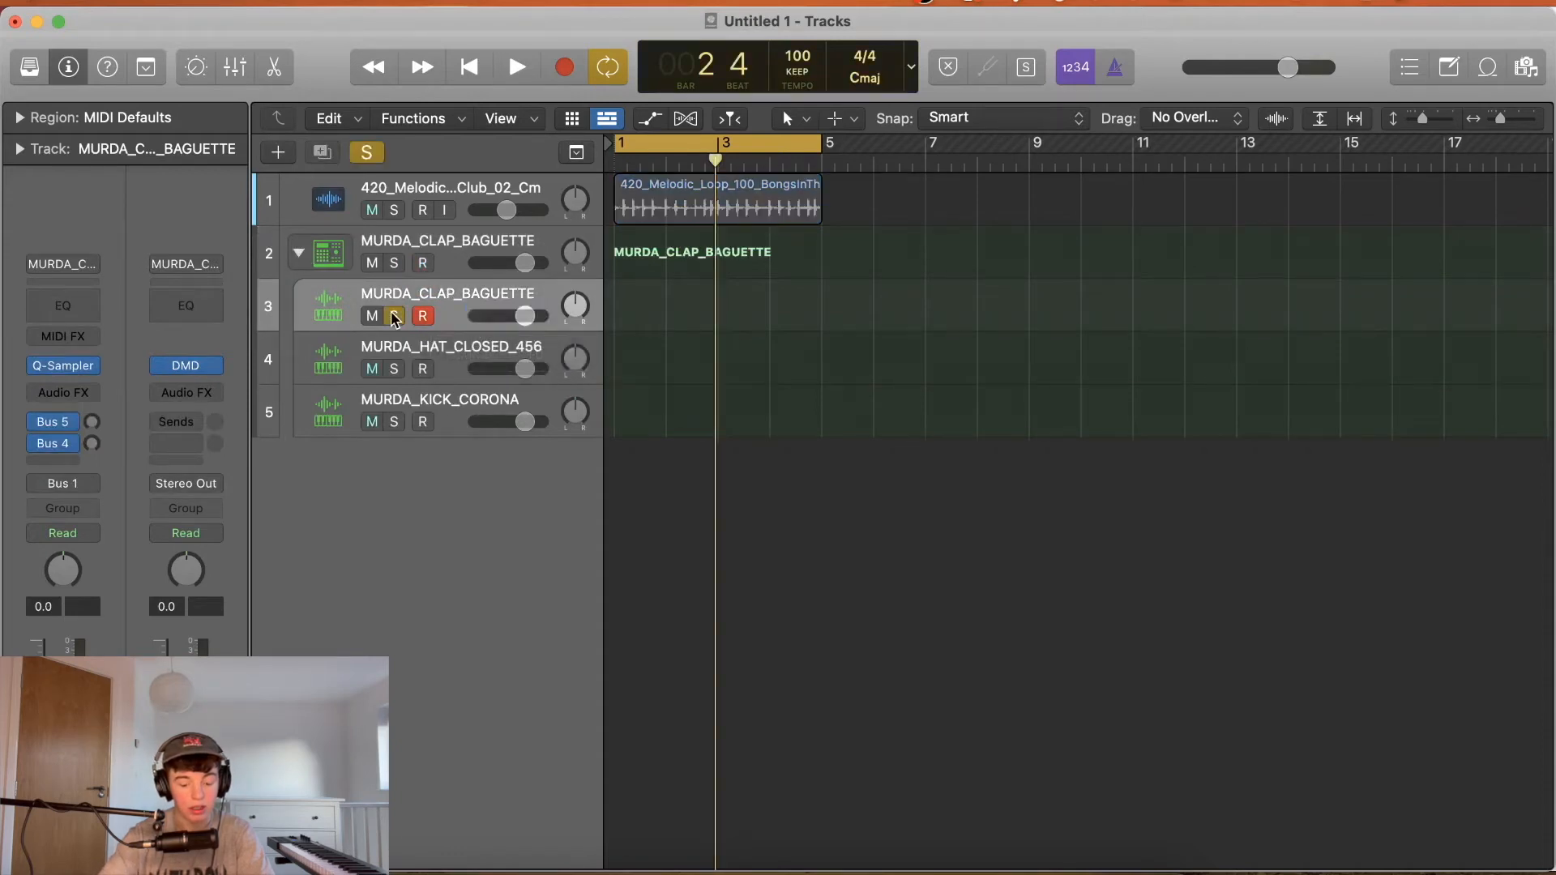
click(394, 316)
mouse_move(576, 306)
mouse_down()
mouse_move(576, 289)
mouse_move(576, 331)
mouse_move(576, 291)
mouse_move(576, 306)
mouse_up()
double_click(576, 306)
text(0)
key(Return)
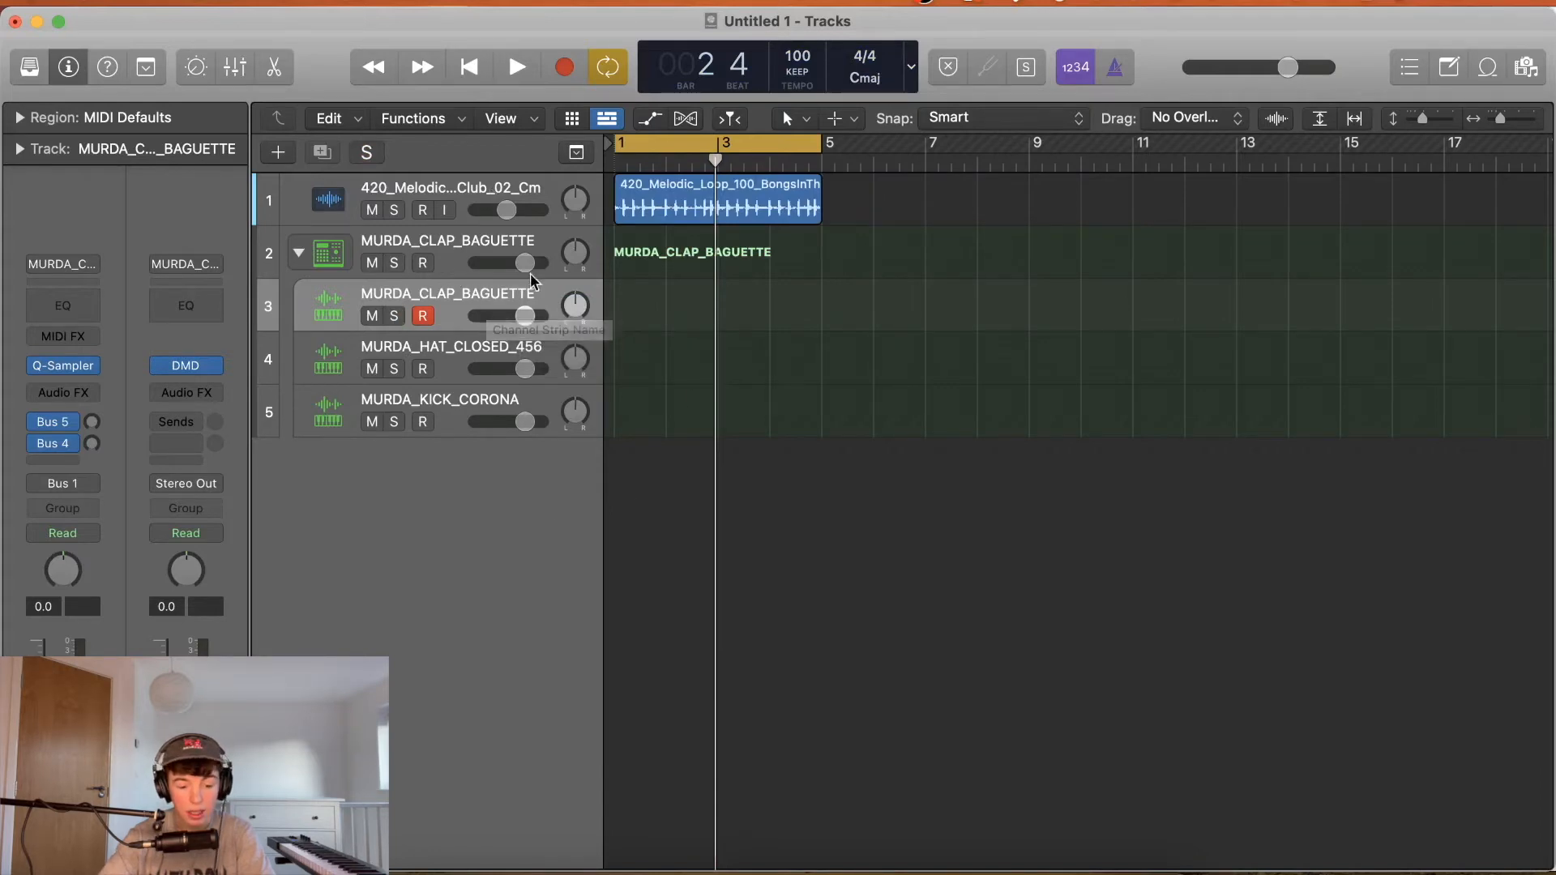
Create a pattern region at bar 1 on the main MURDA_CLAP_BAGUETTE drum machine track.
click(514, 251)
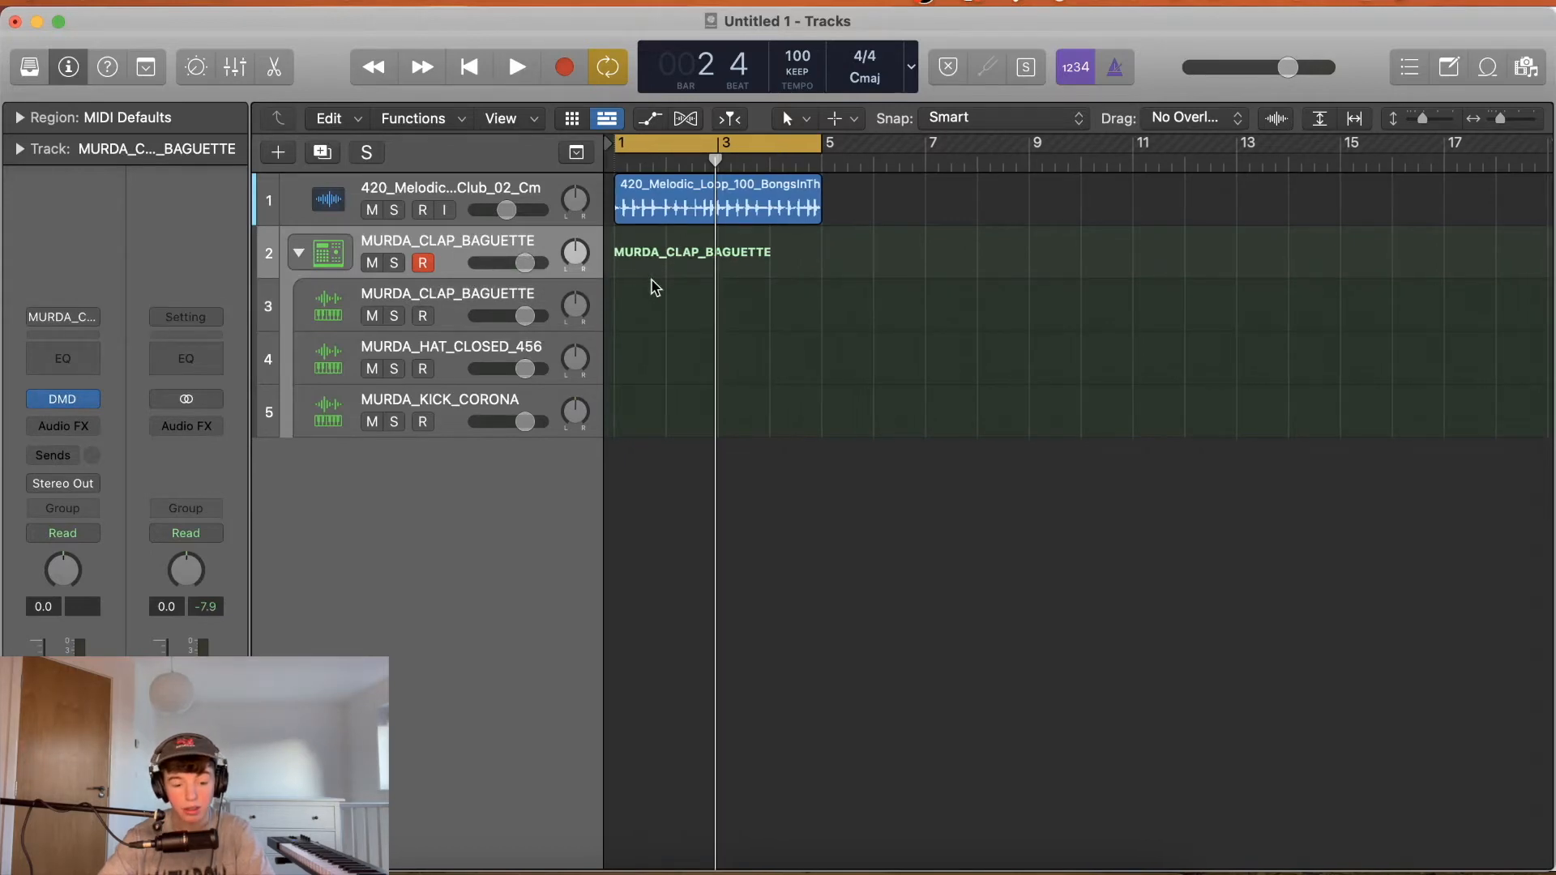
right_click(612, 240)
click(966, 247)
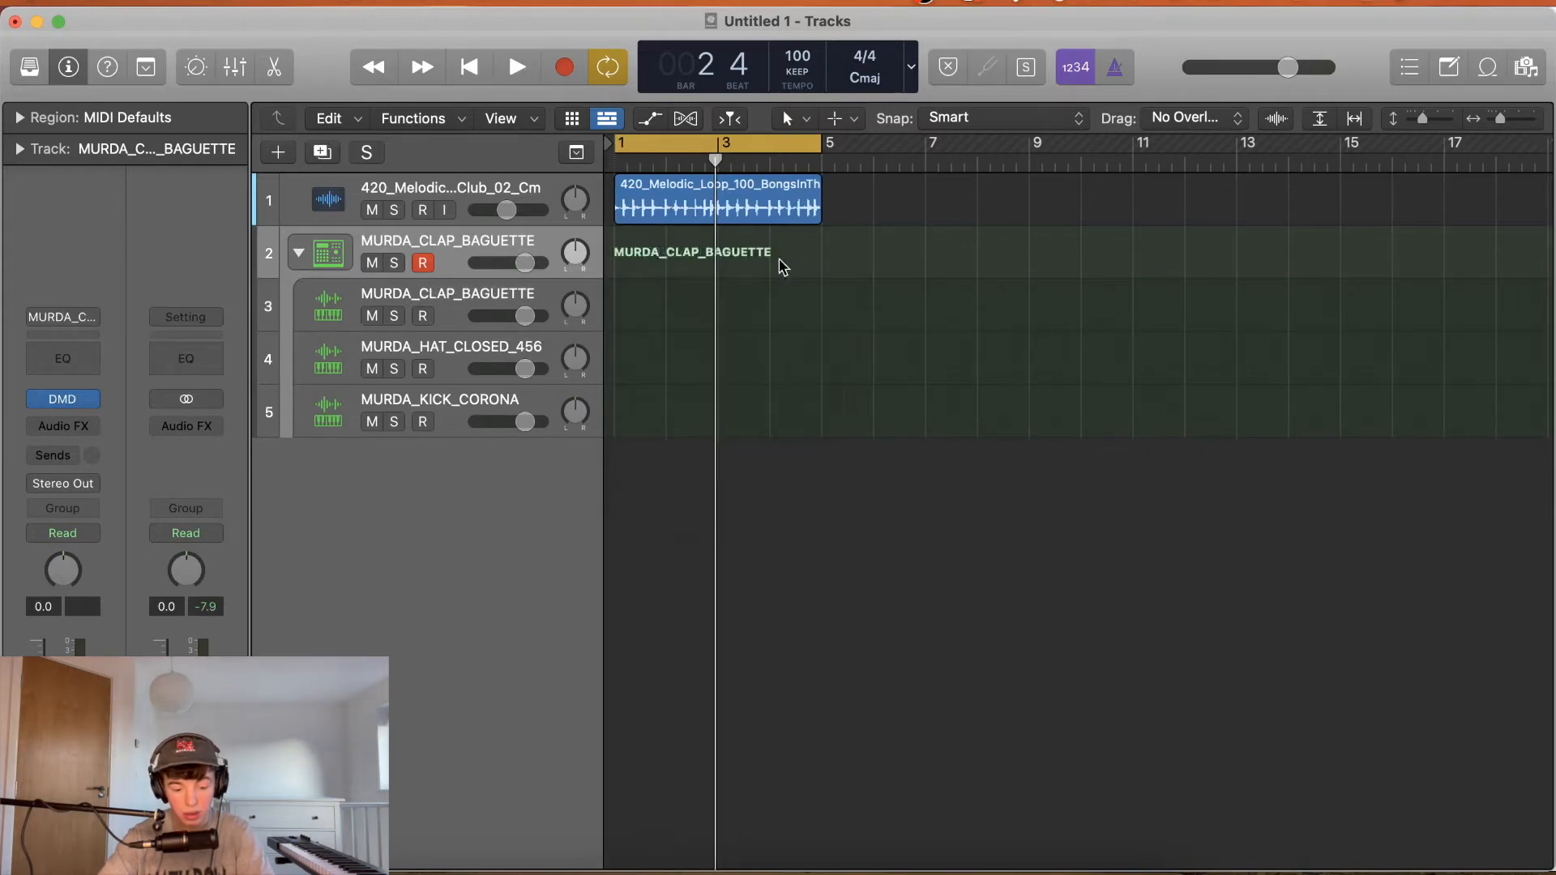
right_click(640, 253)
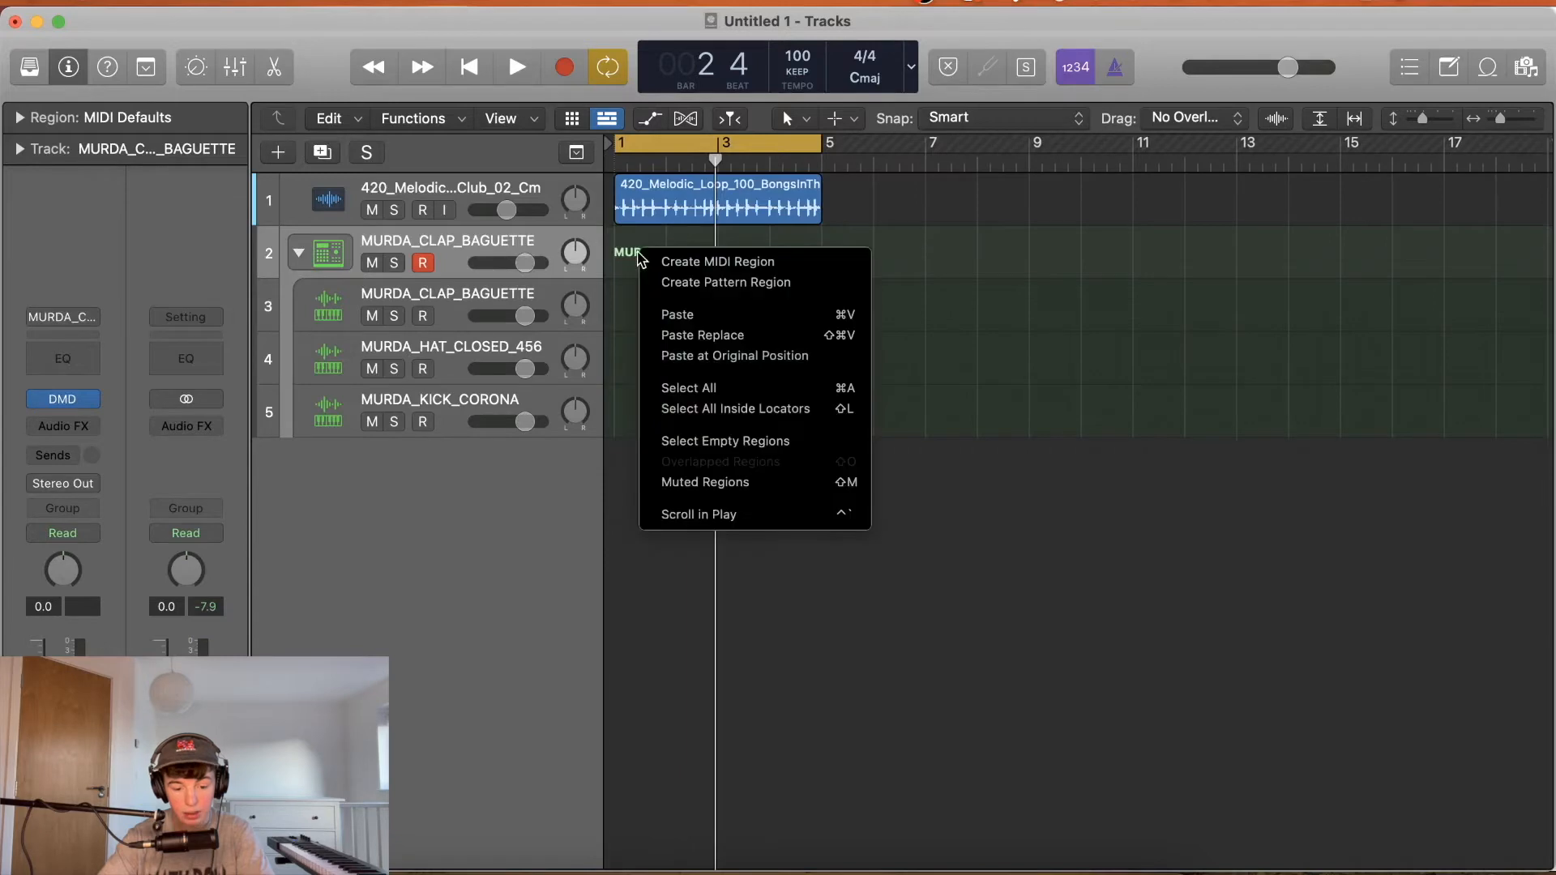
click(675, 285)
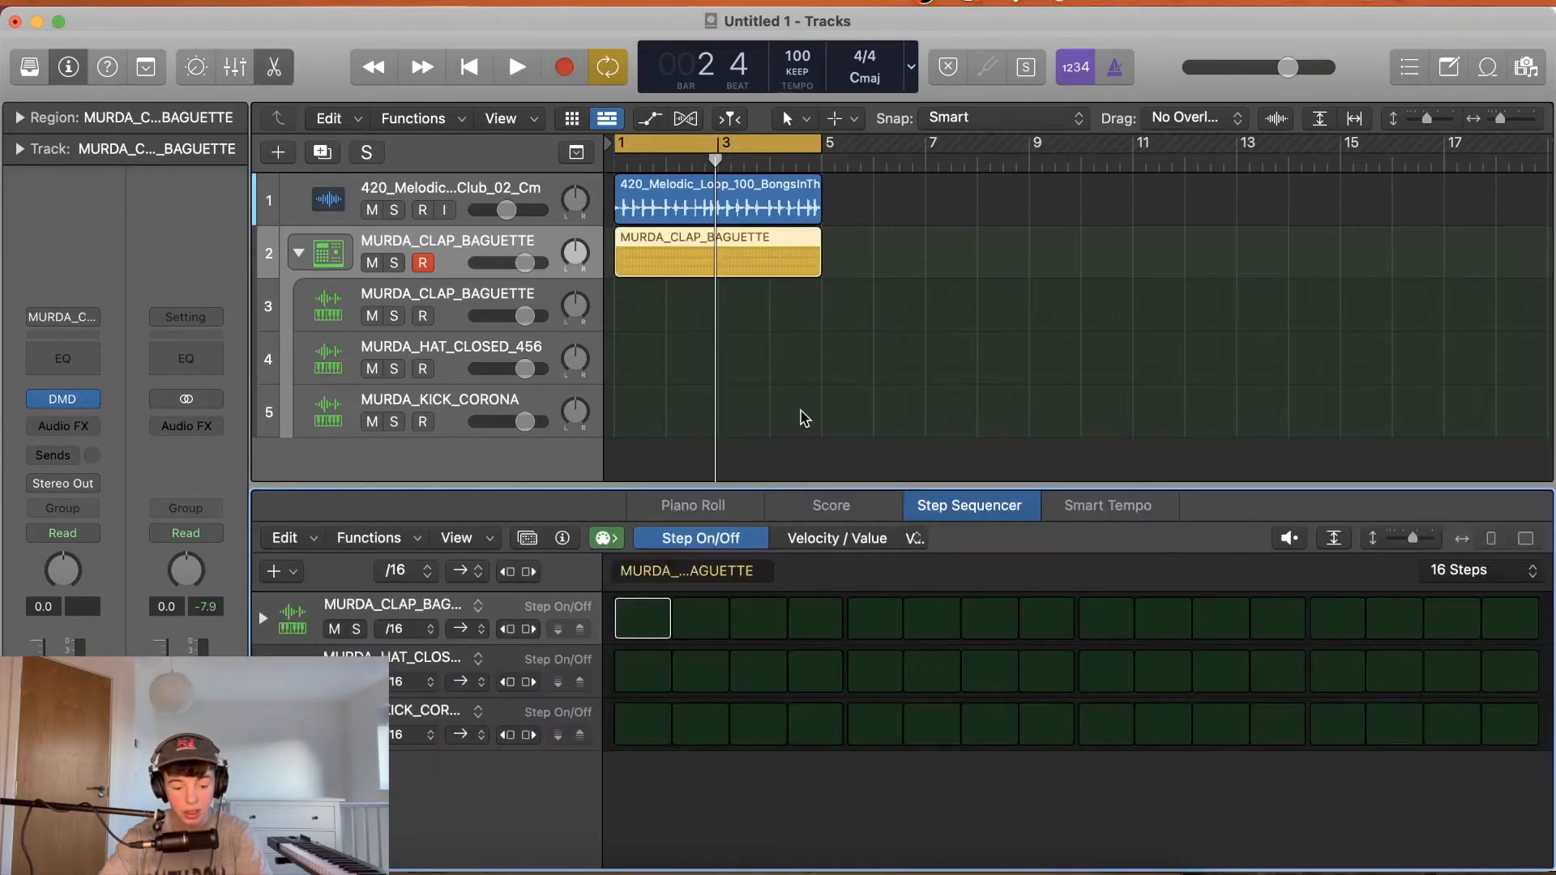
Step through the drum machine's individual sound tracks and return to the main drum track.
click(454, 298)
key(Down)
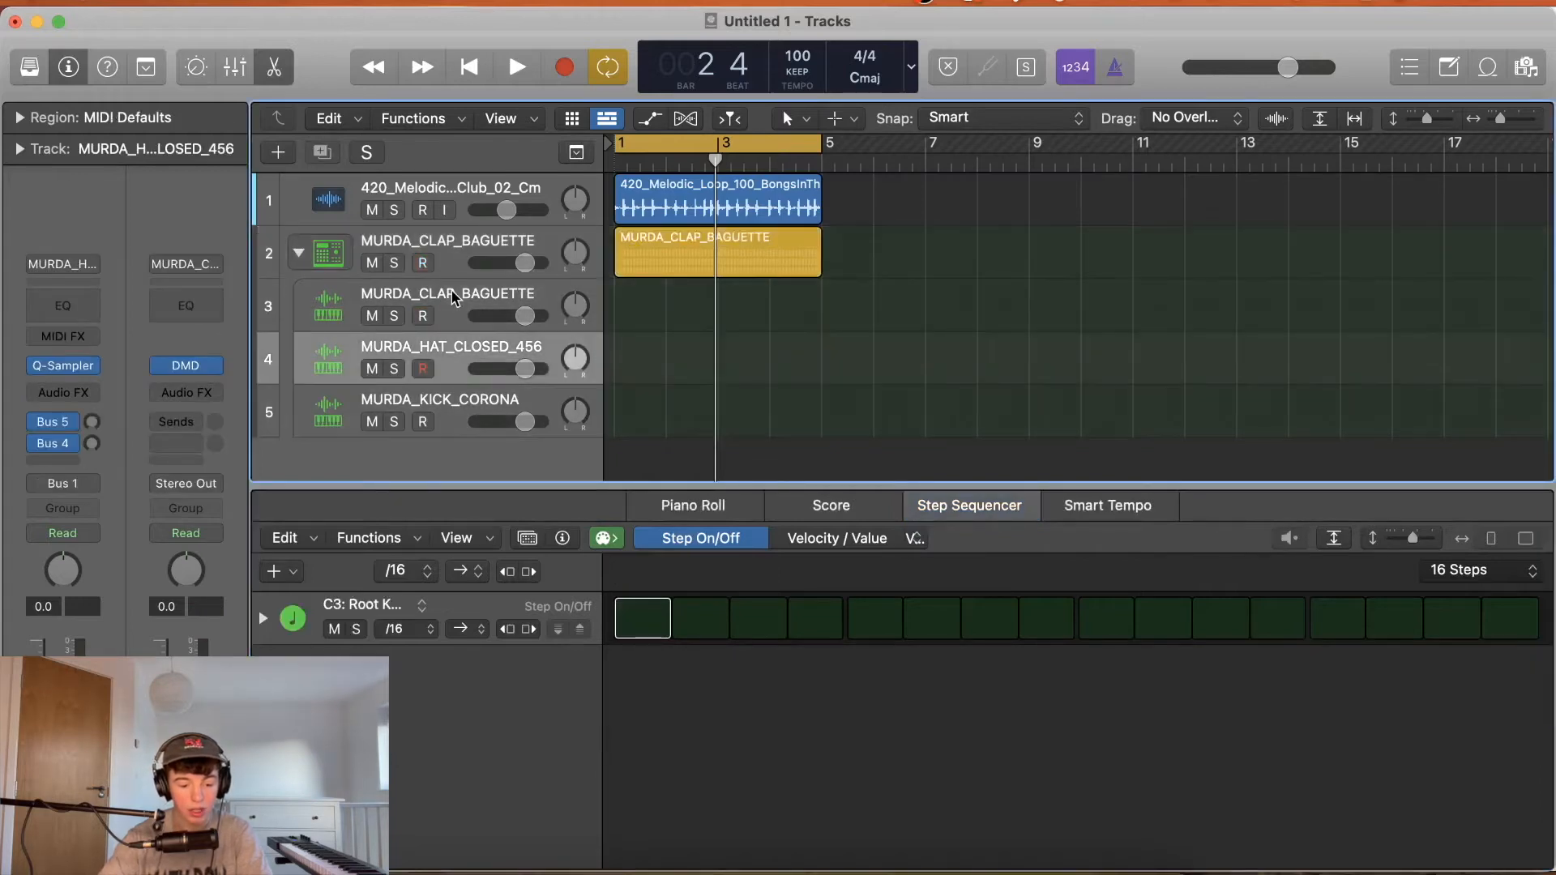
click(454, 298)
key(Down)
key(Up)
key(Up)
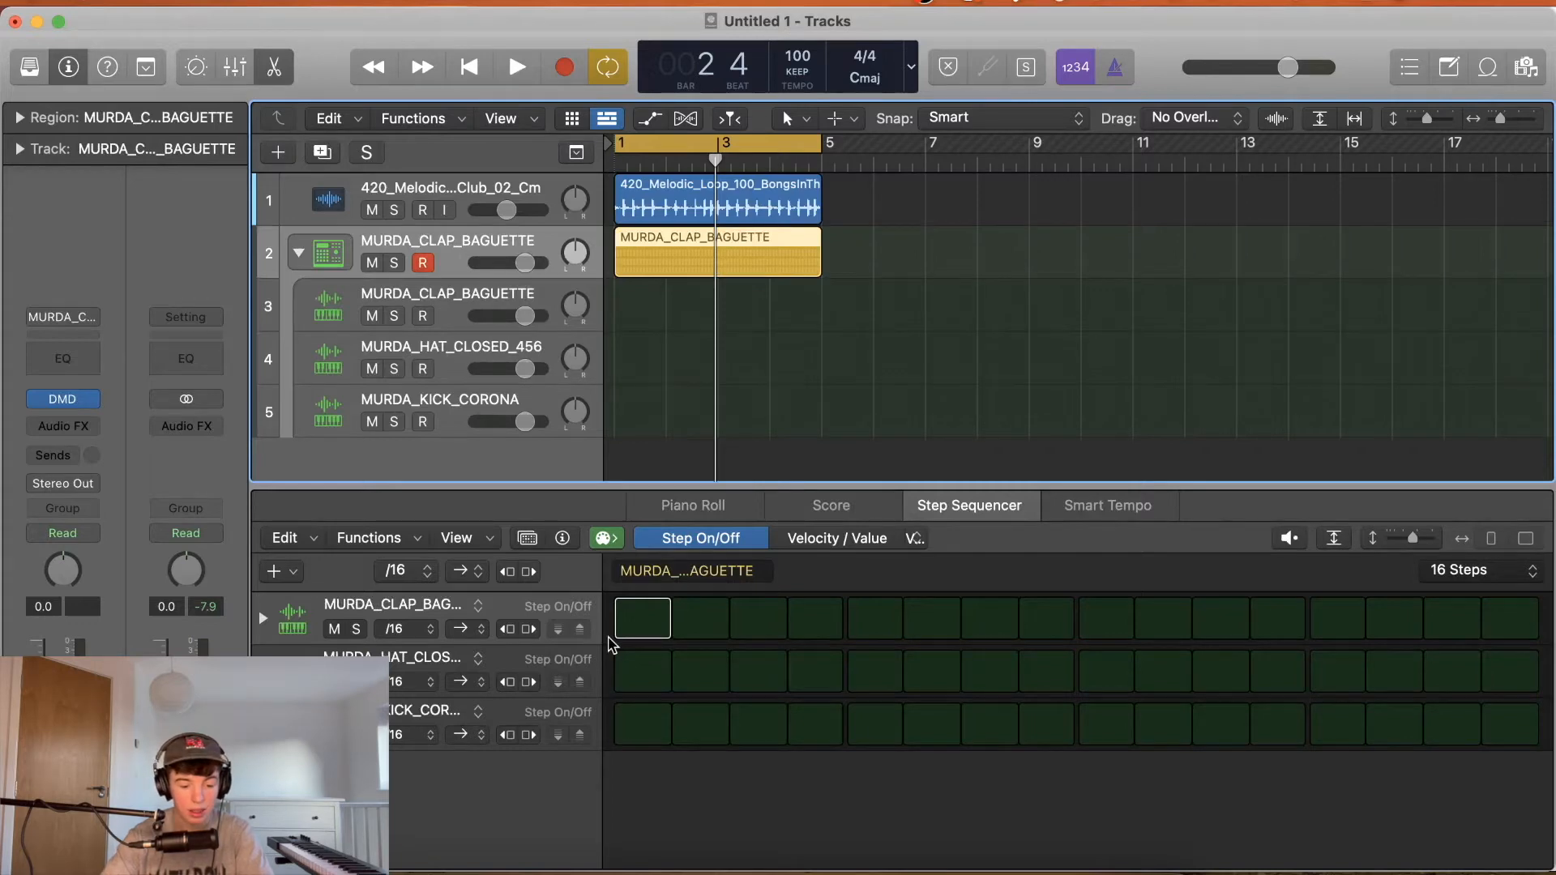
Move the clap sub-track below the closed hat and replace the drum machine track's pattern region with a new one.
drag(478, 300, 474, 365)
click(679, 256)
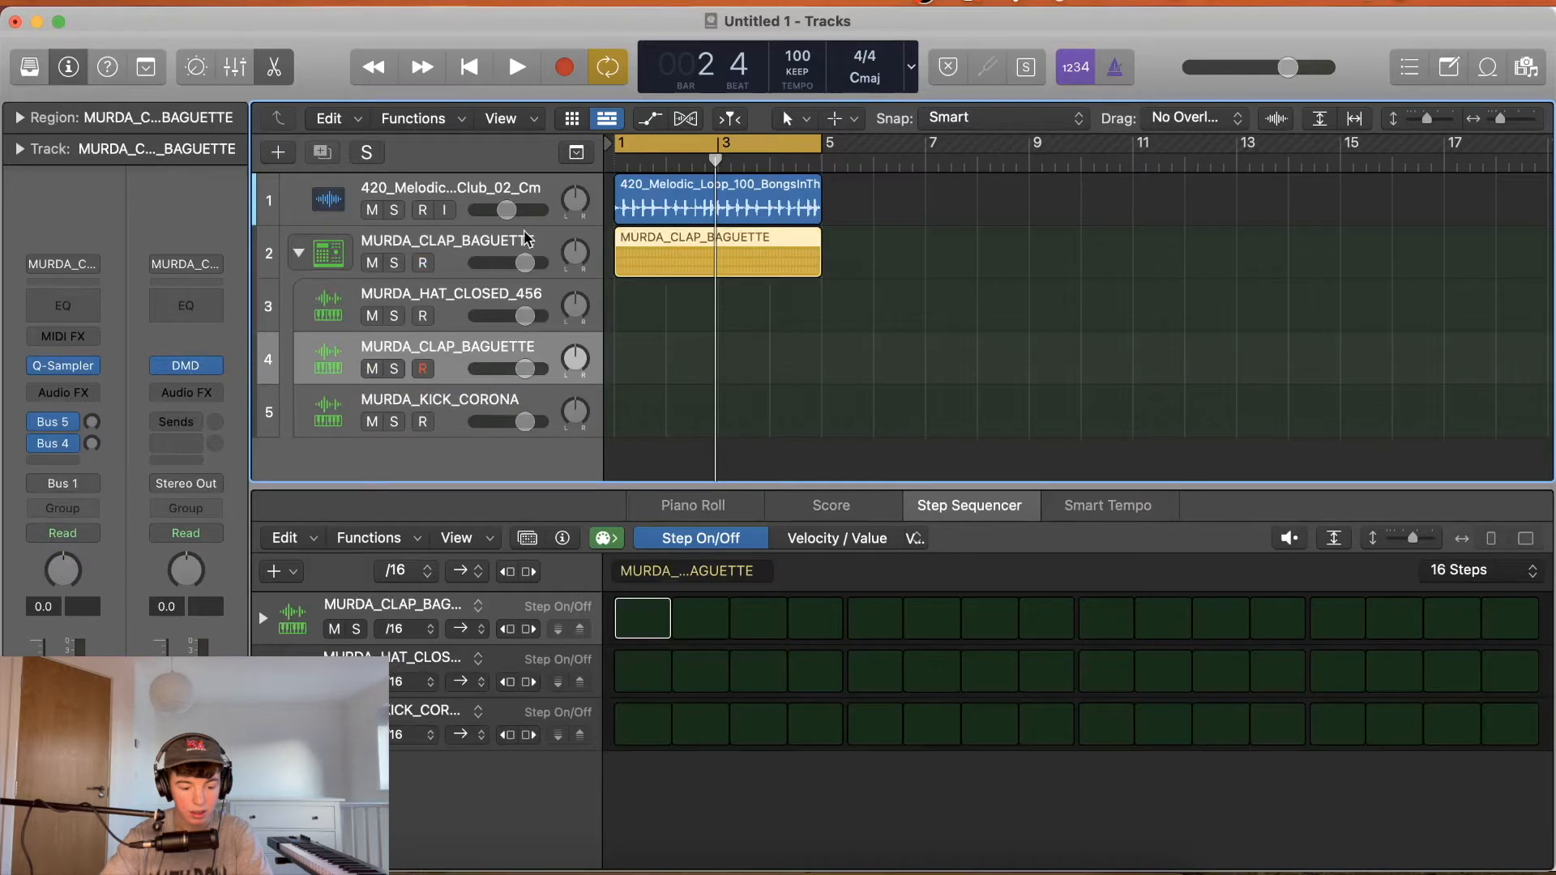
drag(770, 318, 667, 256)
key(Delete)
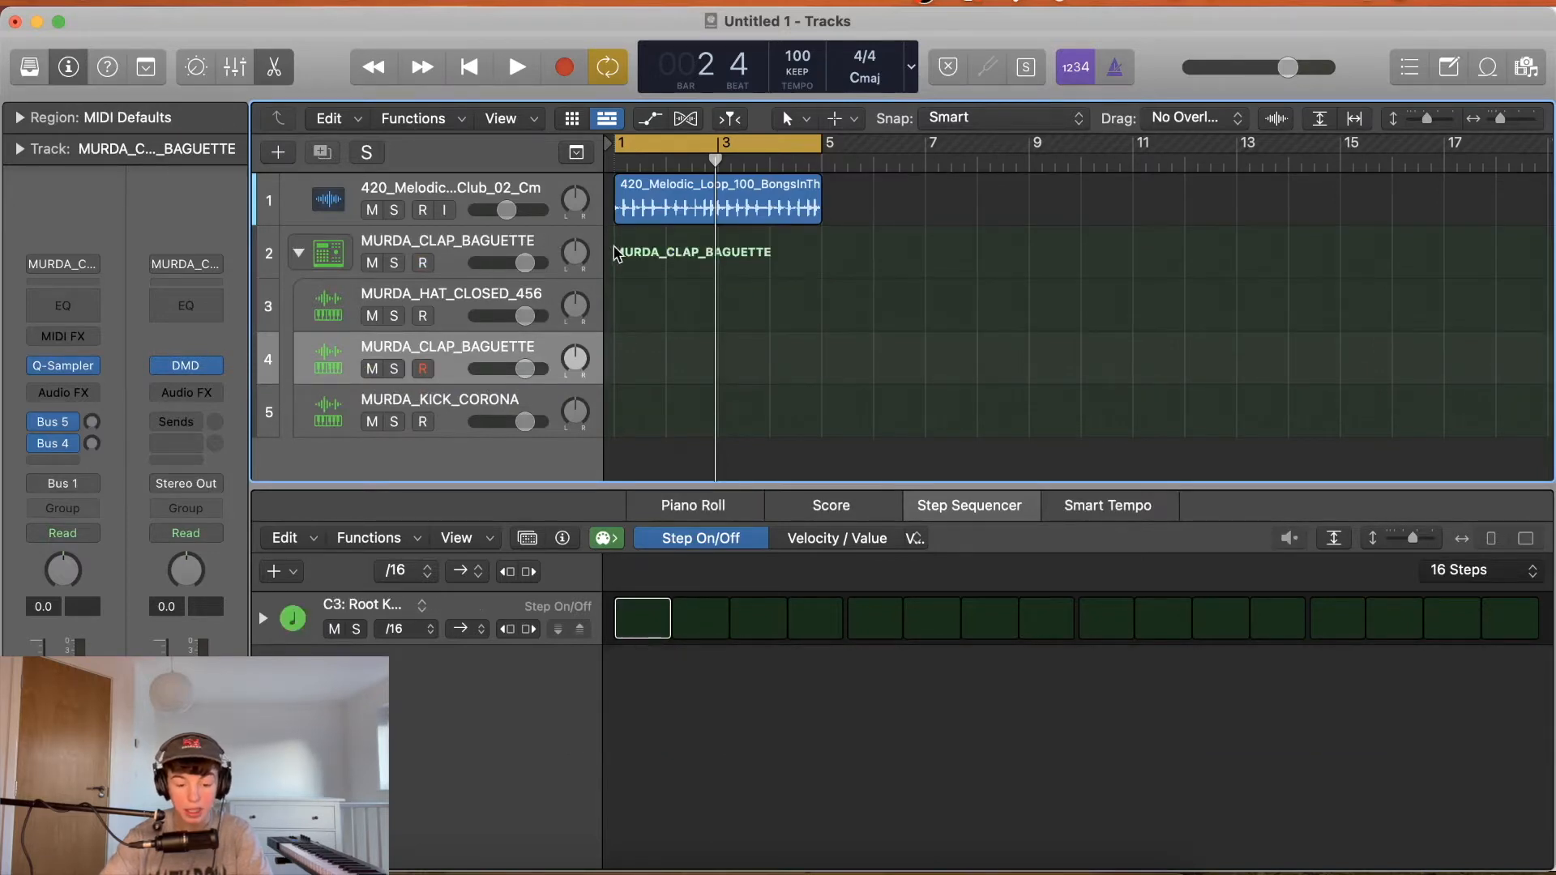
right_click(621, 252)
click(666, 280)
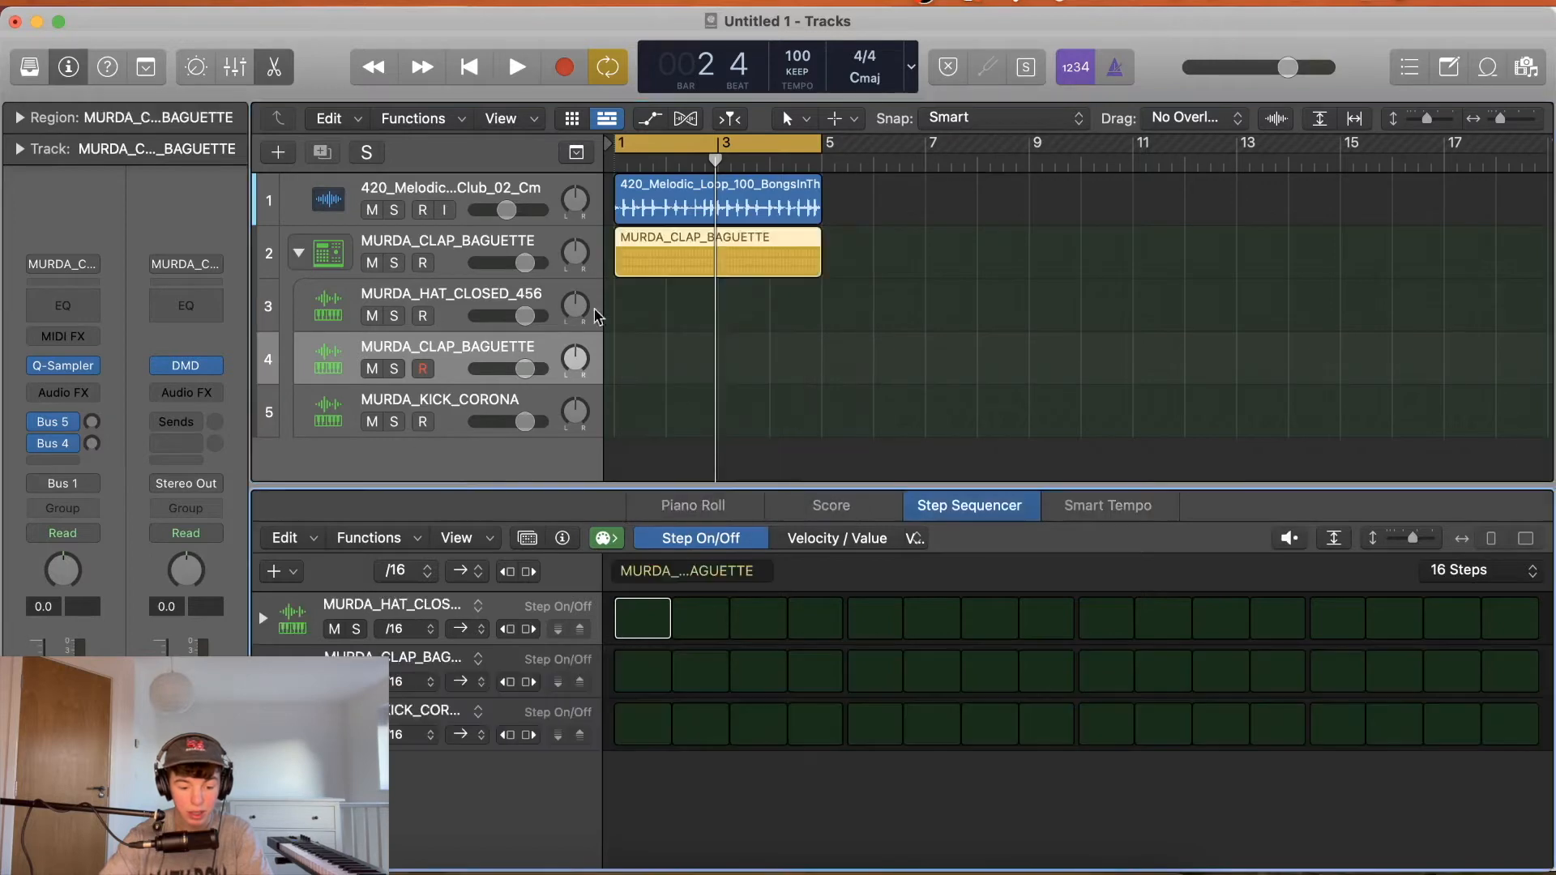
click(741, 356)
click(659, 267)
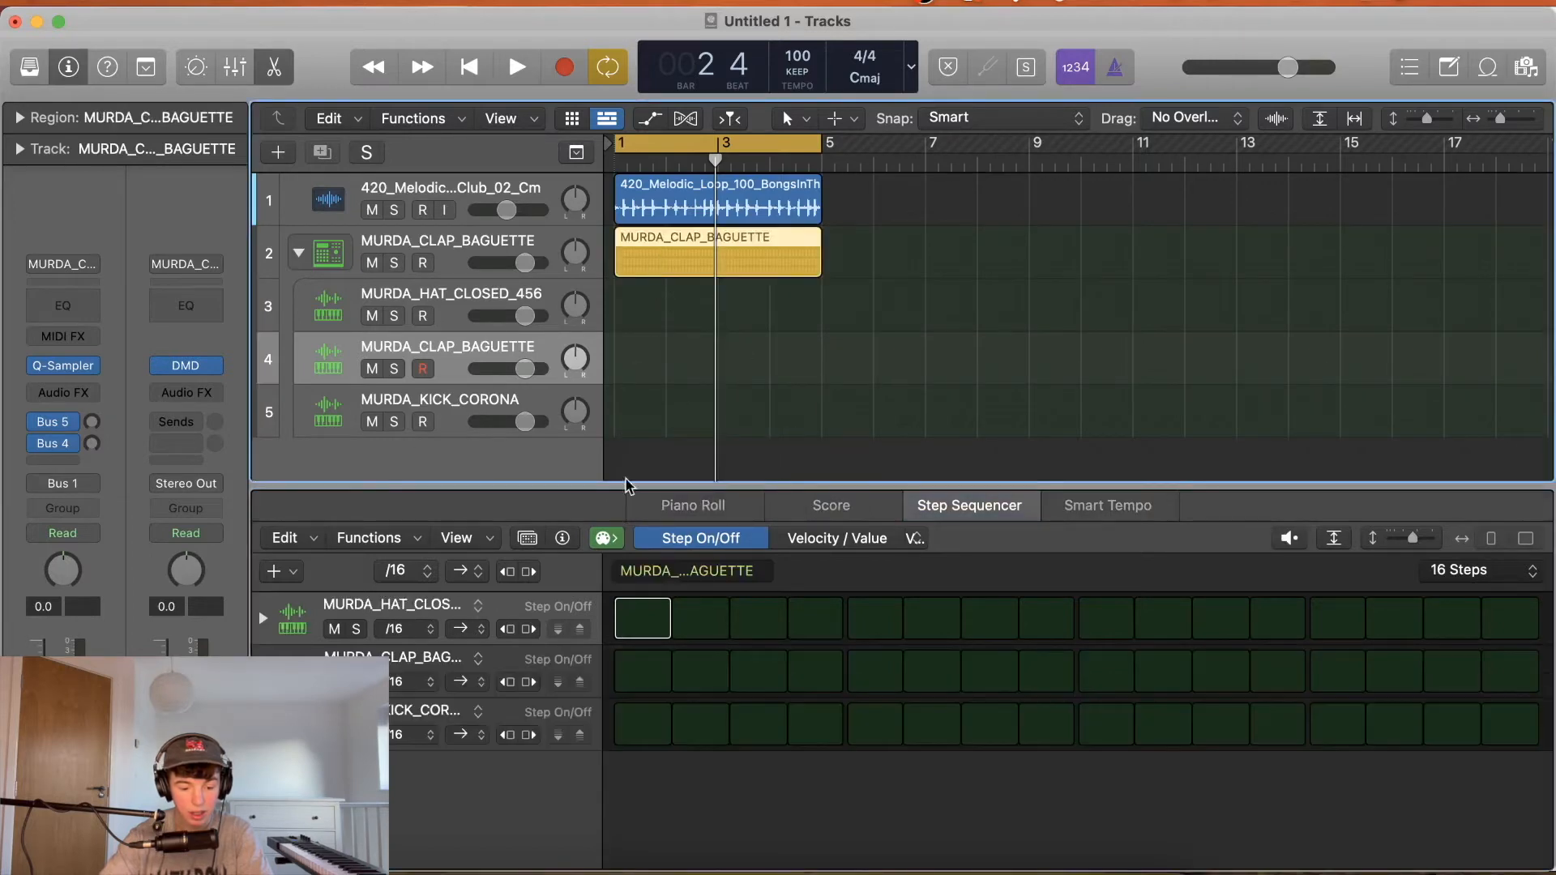
Toggle the closed hat's first step on and off to audition it, and enlarge the Step Sequencer.
click(648, 623)
click(648, 628)
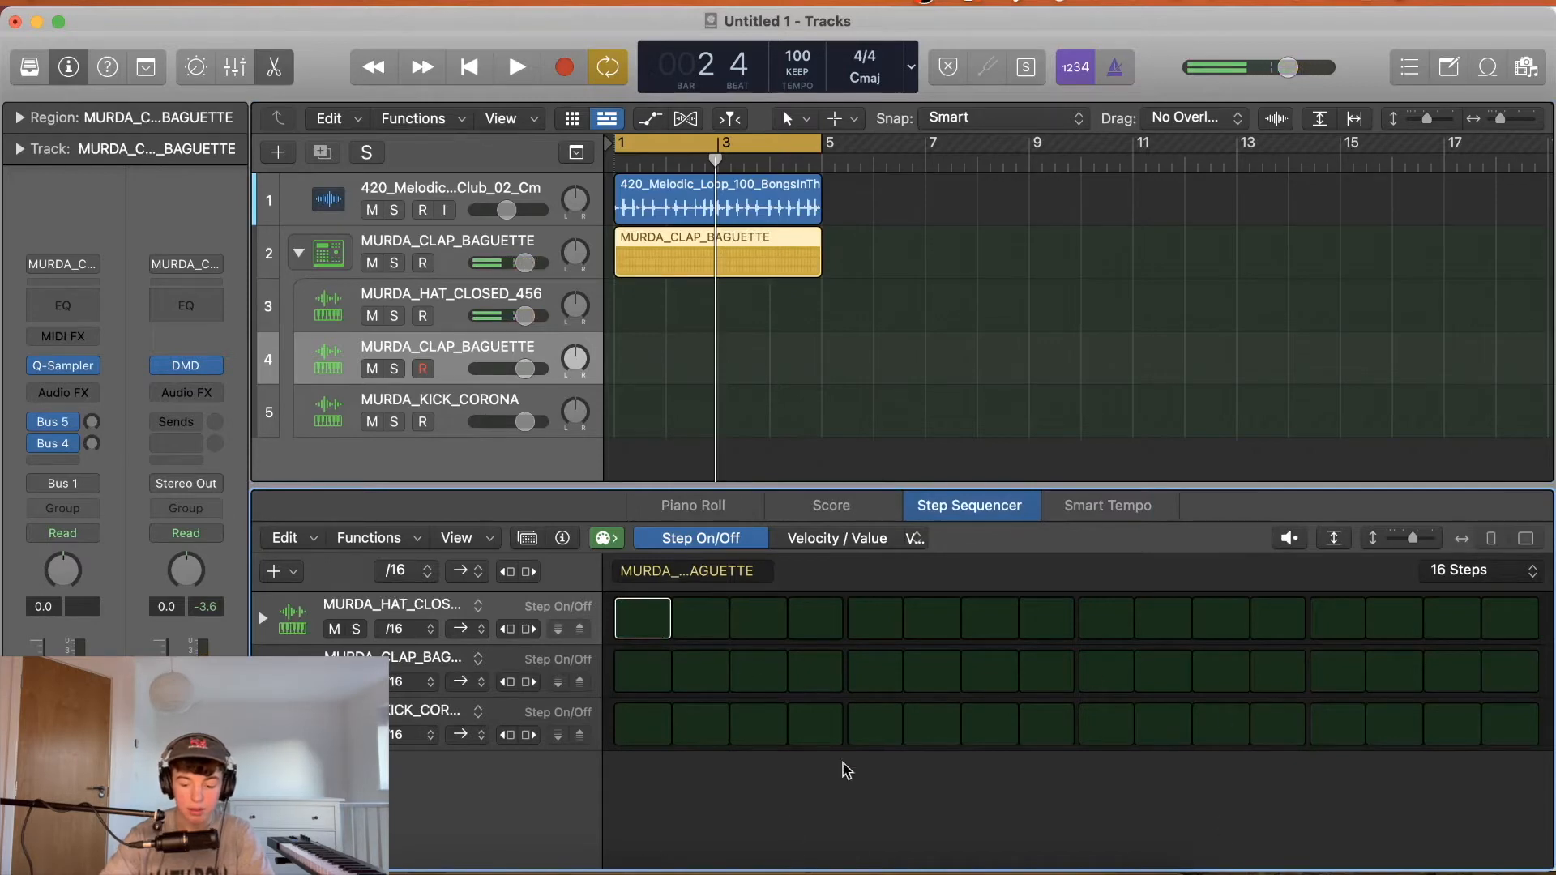
drag(993, 487, 988, 322)
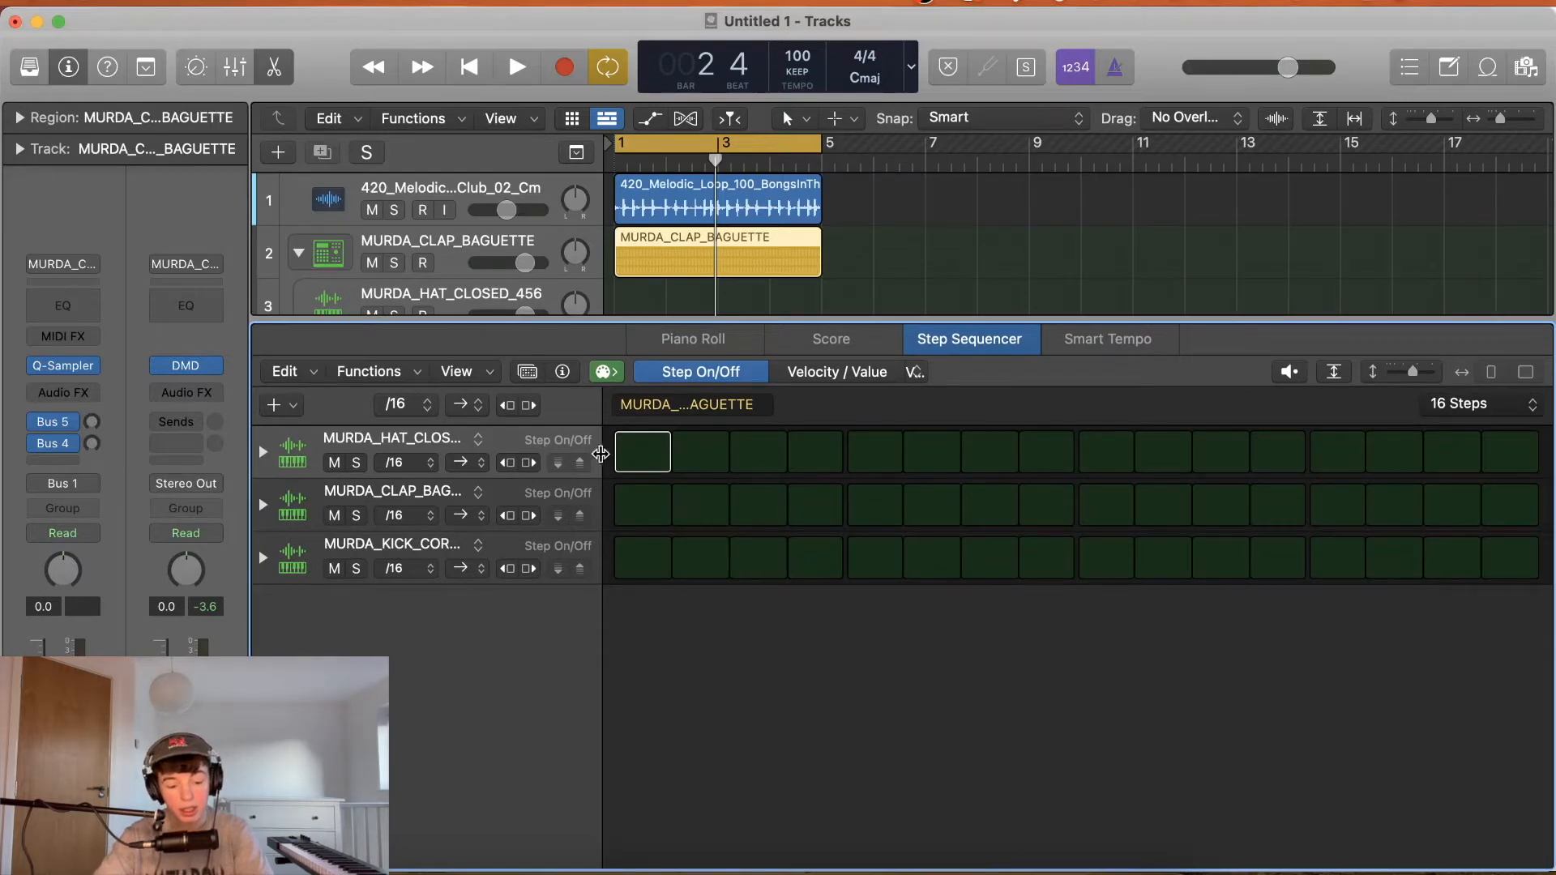
Program the closed hat on every odd step from 1 to 15 and play the pattern with the melodic loop.
click(754, 454)
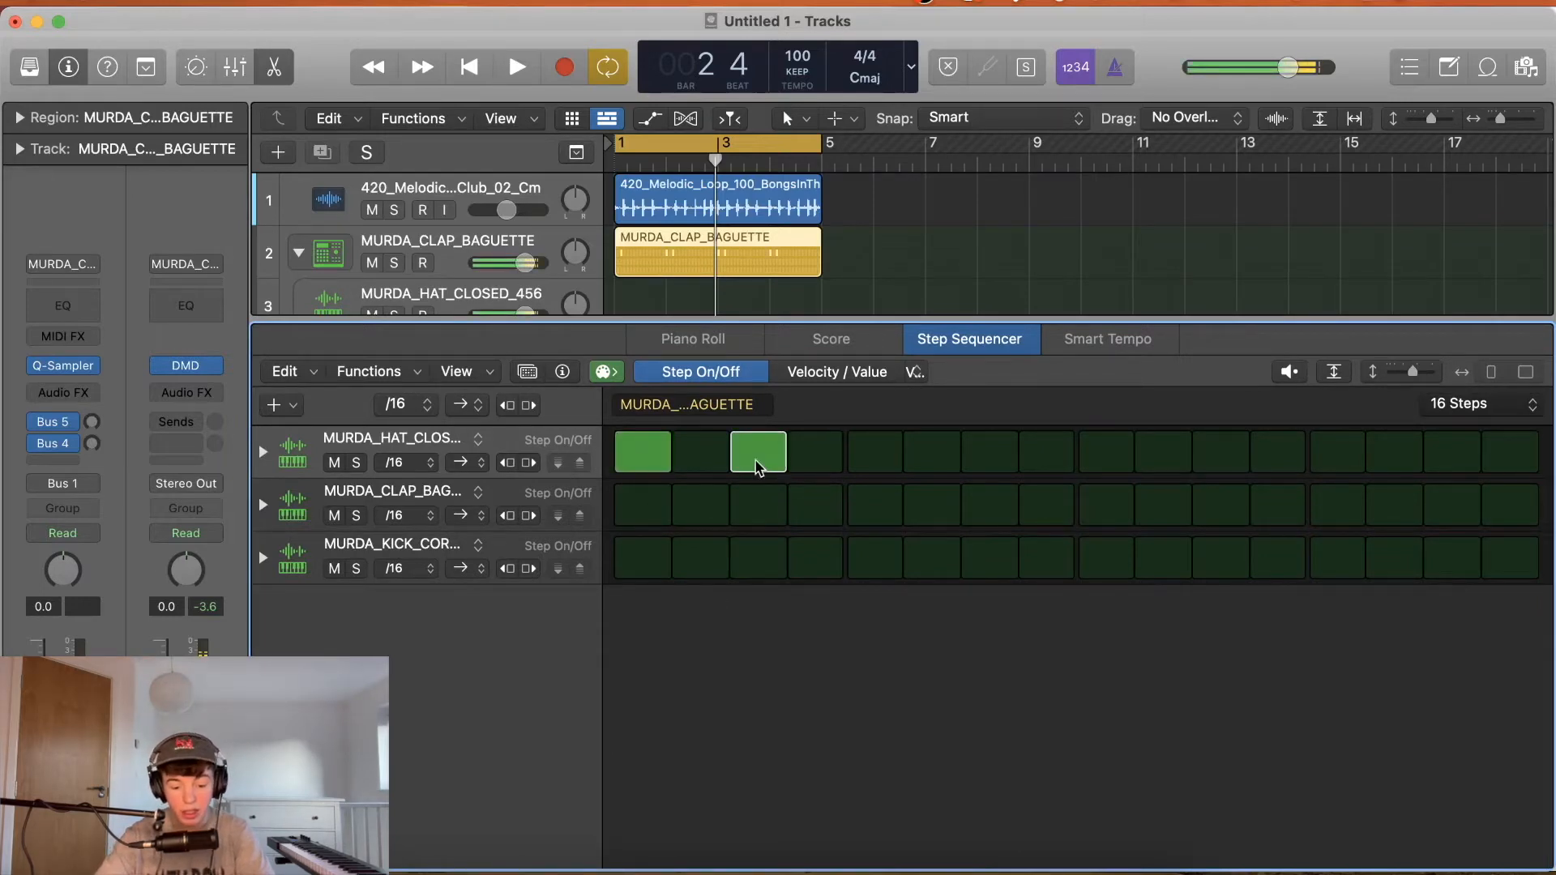
click(895, 467)
click(1013, 461)
click(1102, 466)
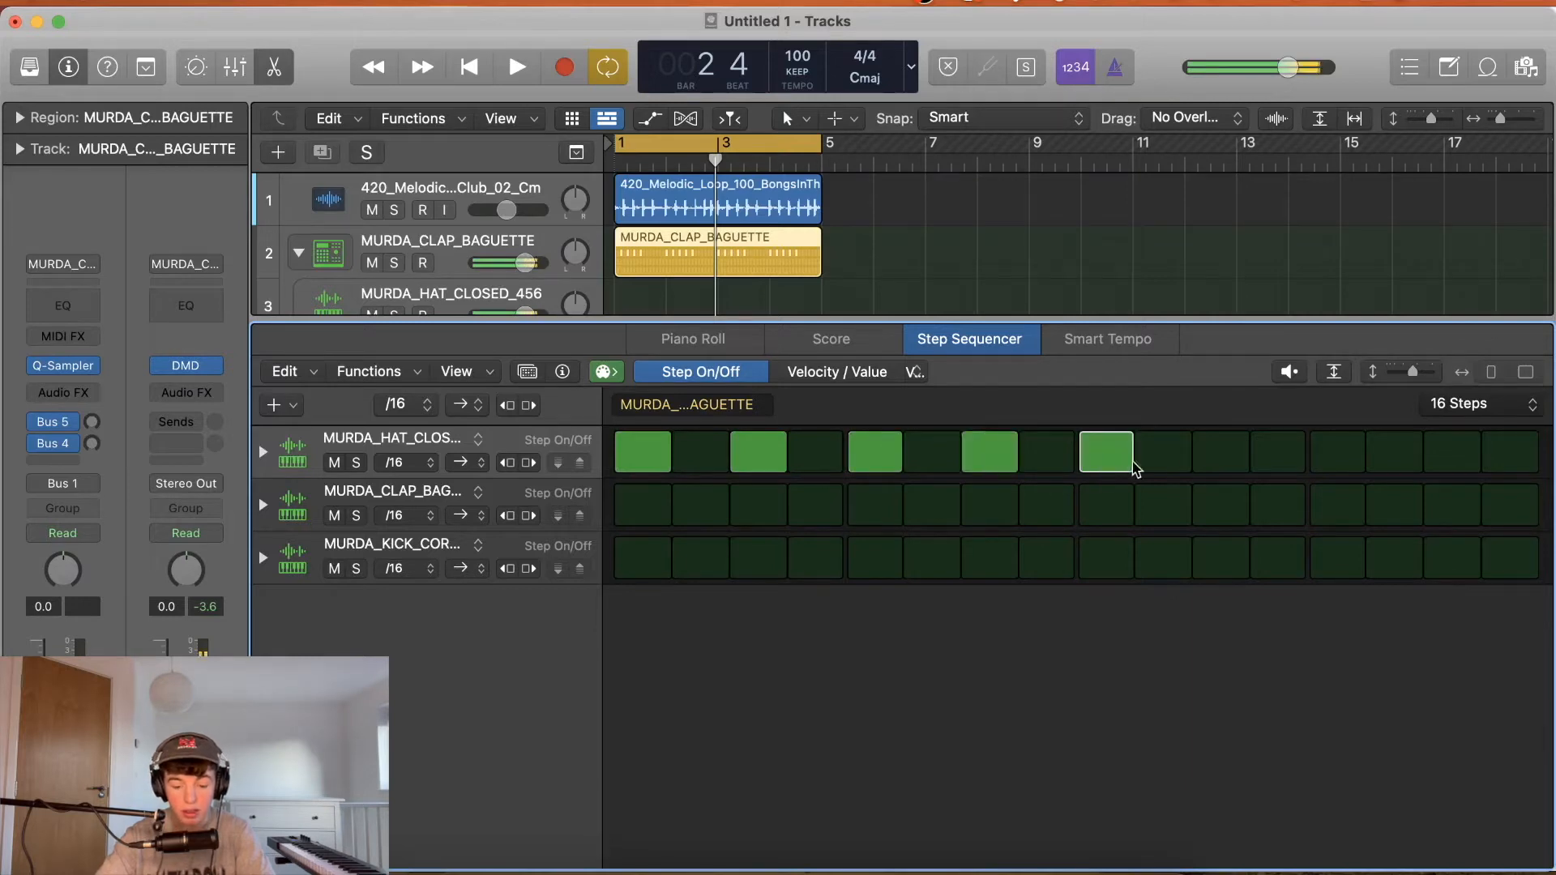
click(1211, 462)
click(1345, 461)
click(1468, 454)
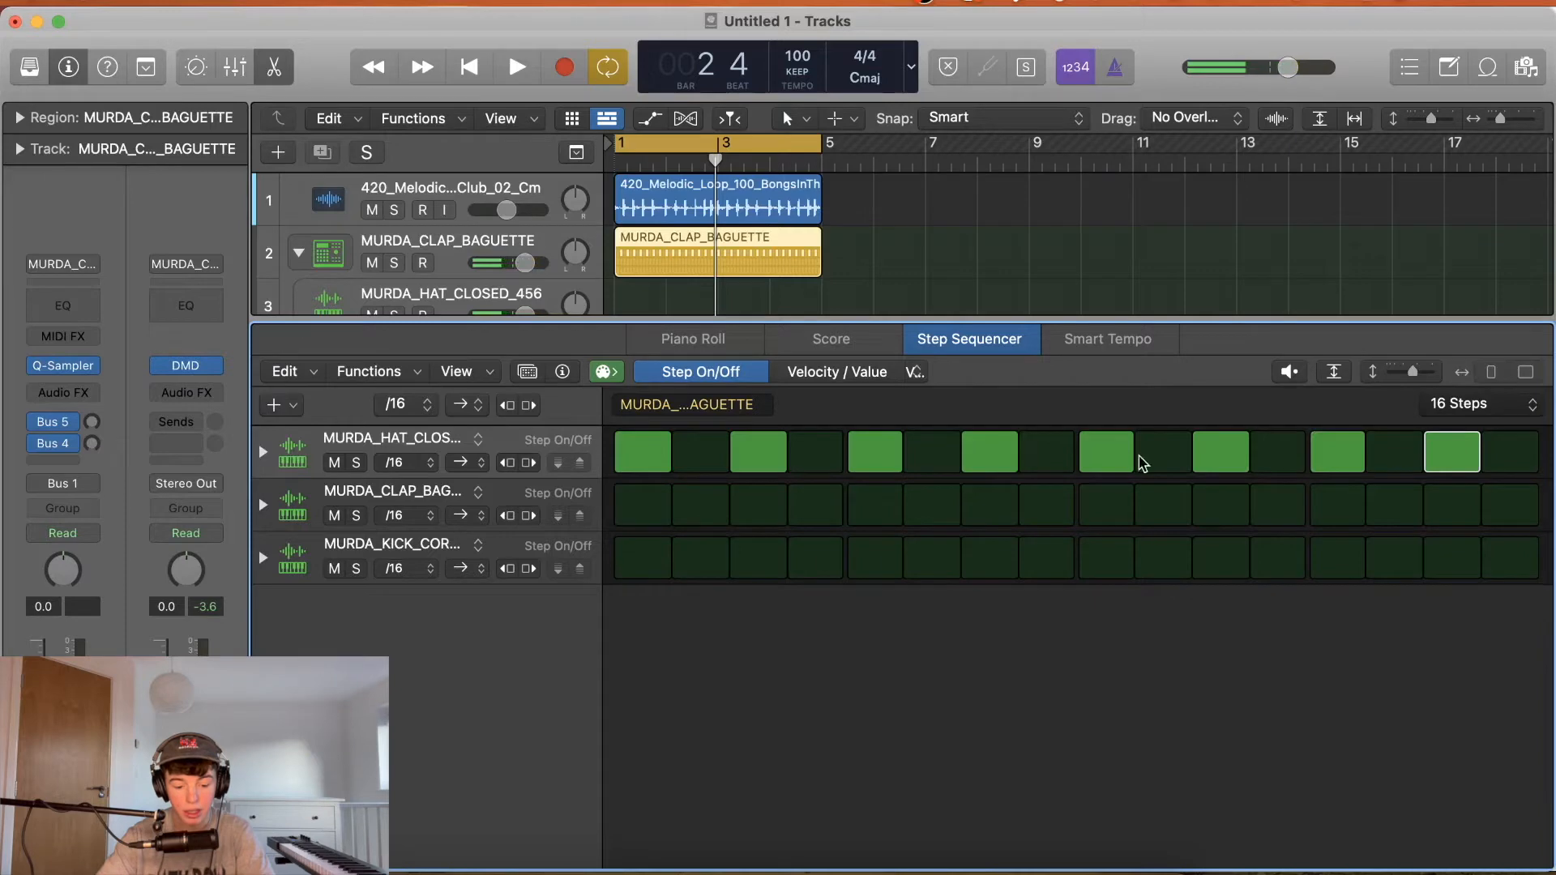
key(space)
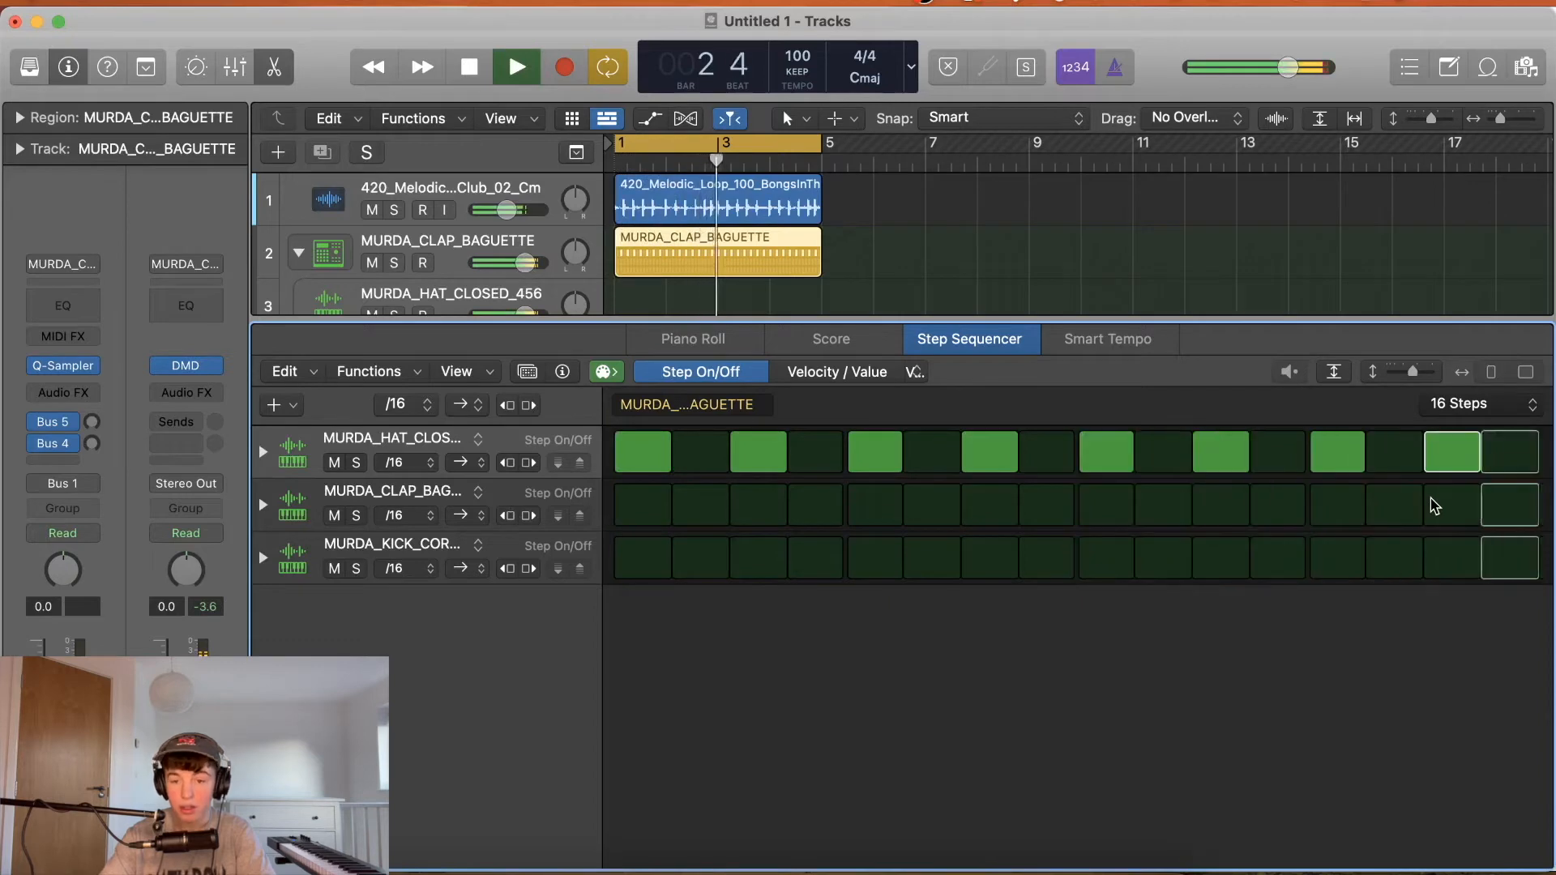
key(space)
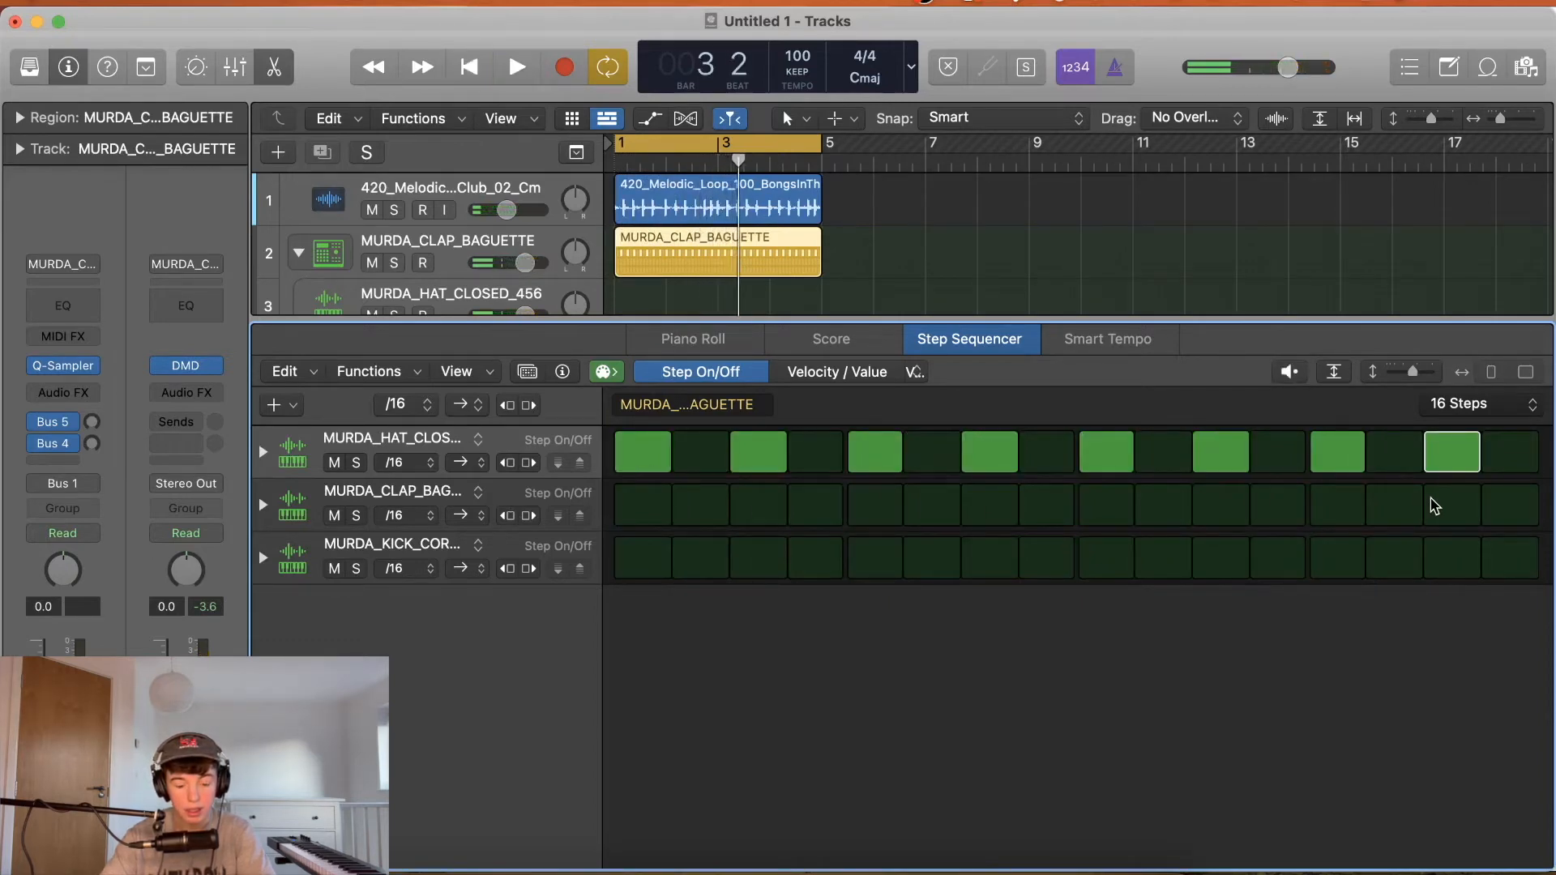
Try extra closed hat hits on steps 2, 4, 6 and 8 and play the denser pattern.
click(718, 464)
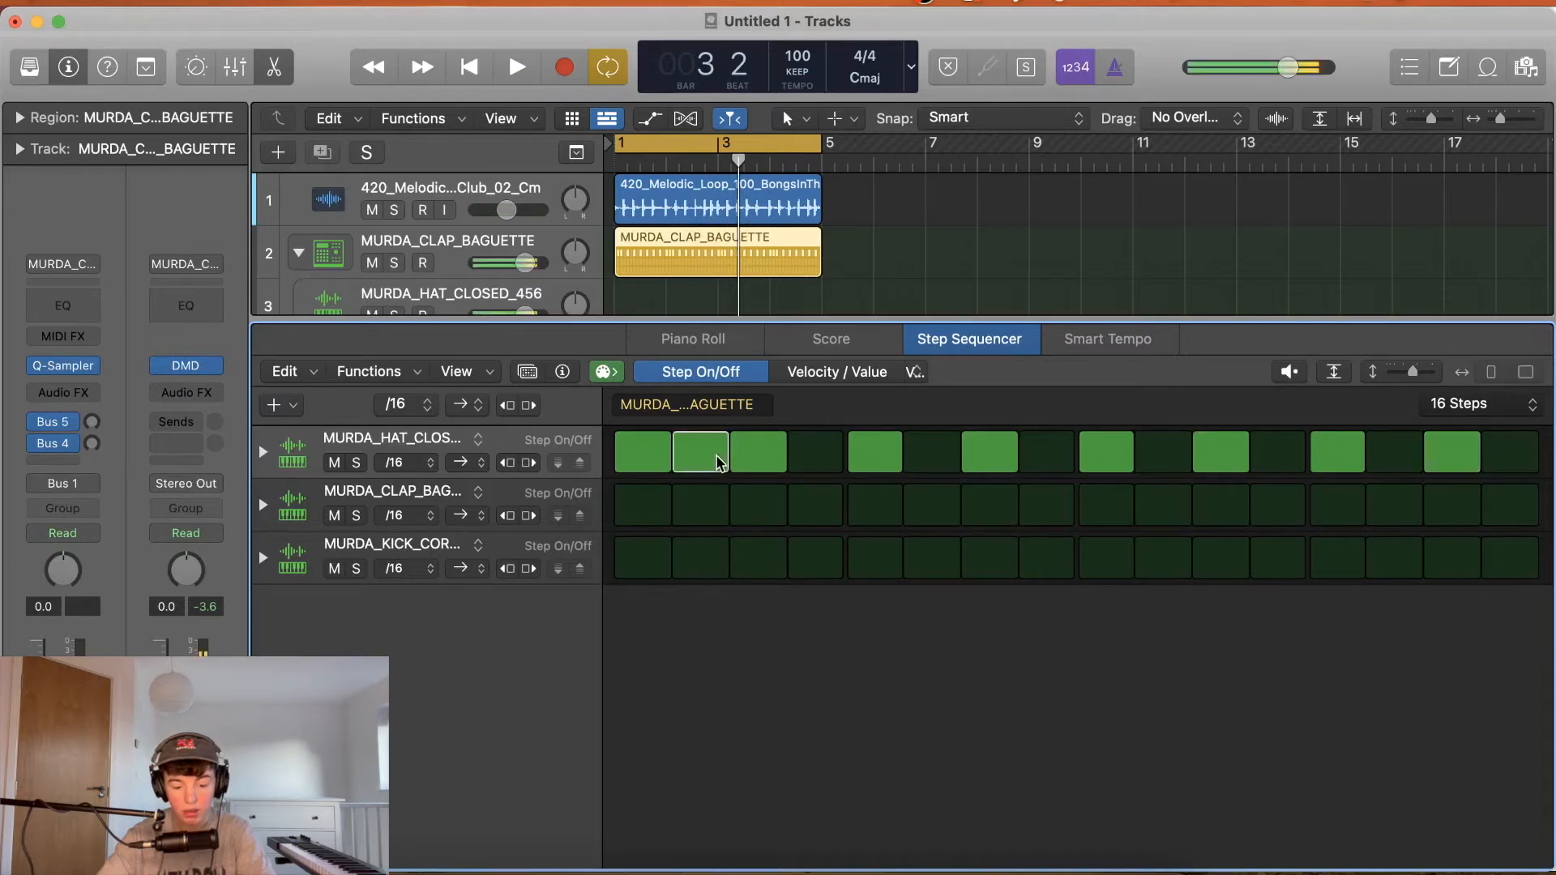
click(813, 467)
click(923, 460)
click(1037, 457)
key(space)
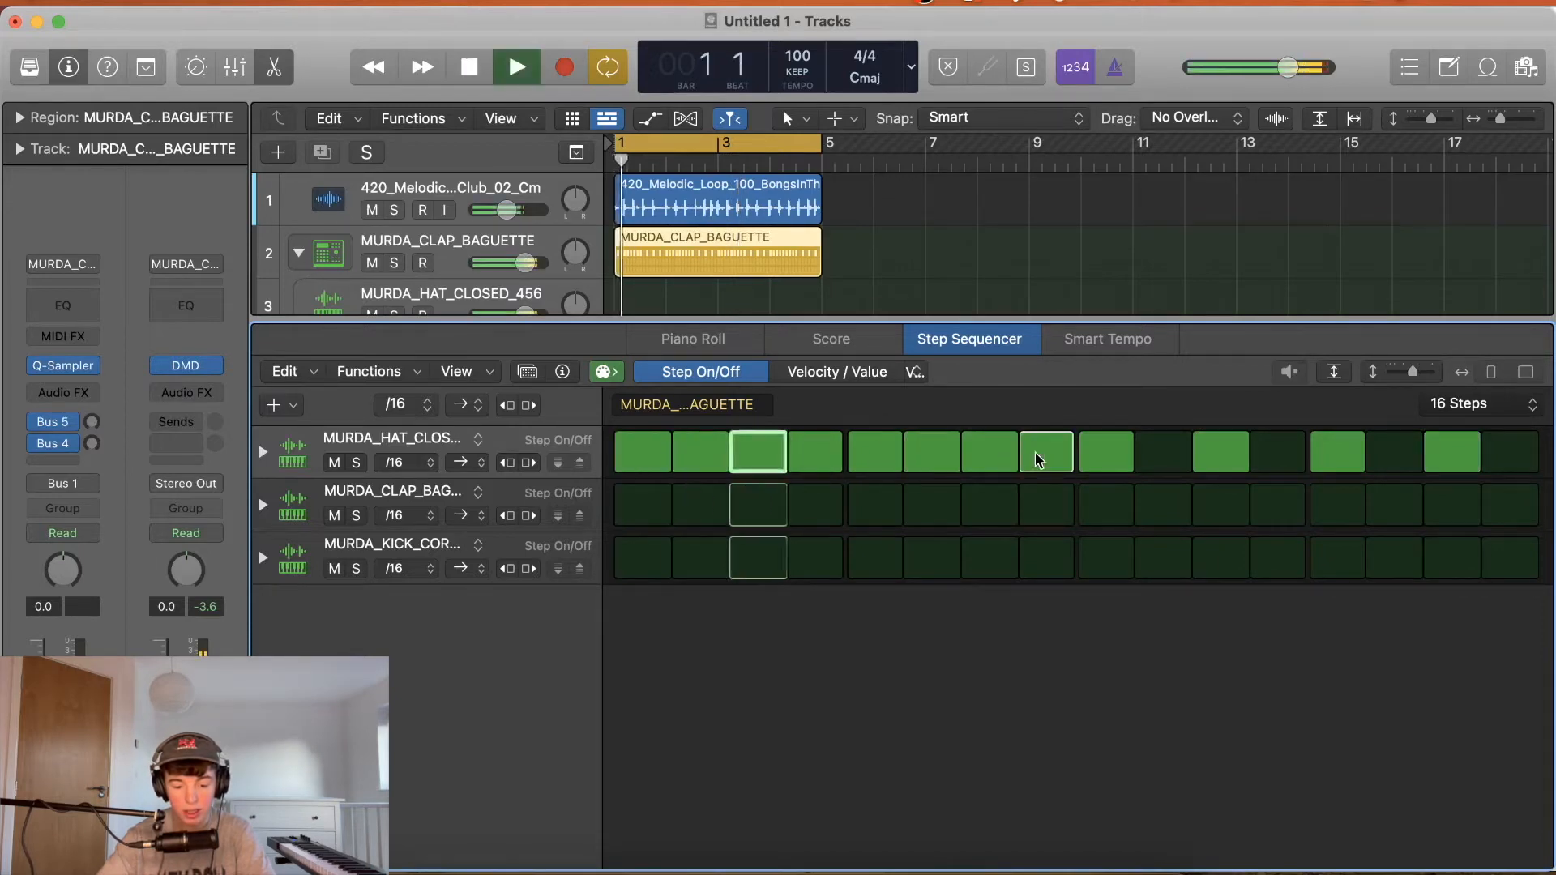
key(space)
Remove the extra closed hat hits from steps 2, 4, 6 and 8 and play the pattern again.
click(698, 454)
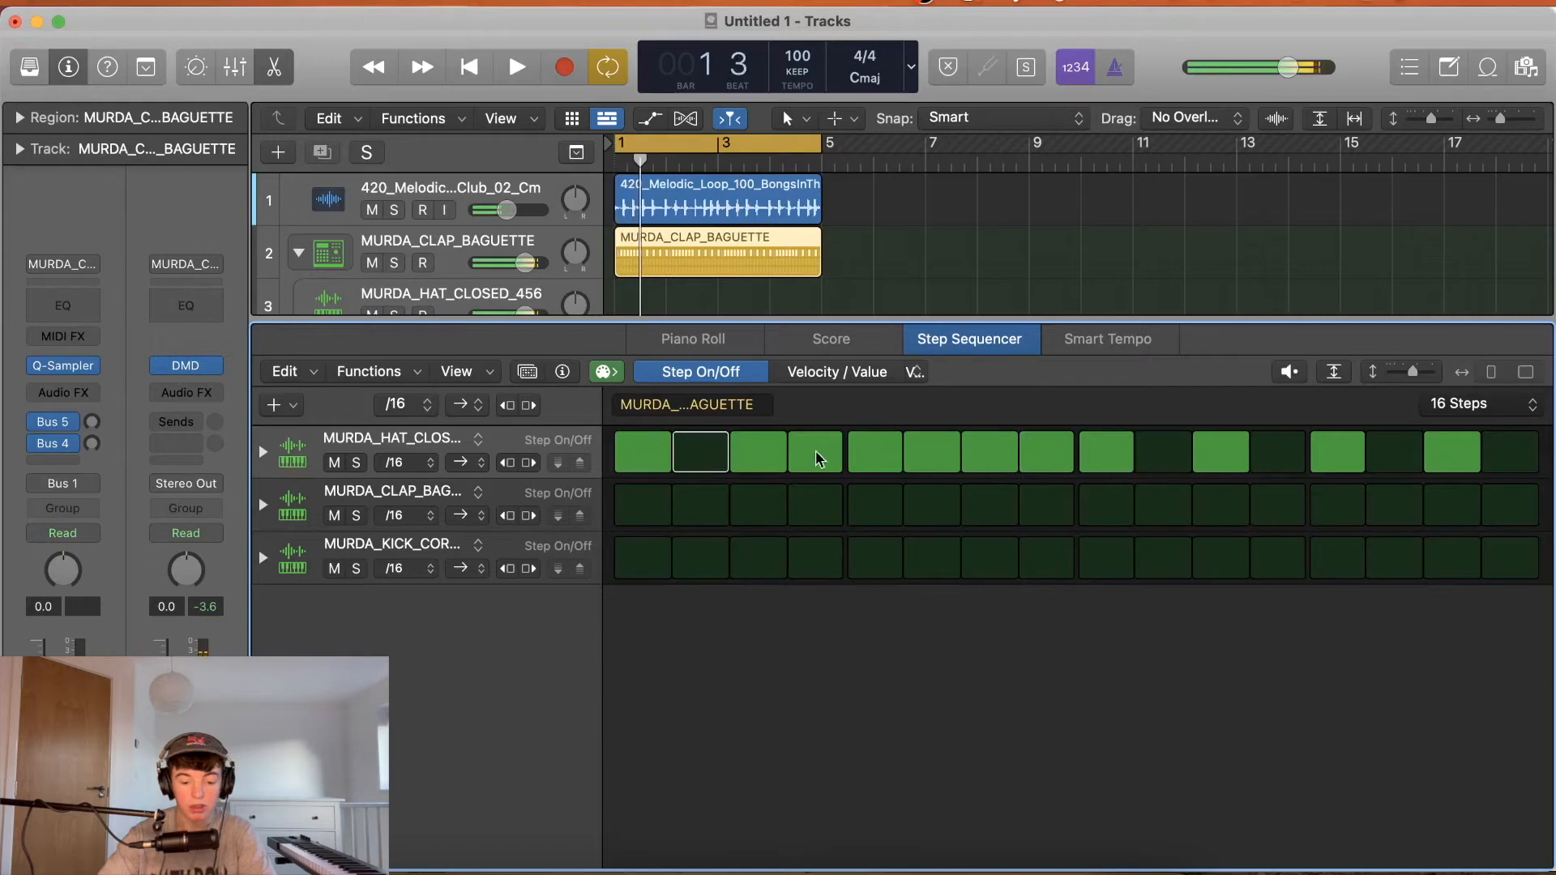
click(819, 456)
click(931, 458)
click(1035, 452)
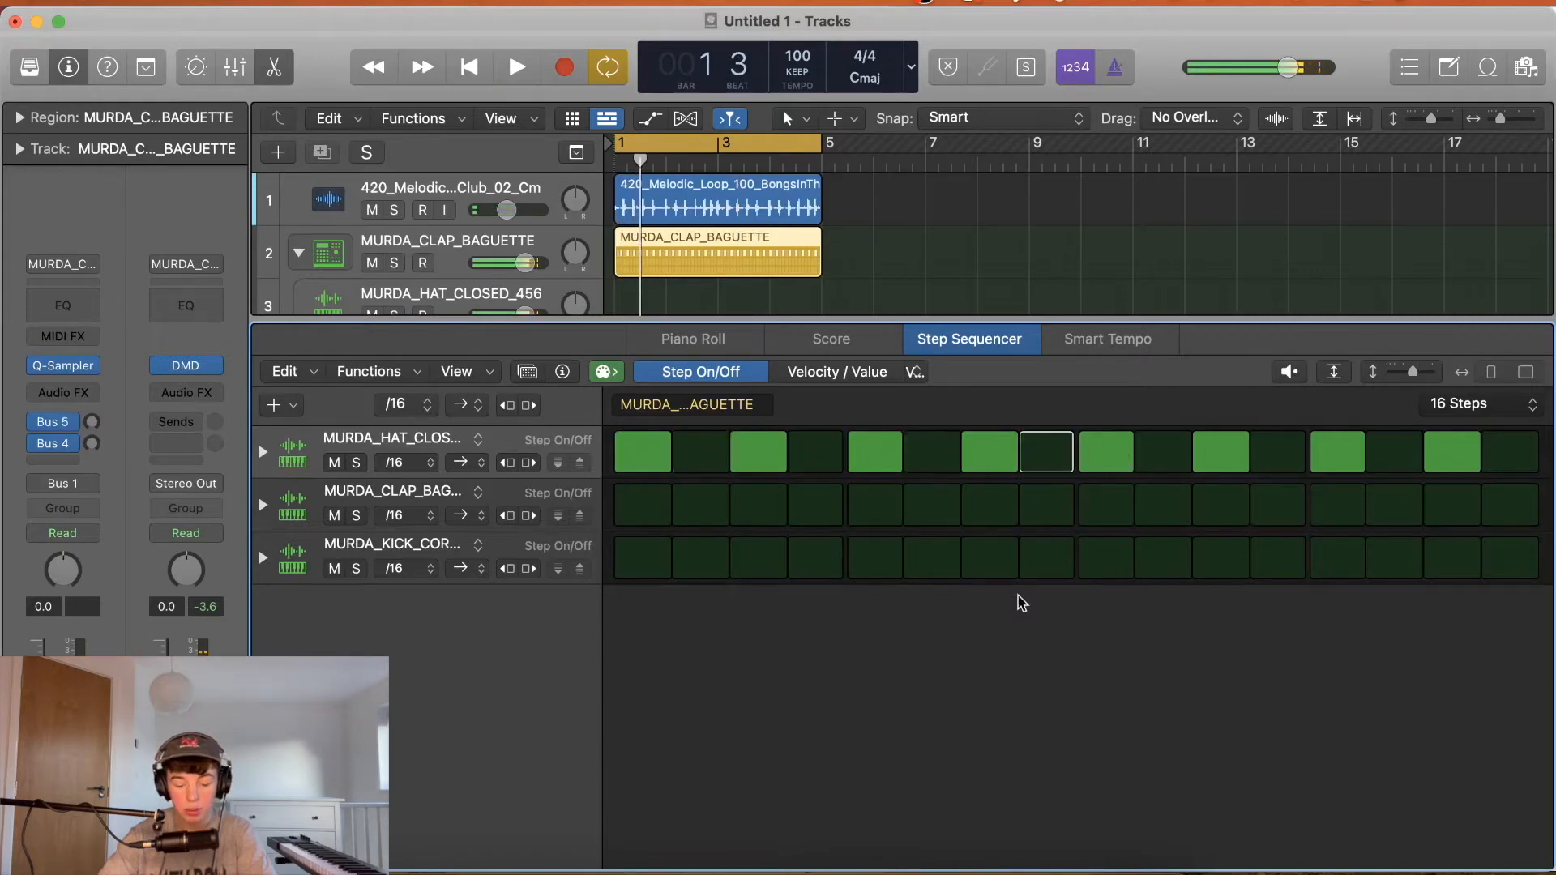
key(space)
key(space)
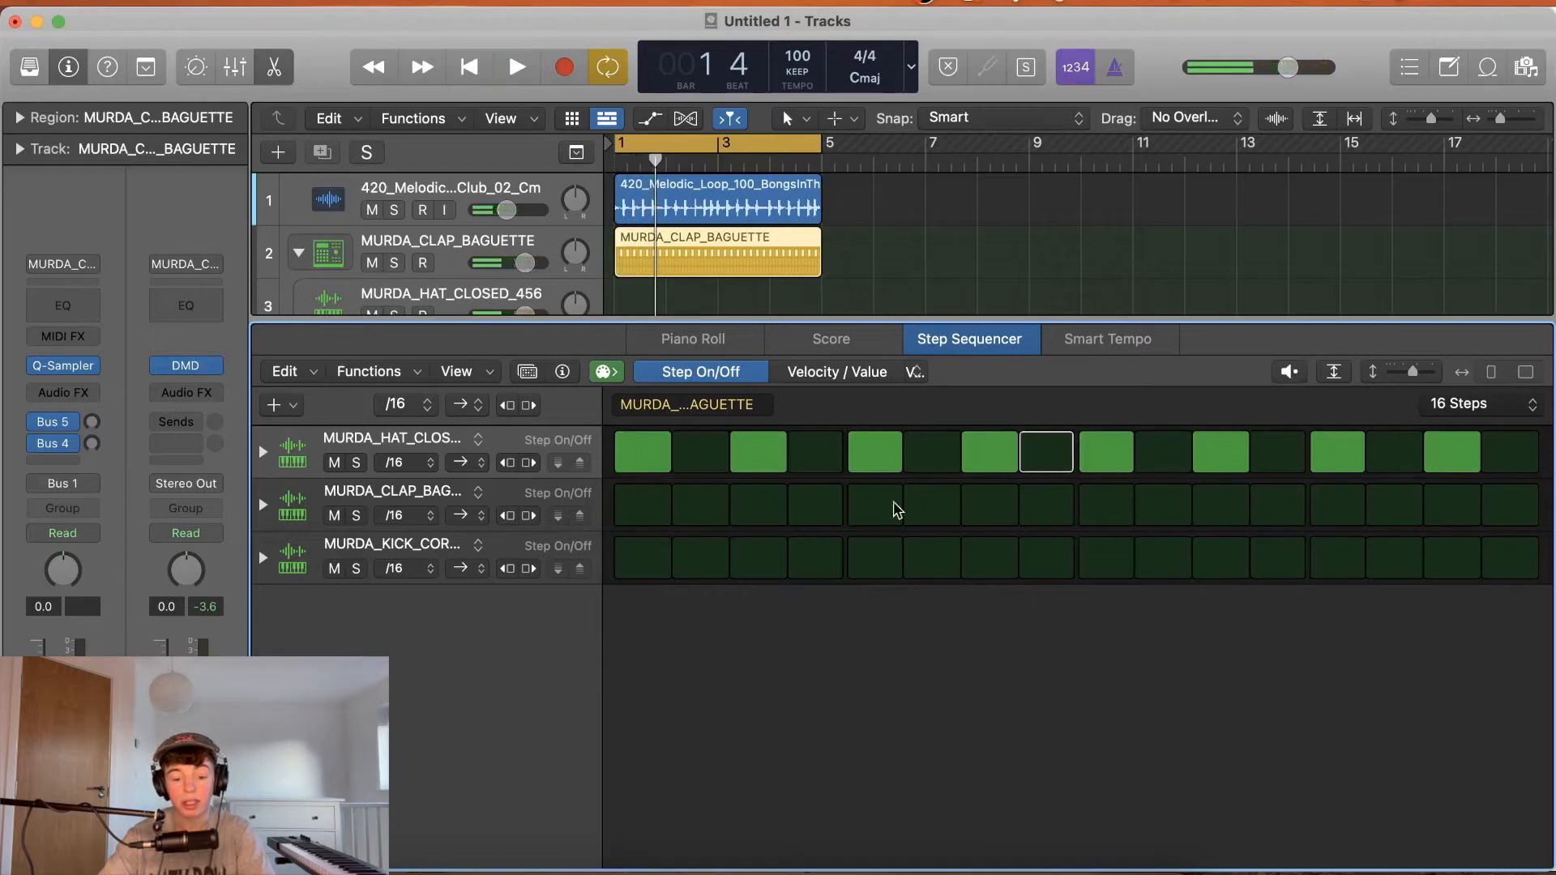
Program the clap on steps 5 and 13 and play the pattern over the melodic loop.
click(877, 502)
click(1334, 504)
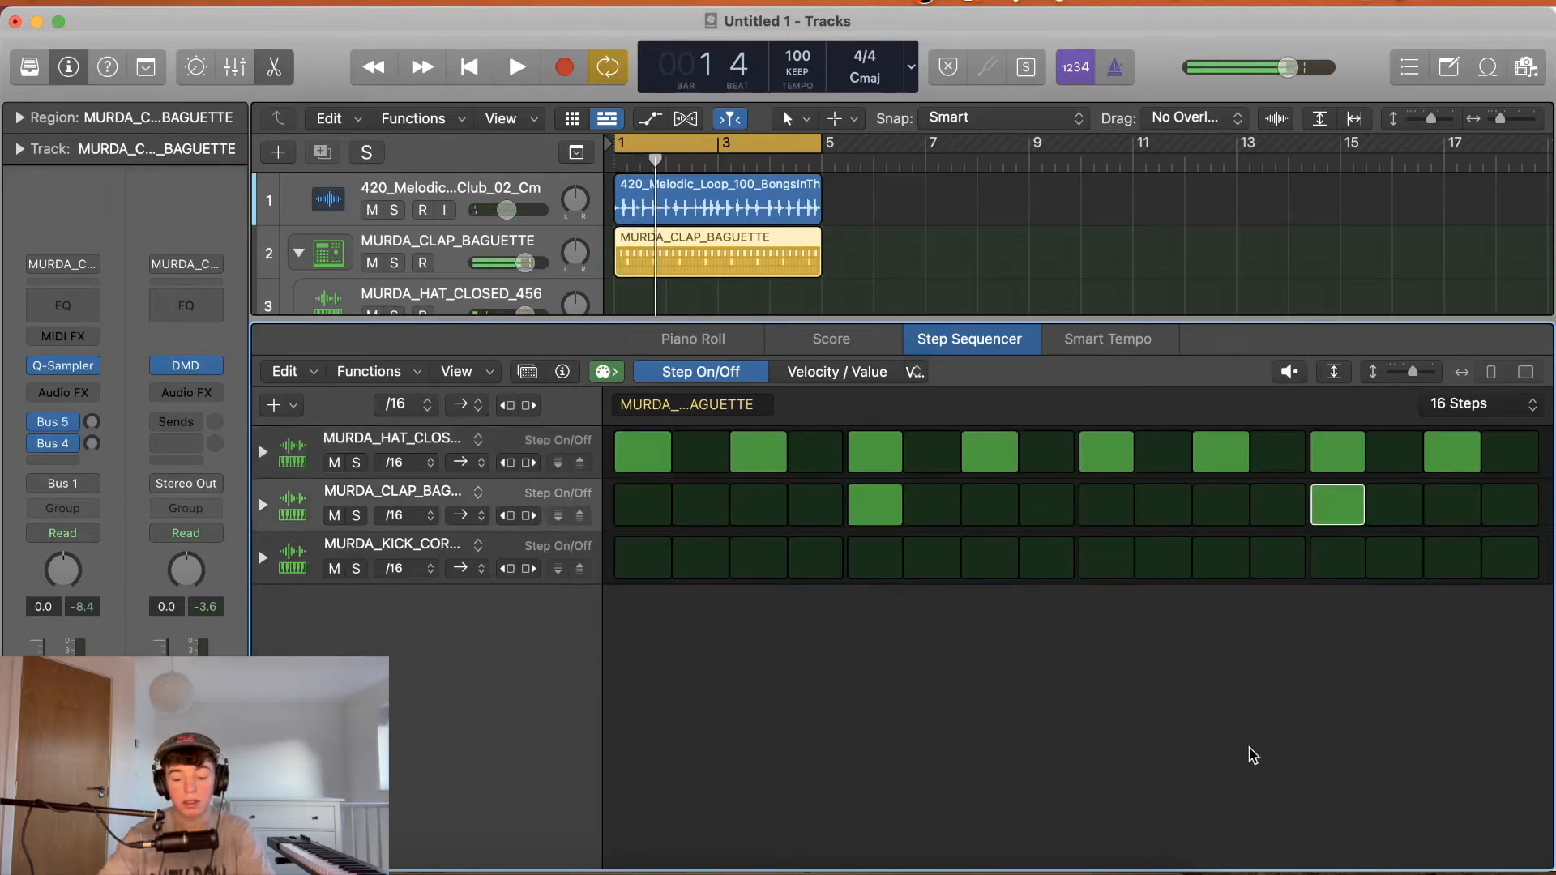
key(space)
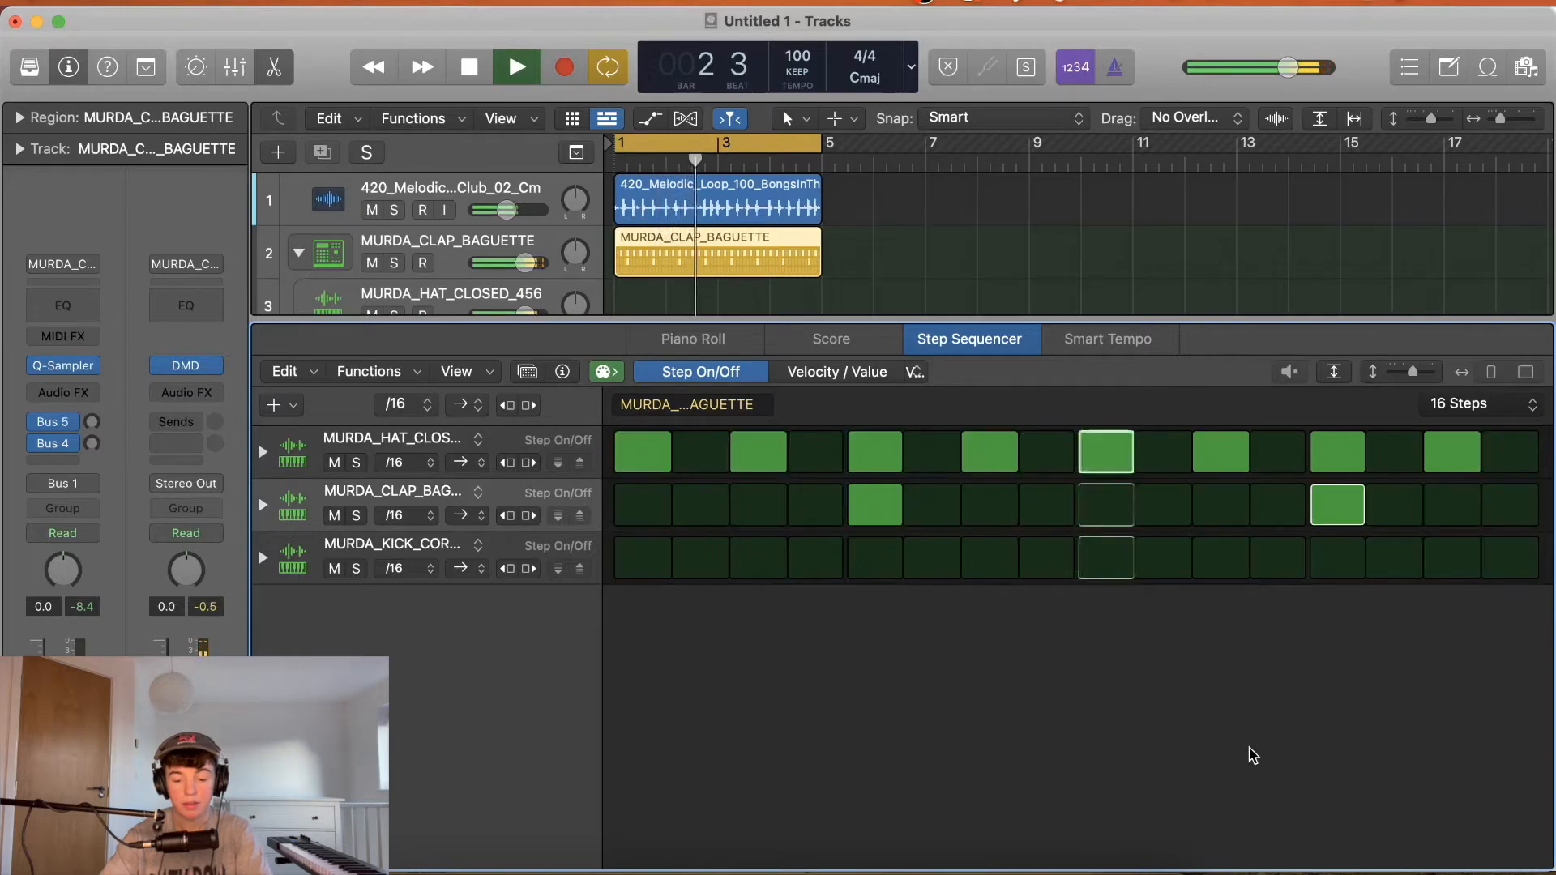
key(space)
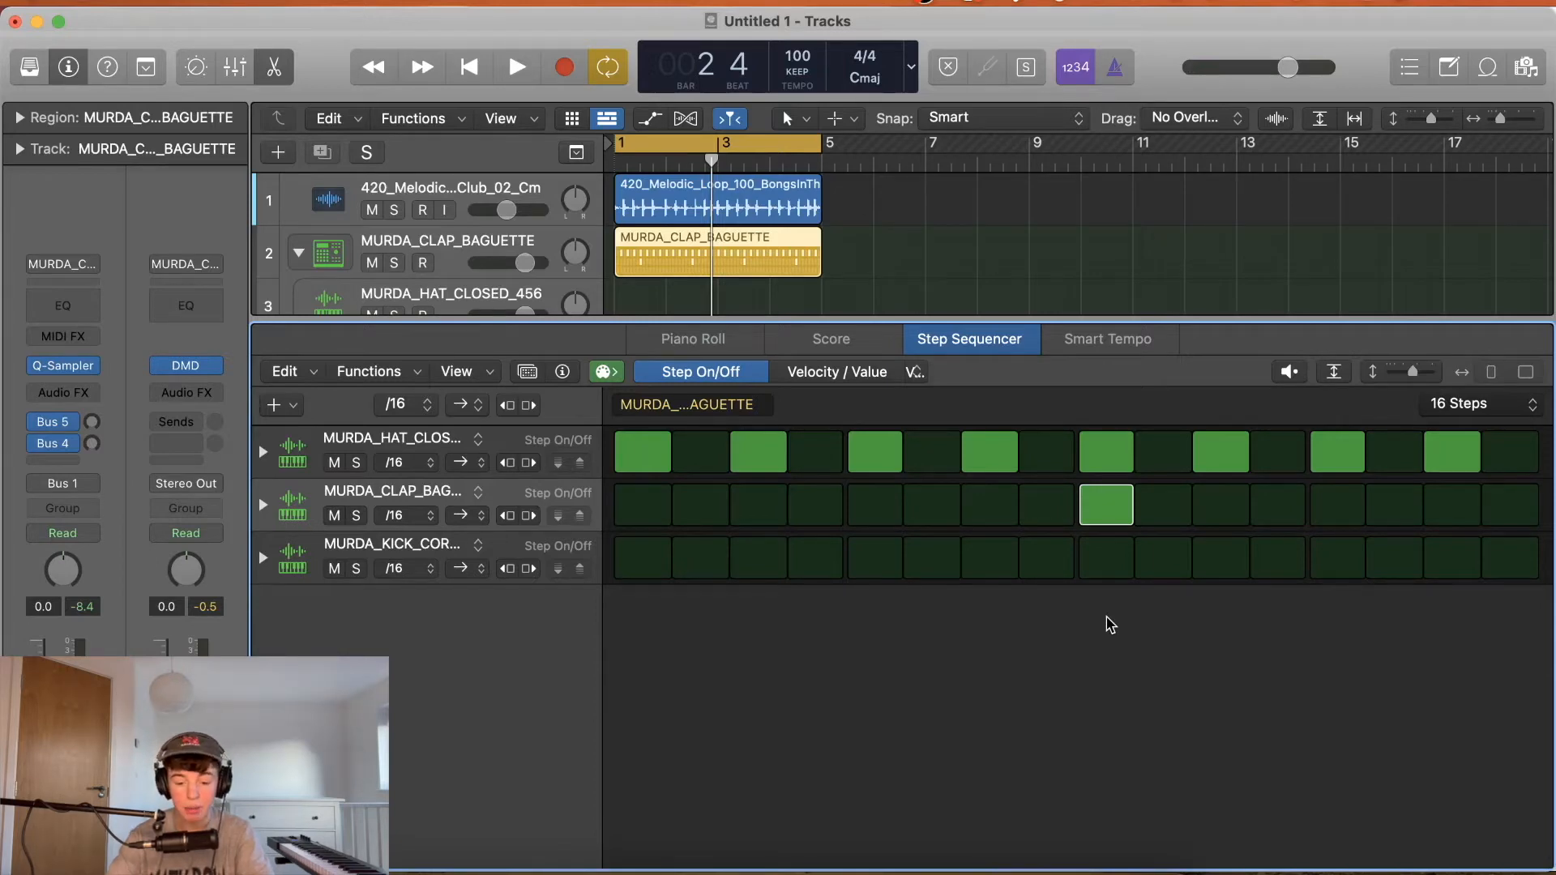
Audition the pattern with a single clap on step 9, restarting playback to compare the feel.
key(space)
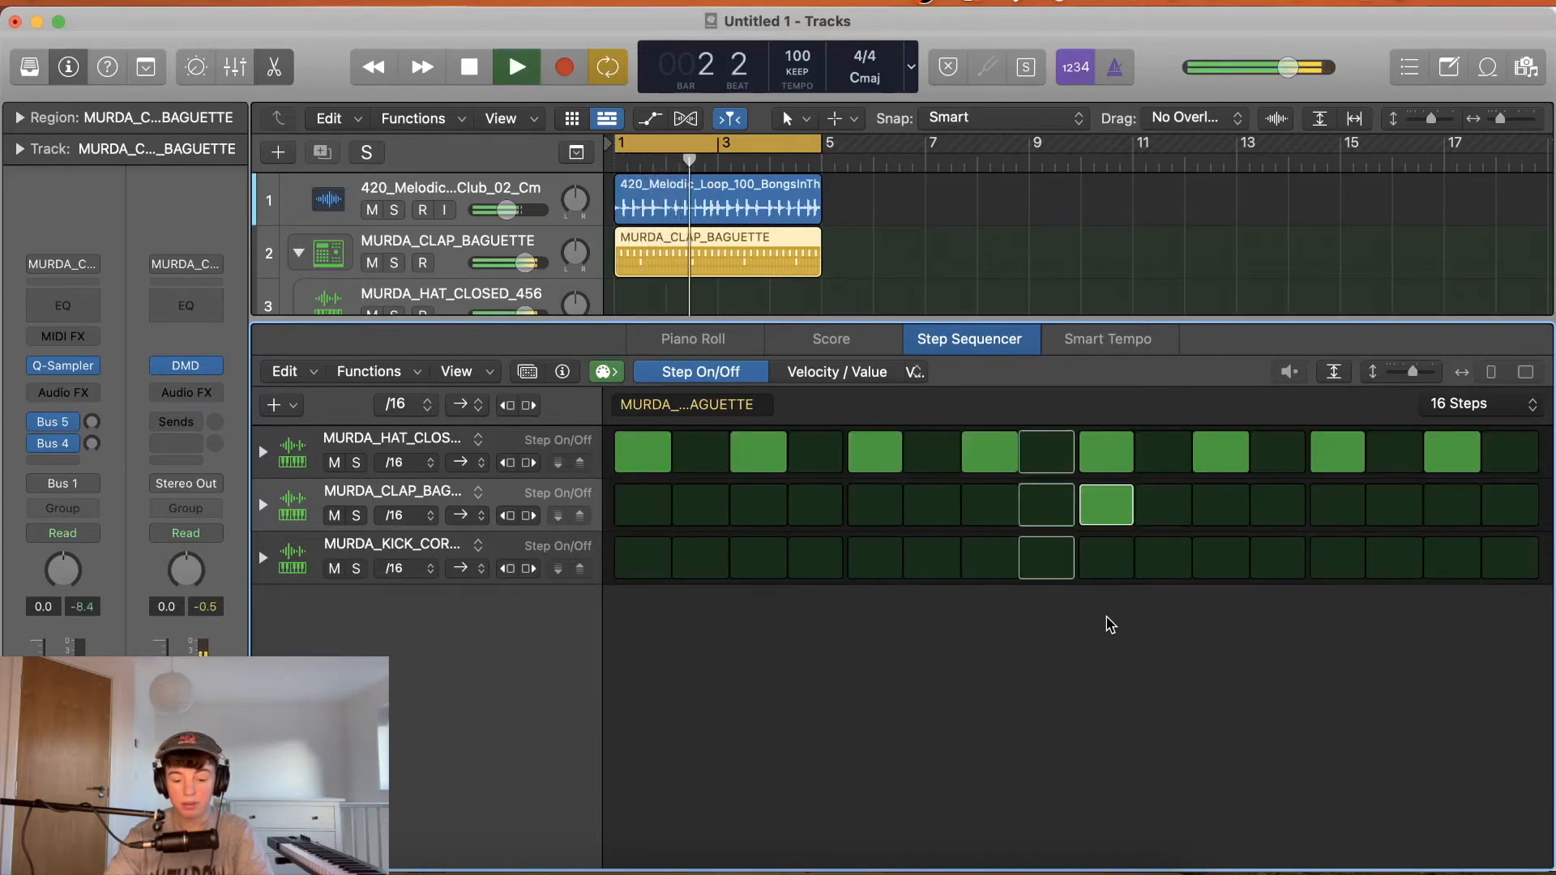
key(space)
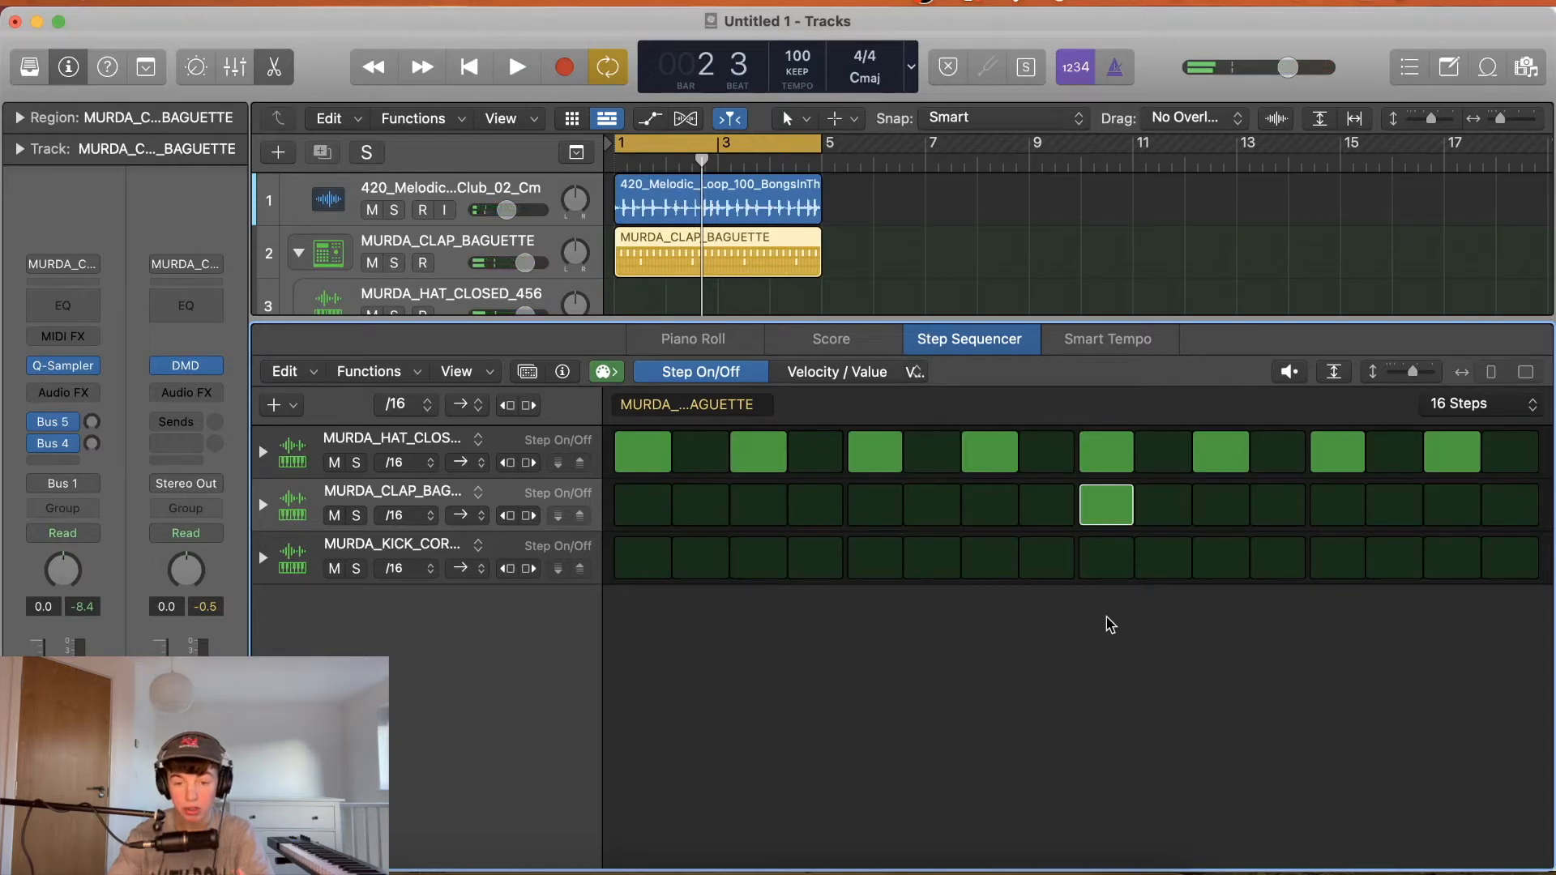
key(space)
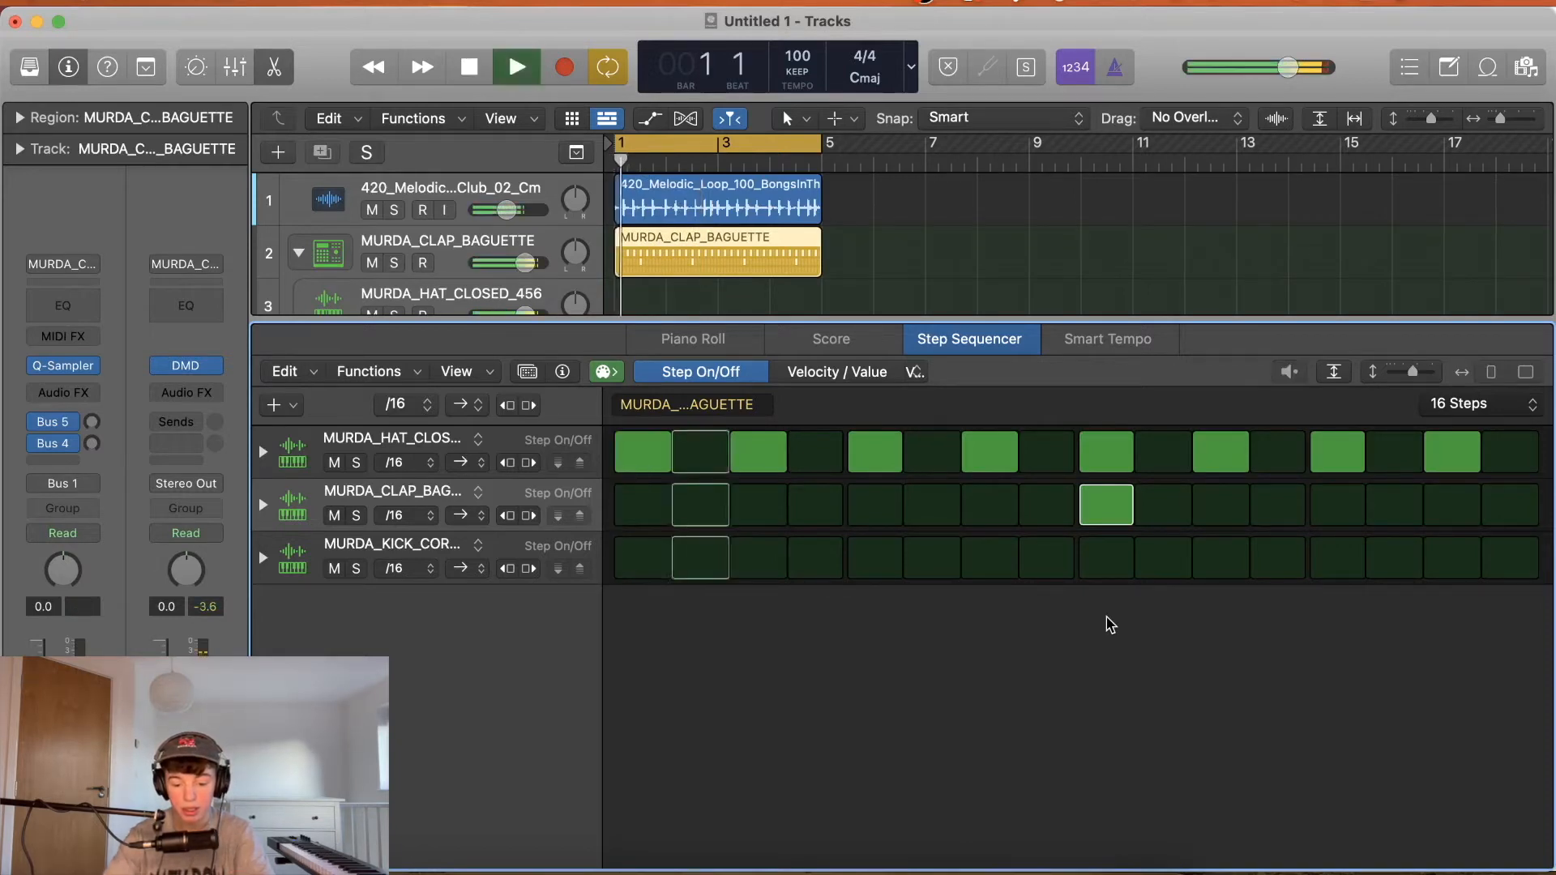
key(space)
Replace the step 9 clap with claps on steps 5 and 13 and play the pattern.
click(1106, 506)
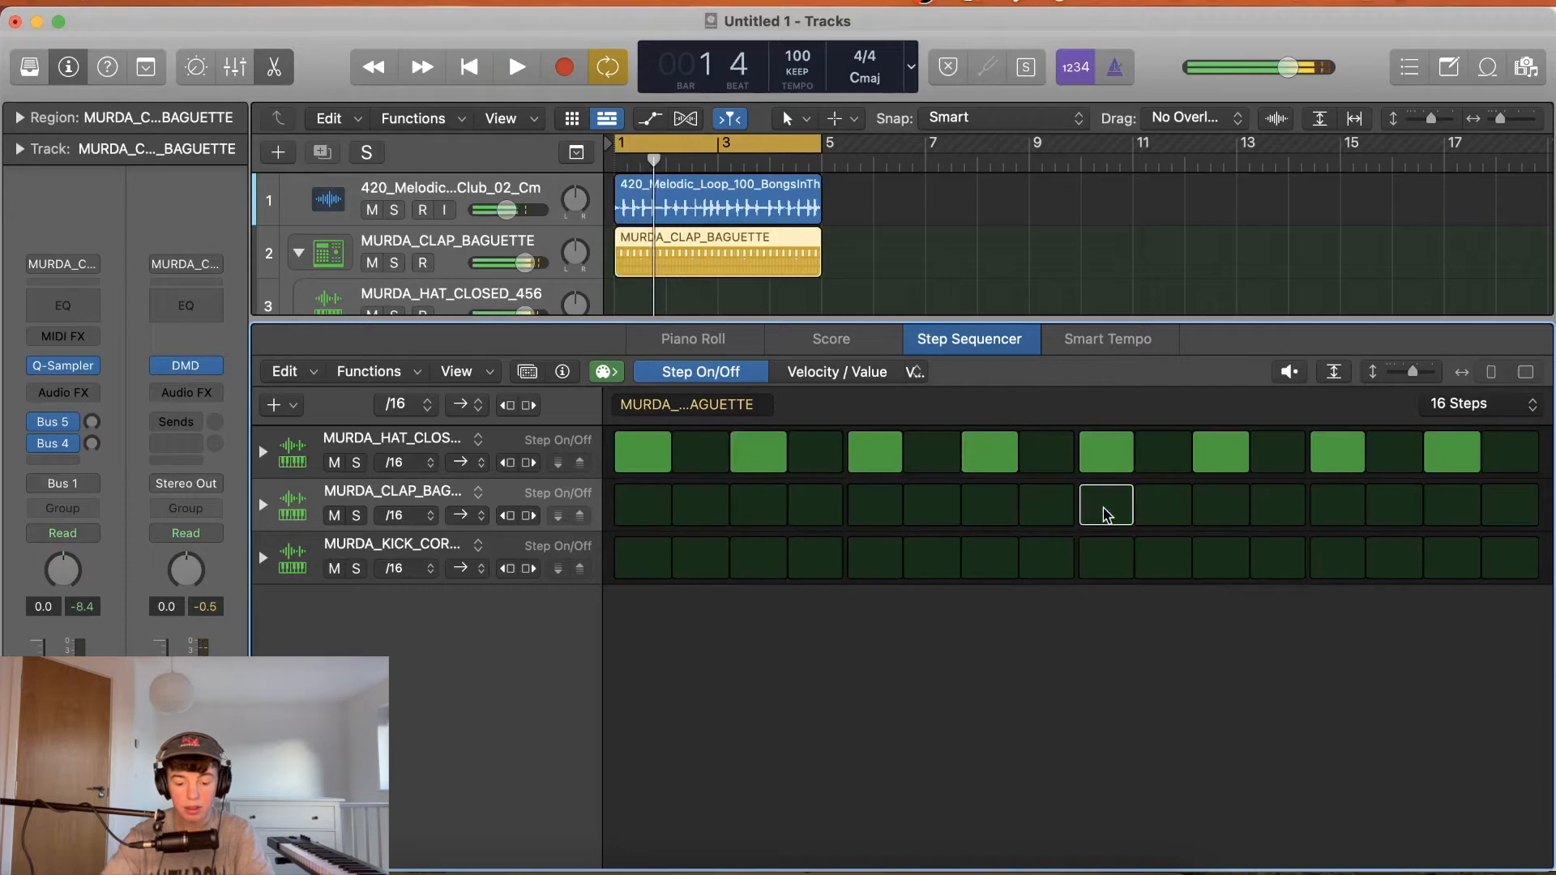
click(890, 504)
click(1322, 501)
key(space)
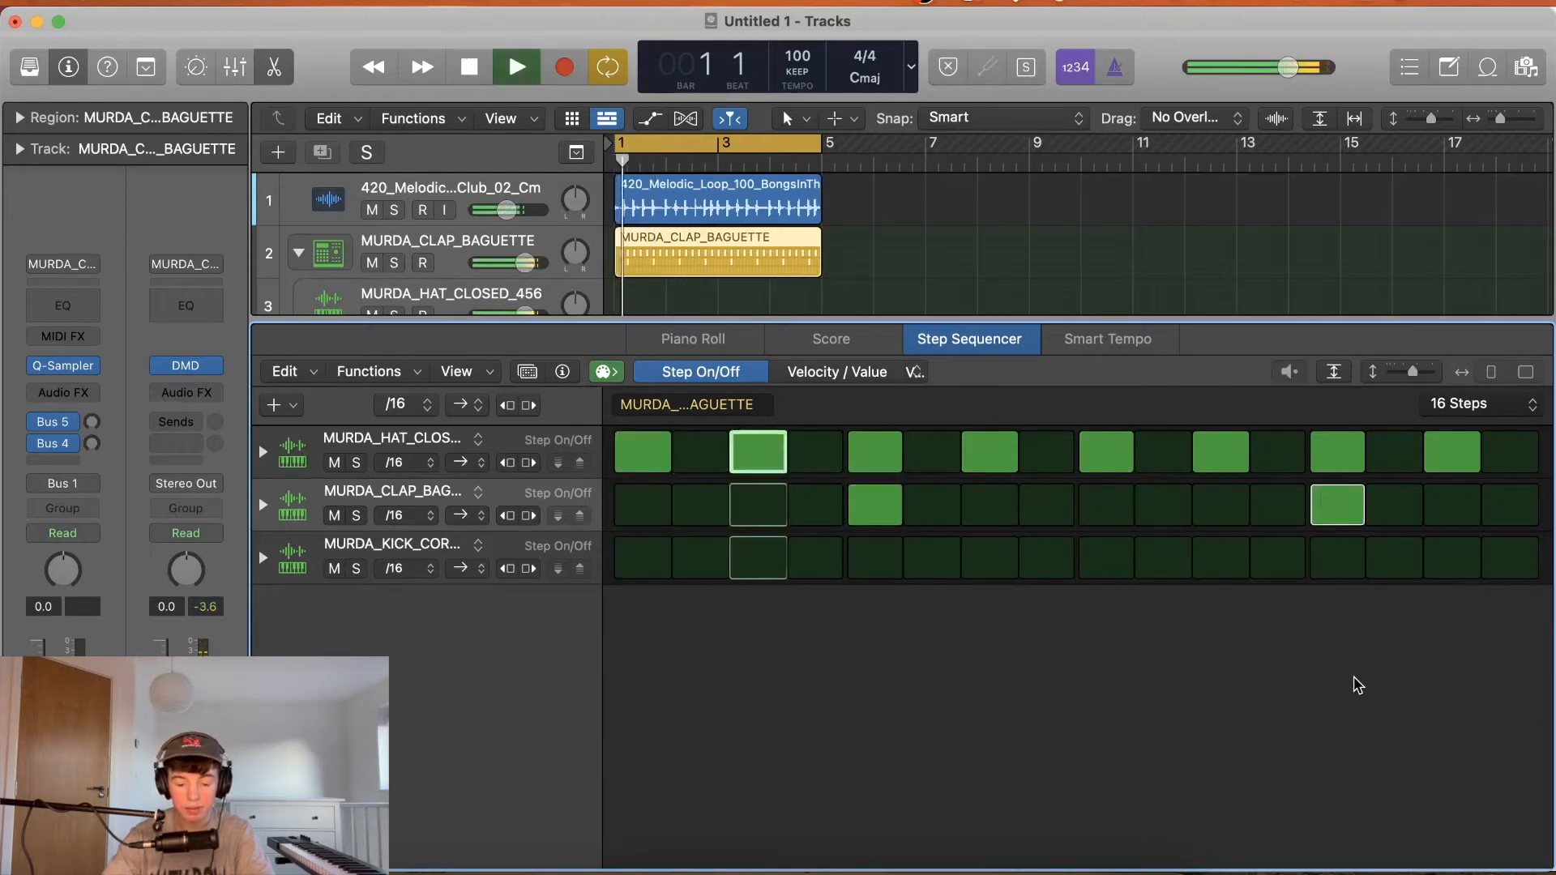
key(space)
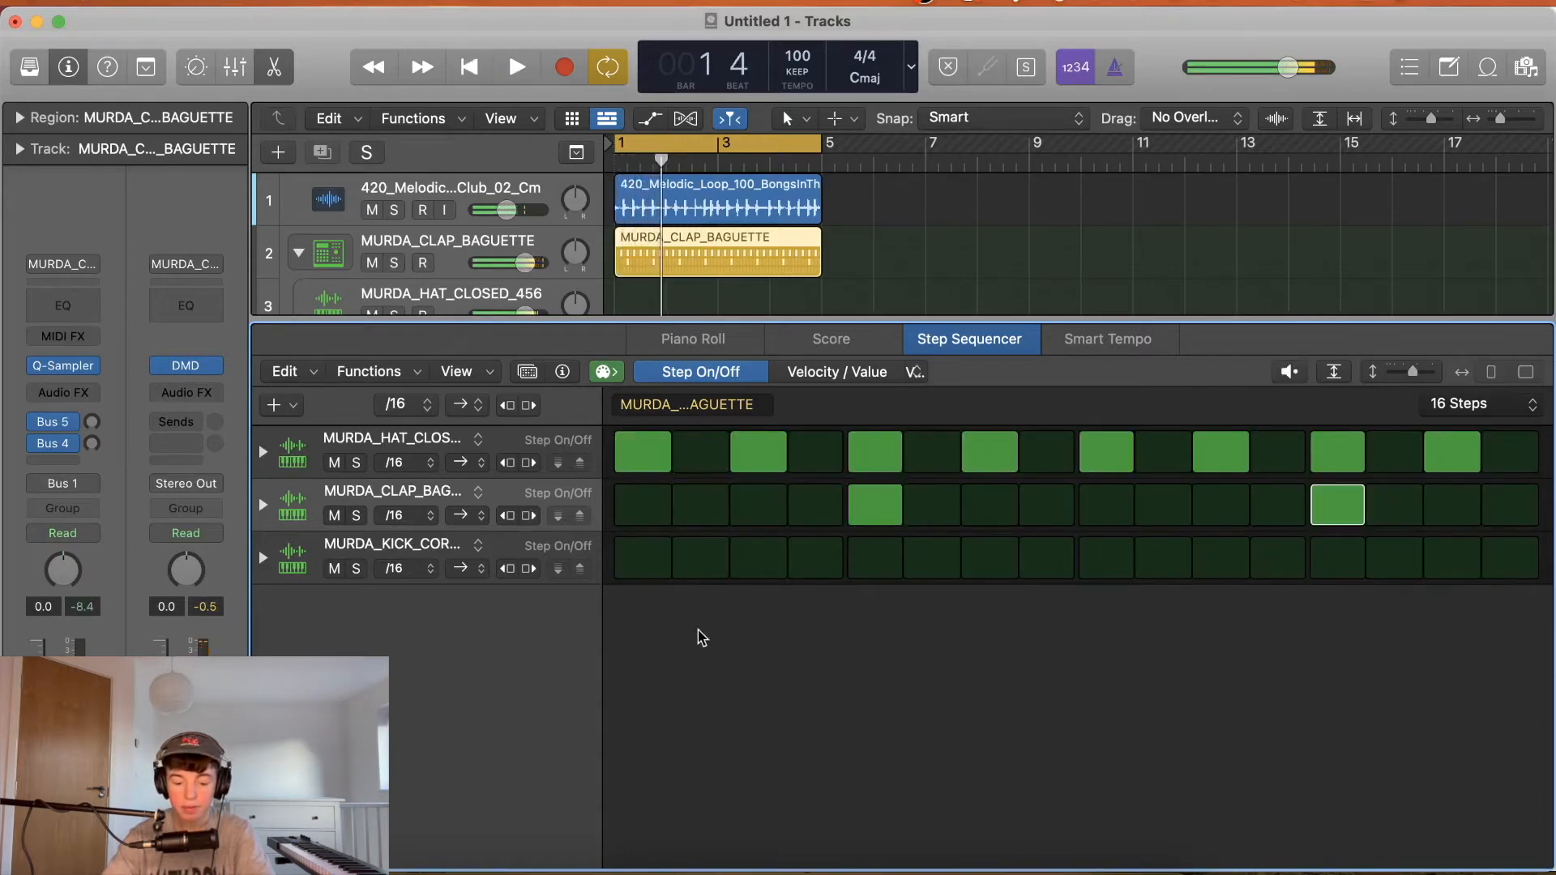
Program the kick on steps 1 and 11 while listening to the loop.
click(629, 556)
key(space)
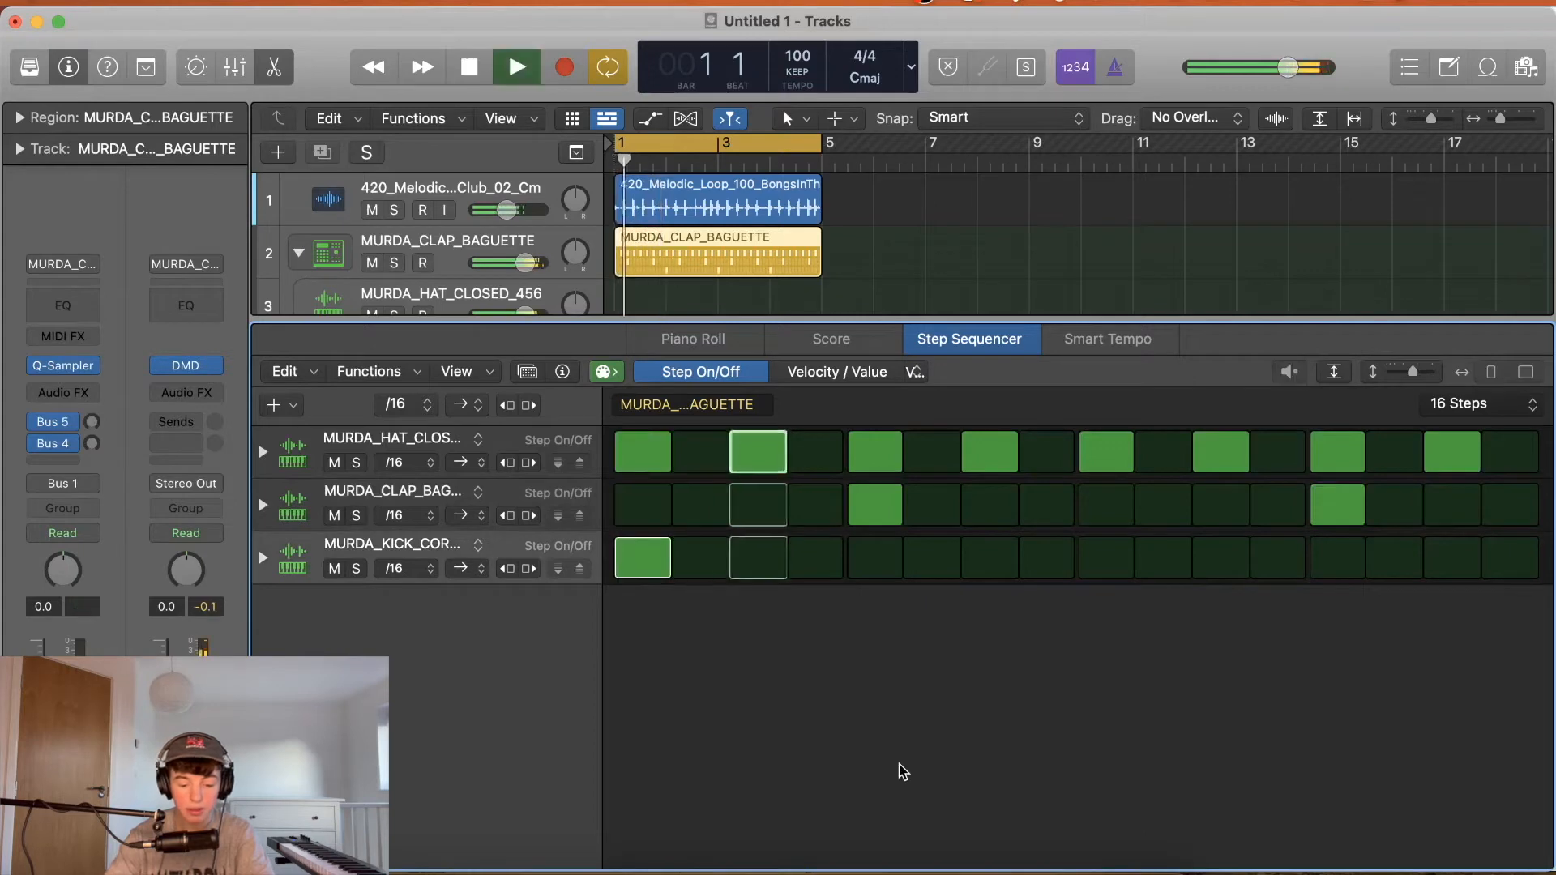
click(1232, 561)
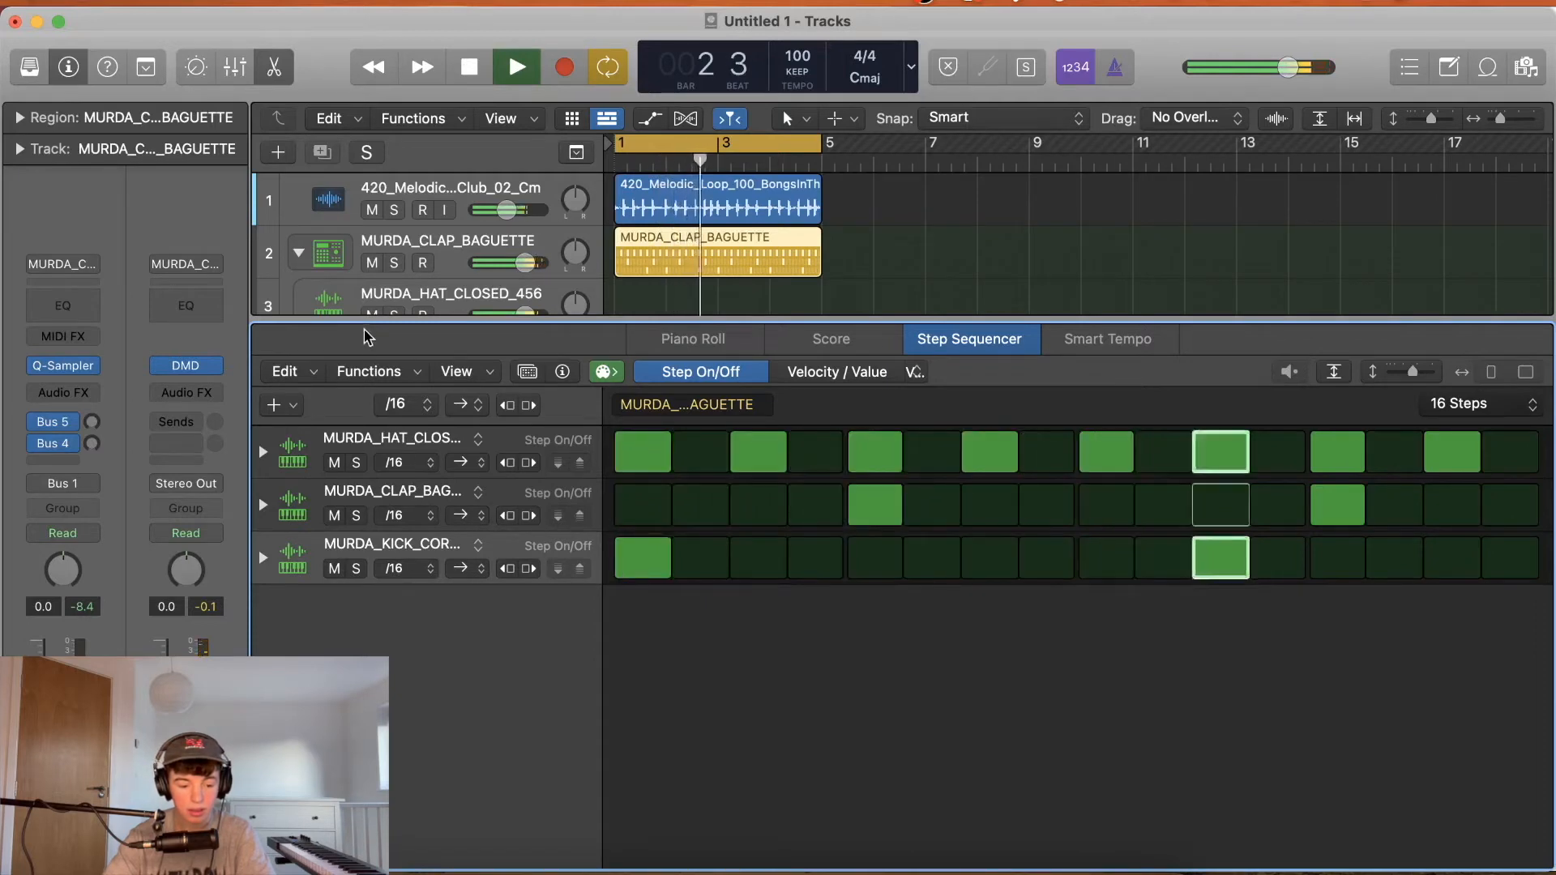
key(space)
Replace the MURDA_KICK_CORONA pad's sample with MURDA_KICK_ICED_OUT from the KICKS folder, start playback, and hide the drum machine and loop browser.
key(v)
click(1487, 68)
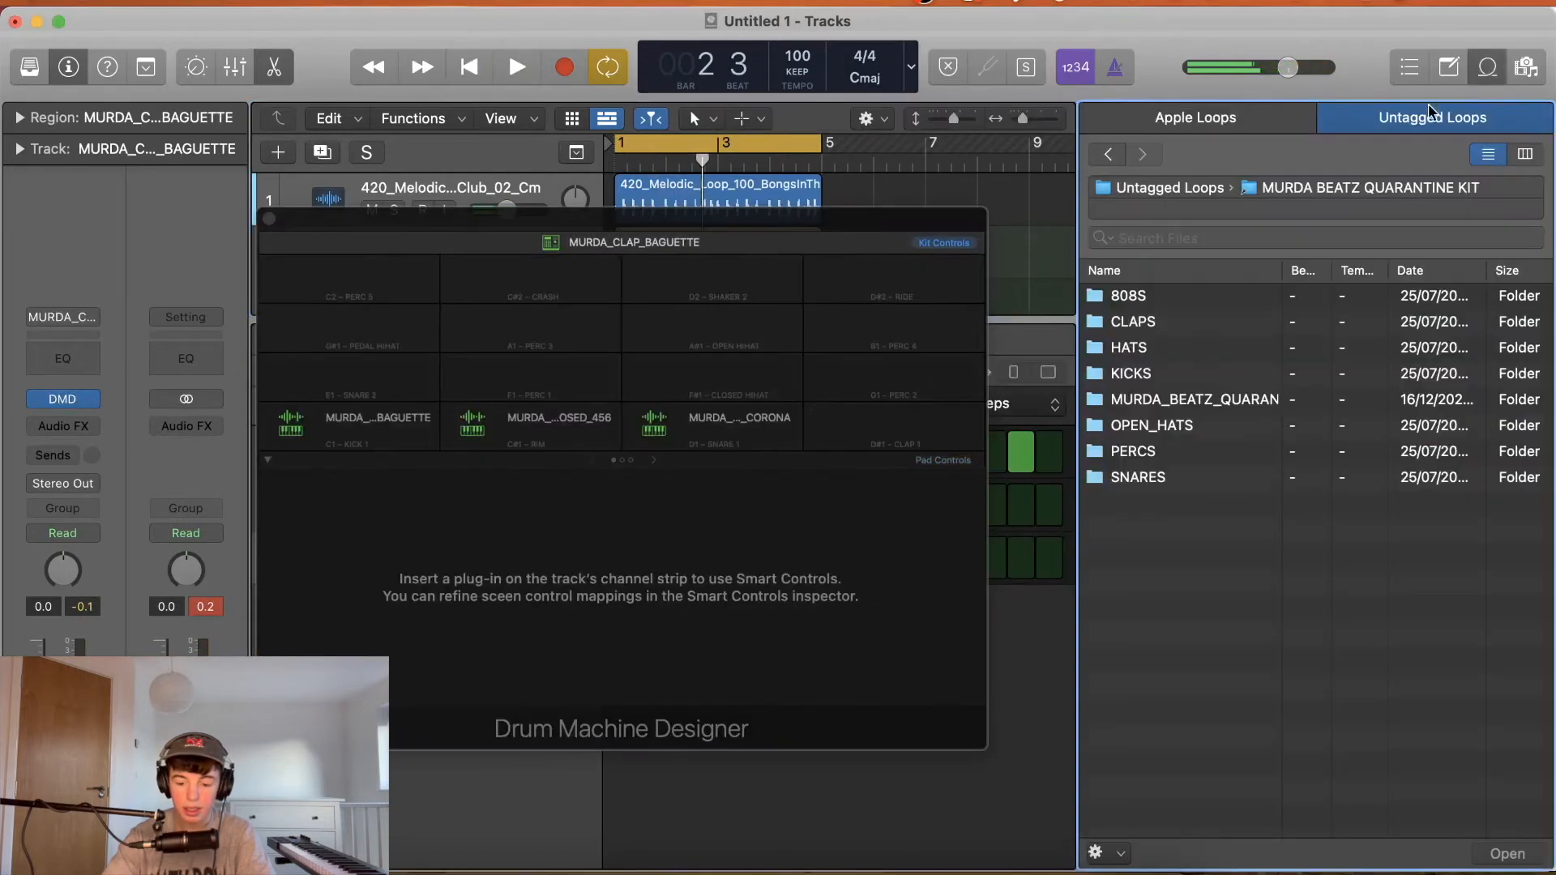
double_click(1142, 373)
drag(1194, 322, 739, 429)
key(space)
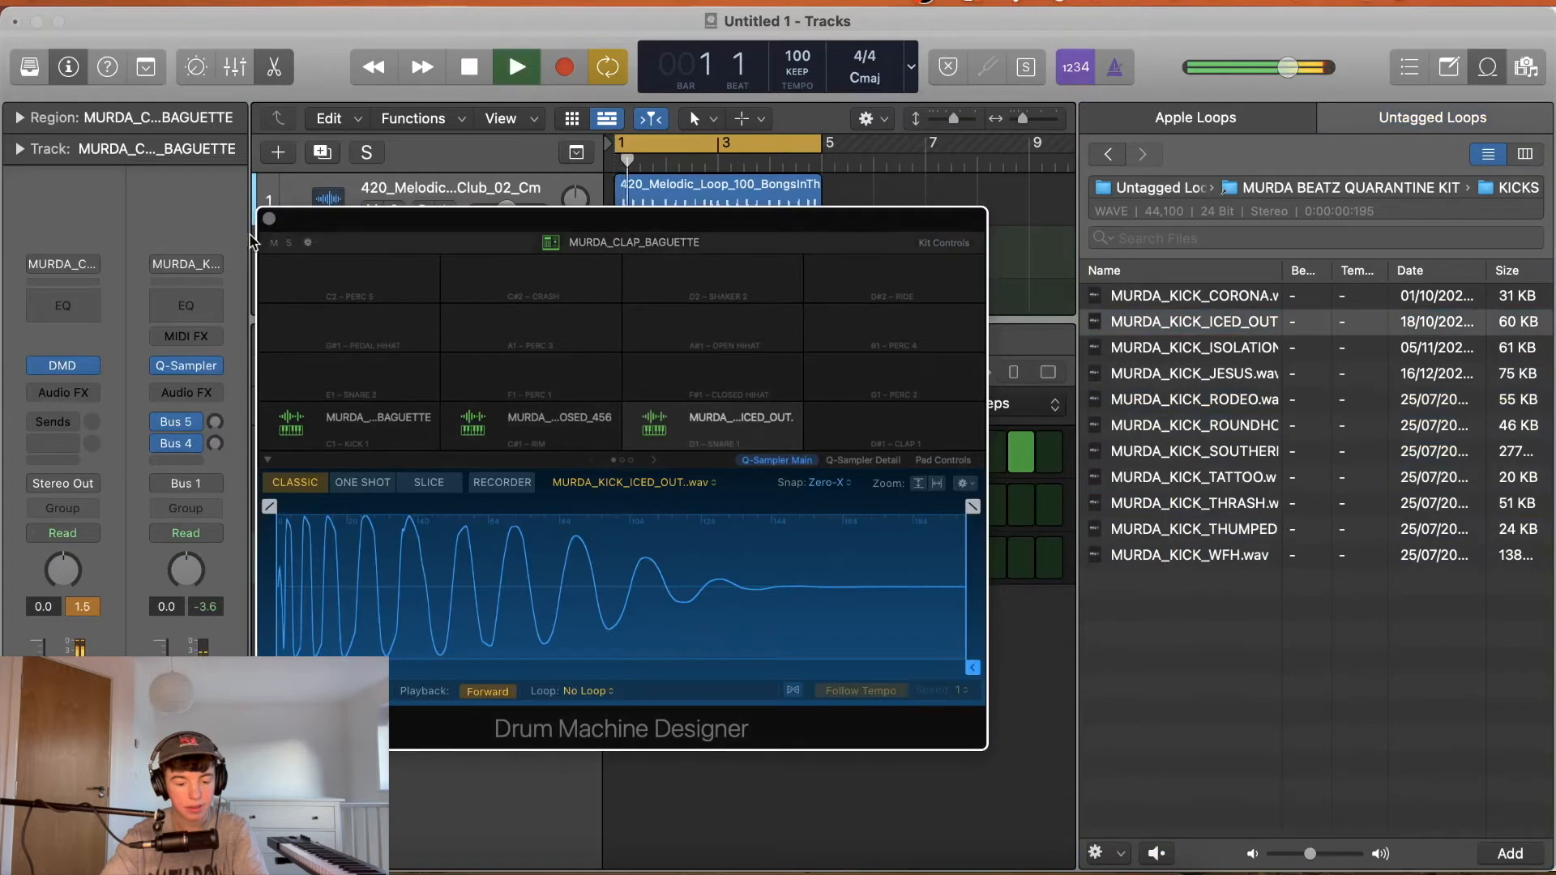
key(v)
click(1487, 68)
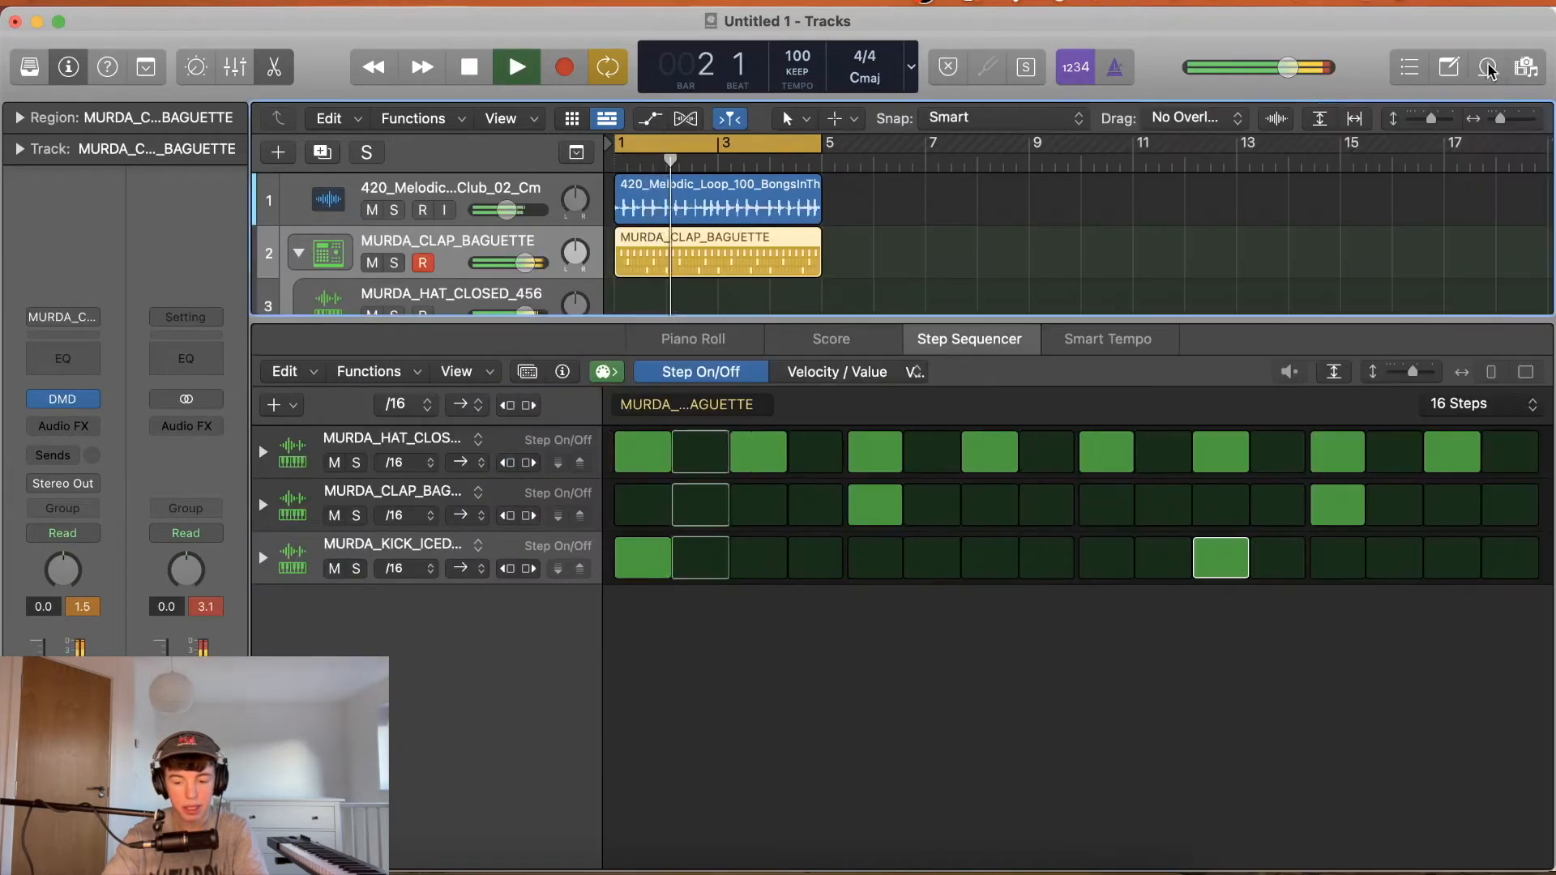
Hide the Step Sequencer and try a lower volume on the kick sub-track during playback, raising it back to its original level.
click(276, 67)
drag(525, 423, 476, 424)
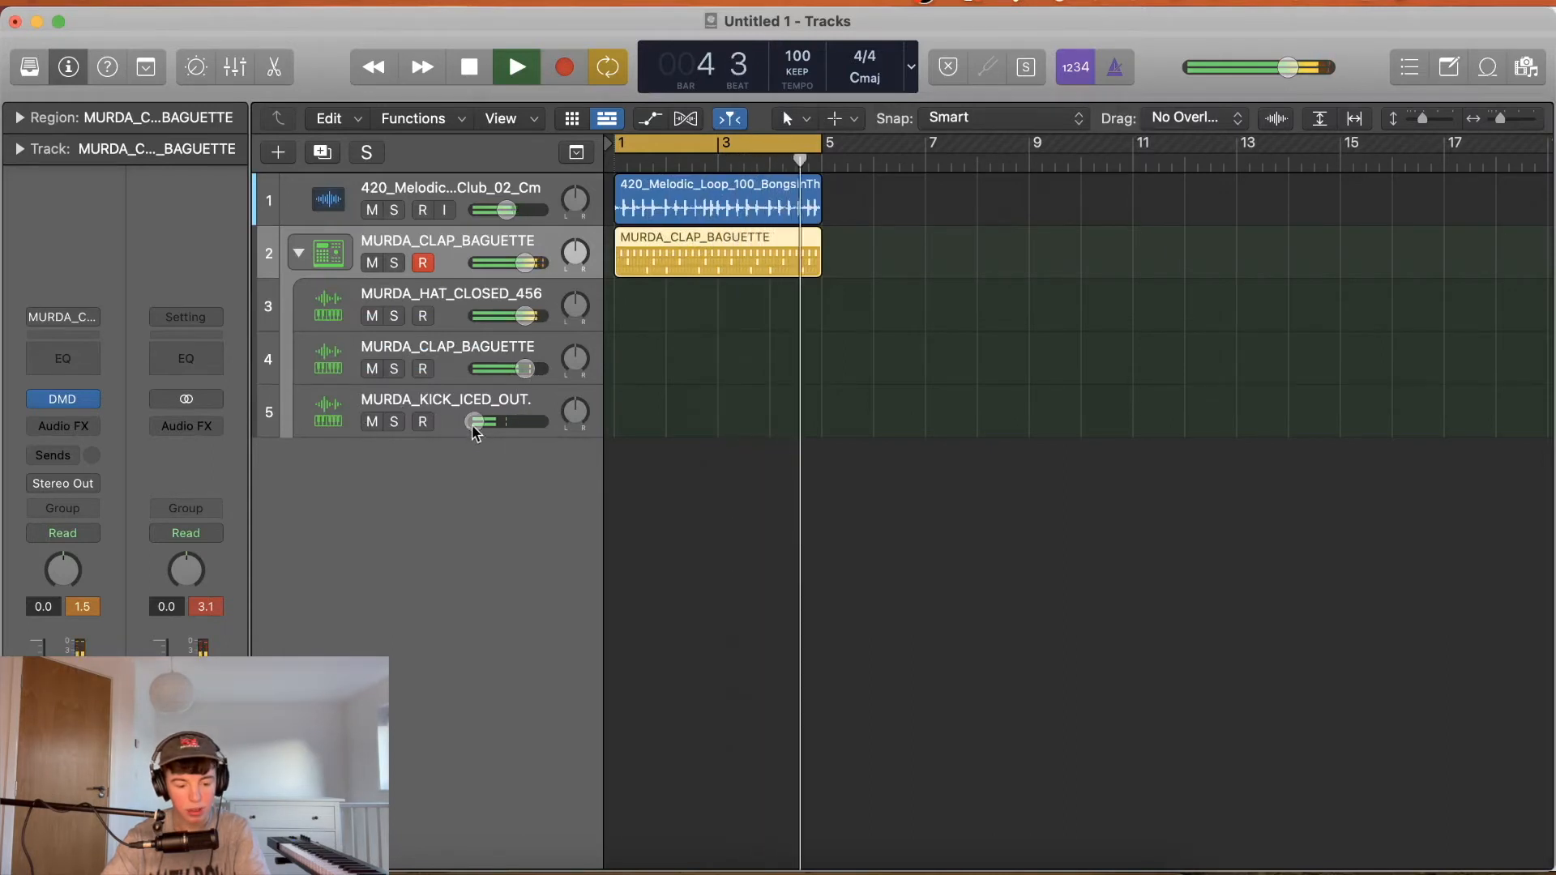
key(space)
key(space)
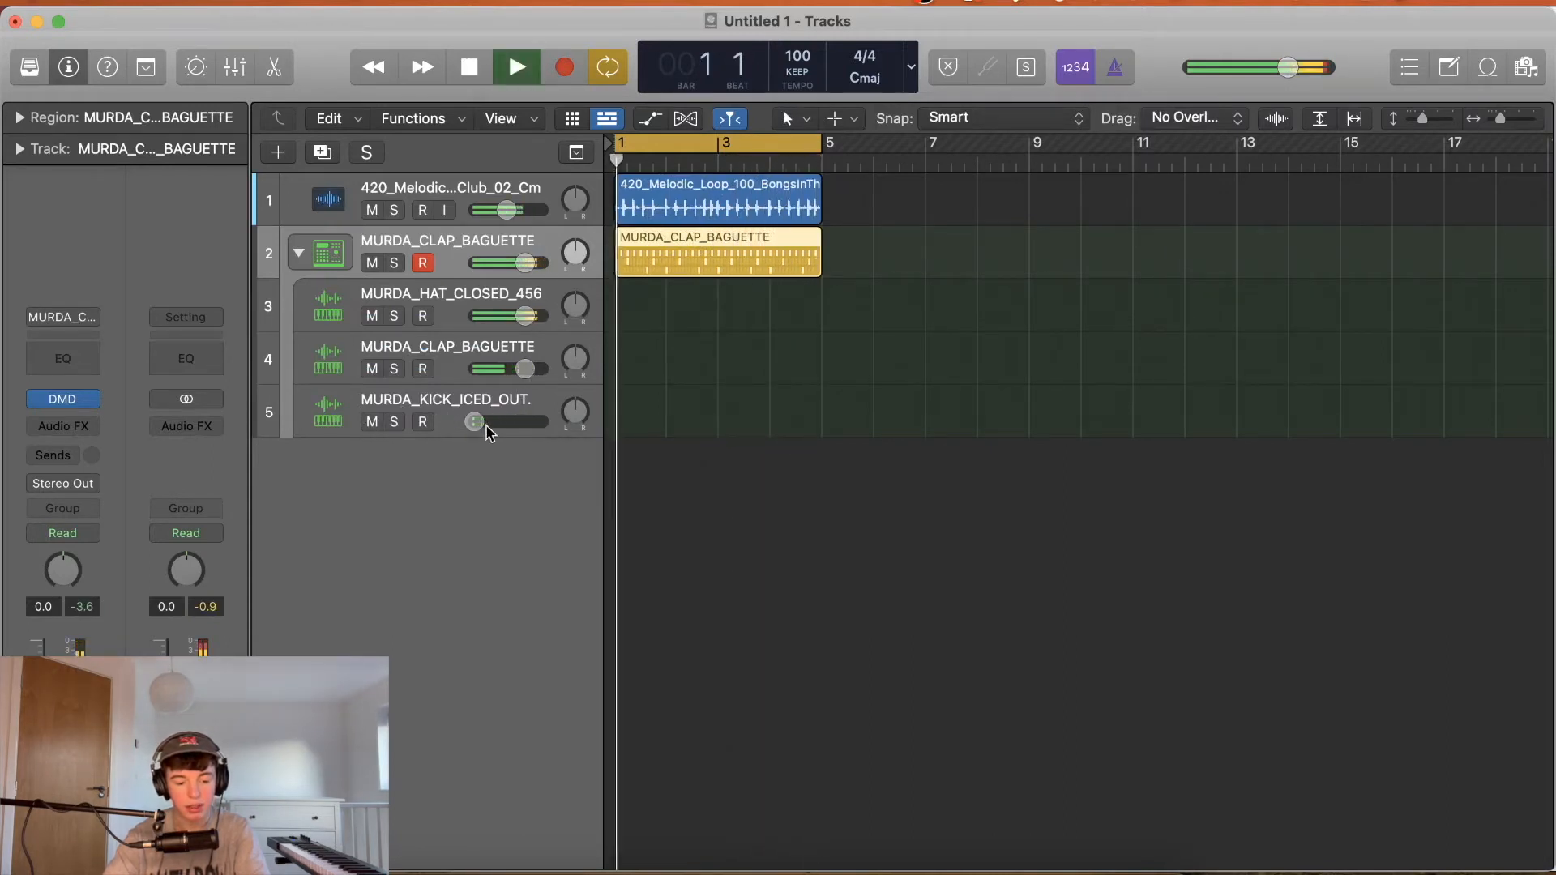
drag(488, 429, 538, 428)
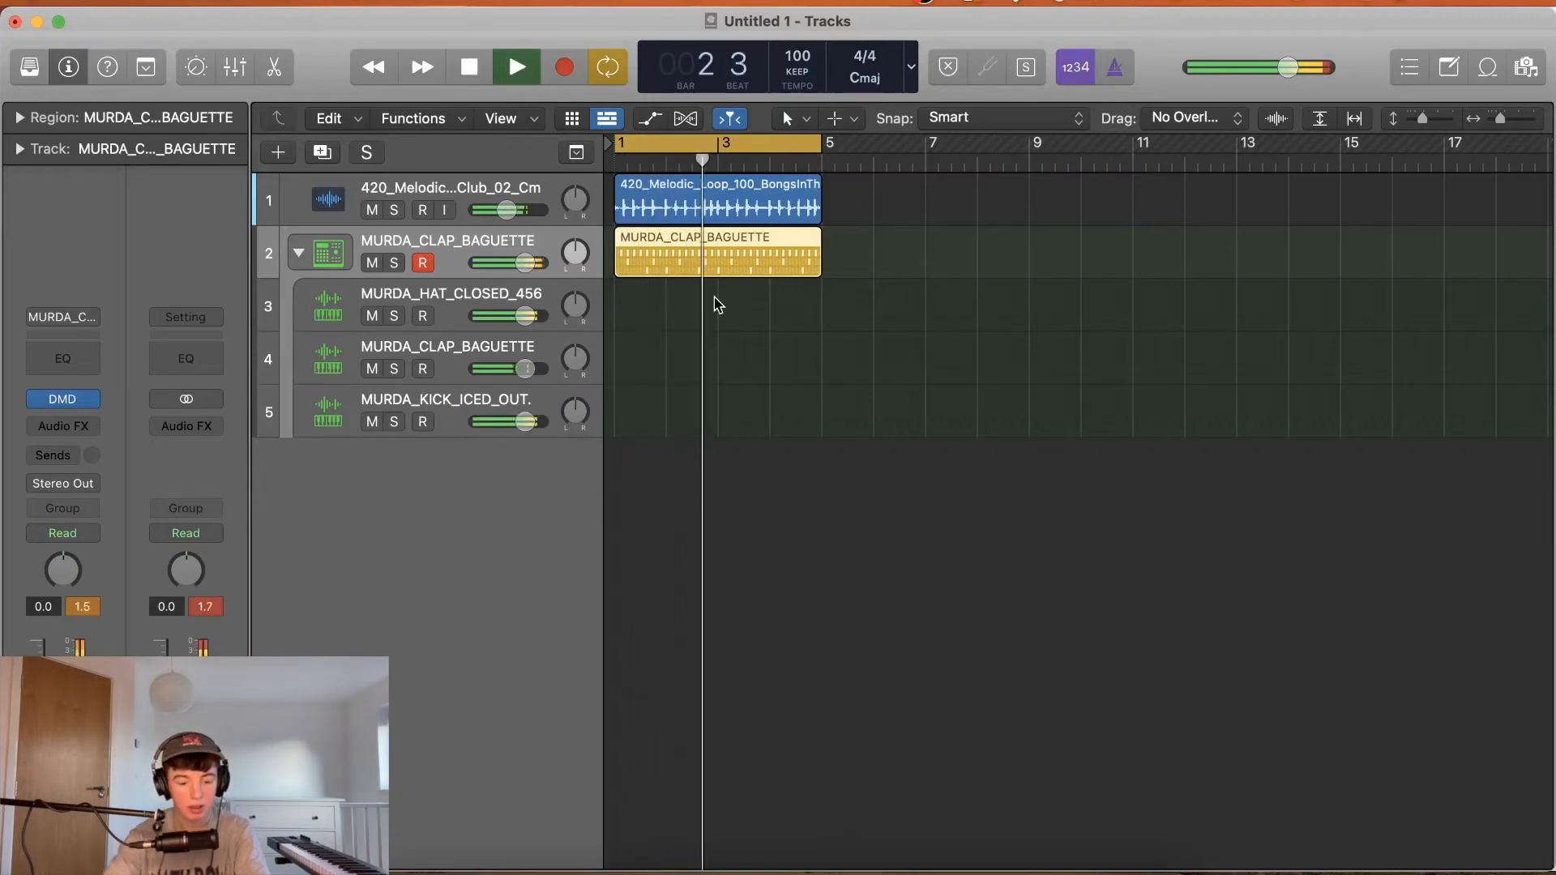
Lower the main drum machine track's volume to -3.5 dB while listening, and stop playback.
drag(525, 262, 510, 263)
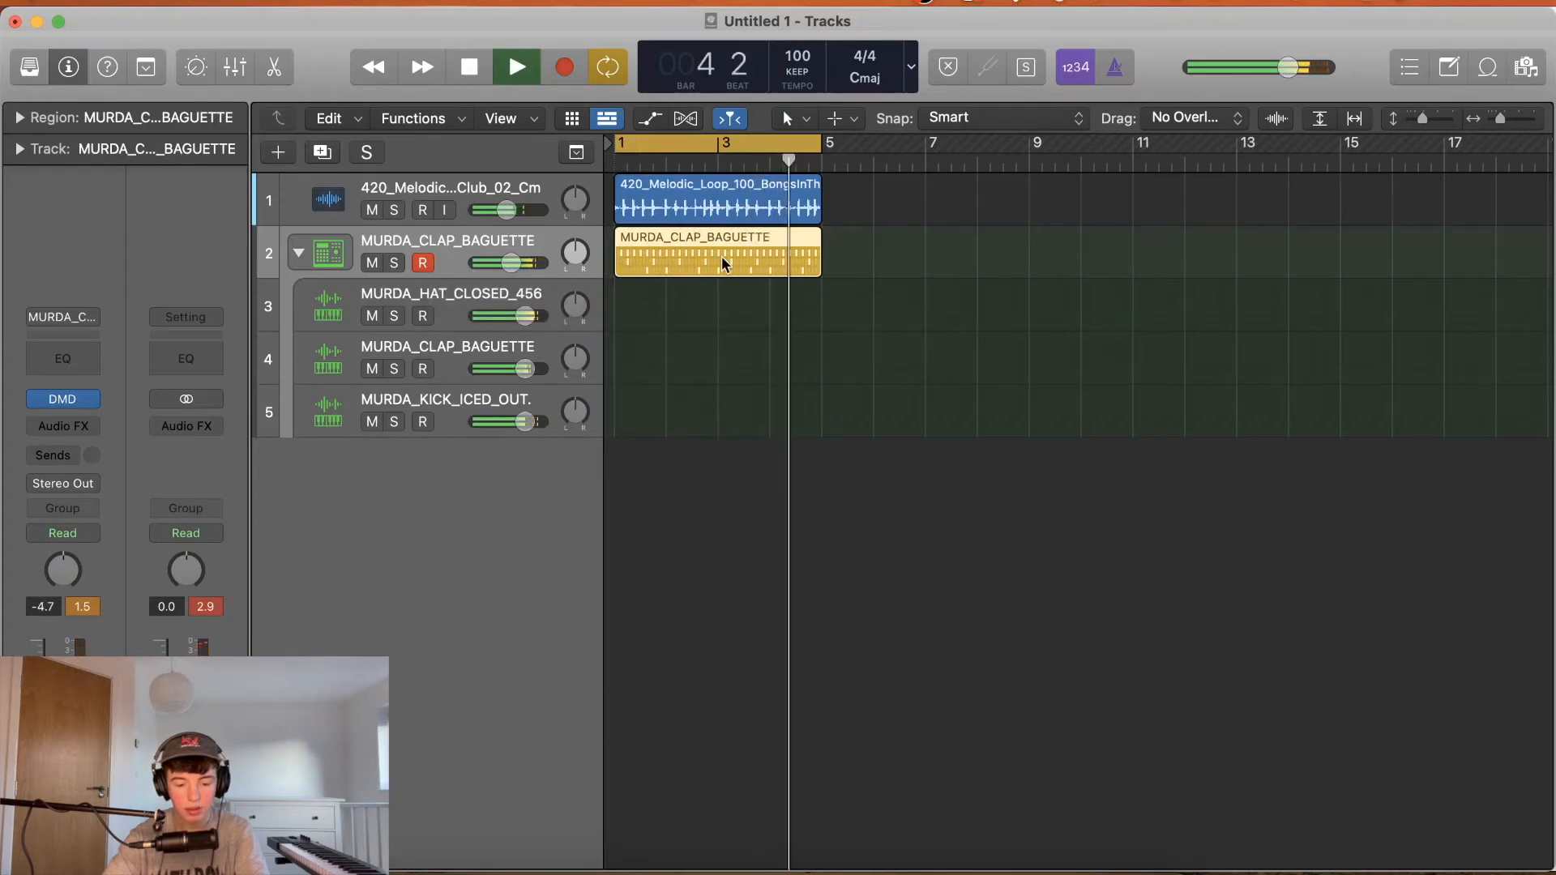
drag(510, 263, 516, 262)
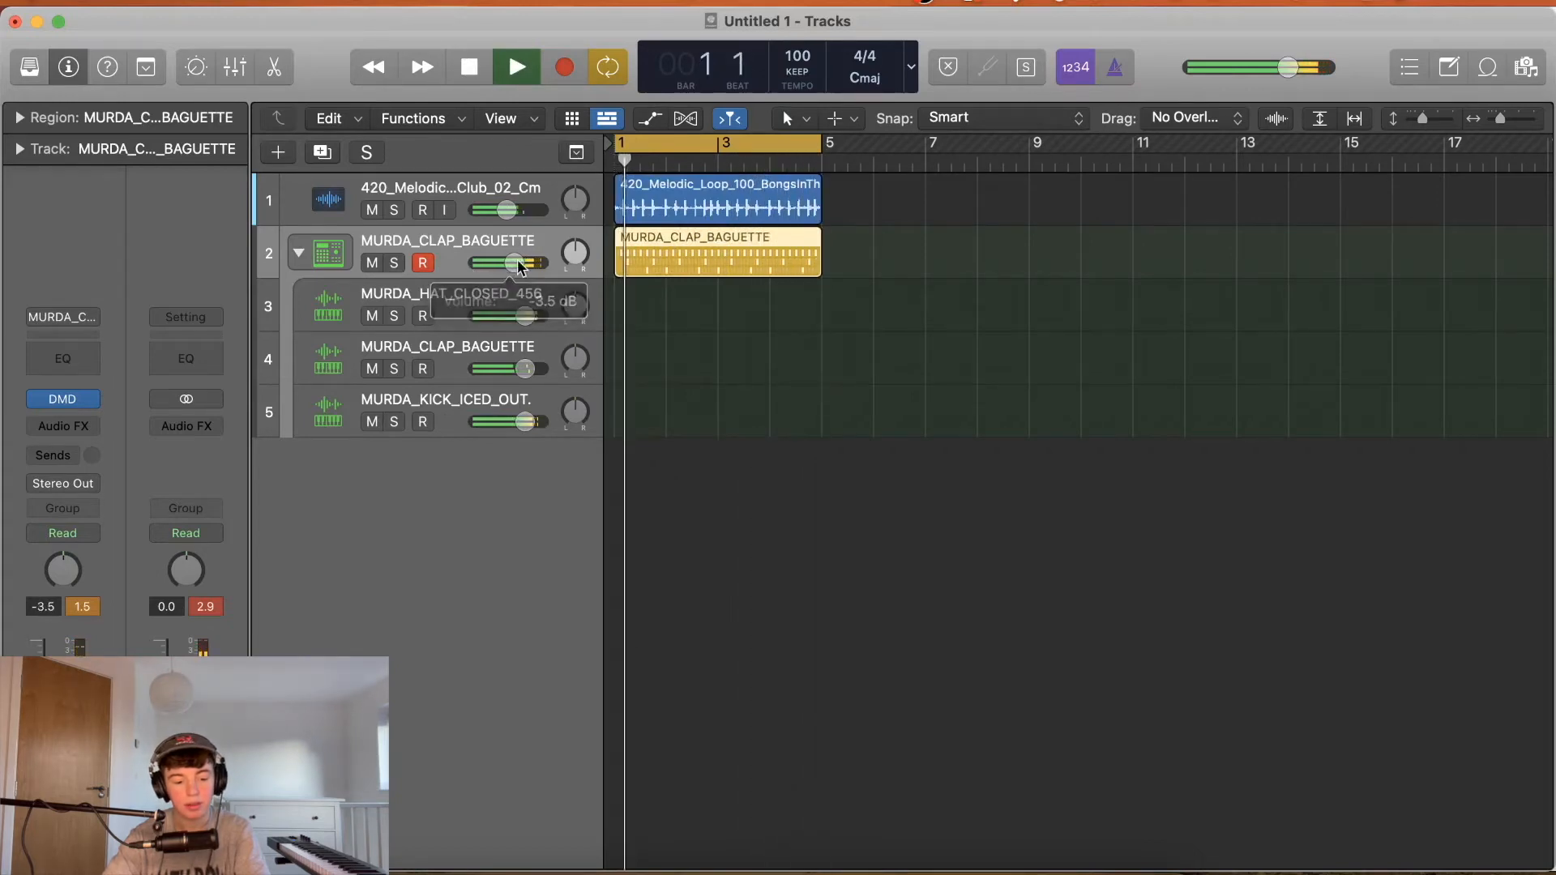
key(space)
Open the MURDA_CLAP_BAGUETTE pattern in the Step Sequencer and expand the closed hat row to show its velocity and note repeat.
double_click(656, 260)
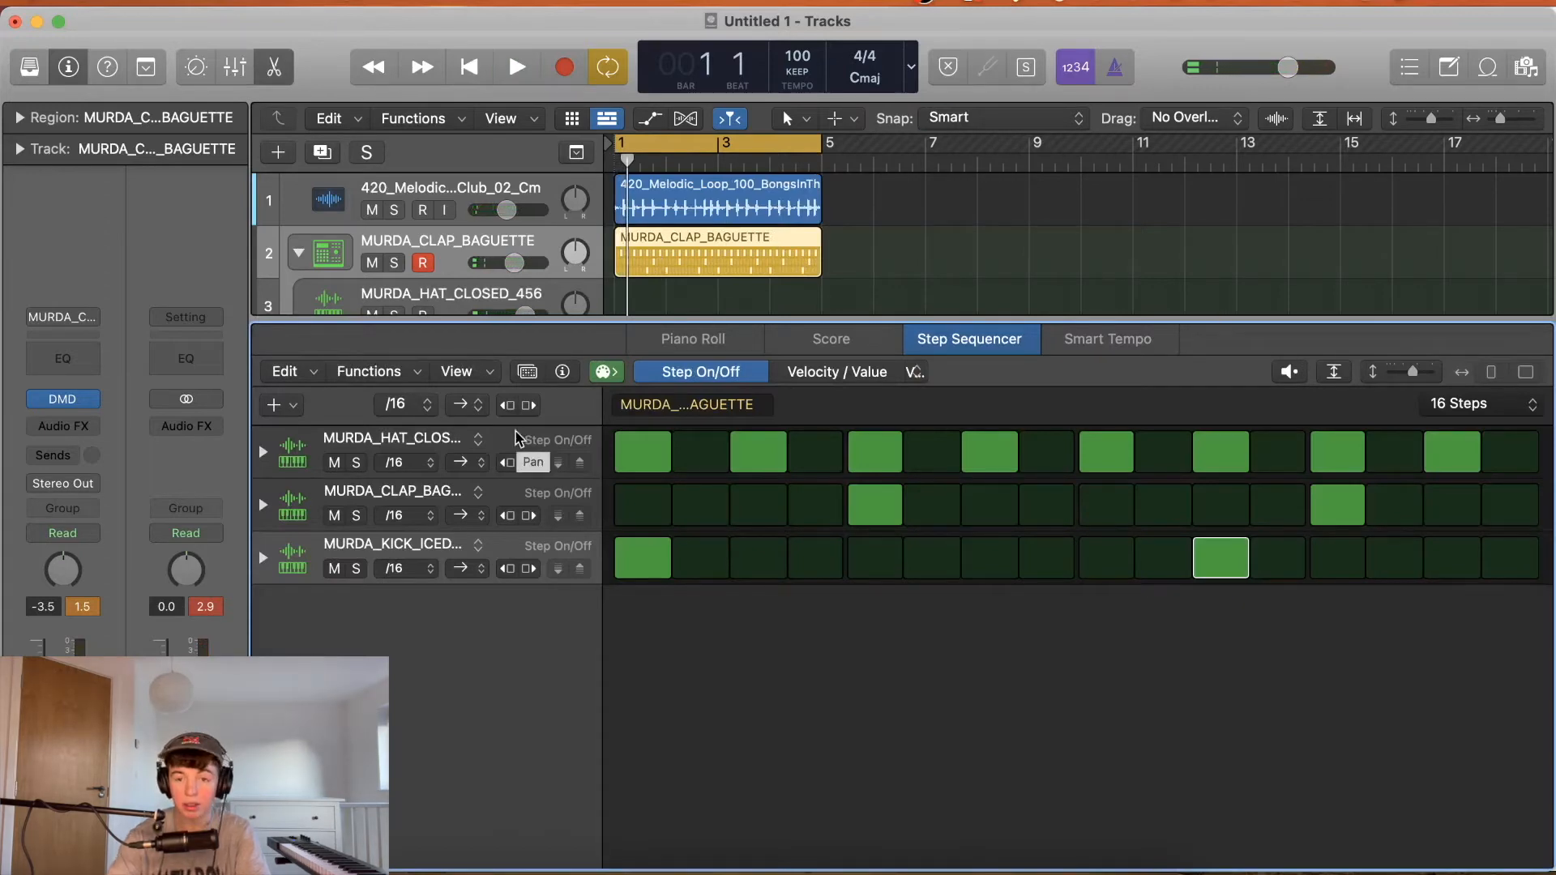
click(262, 451)
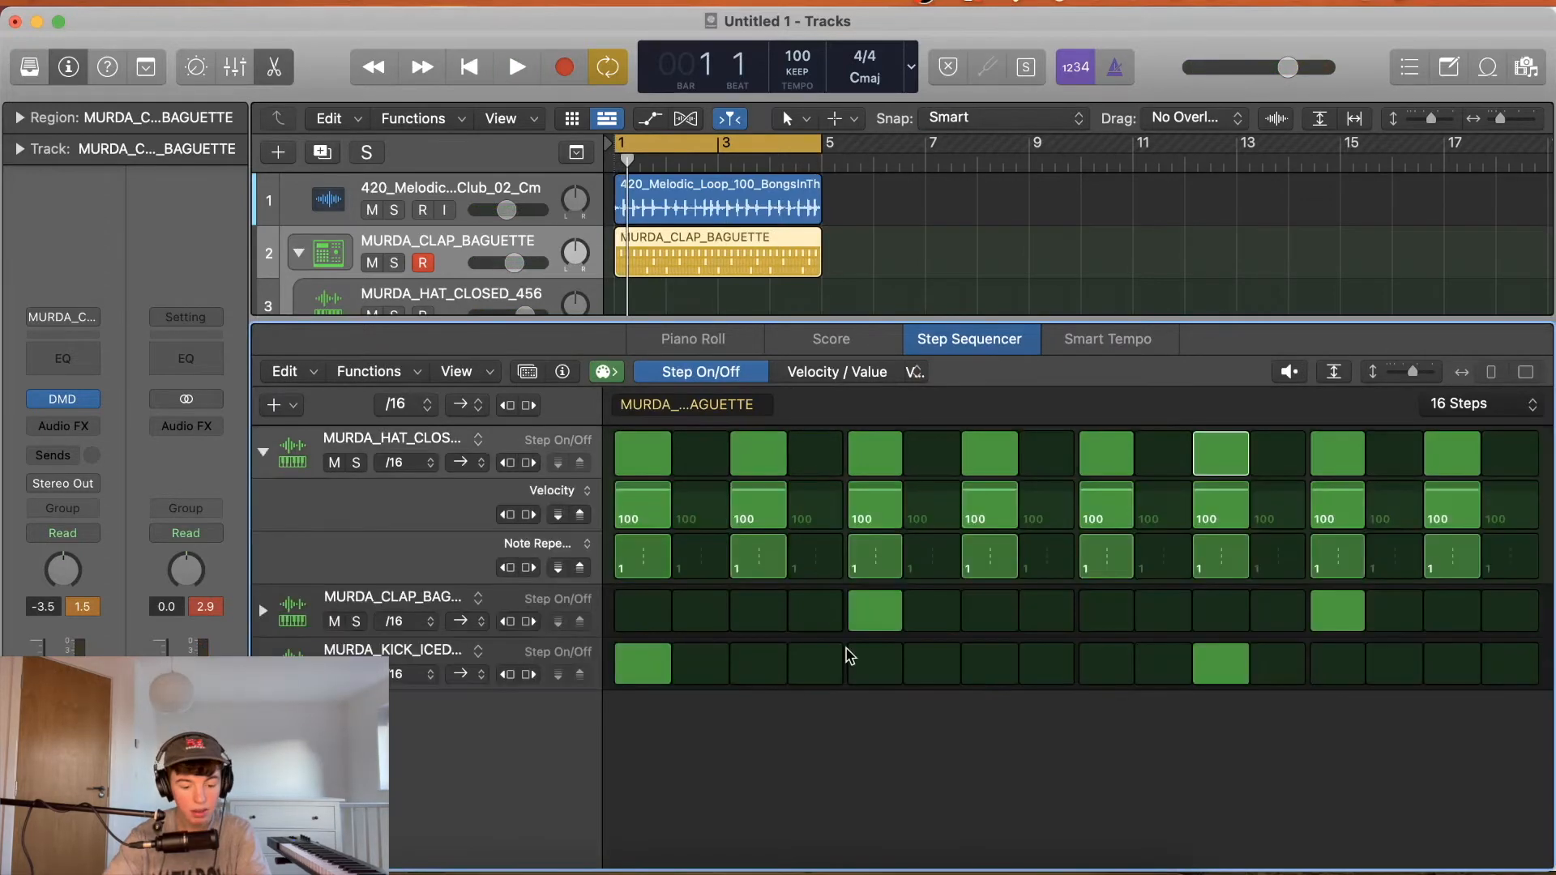
click(263, 452)
click(262, 452)
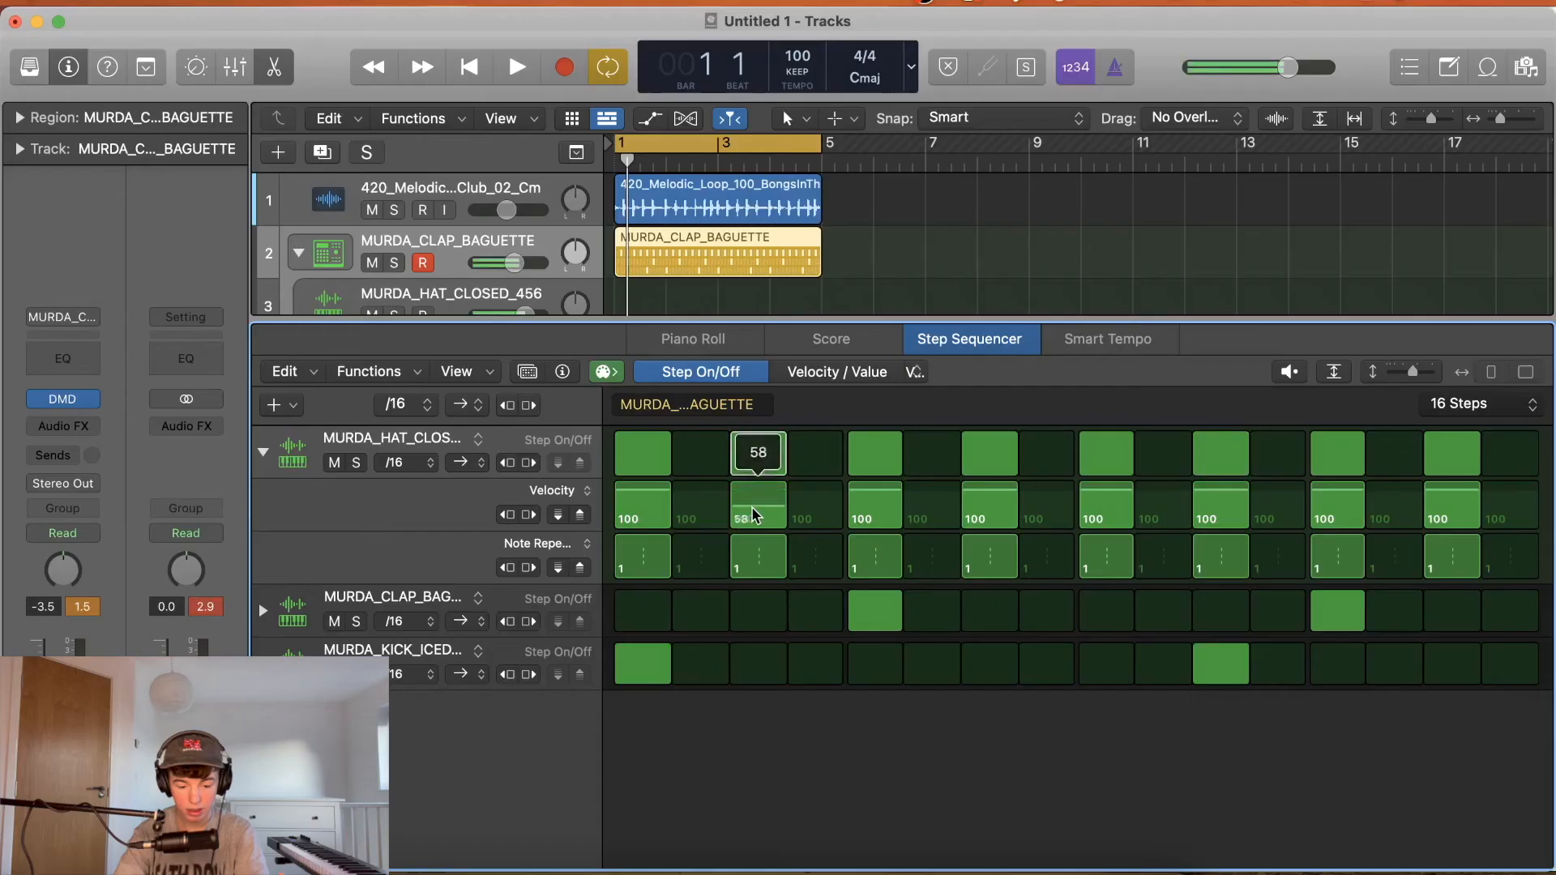
Solo the closed hat and lower its velocity on steps 3, 7, 11 and 15 to 79, 84, 80 and 86, listening to the result.
drag(753, 508, 753, 509)
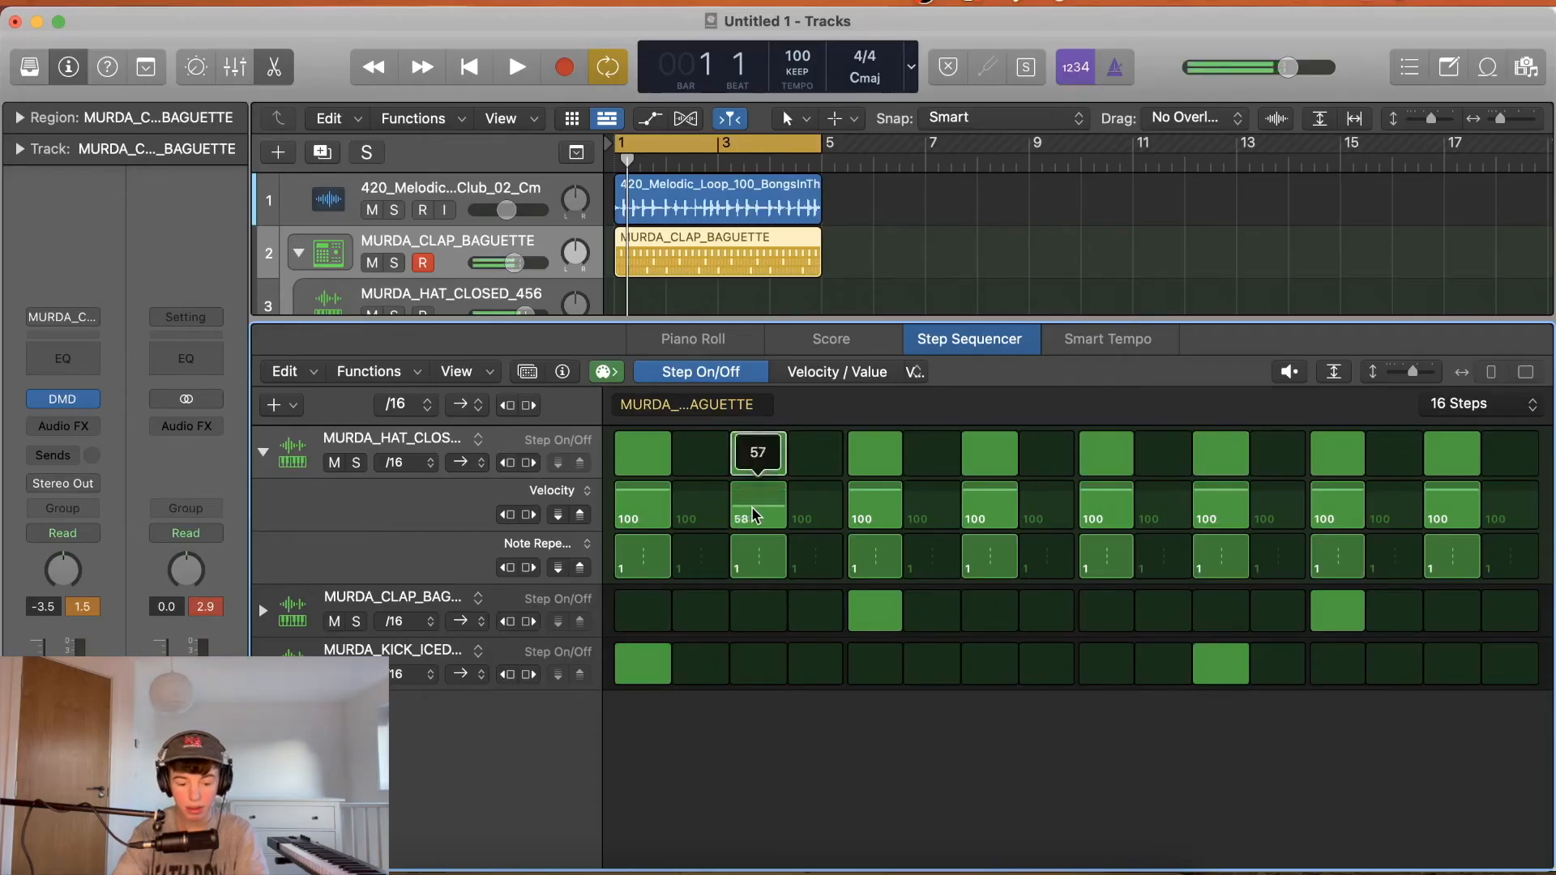
click(396, 314)
key(space)
key(space)
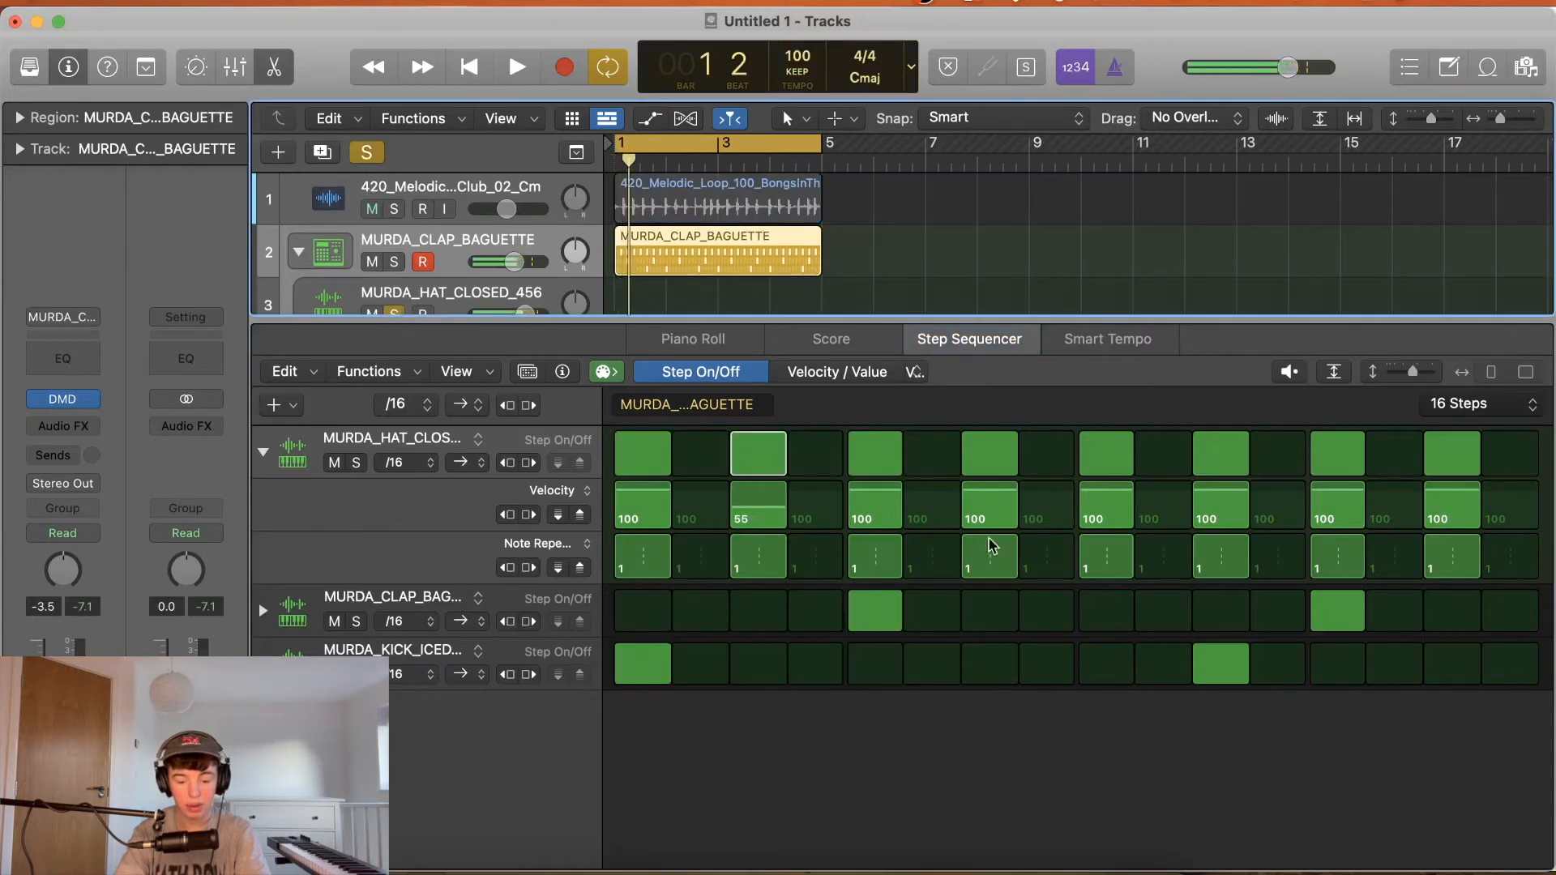
drag(773, 504, 756, 507)
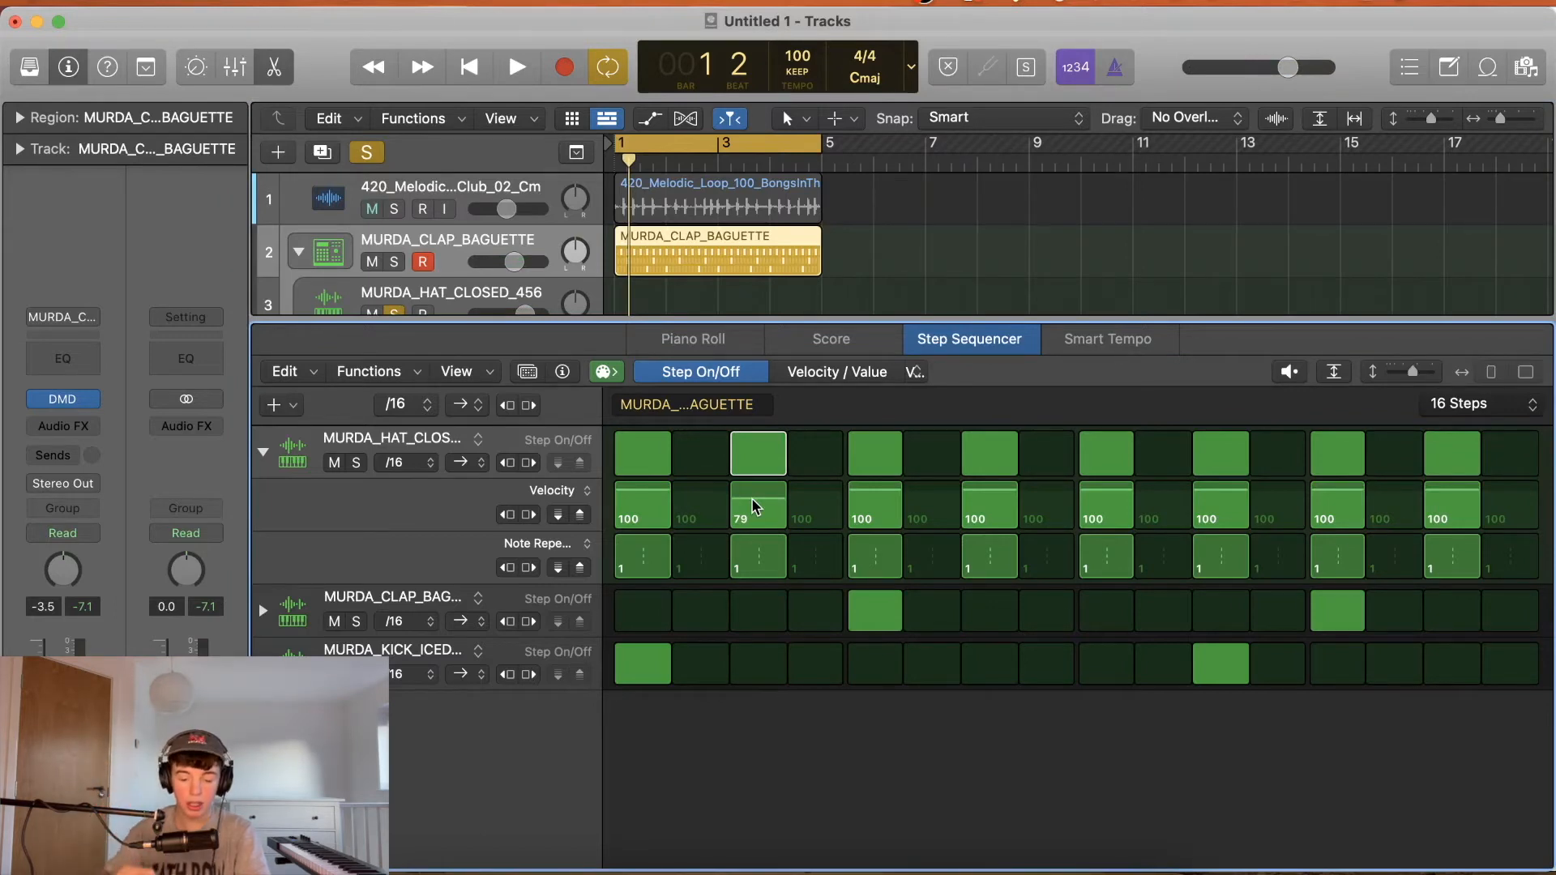
drag(986, 507, 991, 505)
drag(1209, 498, 1214, 504)
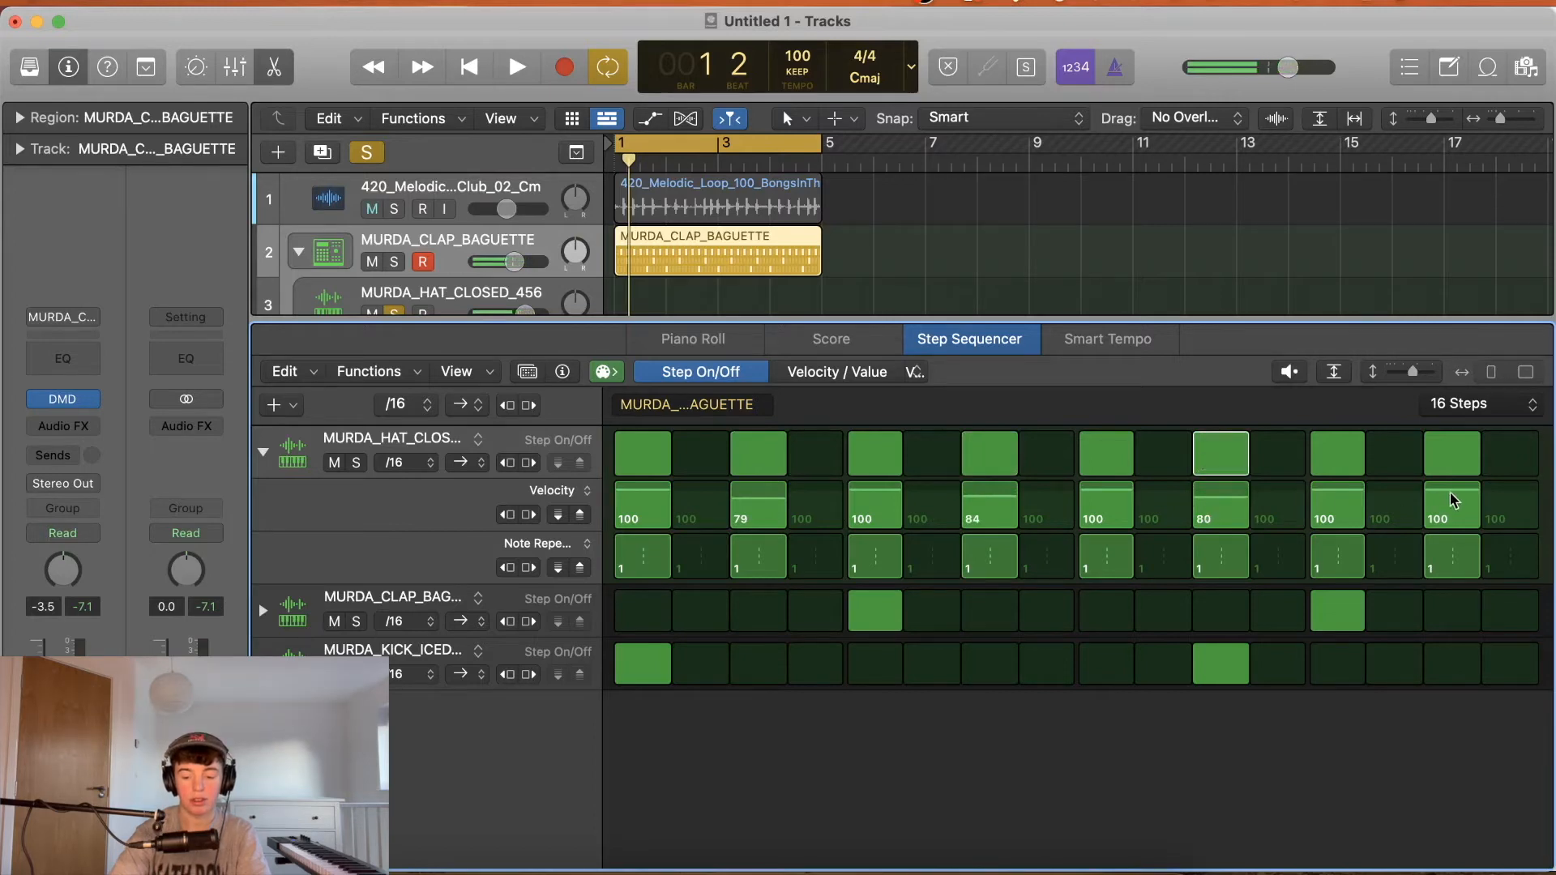
drag(1456, 499, 1458, 496)
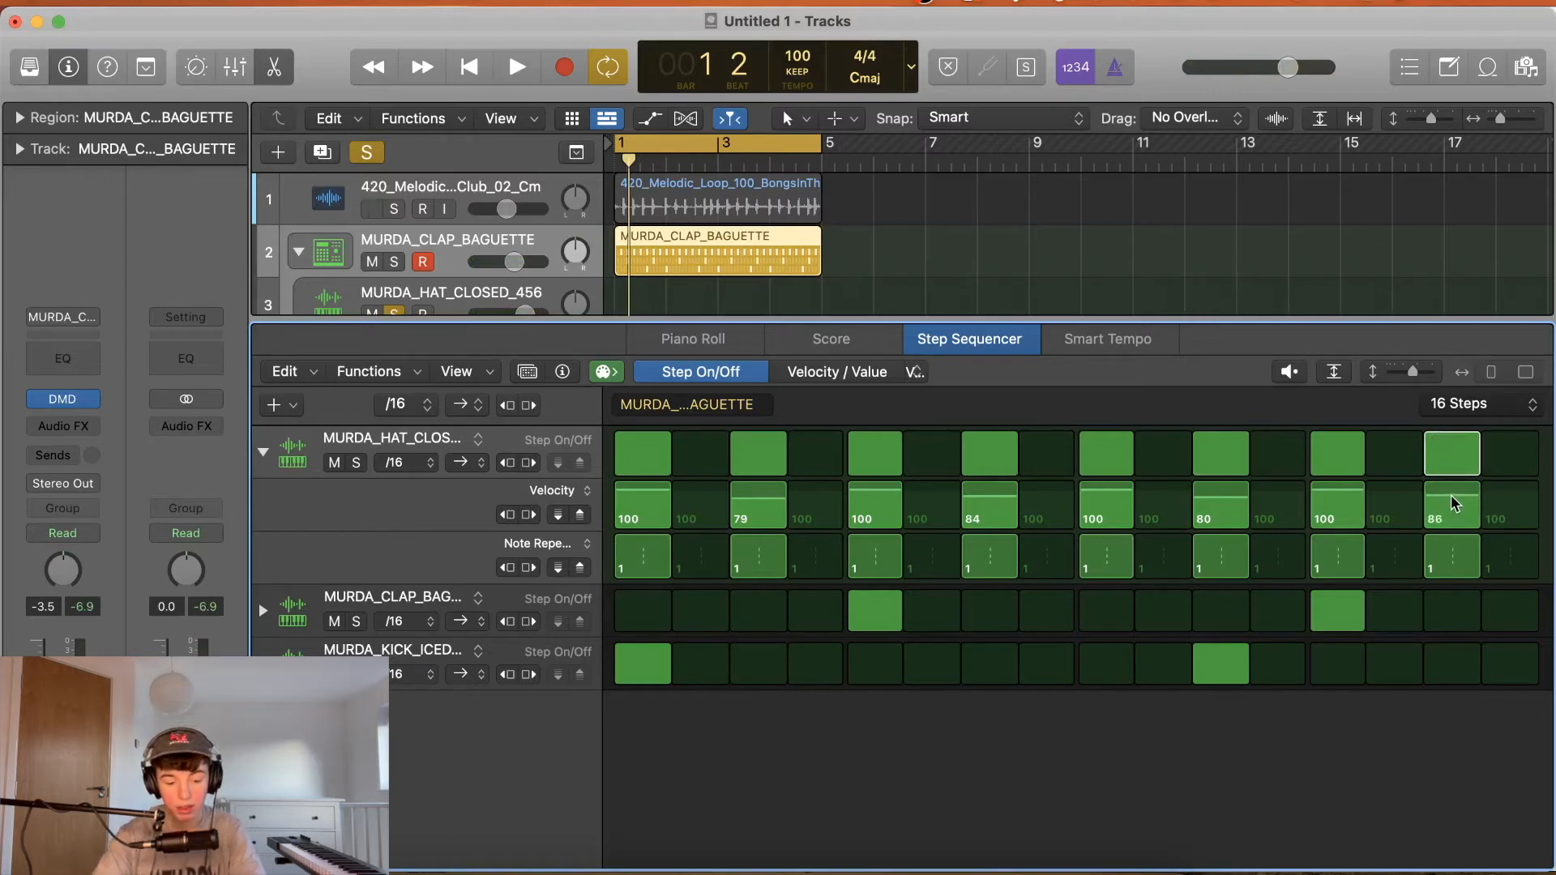
key(space)
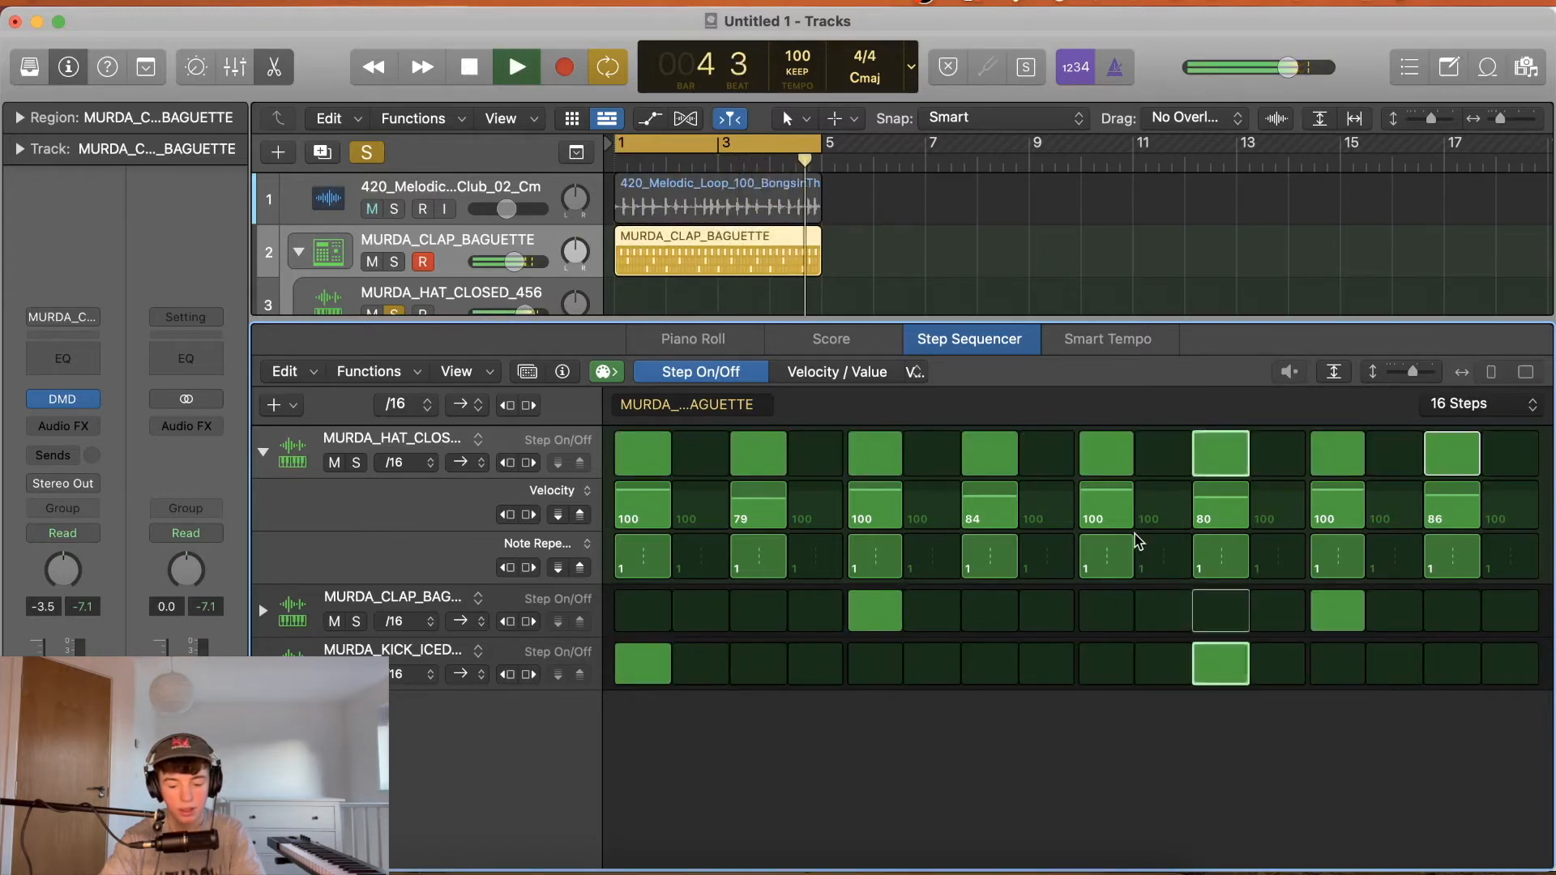
Set the closed hat's step 15 velocity to 82, turn off the solo, and listen to the full loop before stopping playback.
drag(1444, 496, 1445, 504)
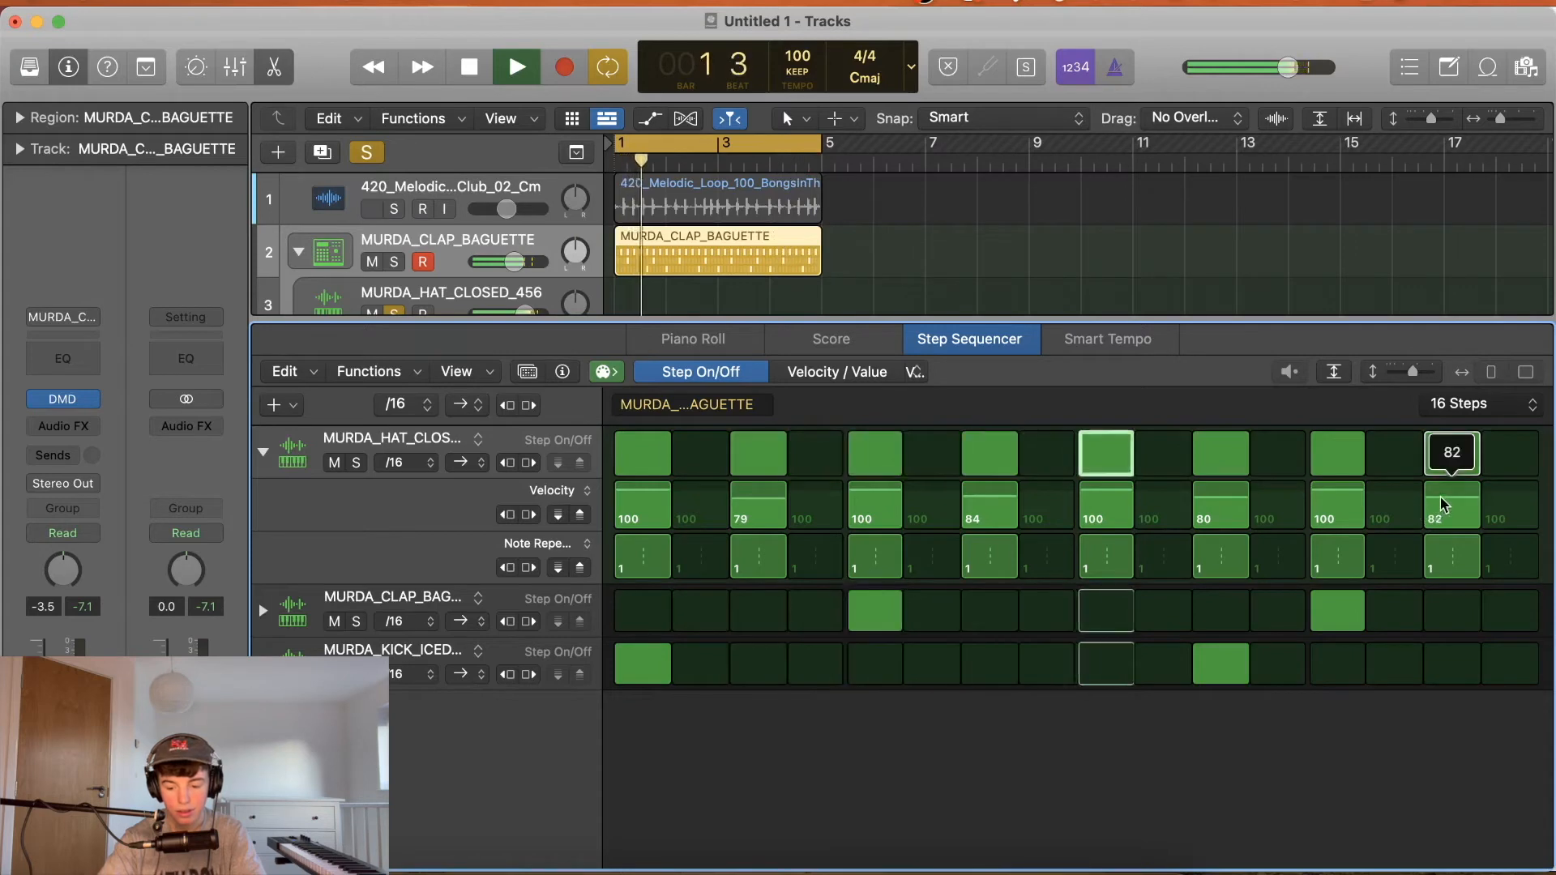
click(372, 209)
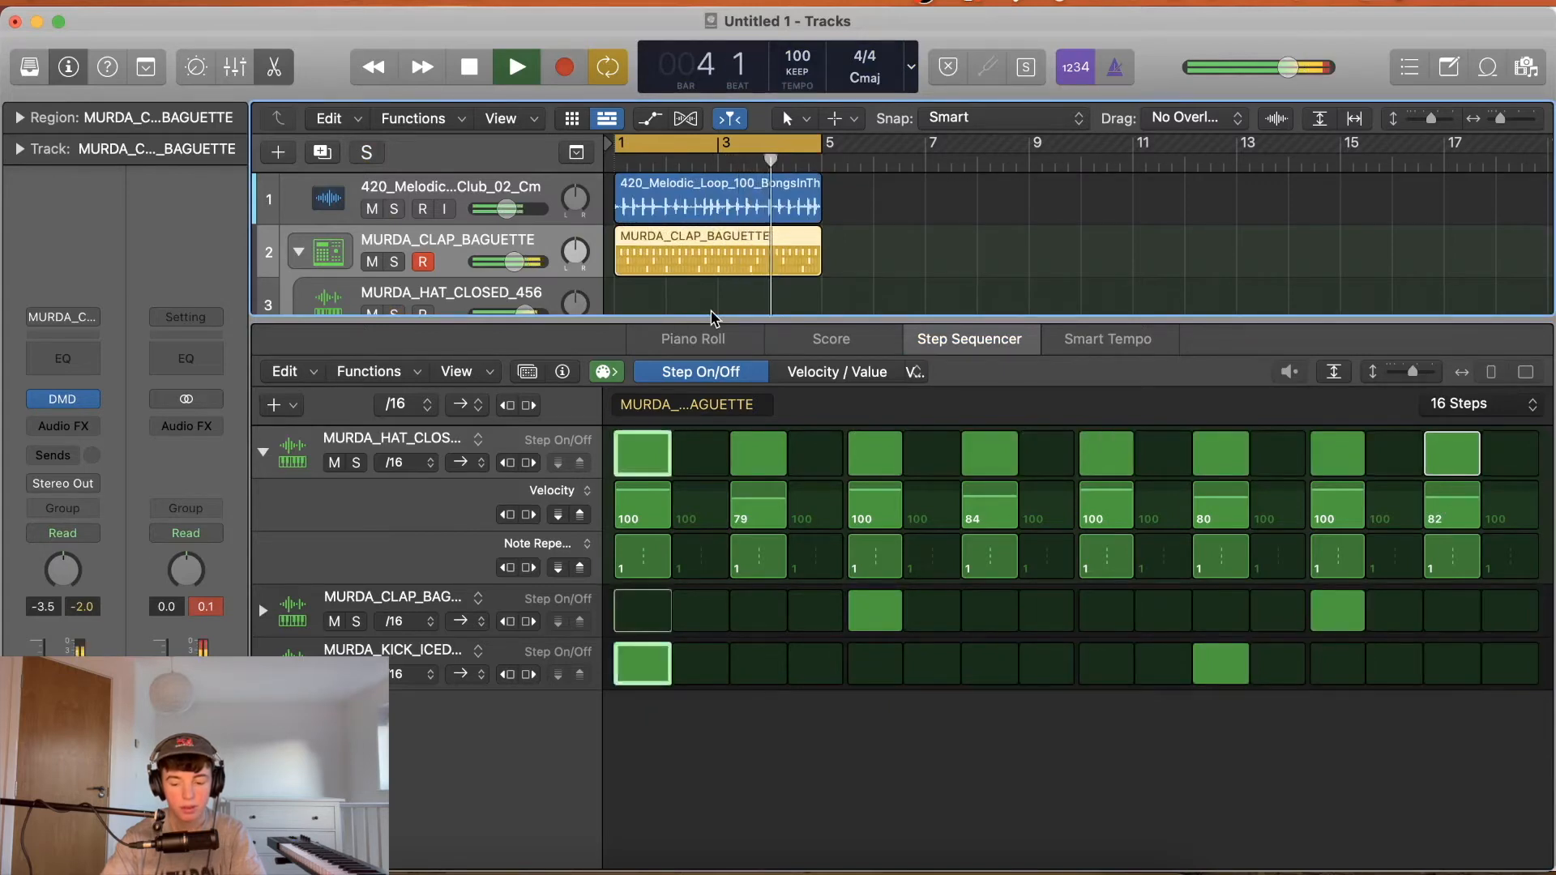
key(space)
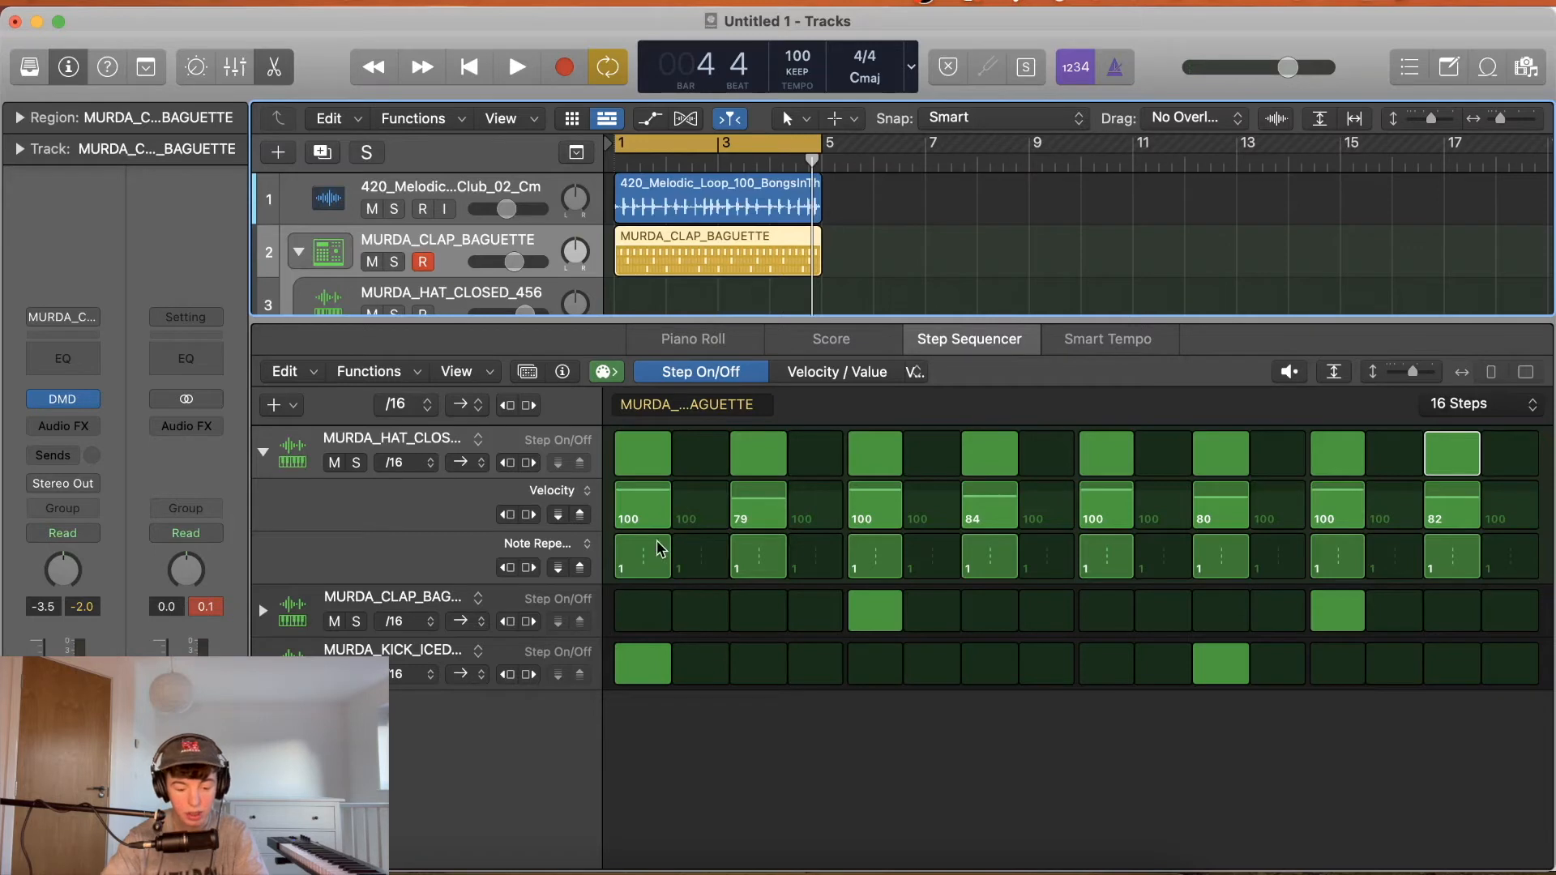
Try different note repeat values on the closed hat's step 1 with short playbacks, settling on 4.
drag(658, 552, 666, 570)
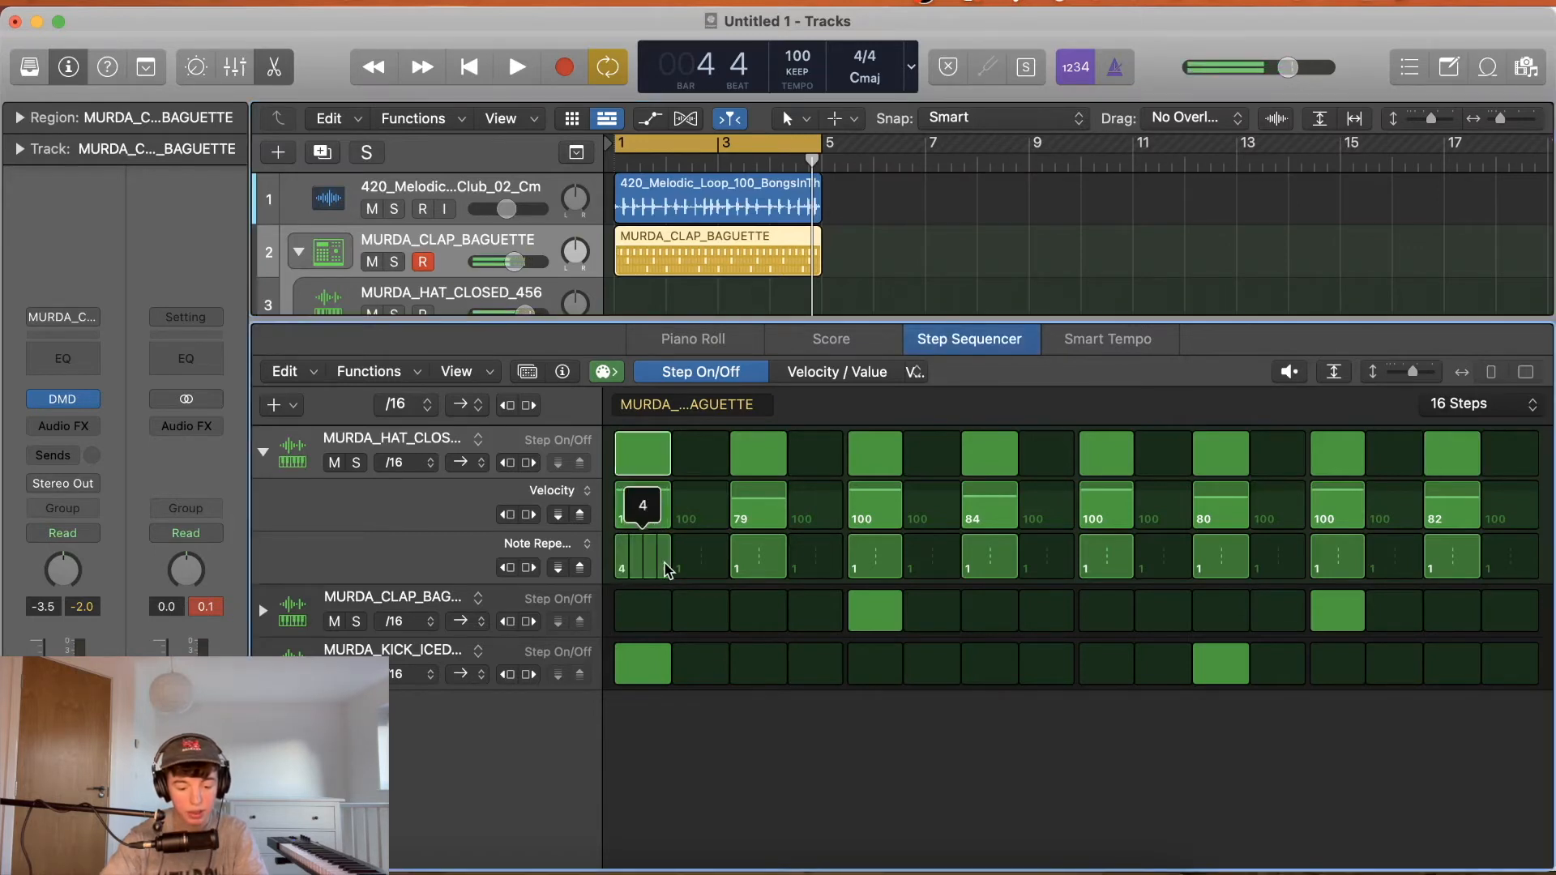
key(space)
key(space)
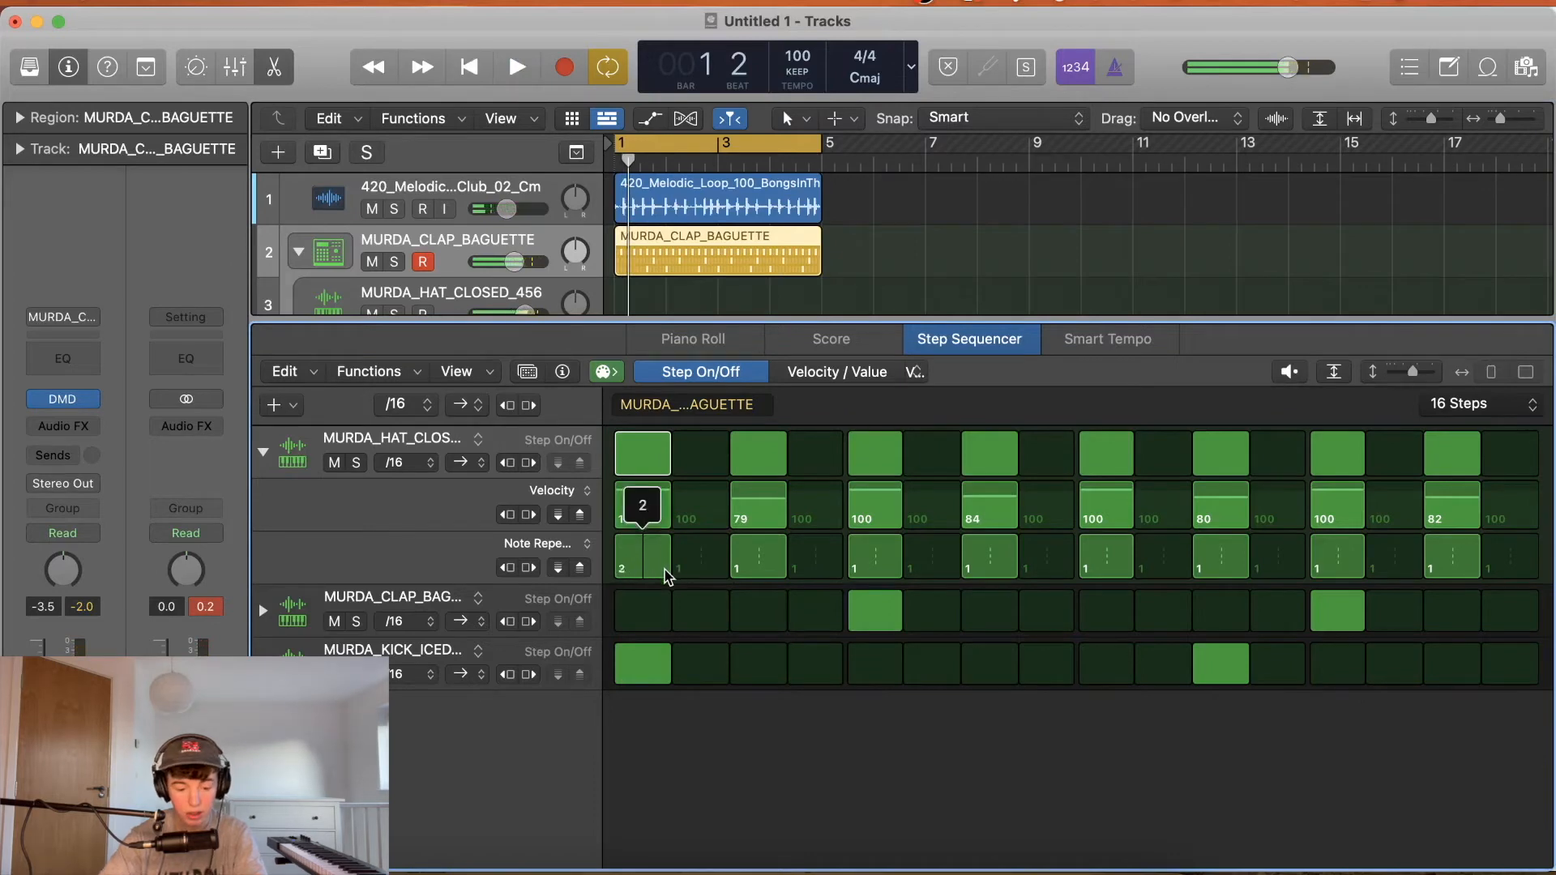
key(space)
key(space)
mouse_move(664, 576)
mouse_down()
mouse_move(664, 513)
mouse_move(648, 576)
mouse_up()
key(space)
key(space)
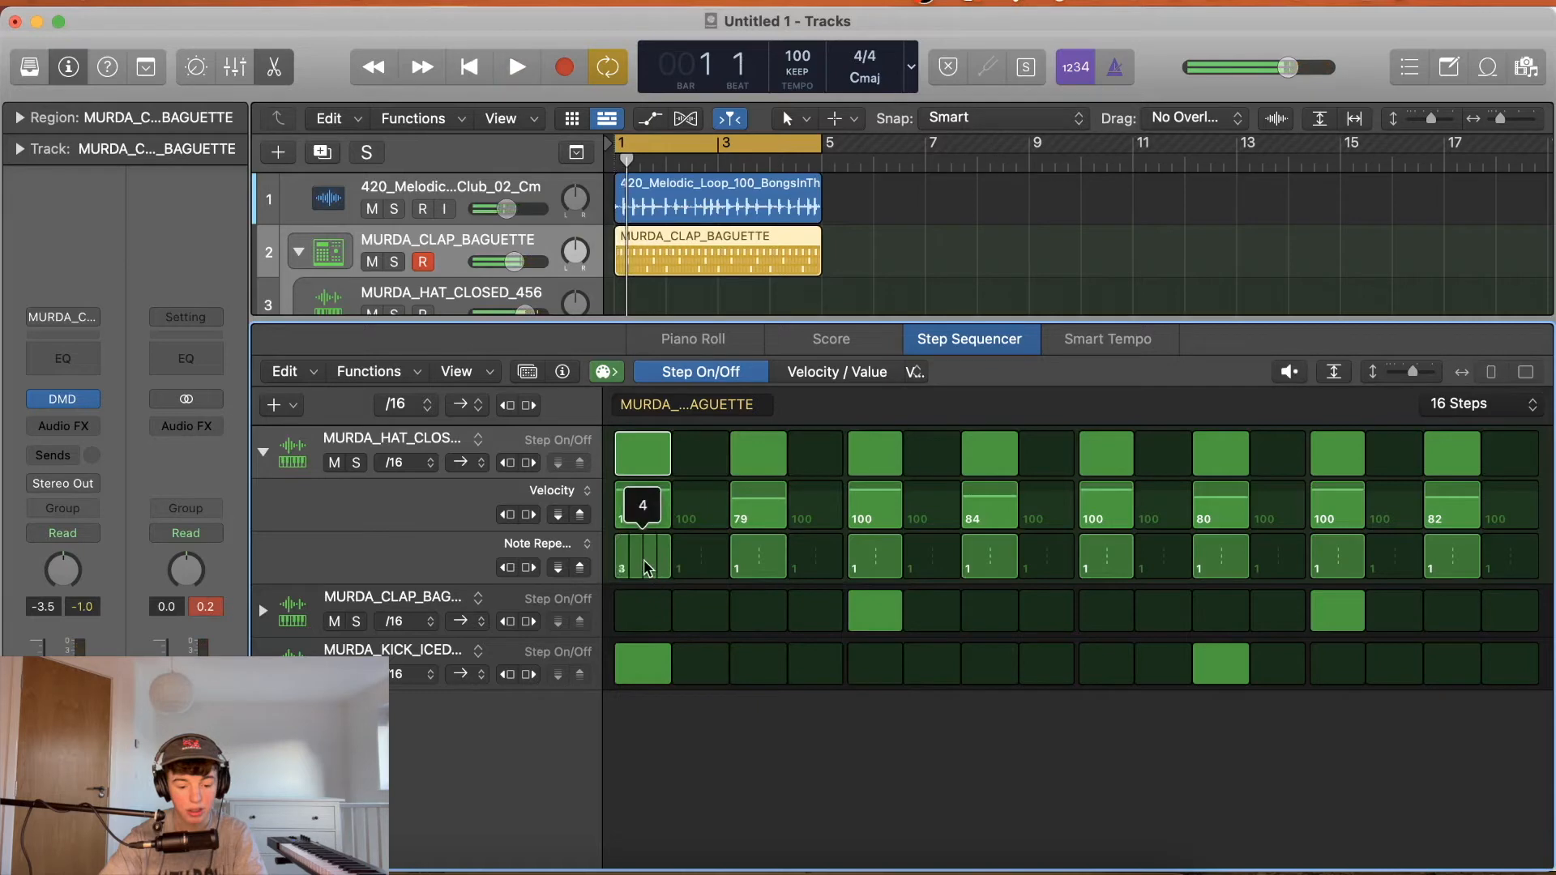
key(space)
key(space)
key(space)
key(space)
Try an extra closed hat on step 2 with a note repeat of 4, listen to the roll, and remove the hat.
click(698, 452)
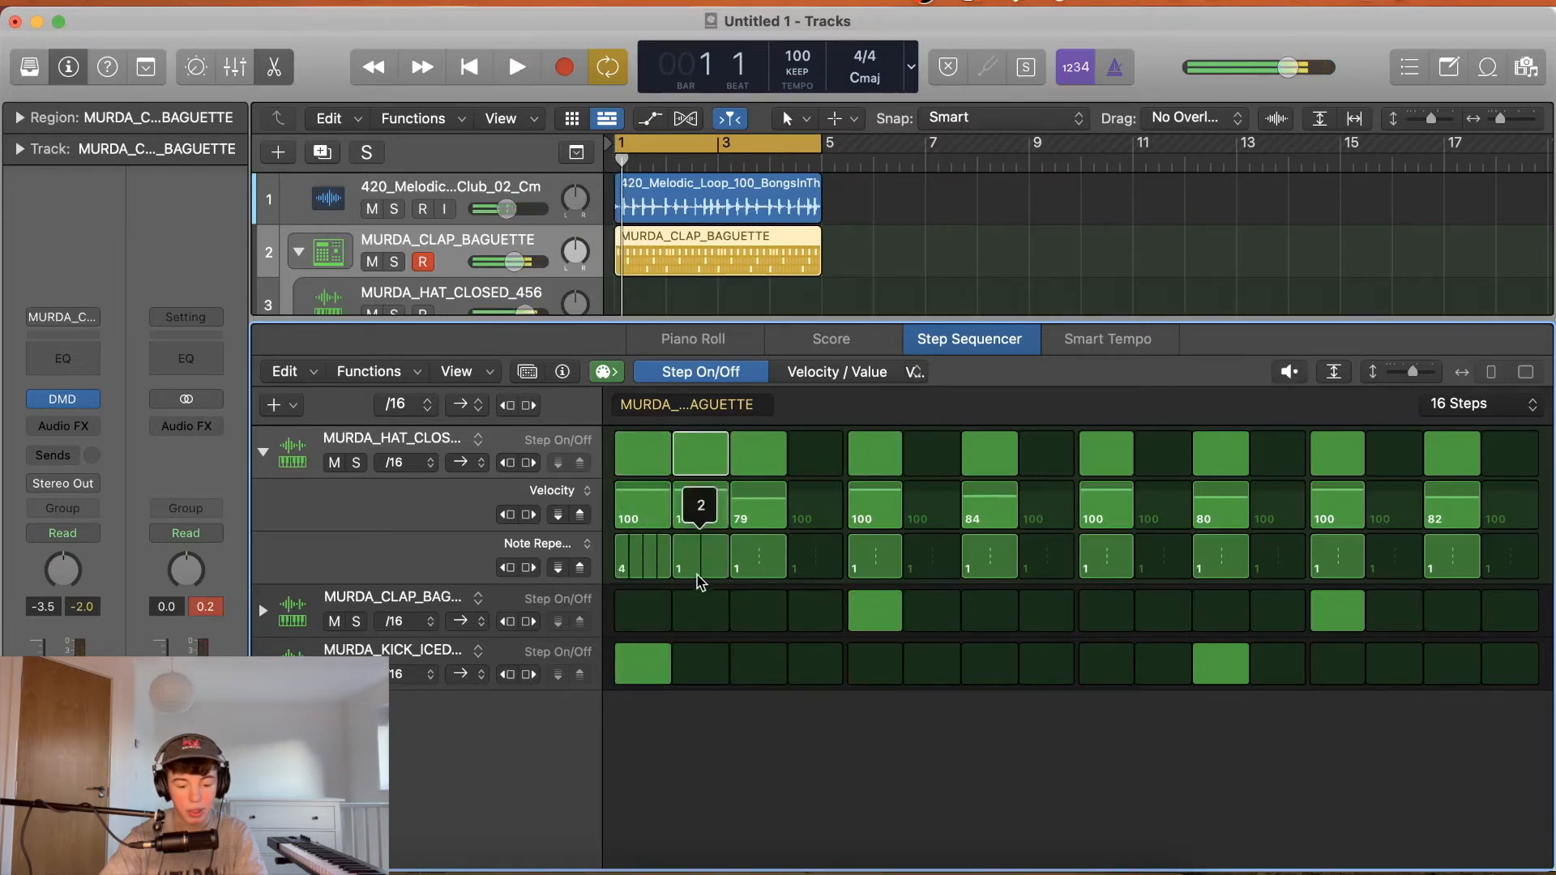
key(space)
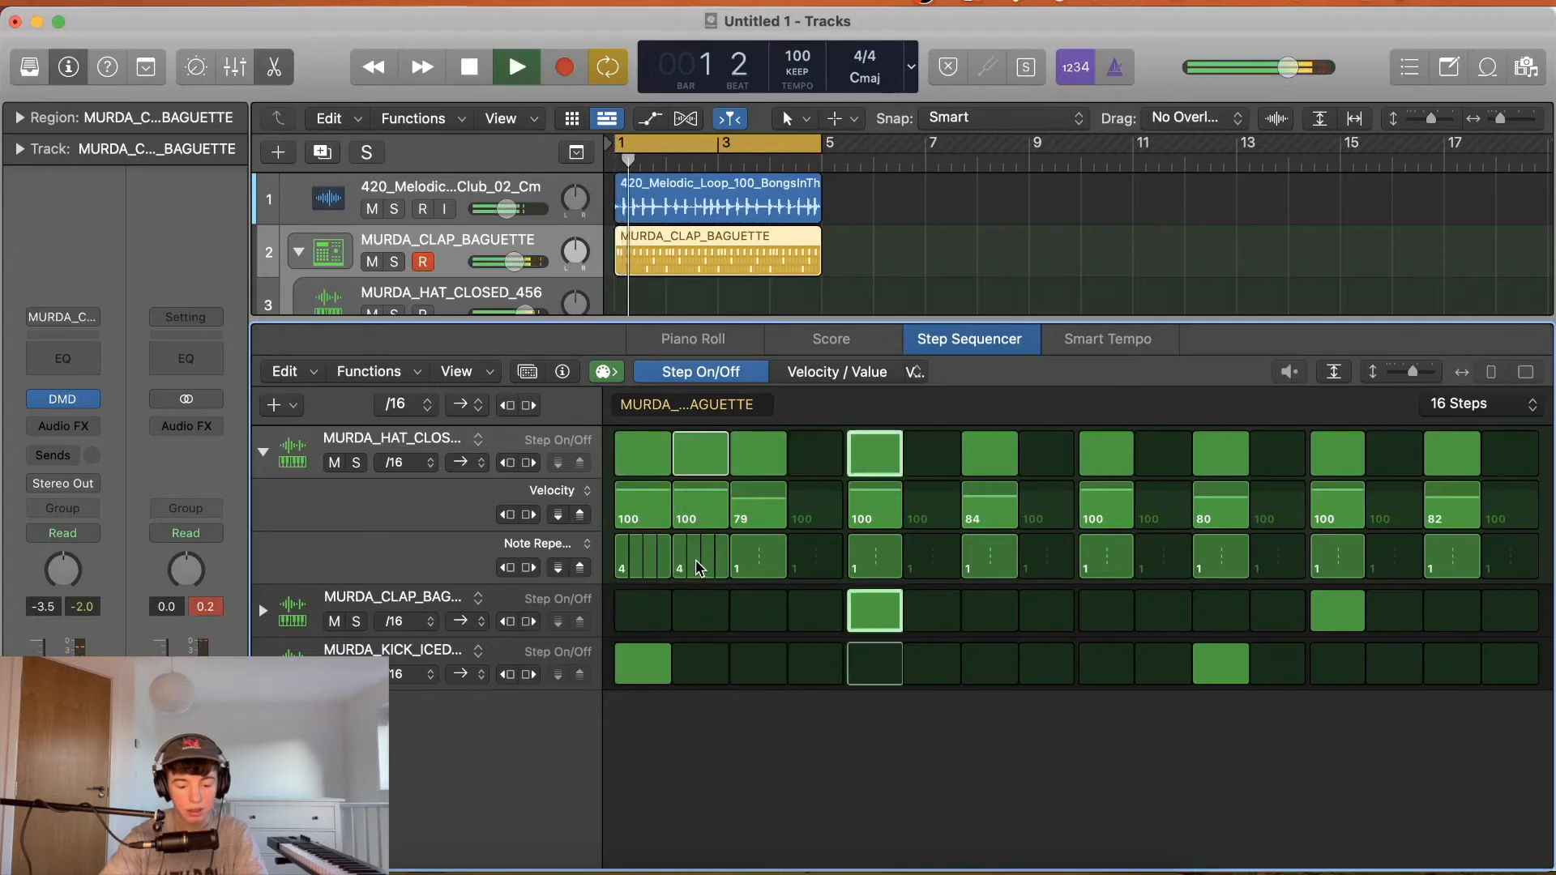
key(space)
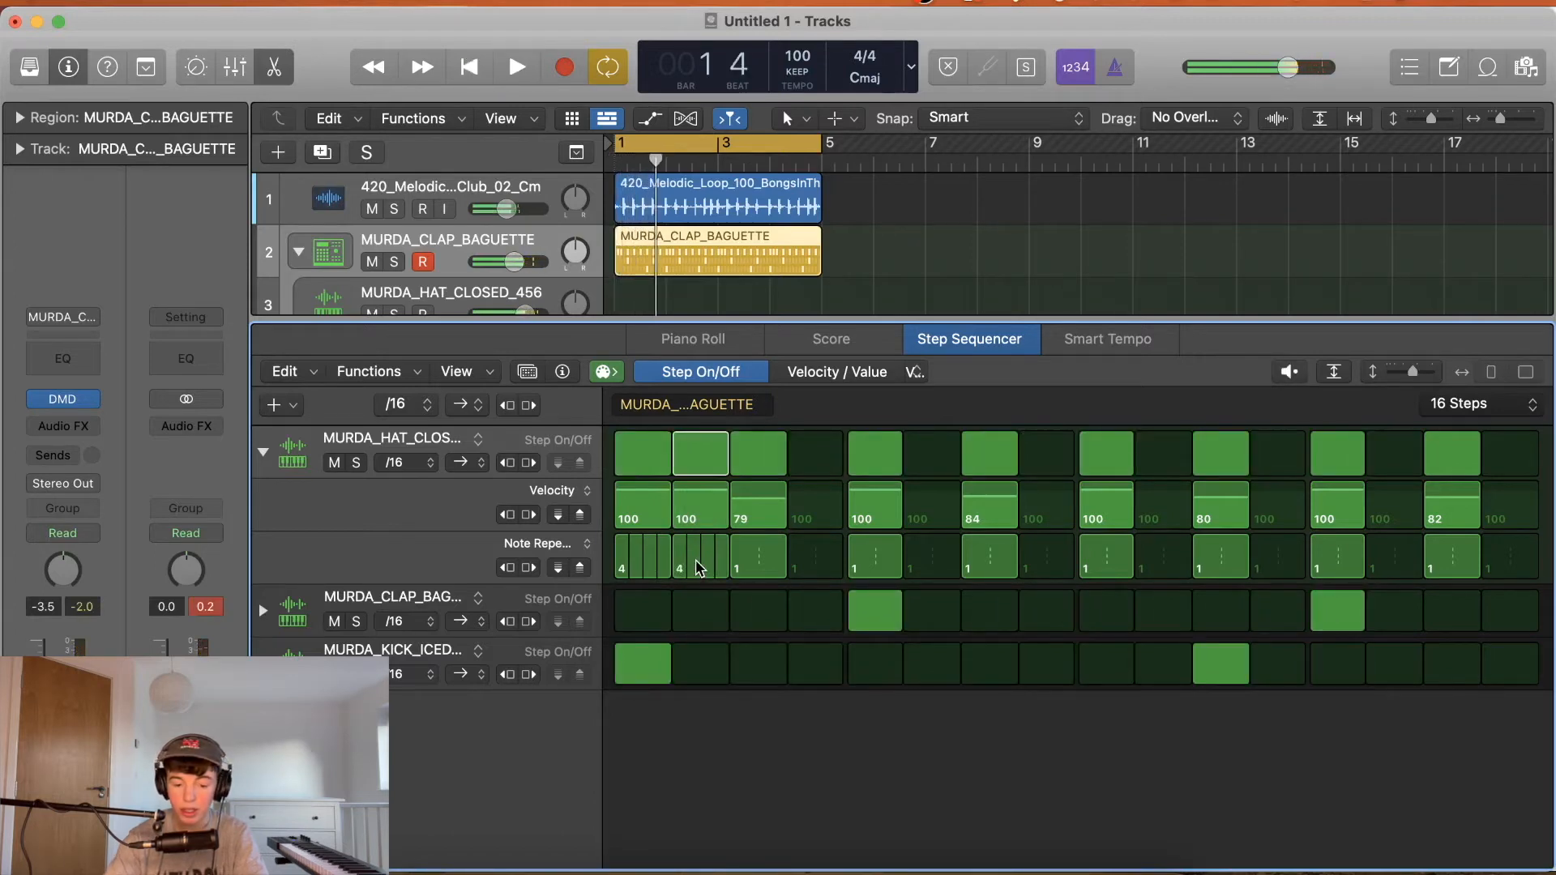
key(space)
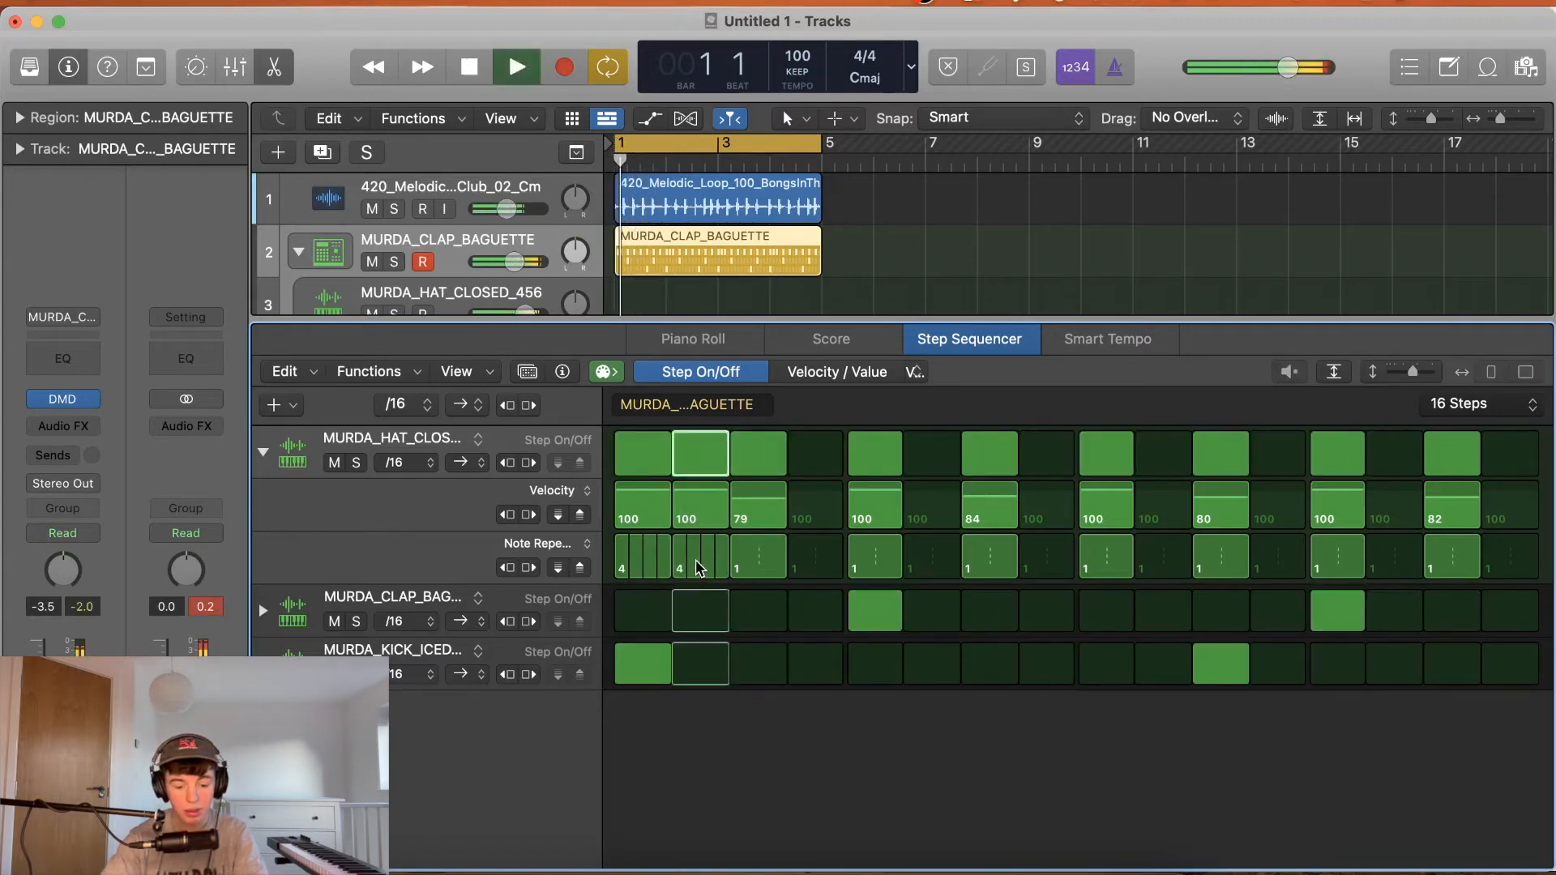
key(space)
click(700, 441)
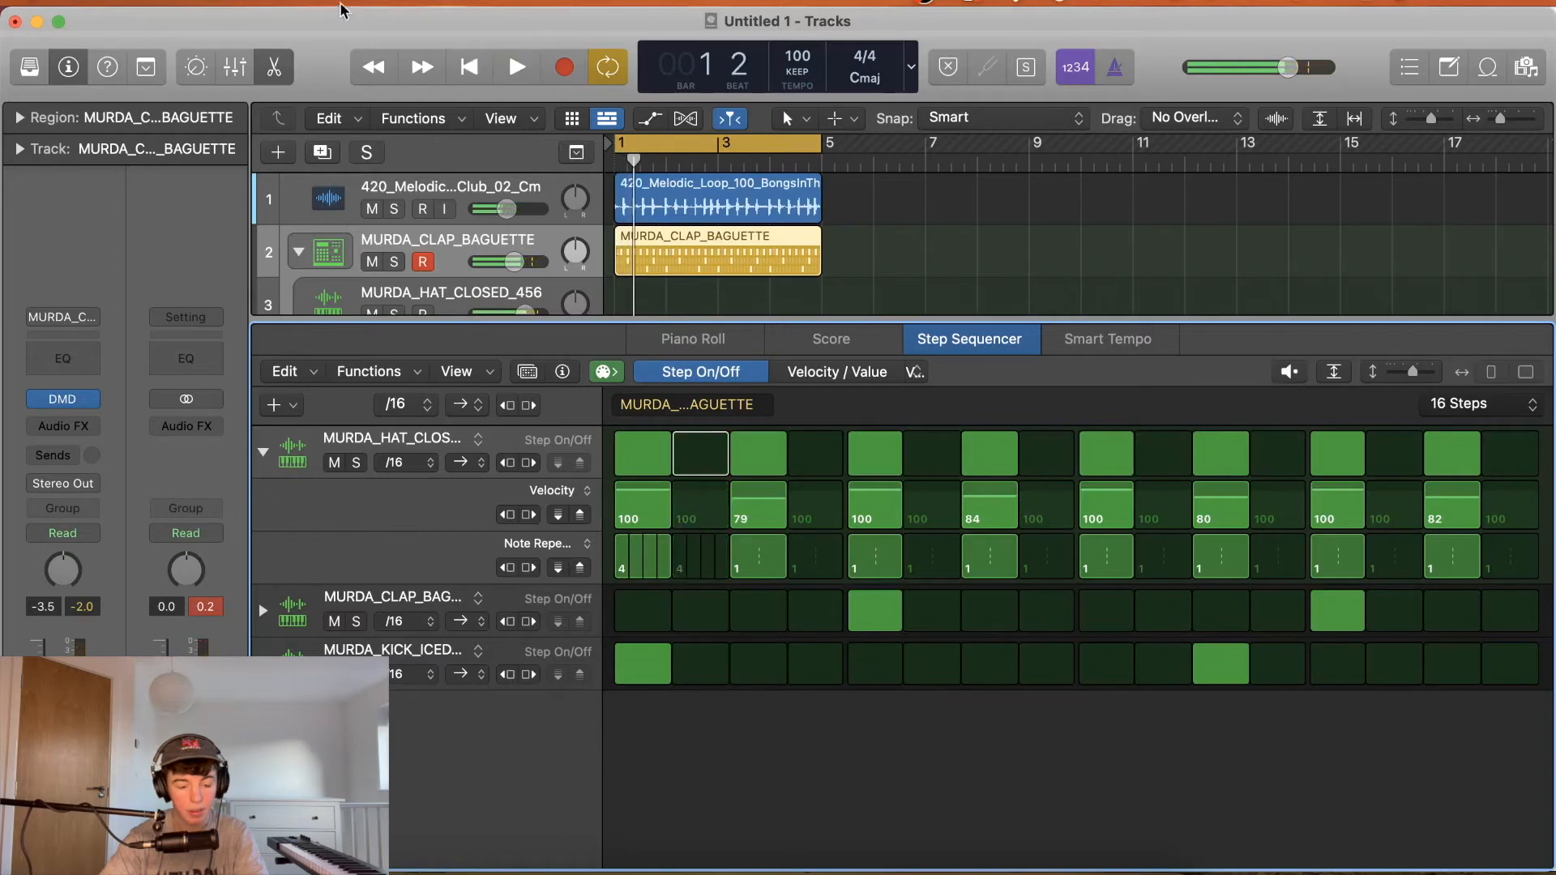
Compare note repeat values of 1 and 4 on the closed hat's step 1 during playback, returning it to 4.
drag(638, 572, 639, 585)
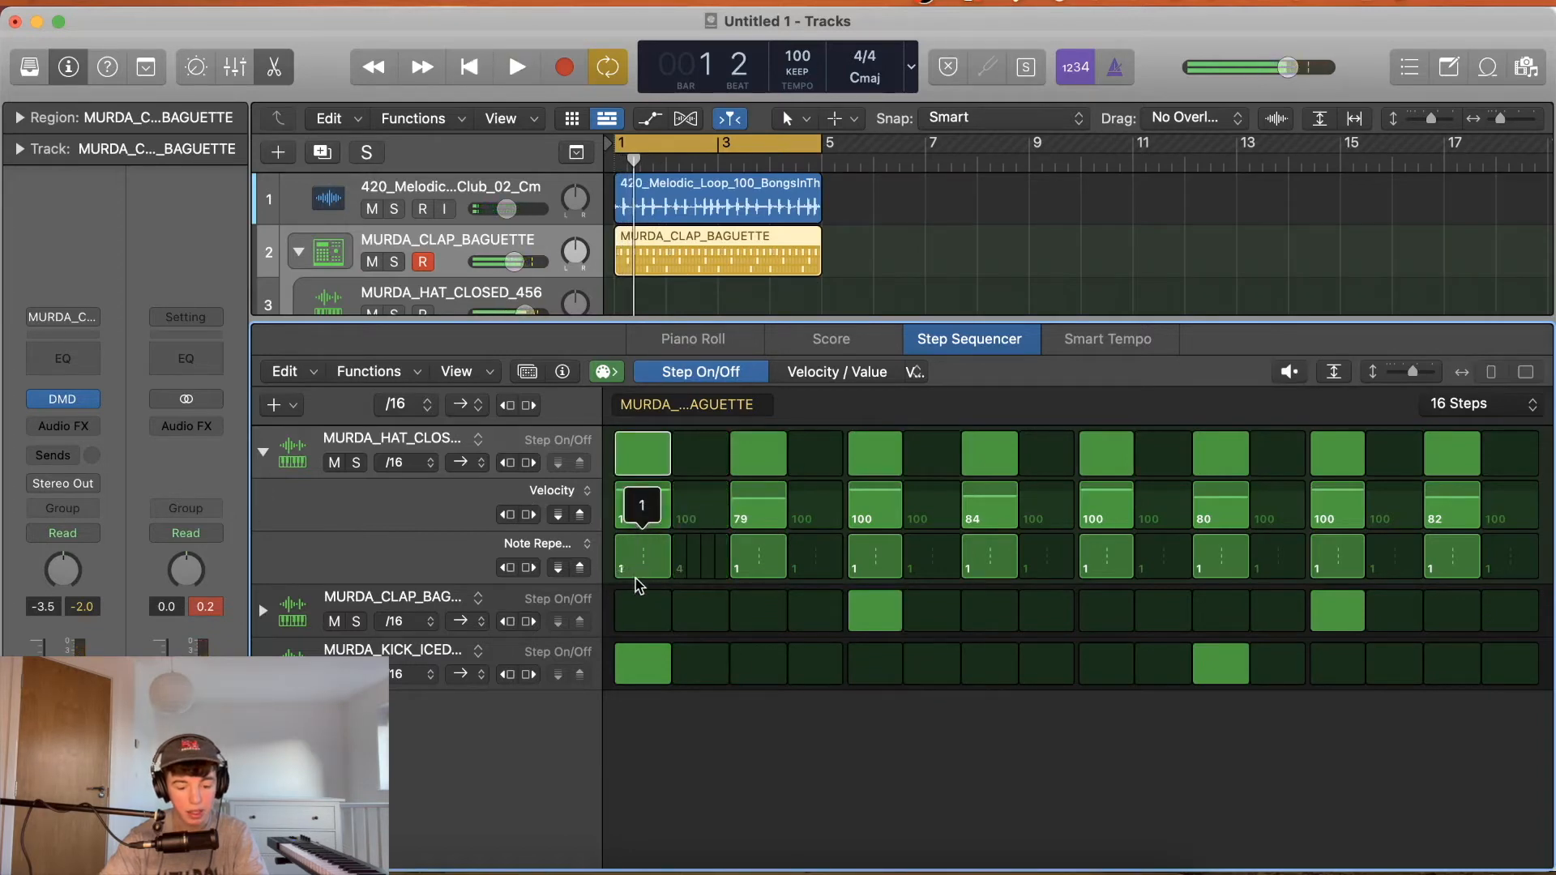
key(space)
drag(636, 573, 636, 569)
key(space)
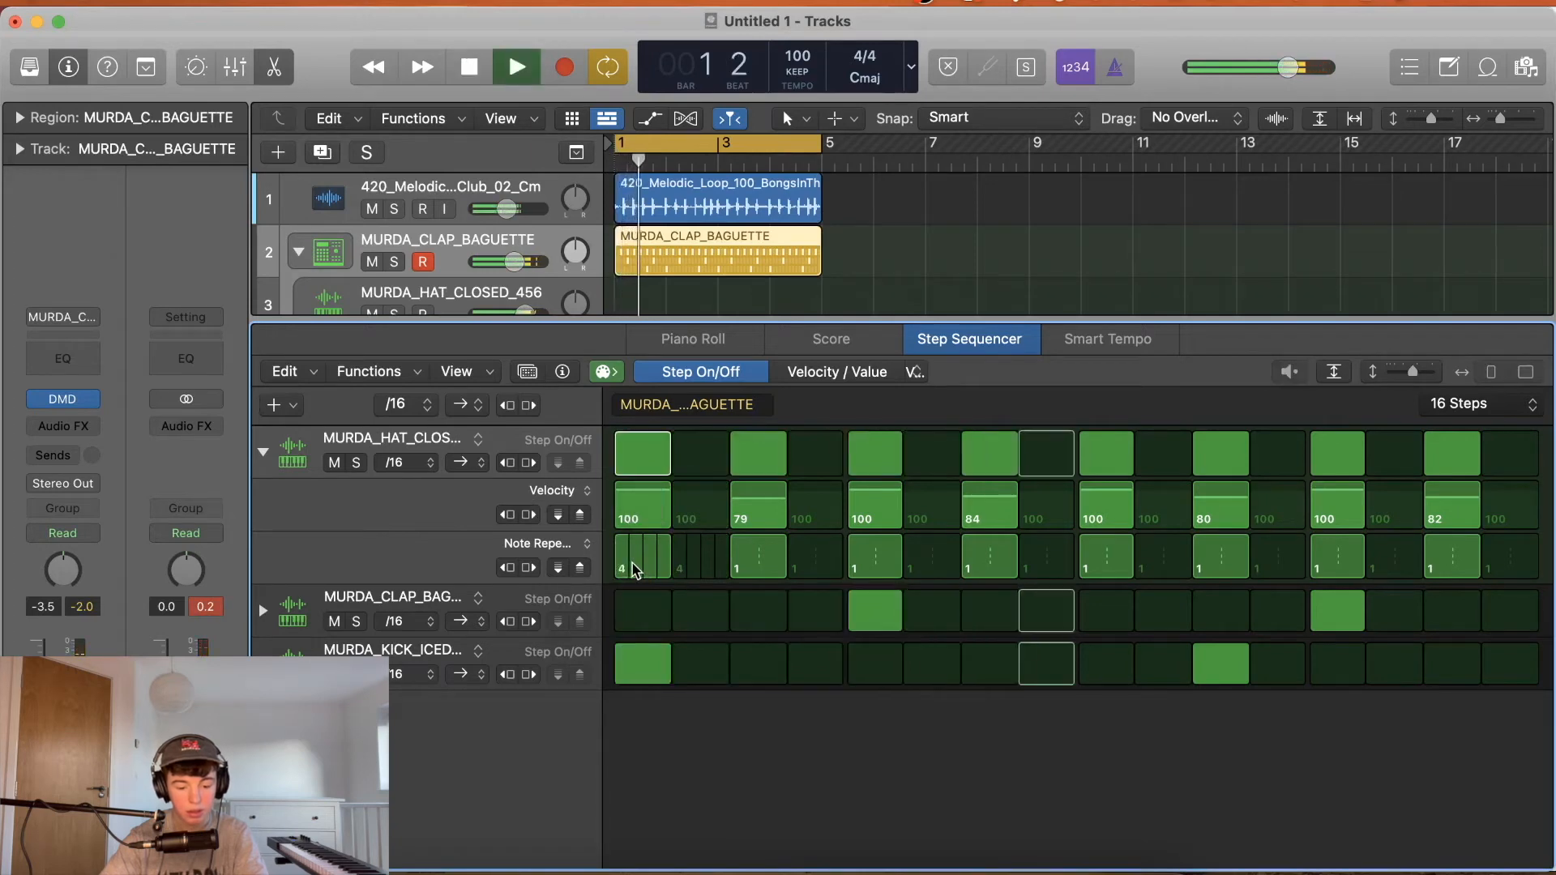
key(space)
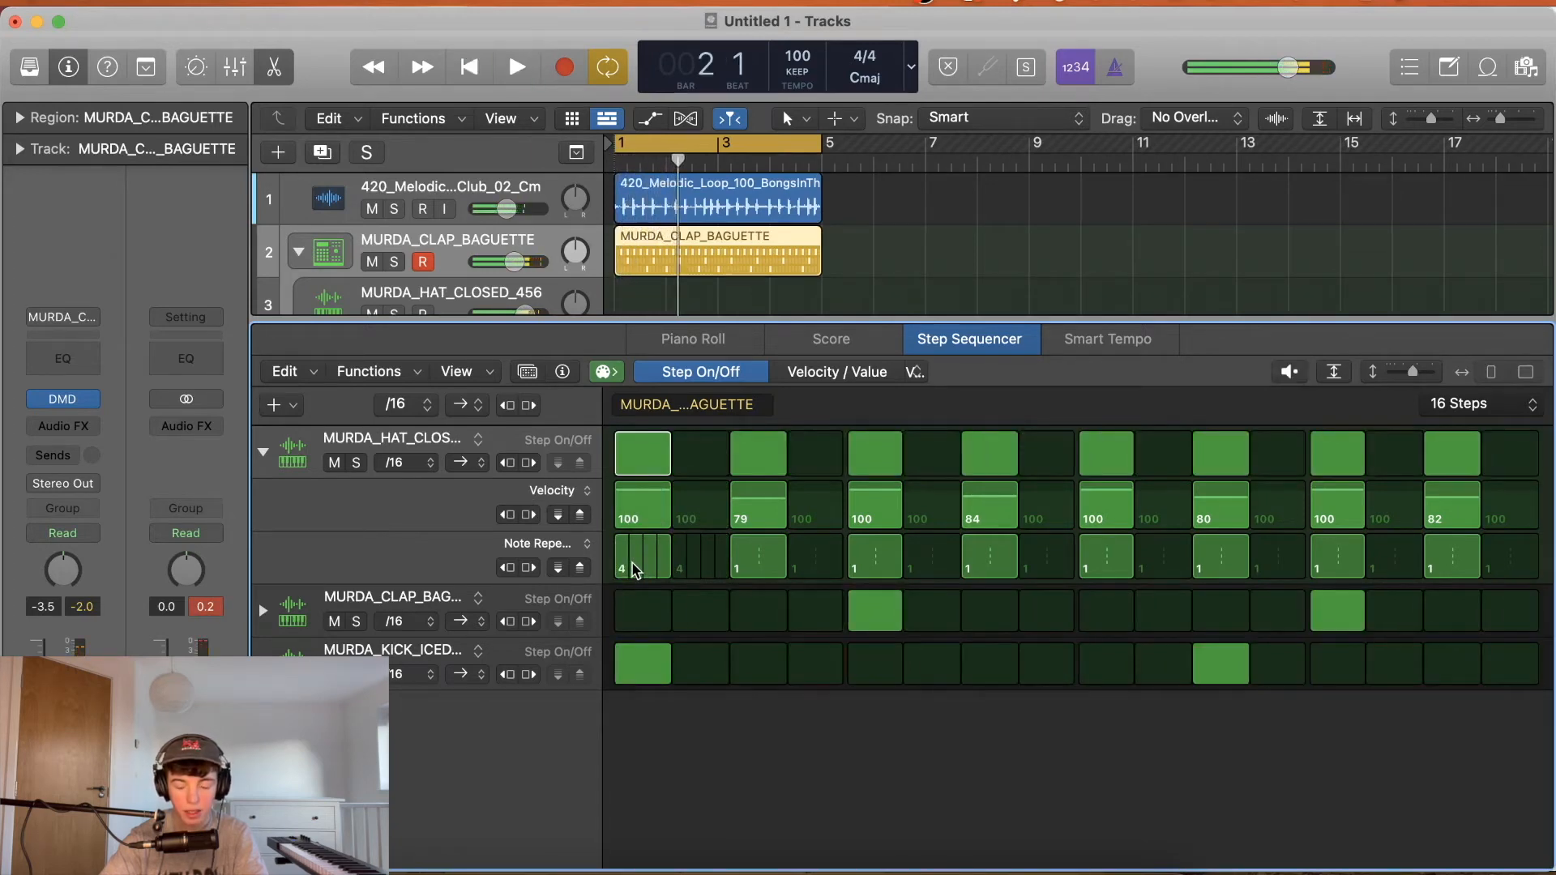
key(space)
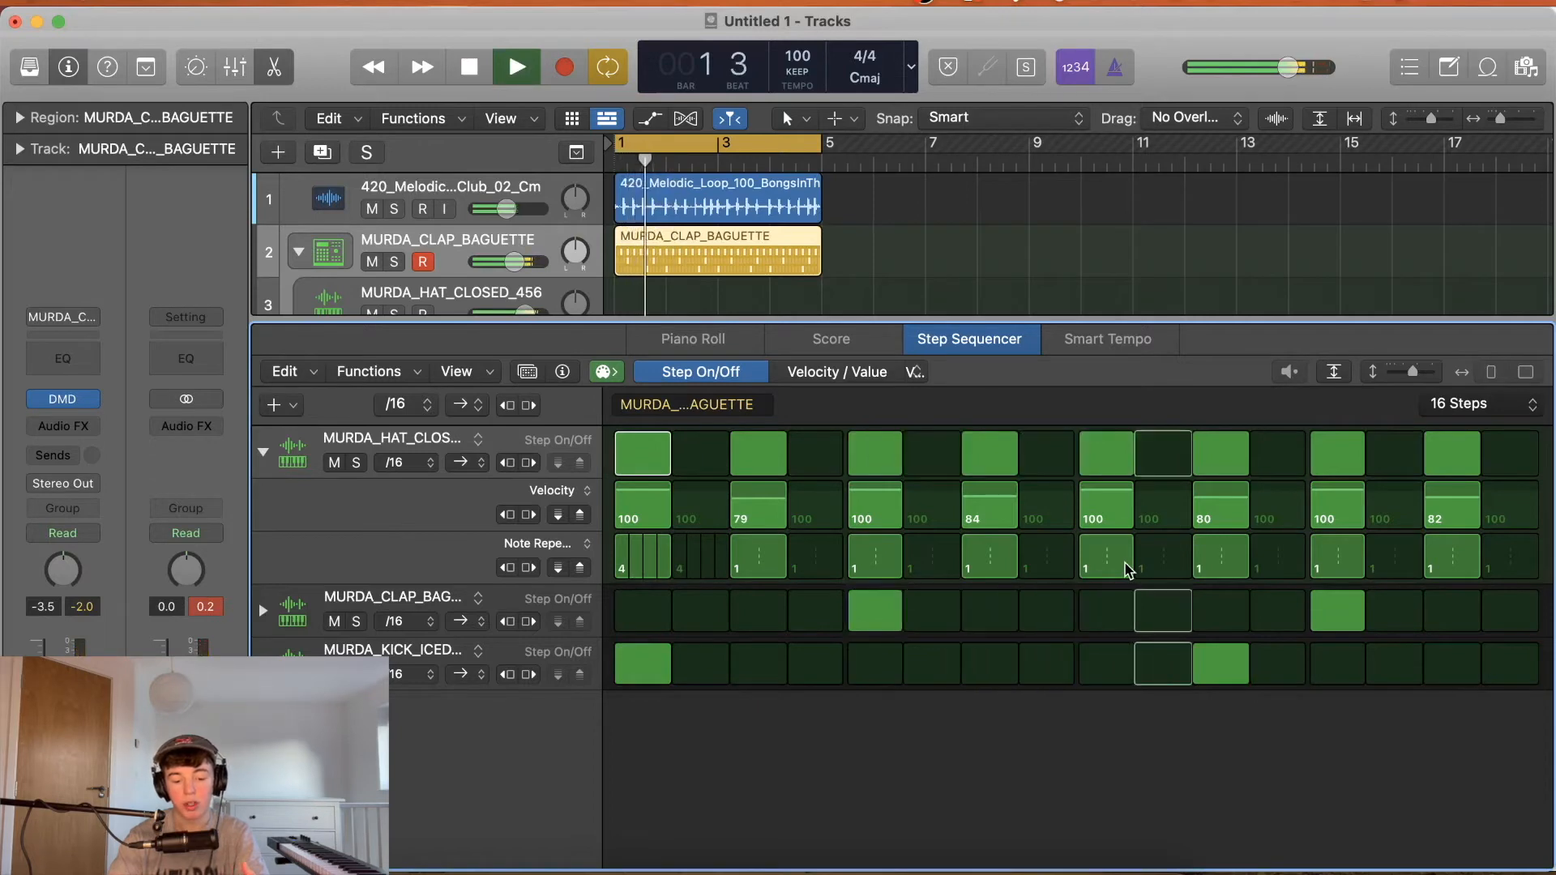
key(space)
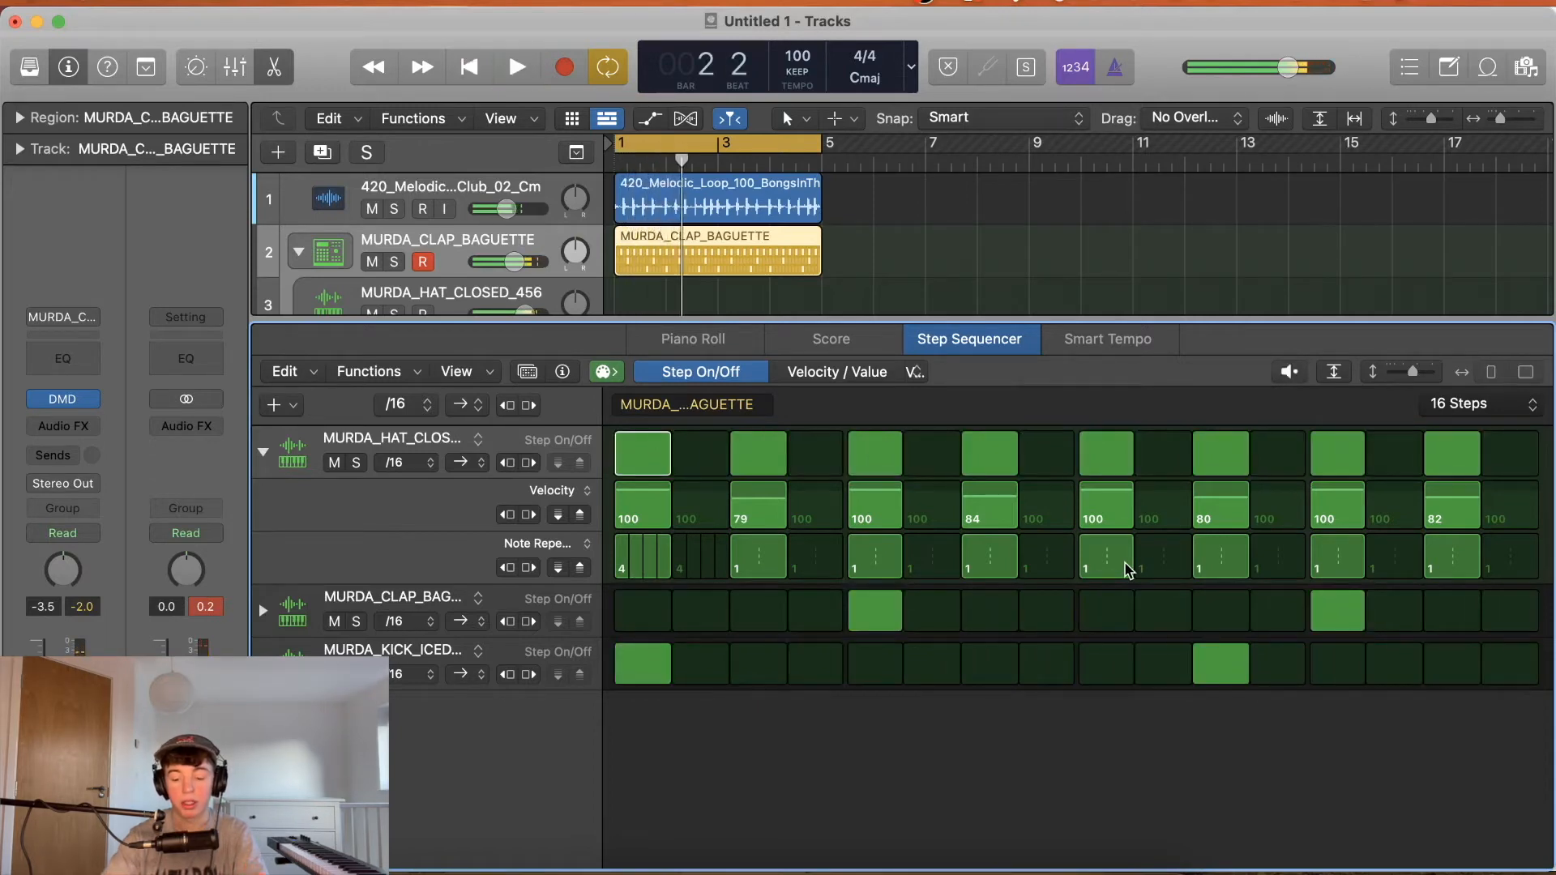
Extend the pattern to 32 steps, set the closed hat's note repeat on step 17 to 1, and play the beat.
click(1474, 404)
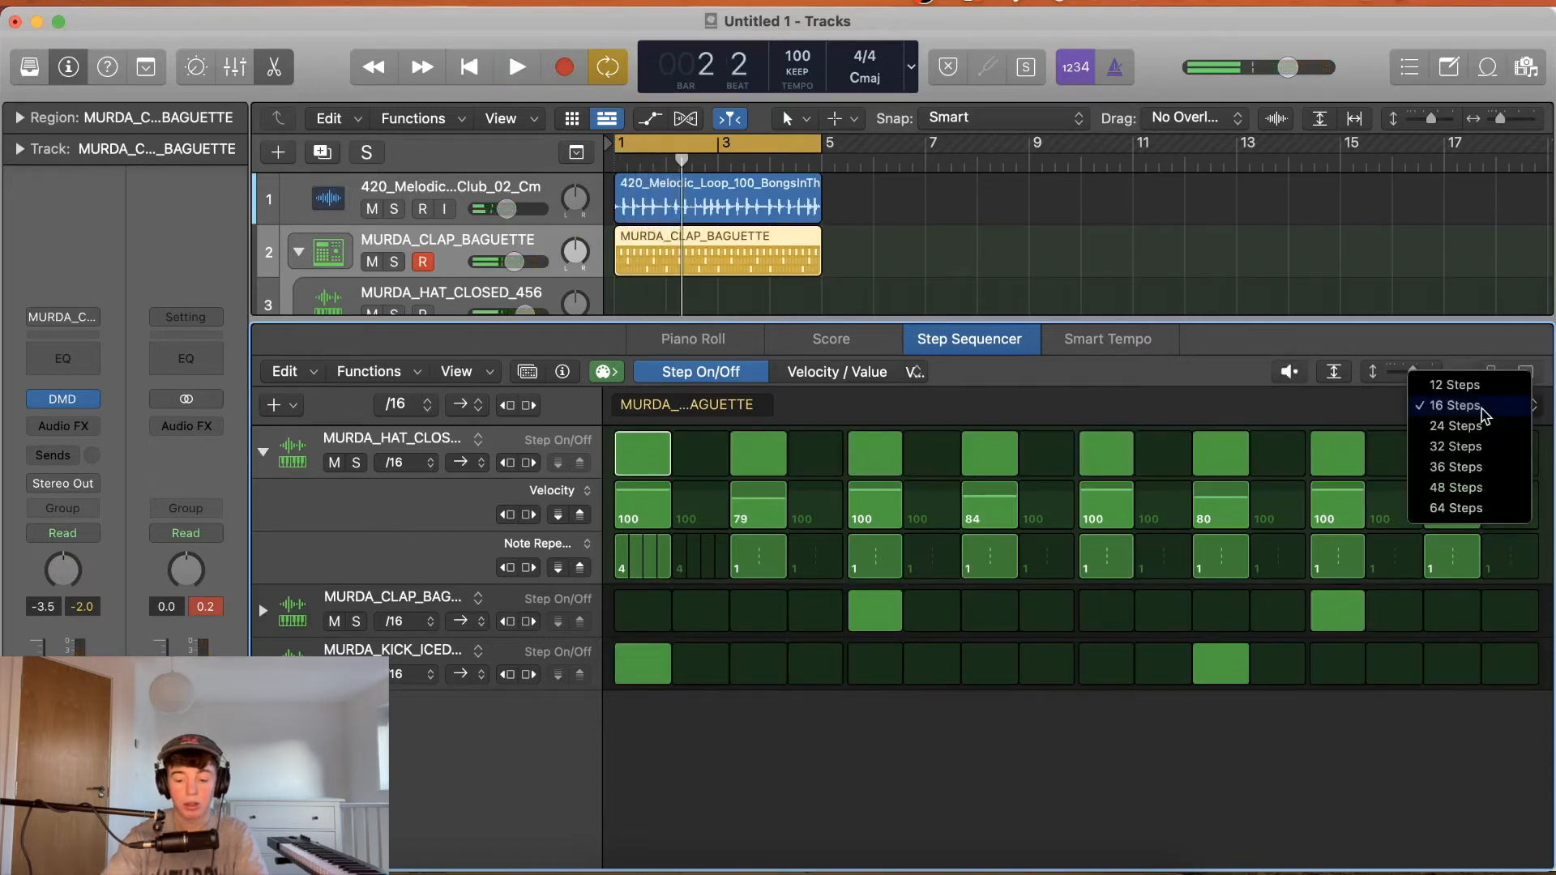
click(1465, 446)
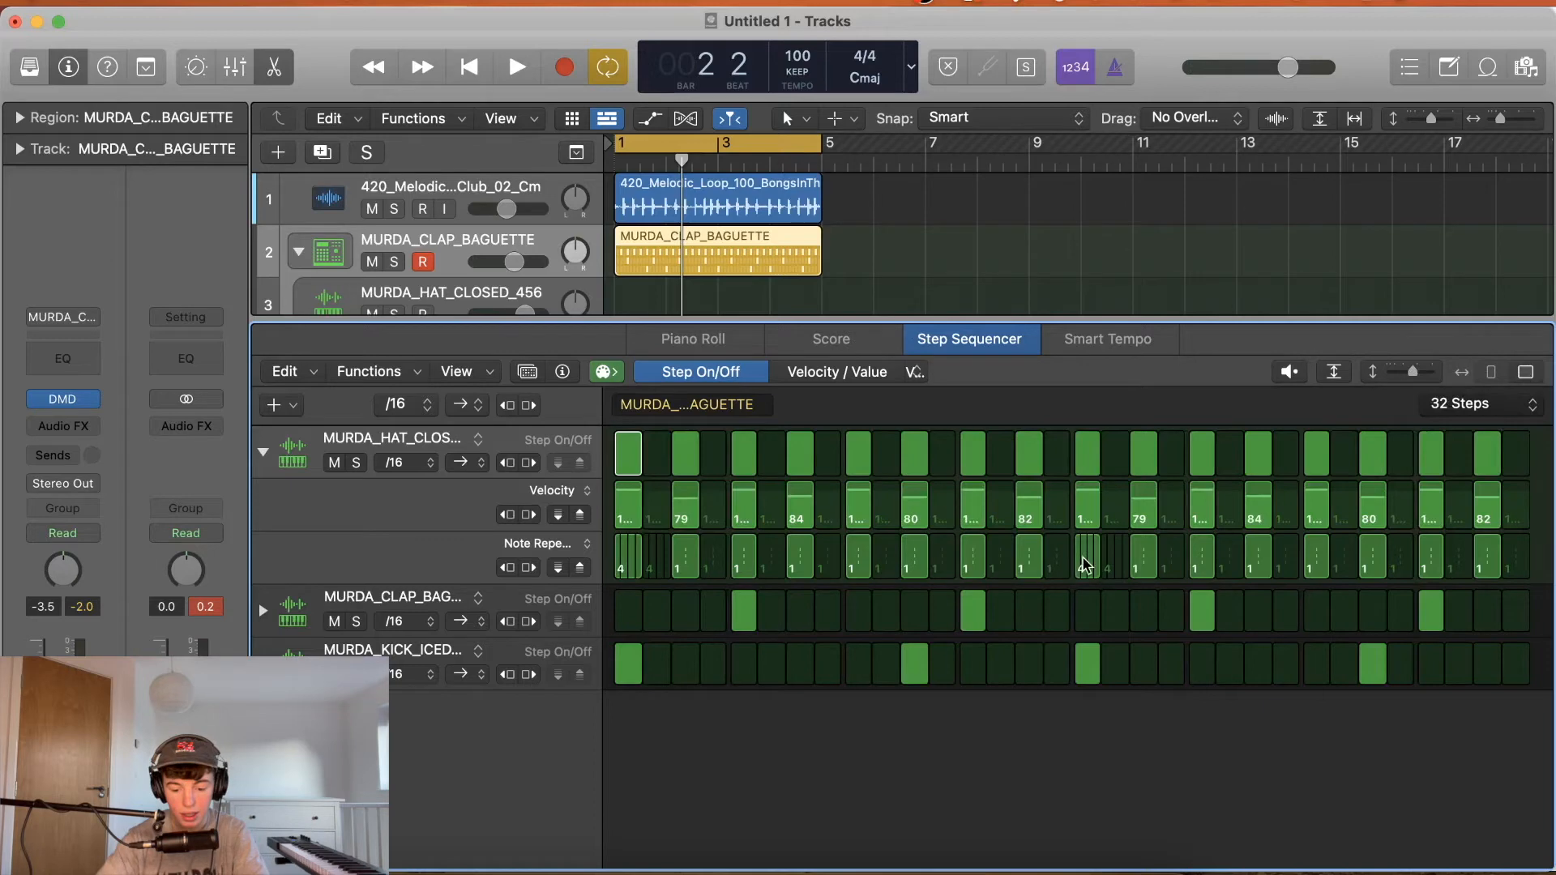
drag(1085, 565, 1086, 631)
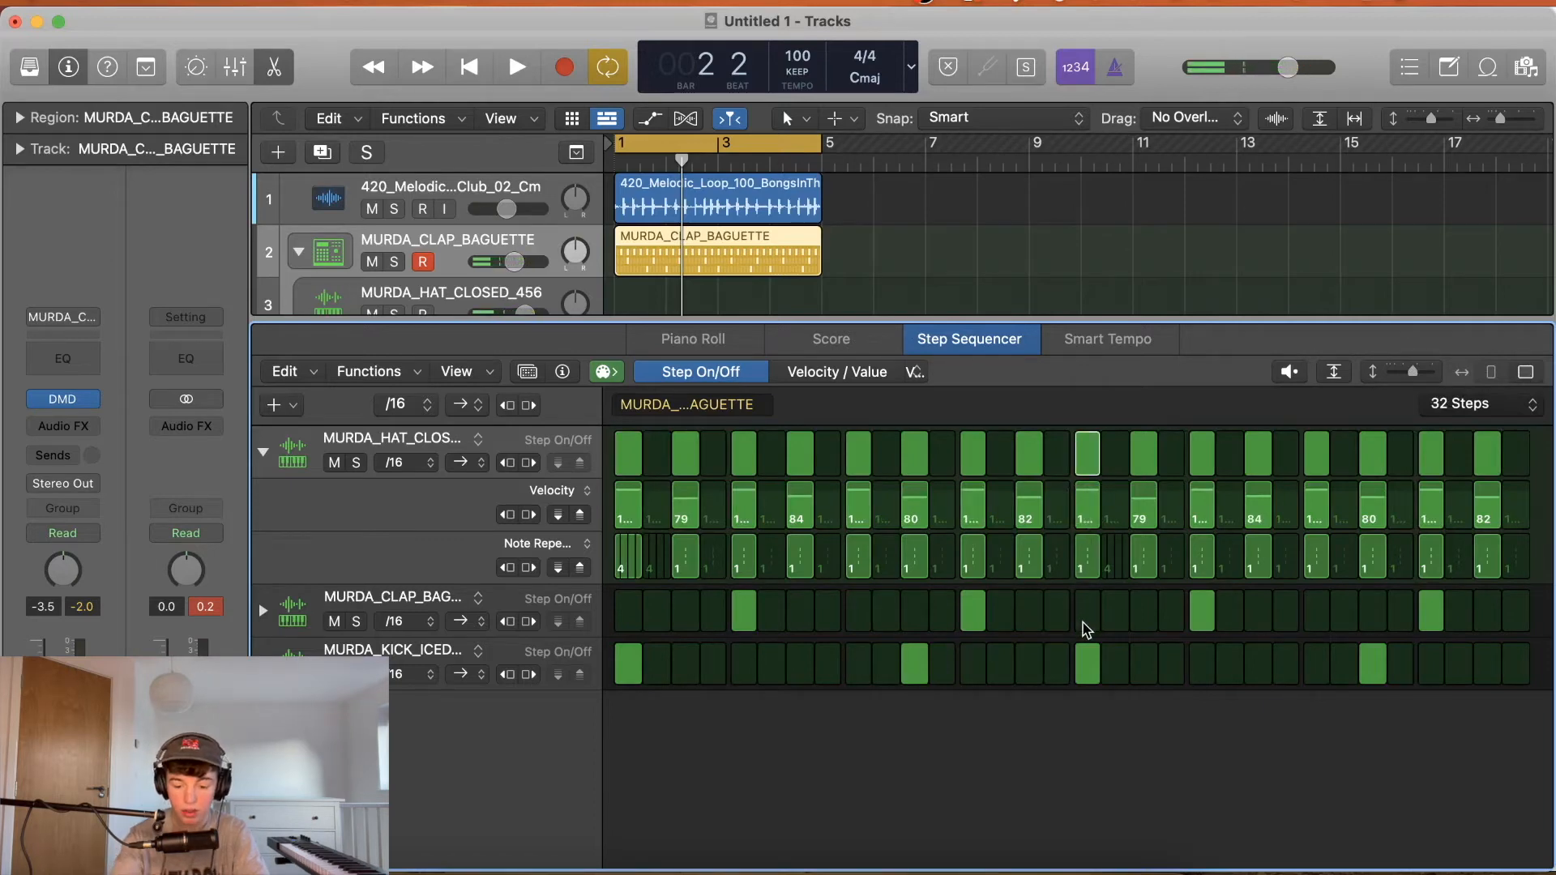
key(space)
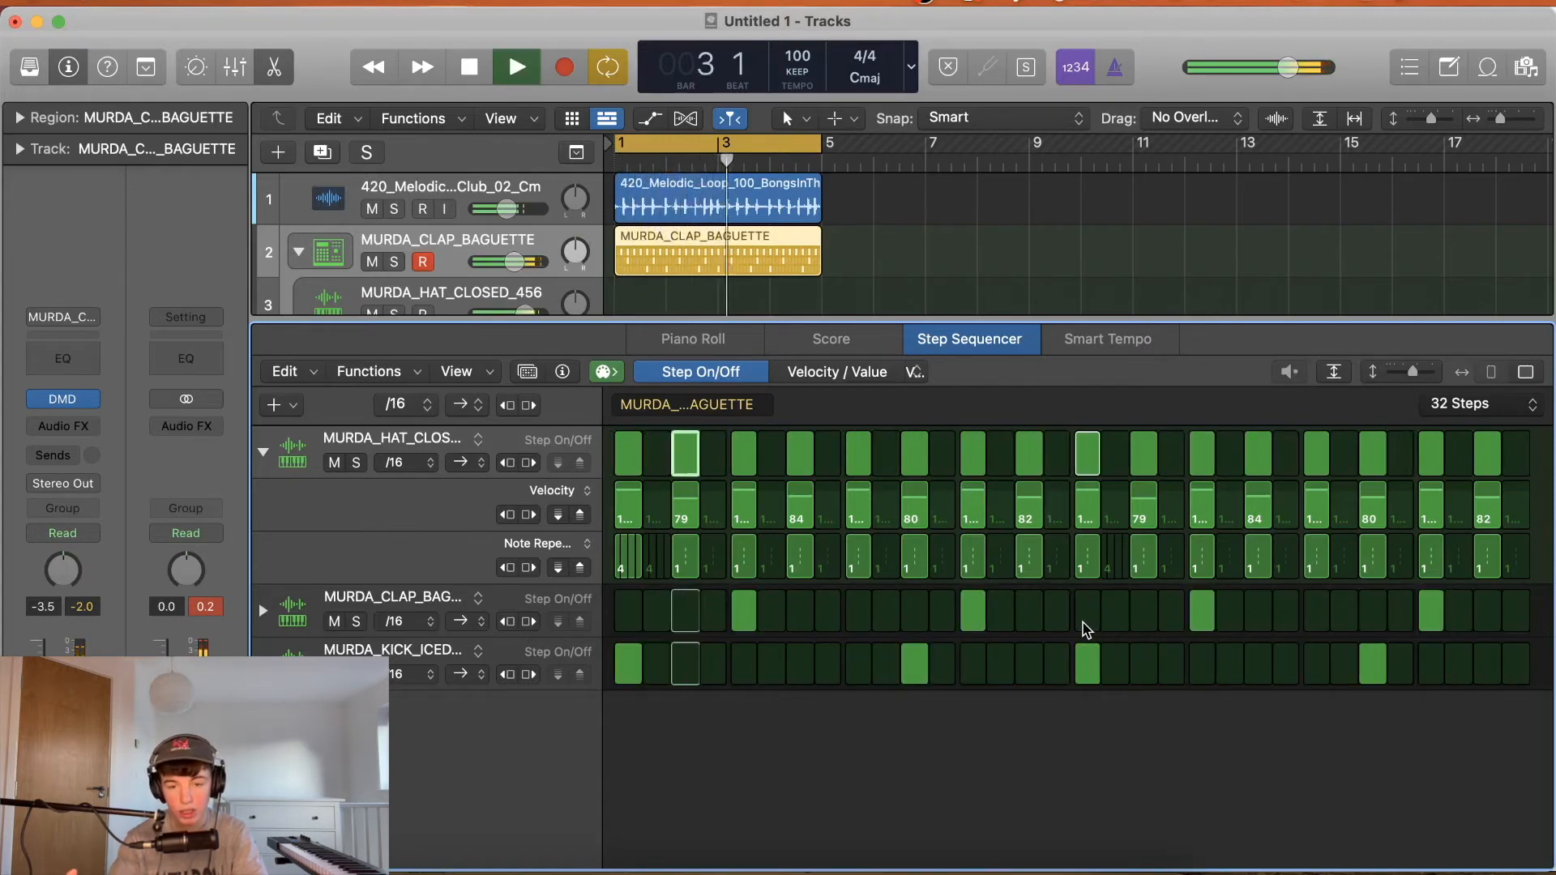
Stop playback, collapse the closed hat row, and hide the inspector and the Step Sequencer.
mouse_move(344, 506)
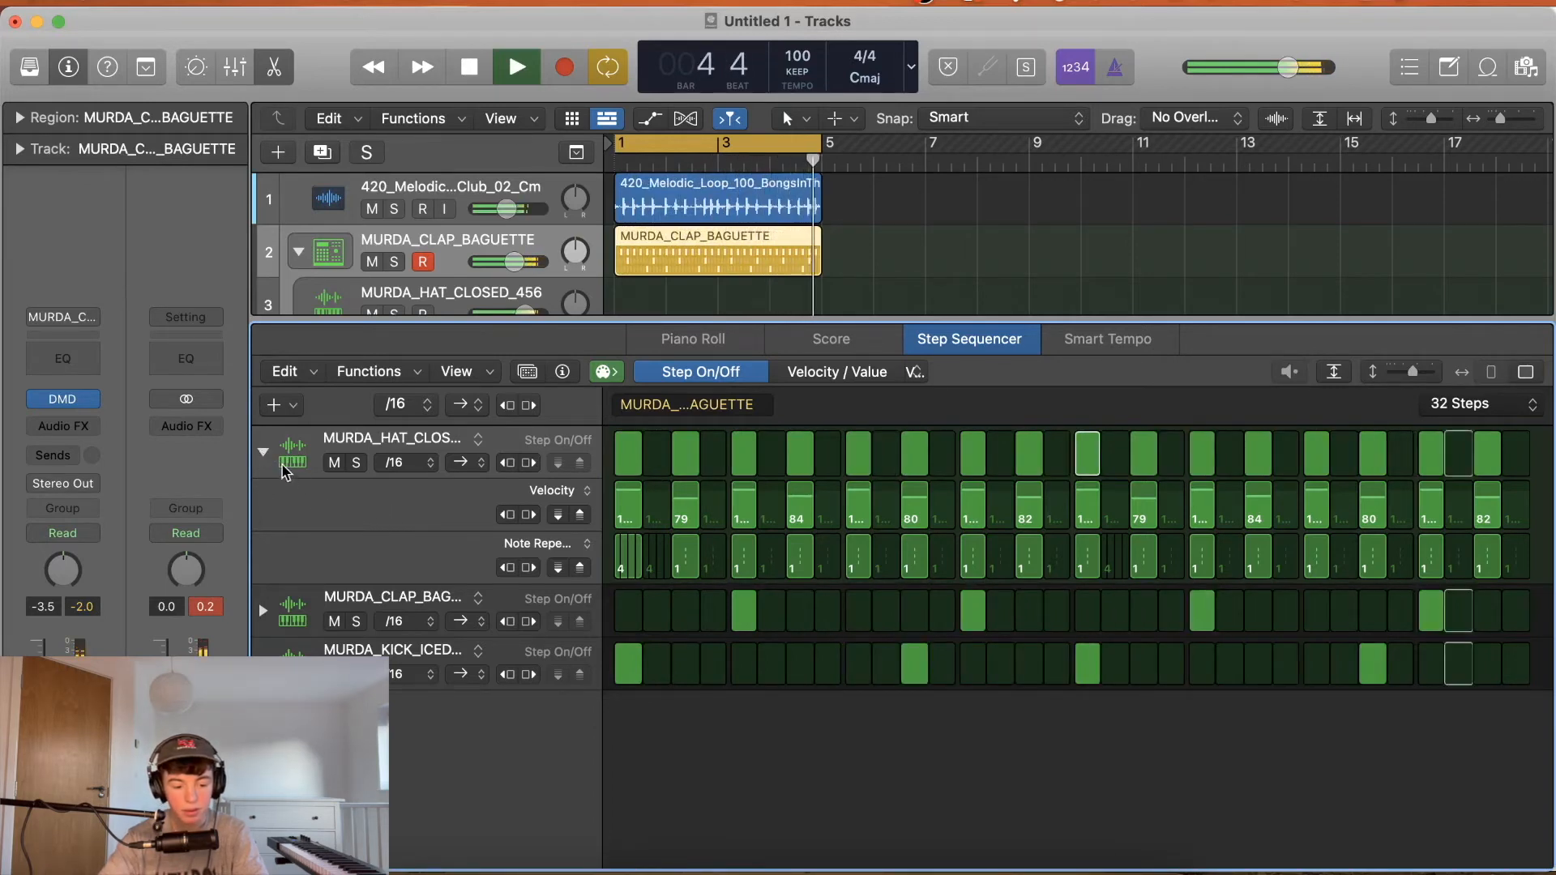
click(262, 451)
key(space)
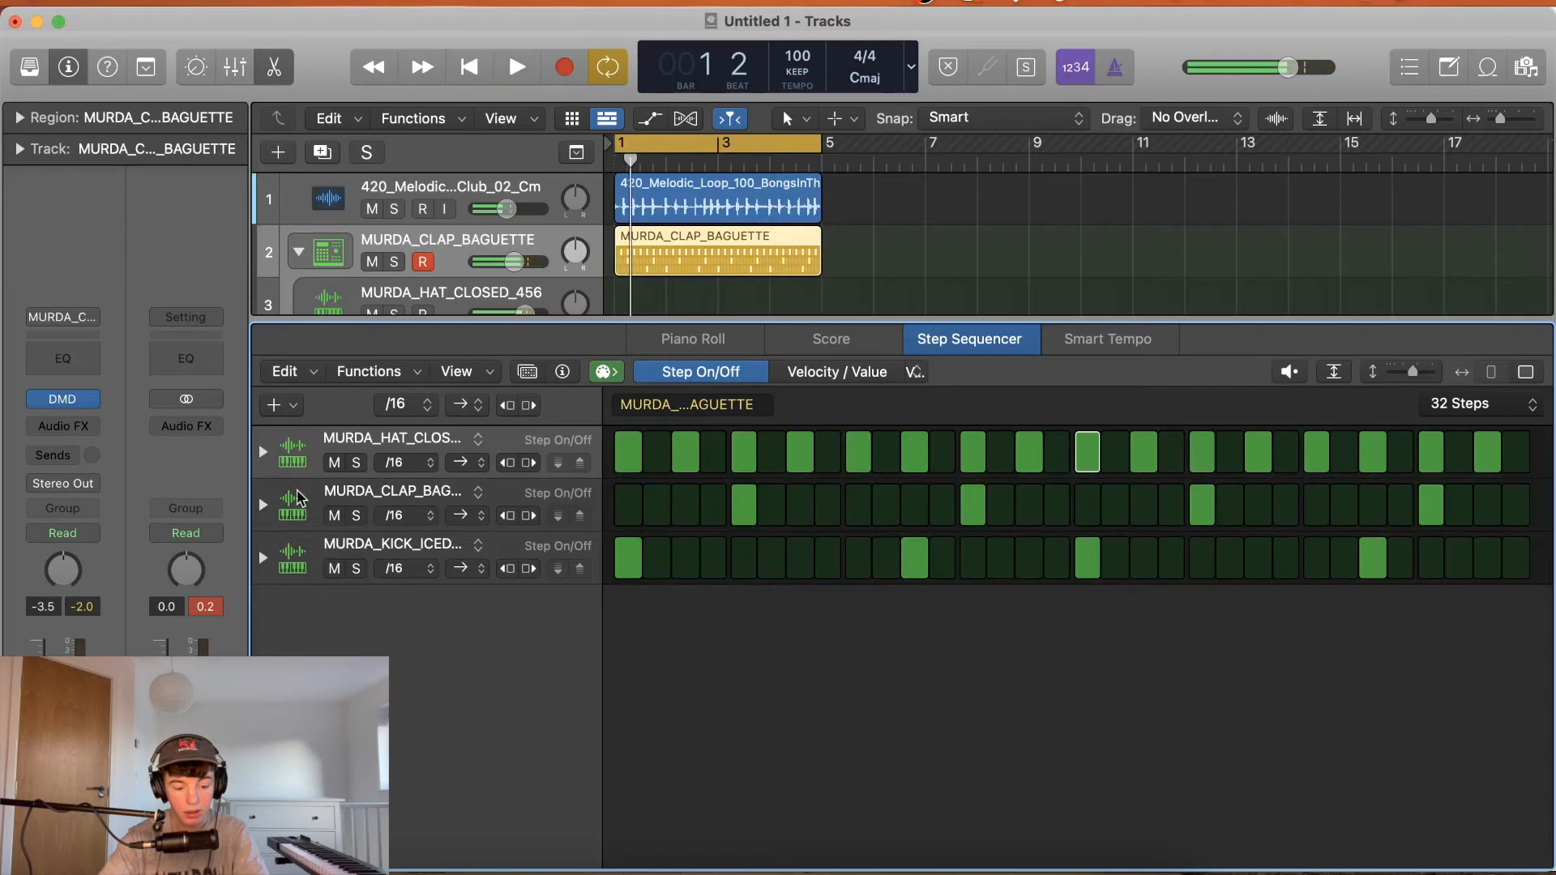
click(262, 451)
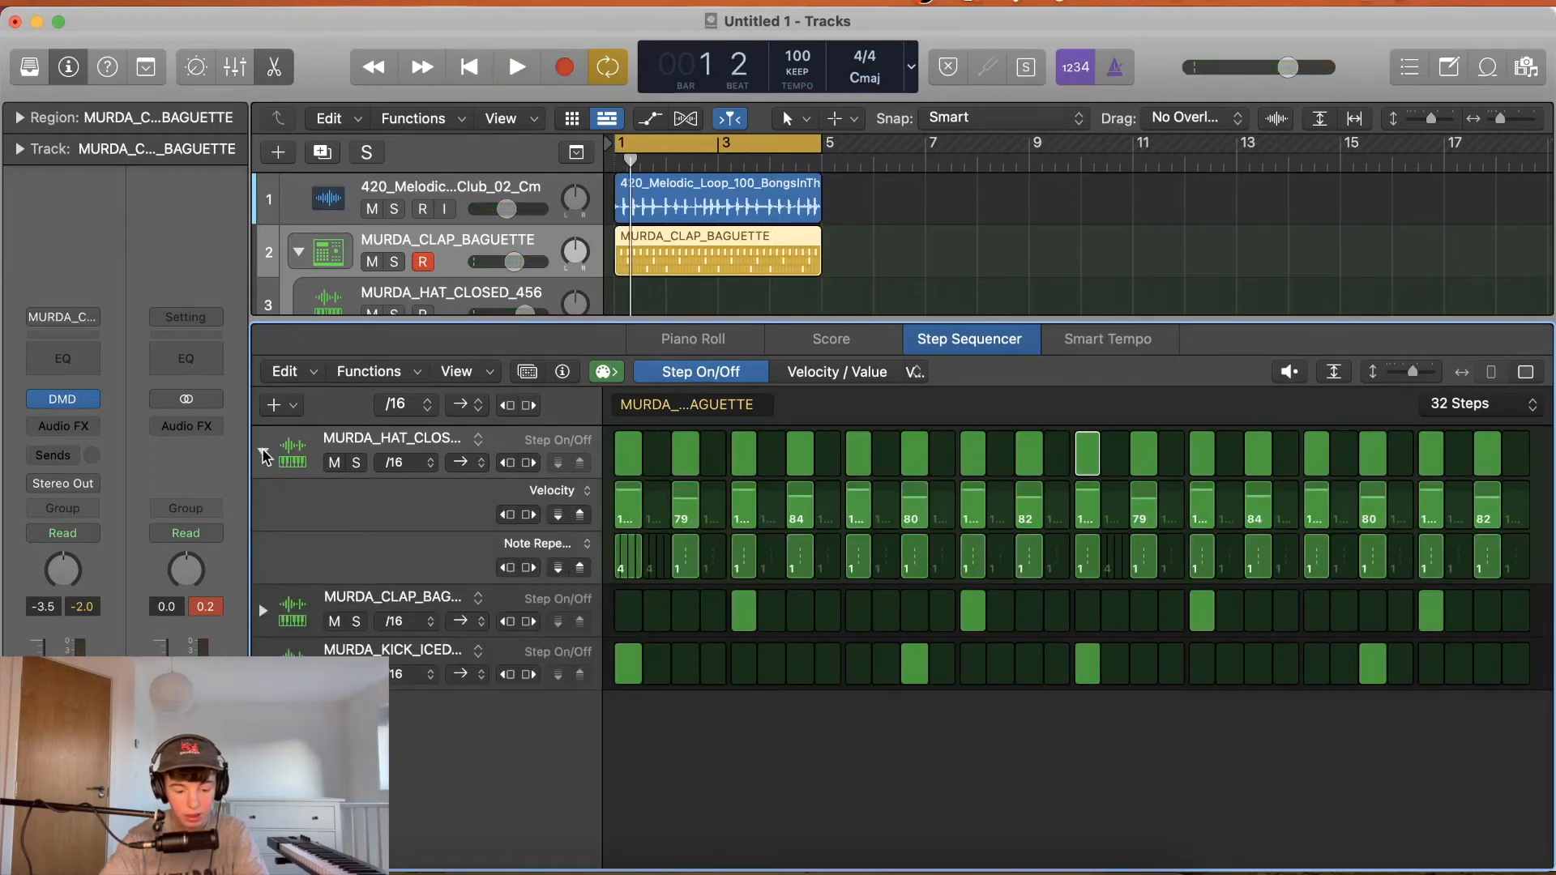
click(263, 452)
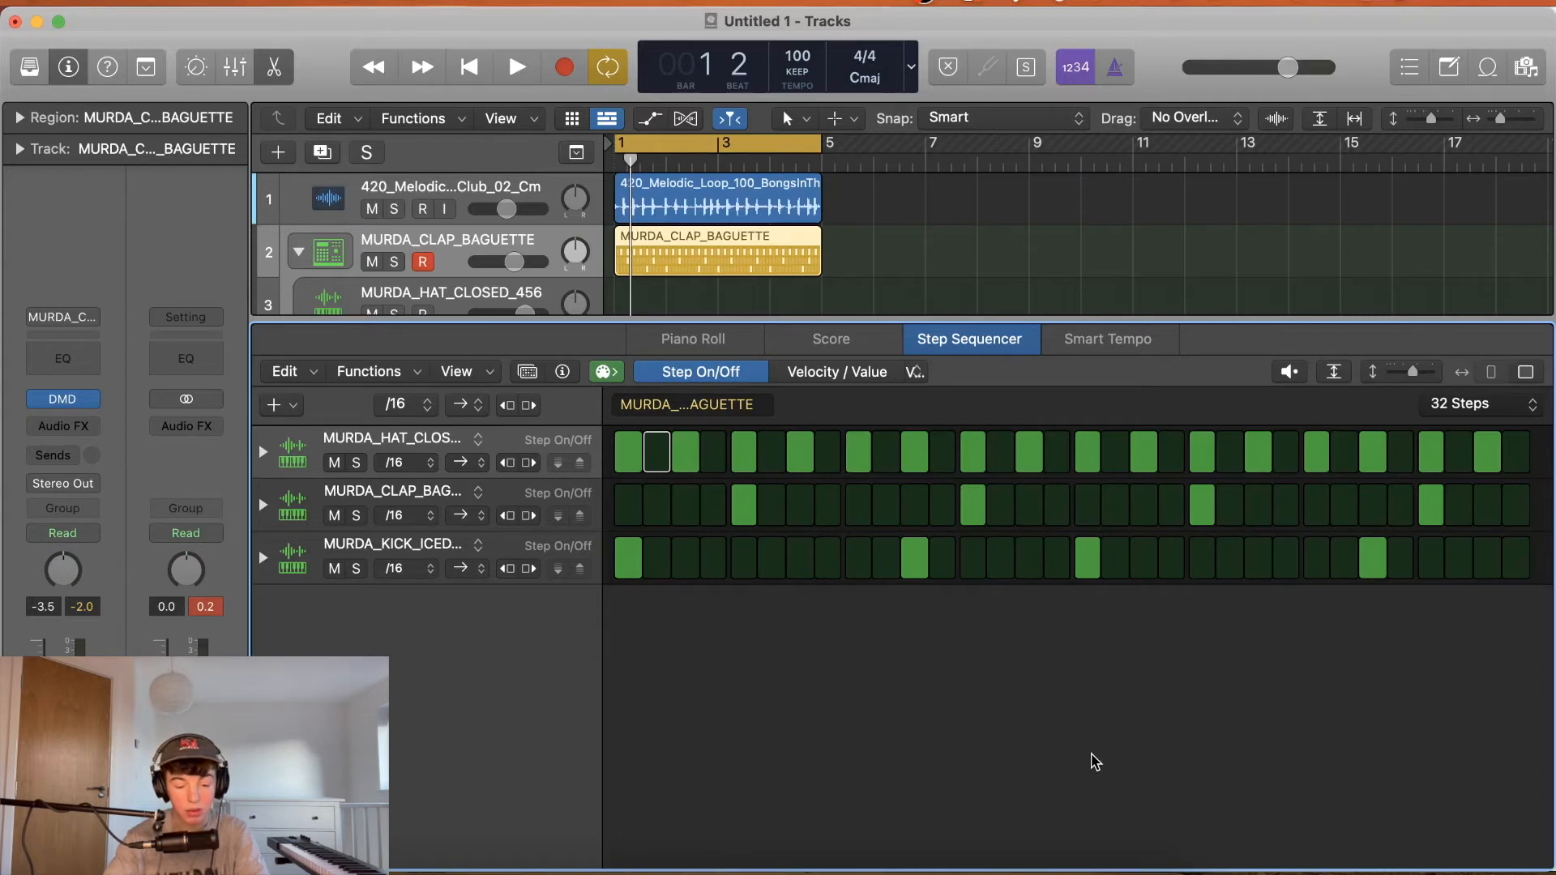
click(68, 67)
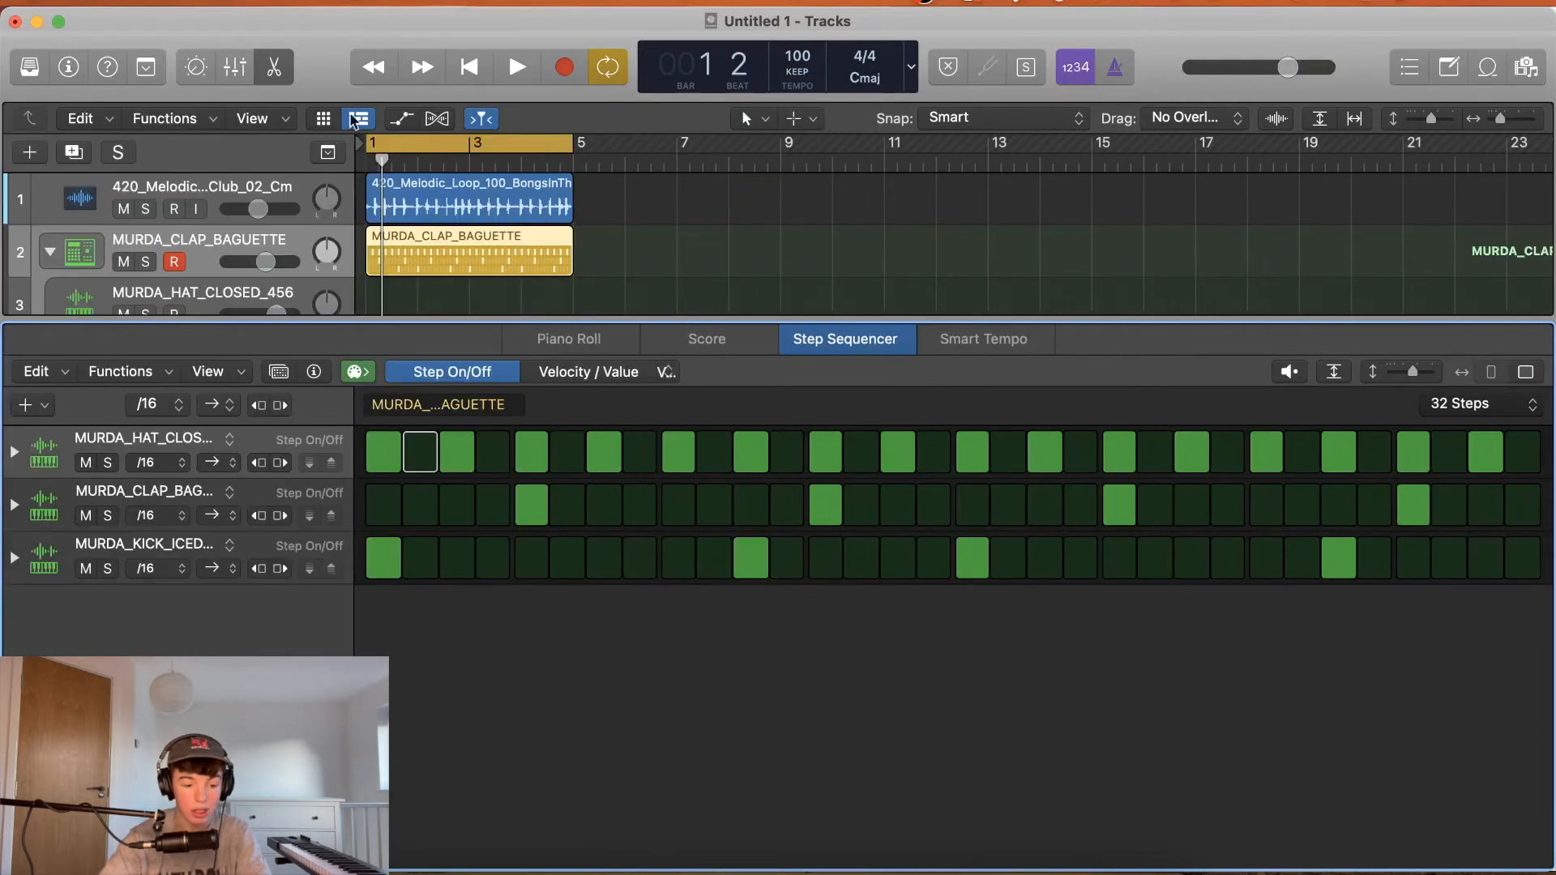
click(273, 67)
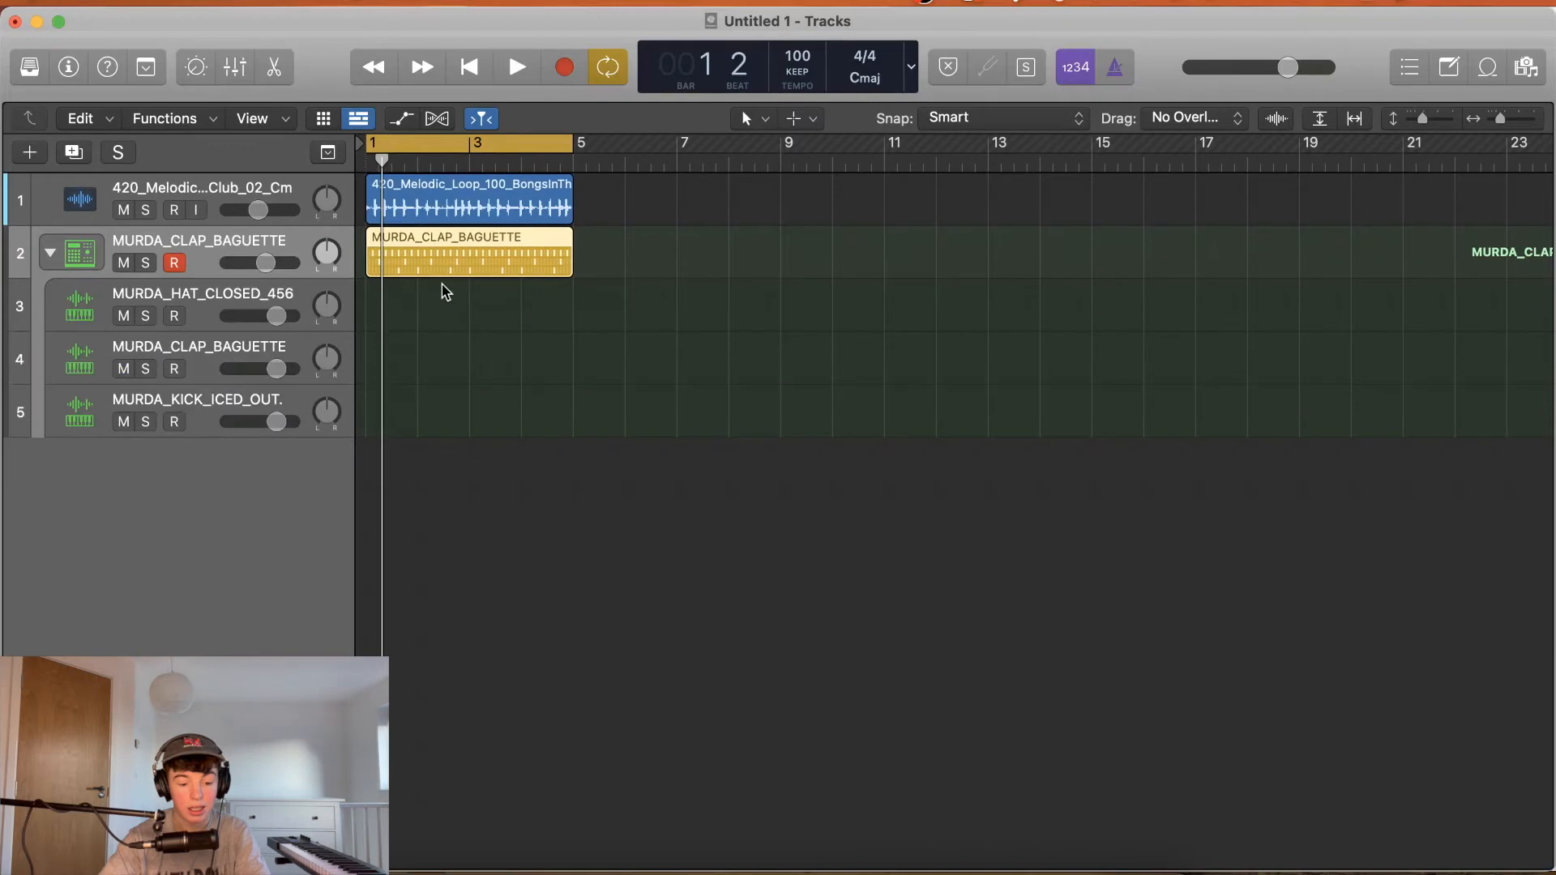
Convert the drum pattern region to a MIDI region, separate it by note pitch onto the individual drum tracks, and close the editor.
right_click(514, 255)
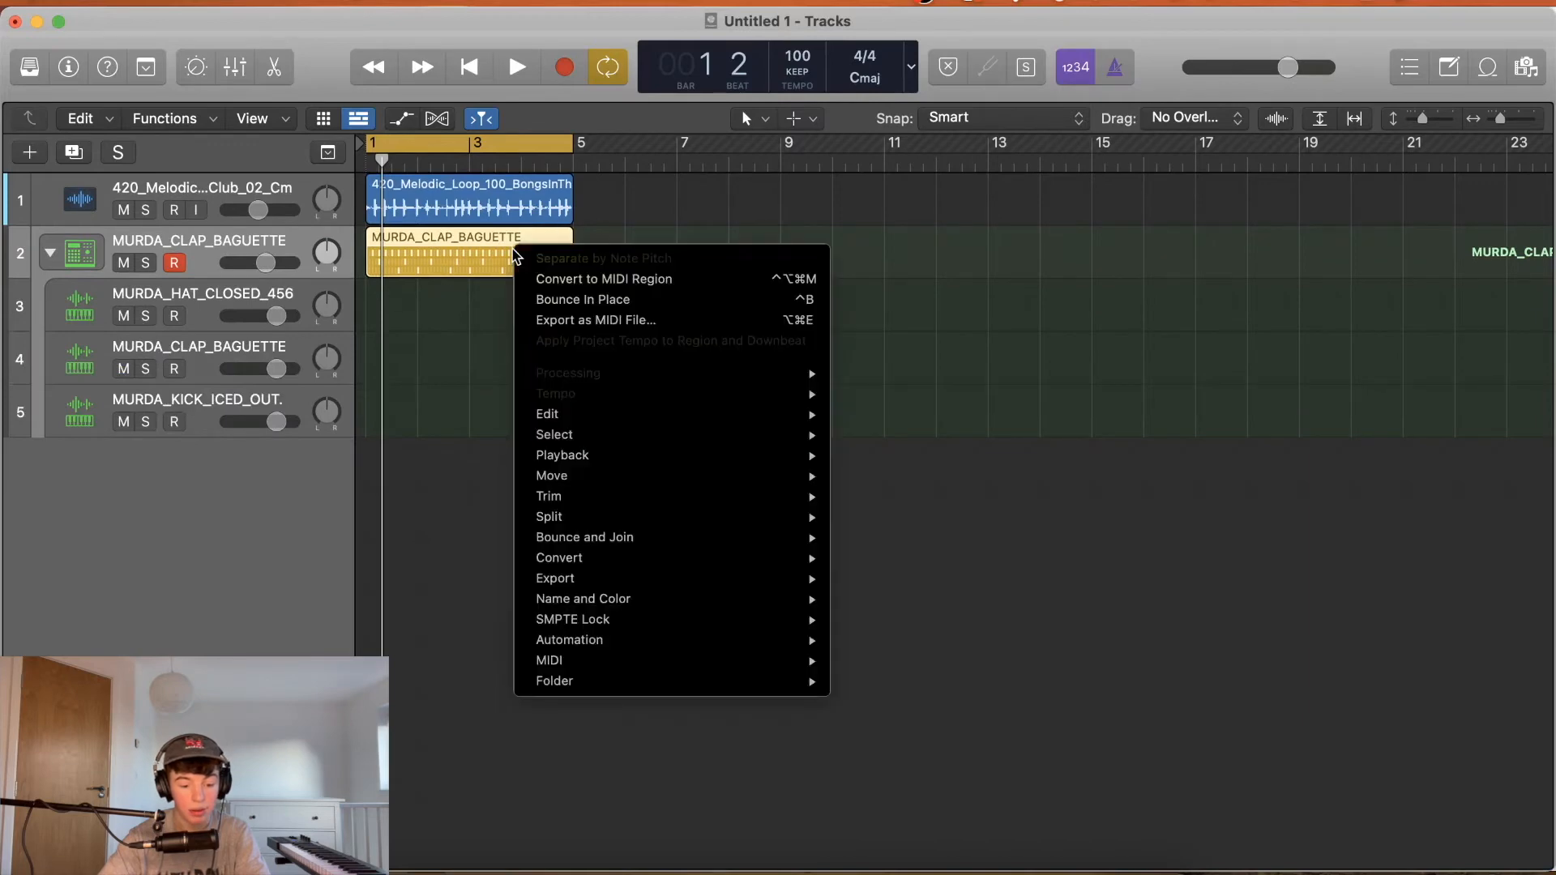
click(567, 278)
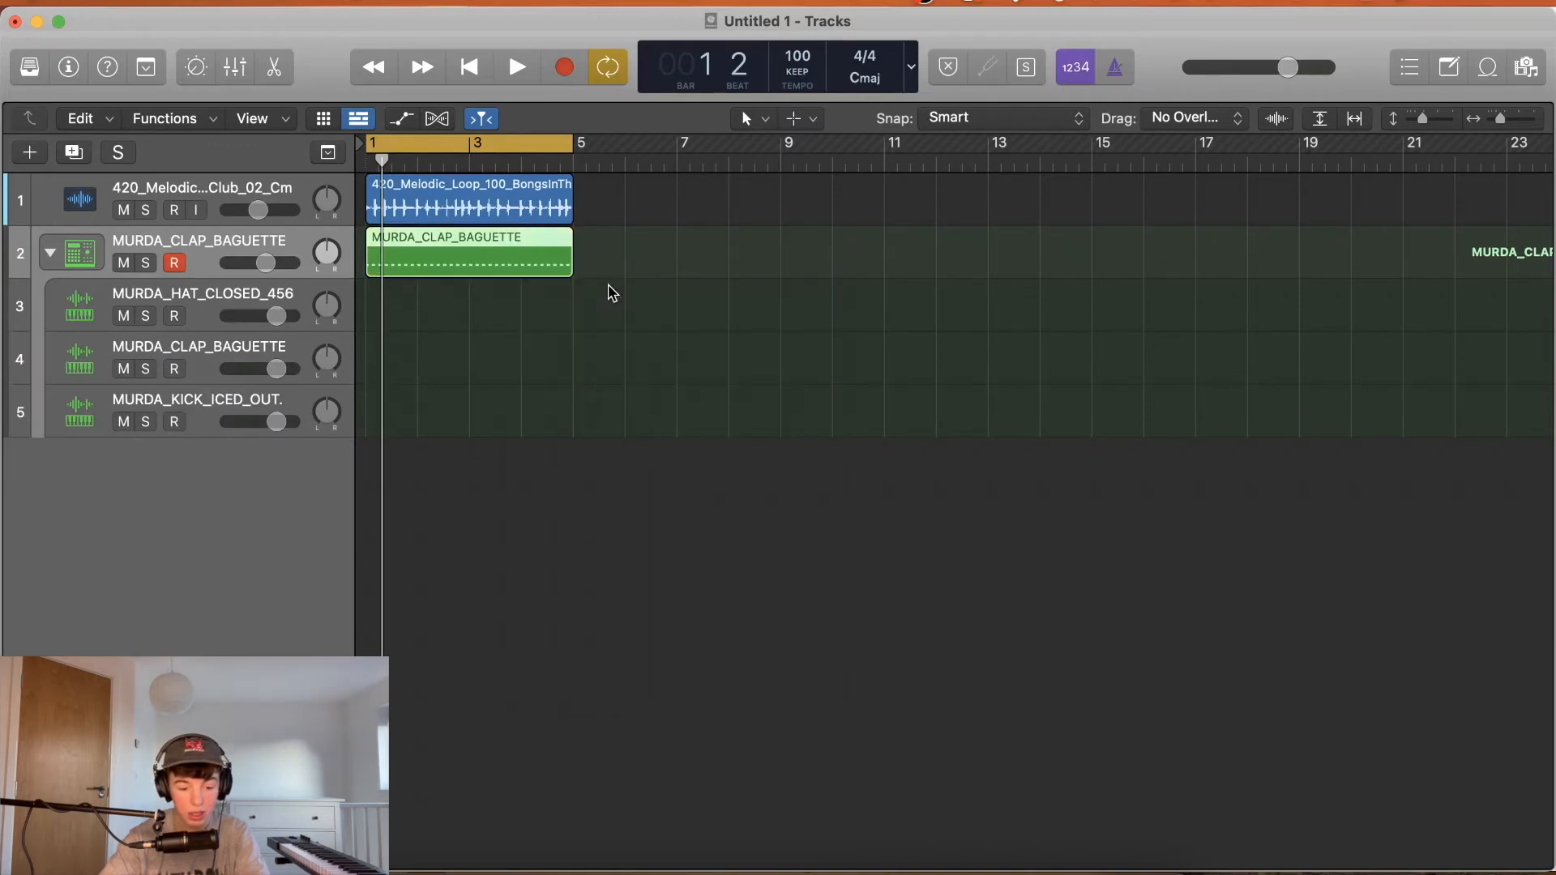
double_click(469, 270)
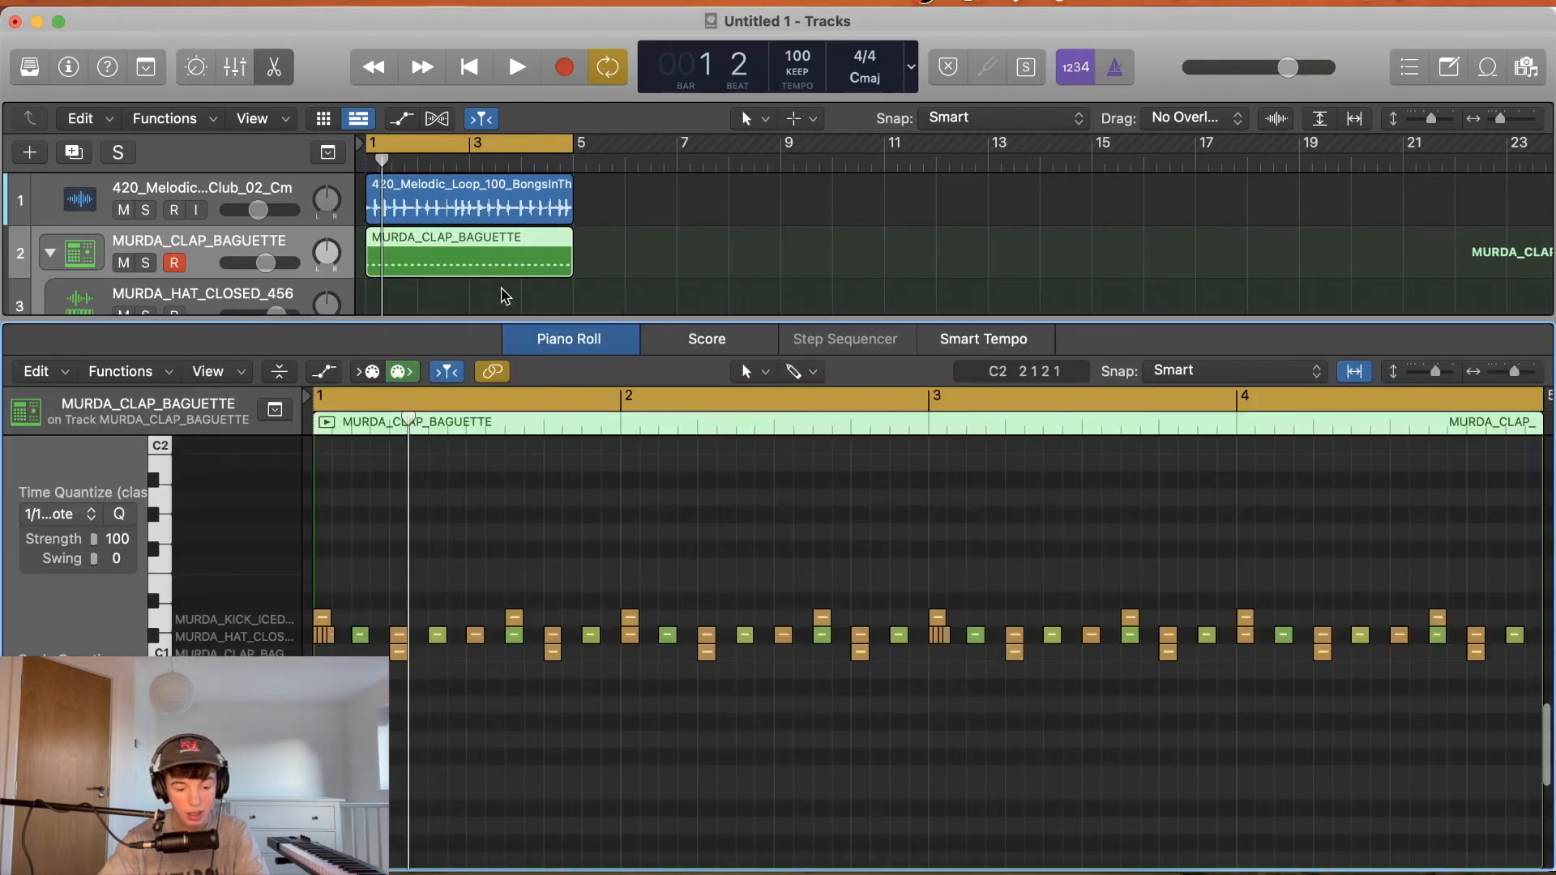
right_click(489, 264)
click(590, 290)
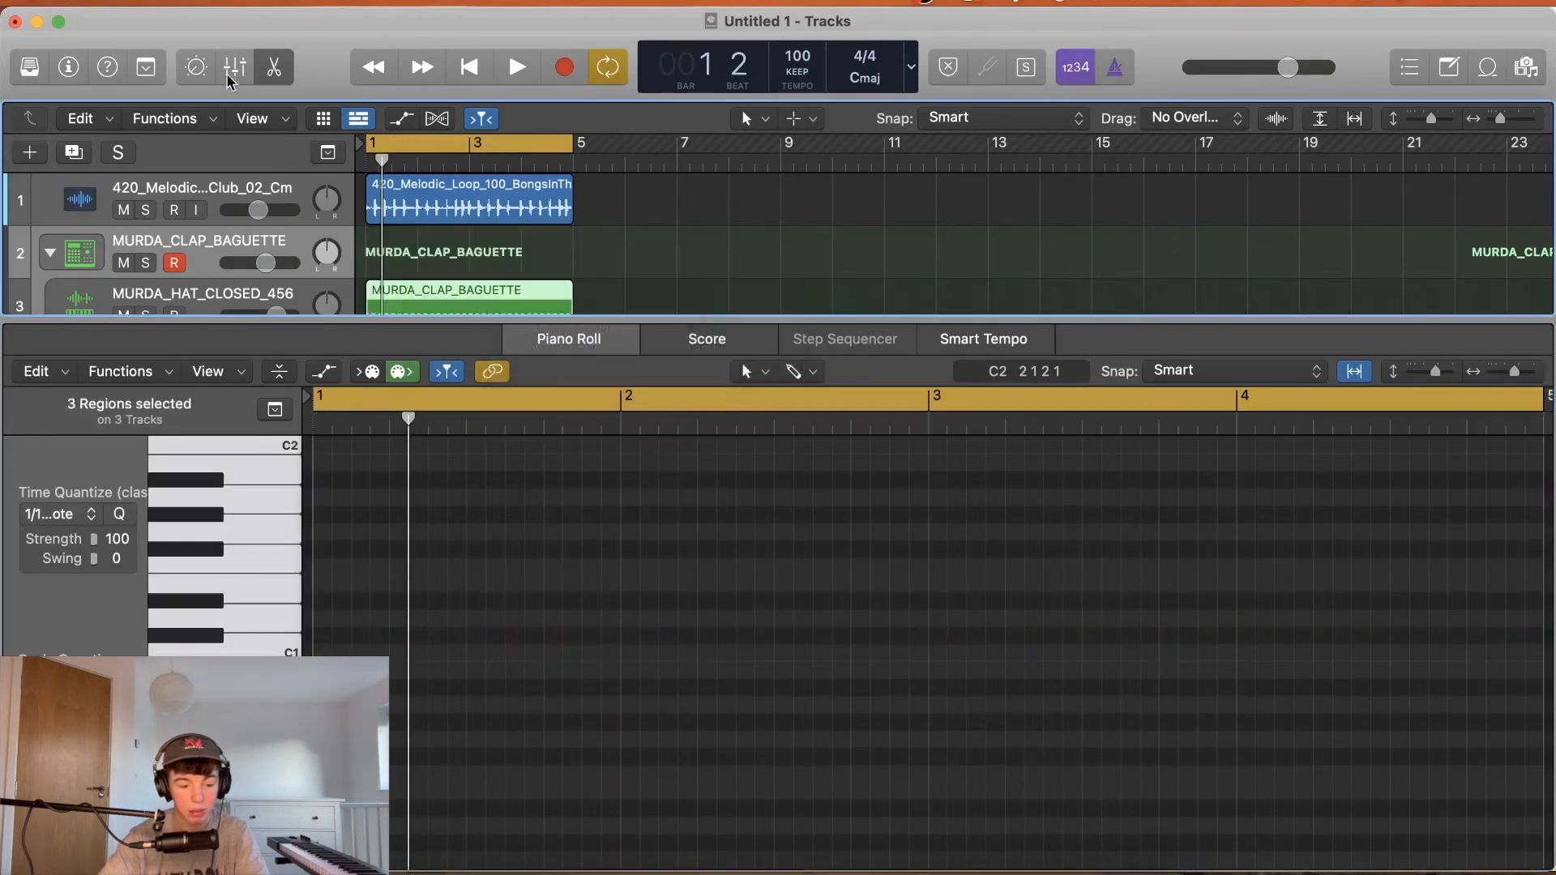
click(275, 68)
click(677, 344)
click(567, 312)
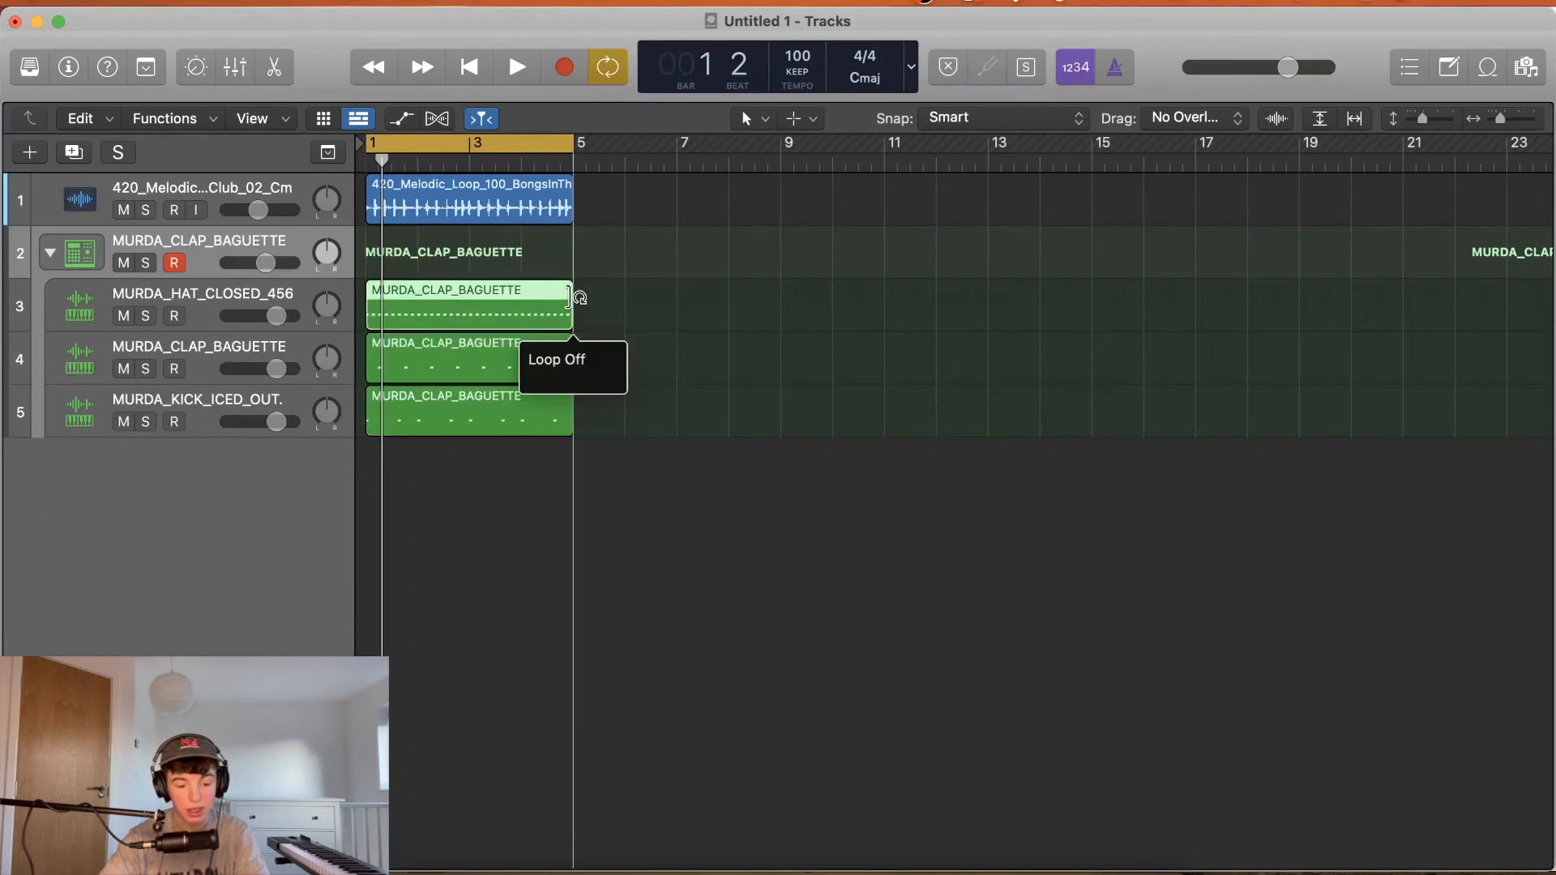
drag(625, 319, 409, 583)
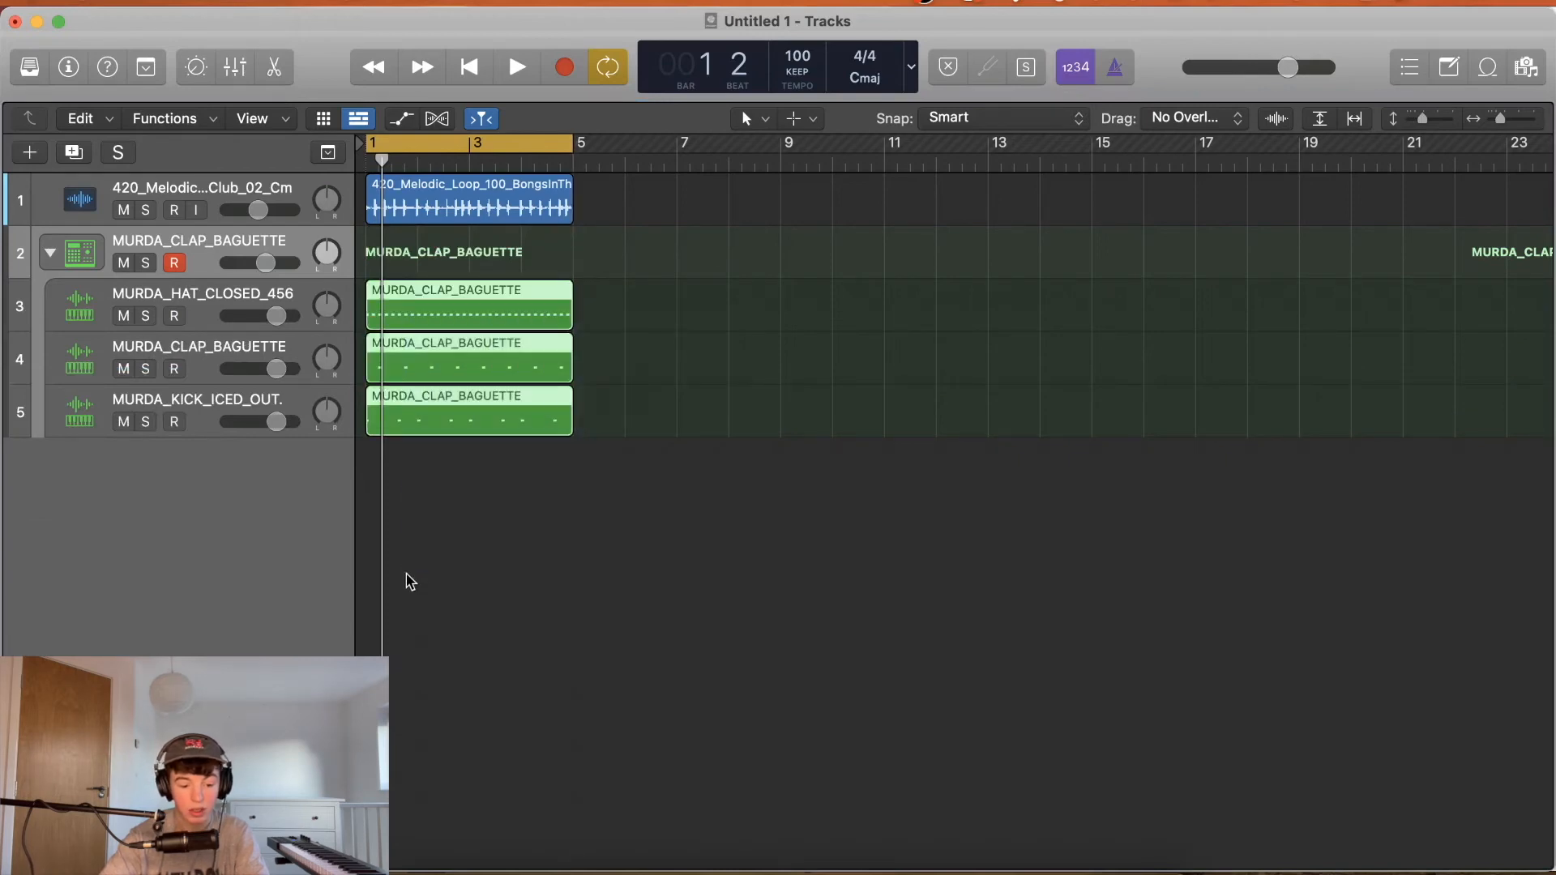
click(671, 287)
Open the closed hat's MIDI region in the Piano Roll and play its opening roll.
double_click(461, 288)
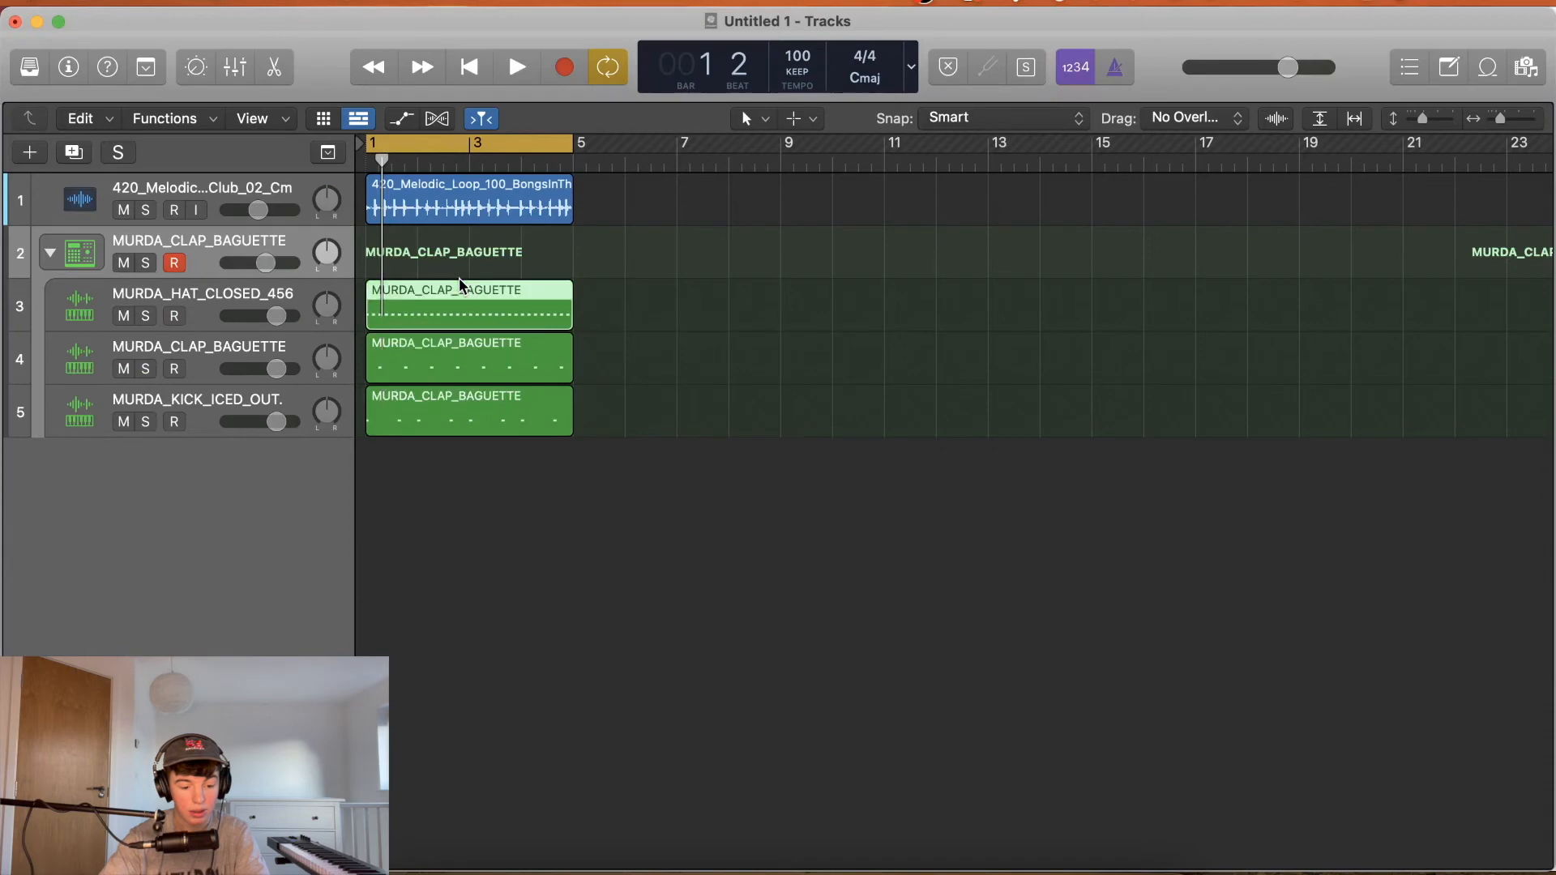
scroll(481, 653, up, 5)
scroll(481, 653, left, 3)
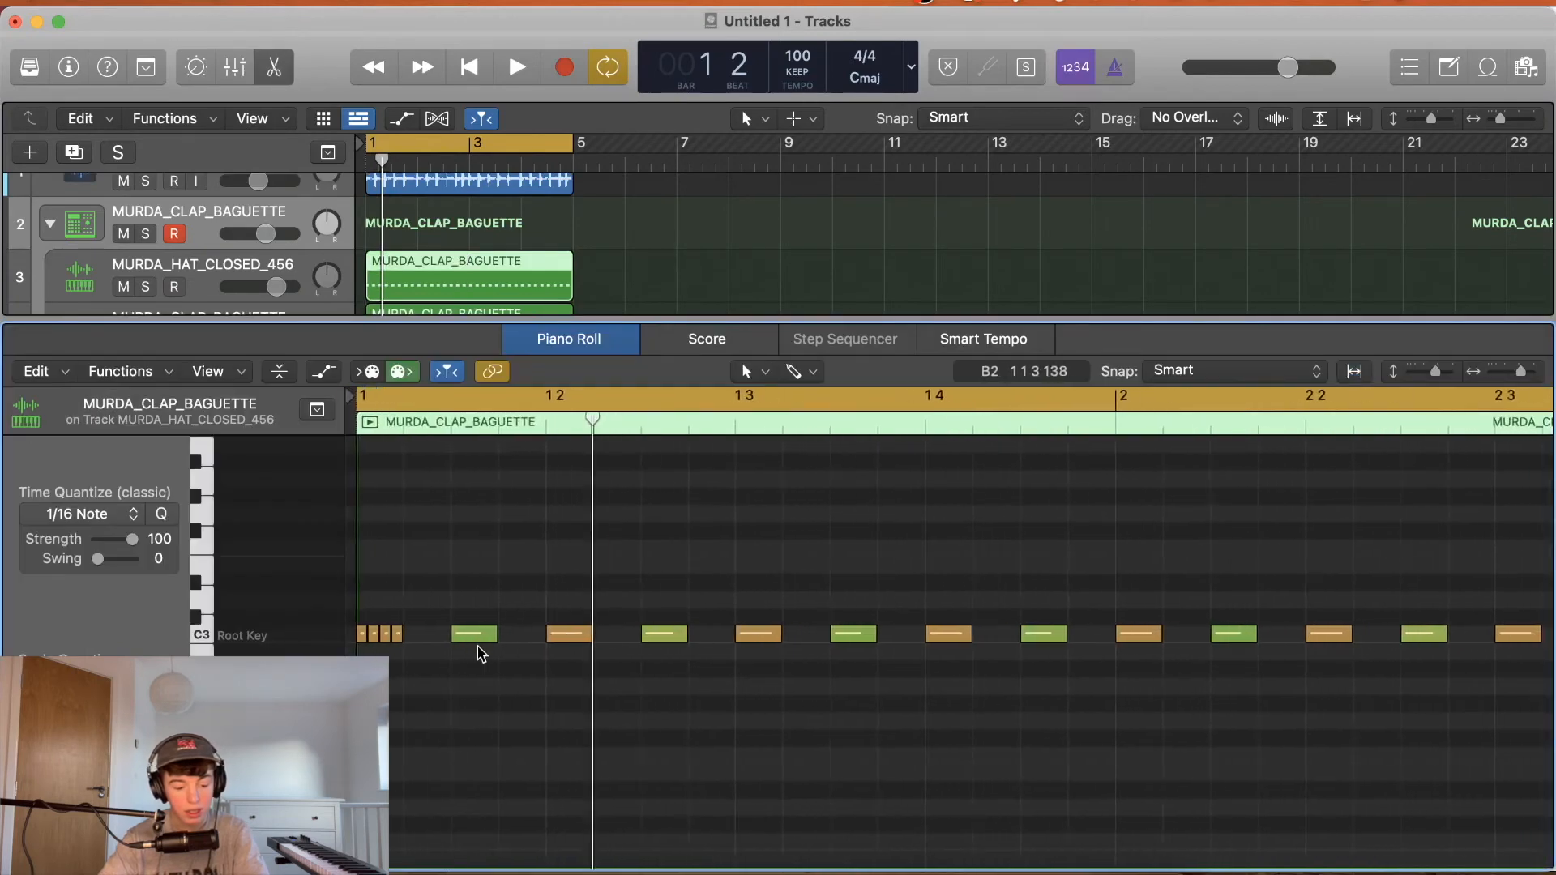
scroll(481, 654, up, 8)
scroll(481, 653, down, 6)
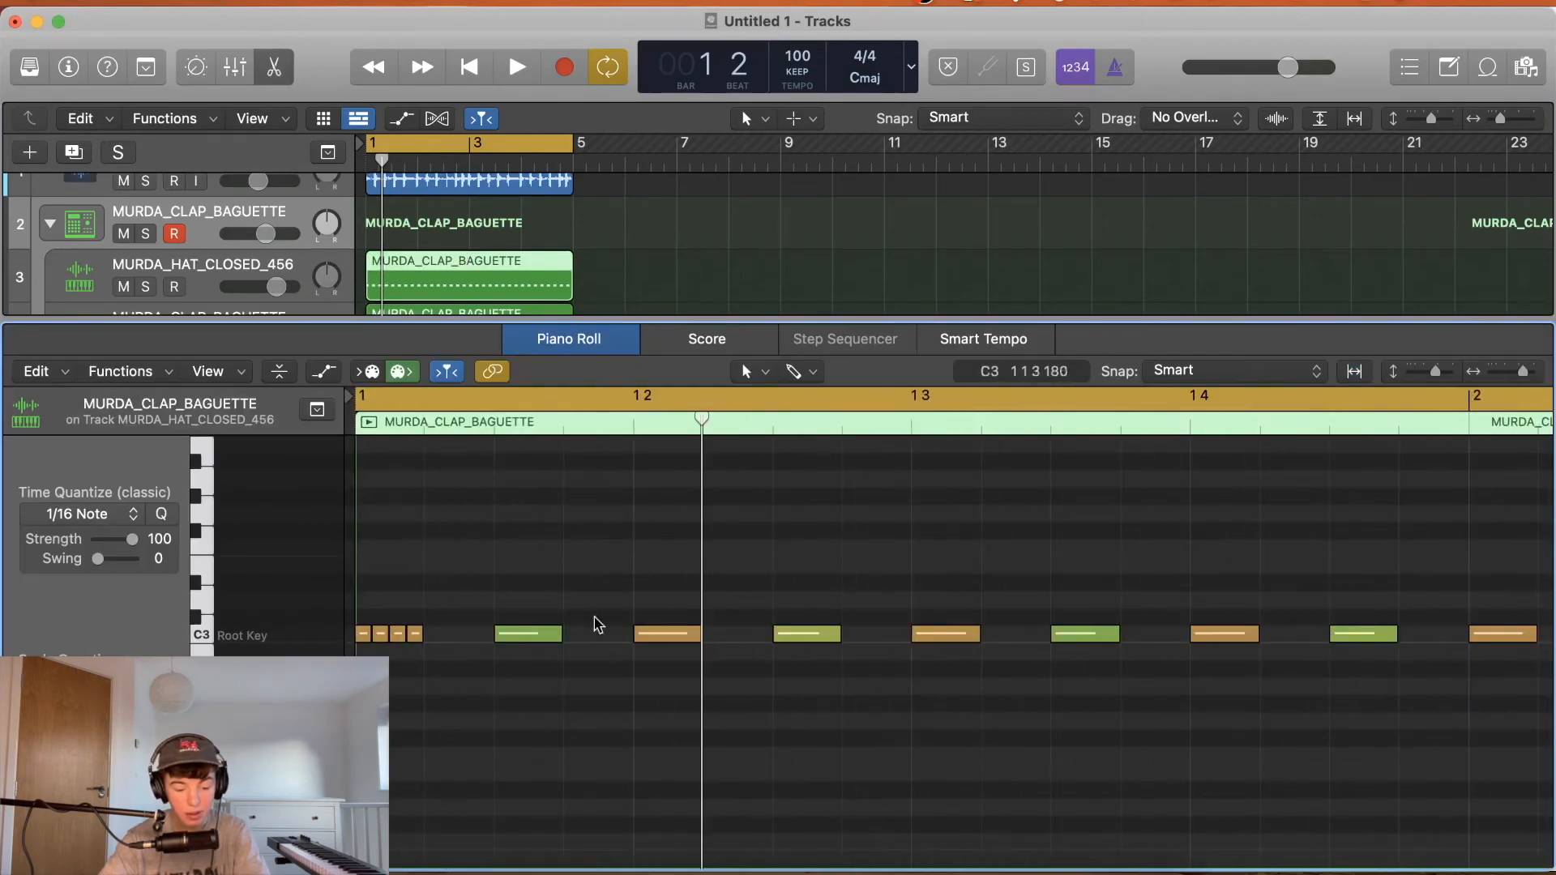
key(space)
key(space)
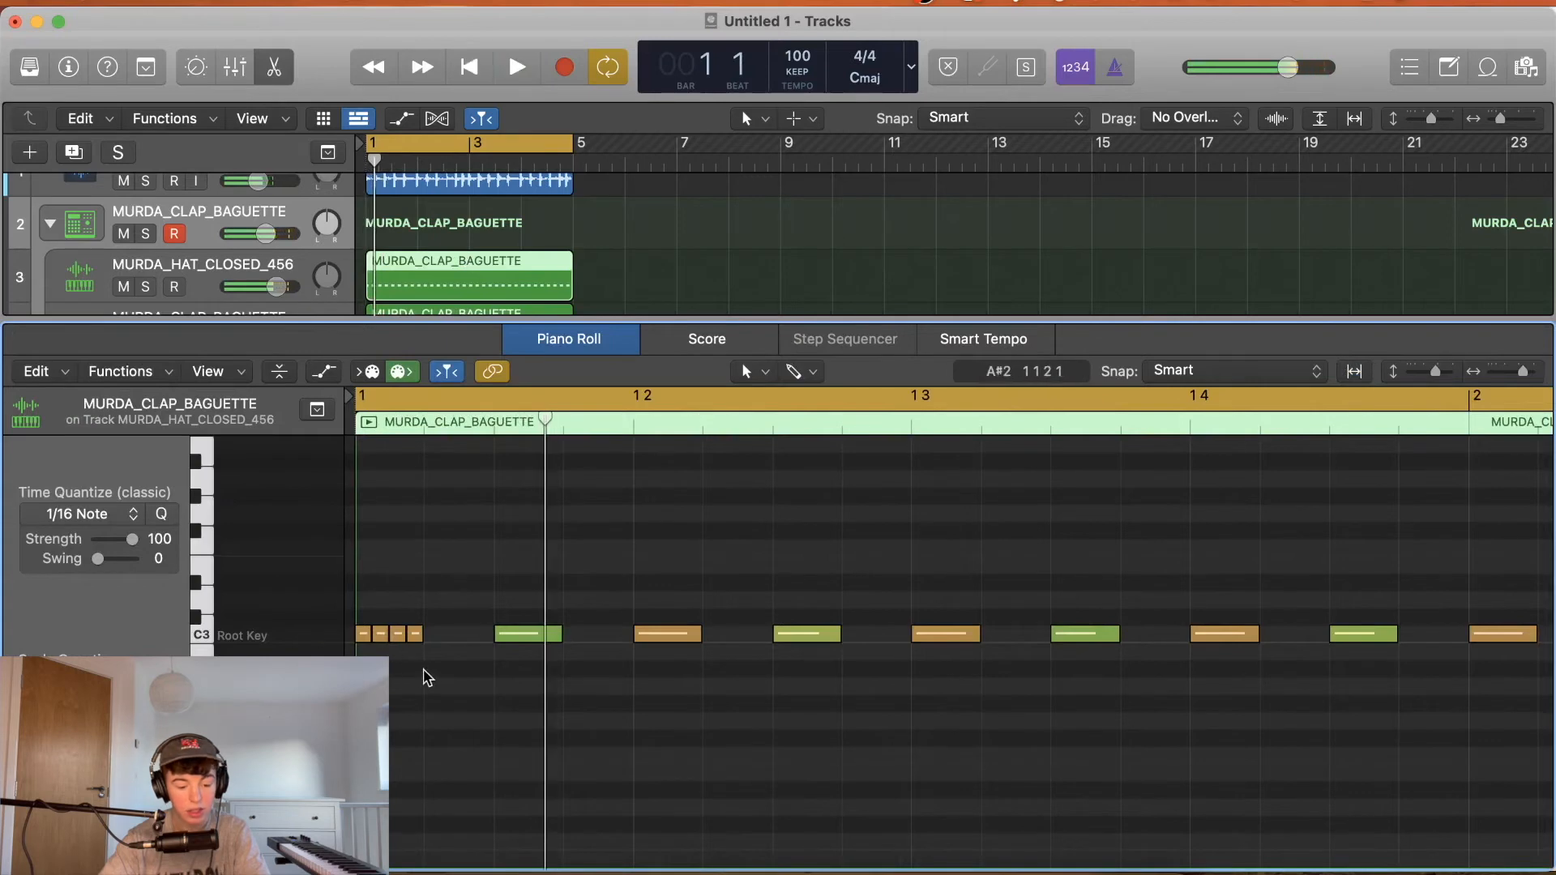
Try transposing the four opening hat roll notes upward together, listen, and return them to C3.
drag(422, 677, 348, 621)
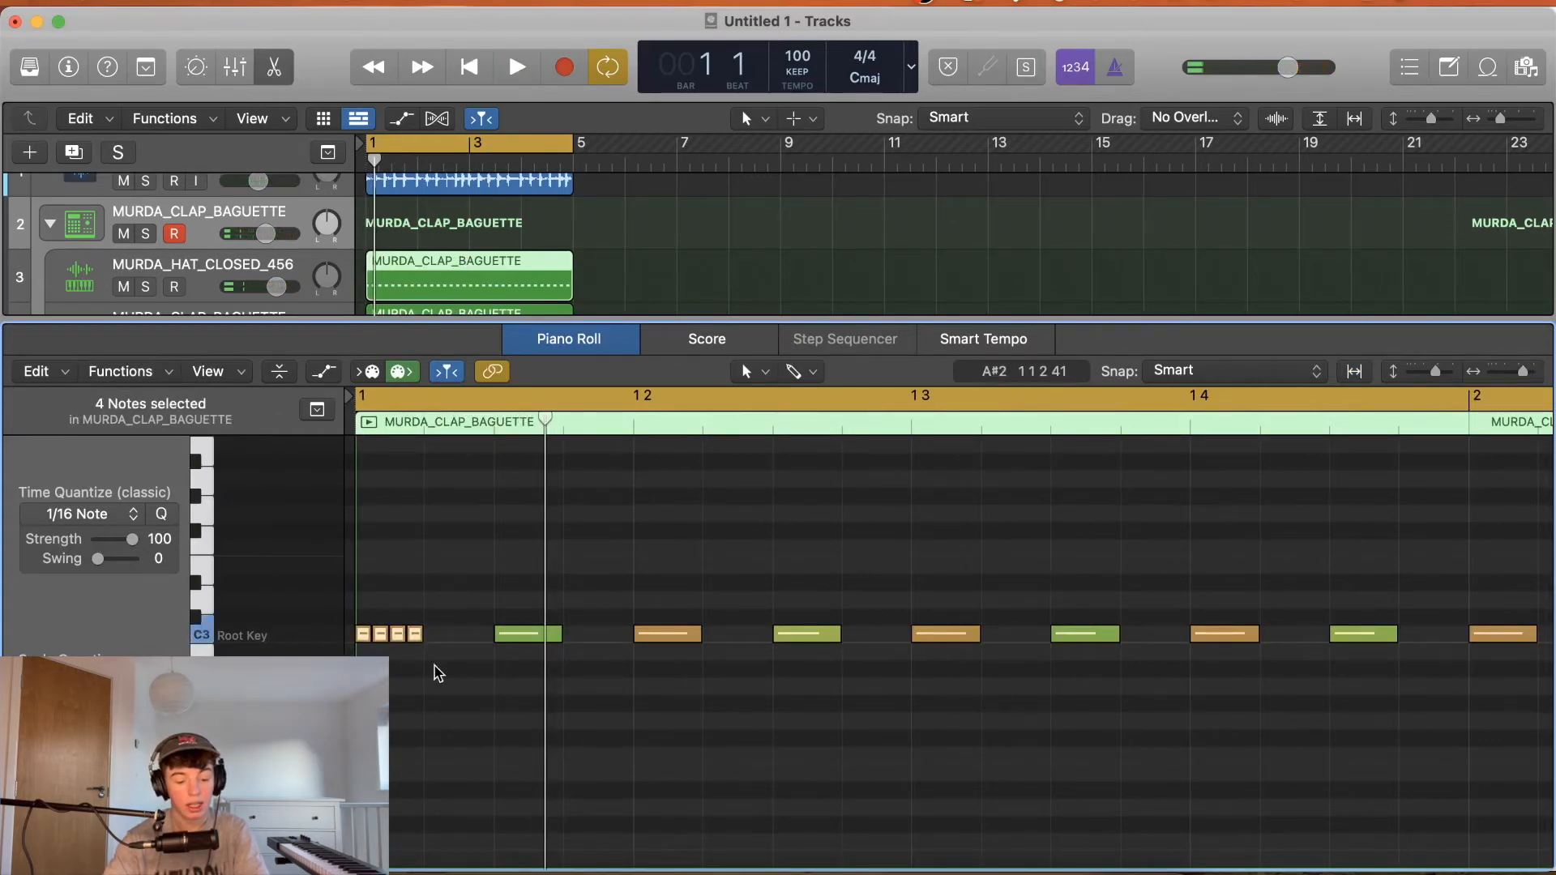
key(alt+Up)
key(alt+Up)
key(alt+Up)
key(alt+Up)
key(alt+Up)
key(alt+Up)
key(space)
key(space)
key(alt+Down)
key(alt+Down)
key(alt+Down)
key(alt+Down)
key(alt+Down)
key(alt+Down)
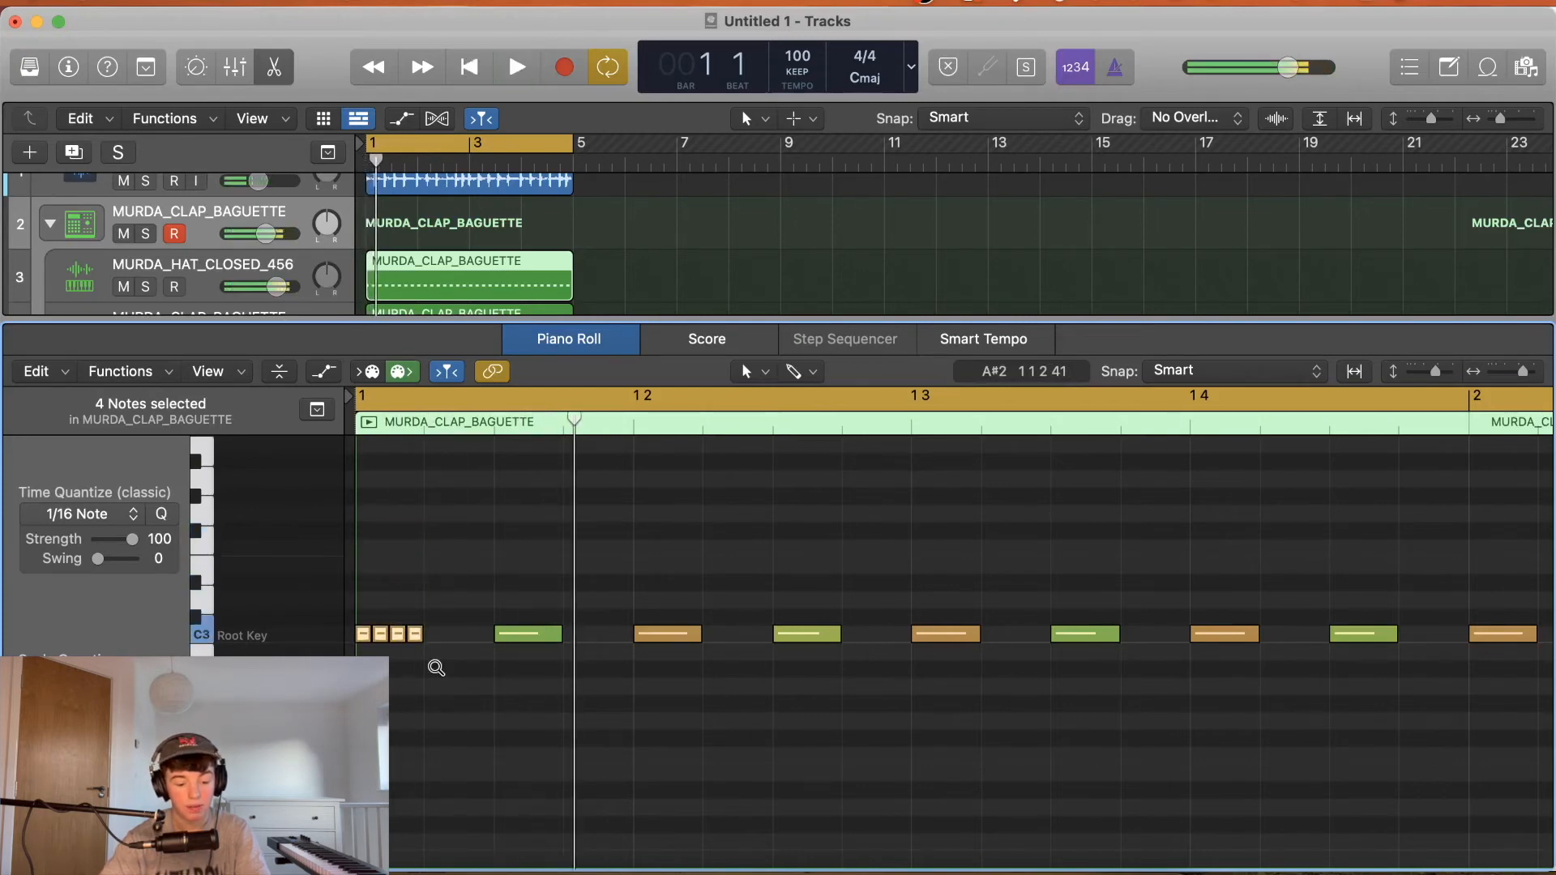
click(397, 661)
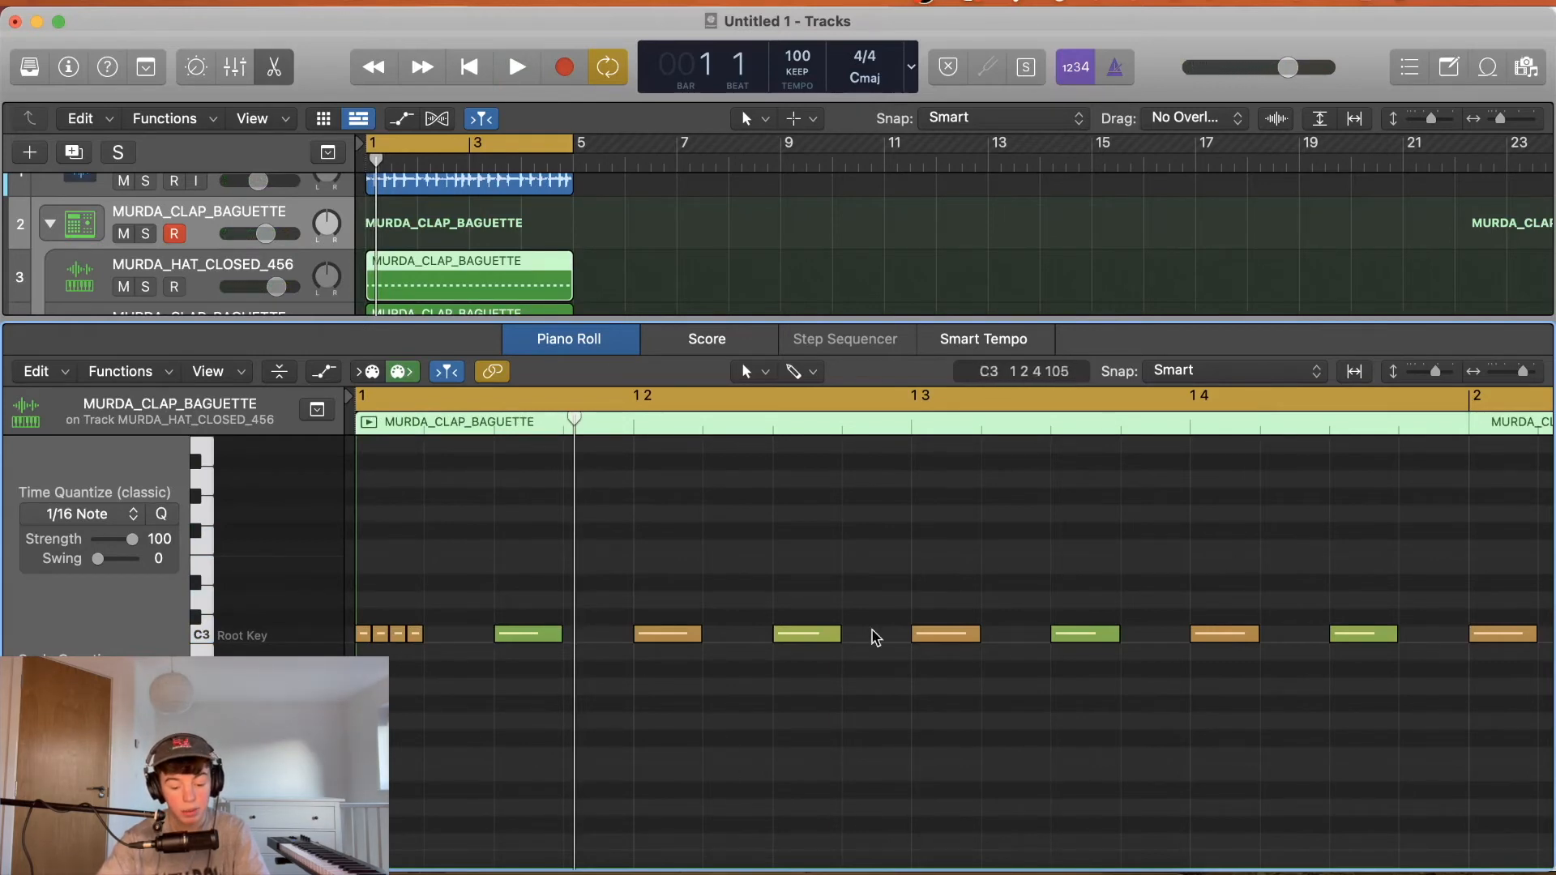
Assign the Brush Tool as the Piano Roll's secondary tool.
click(799, 370)
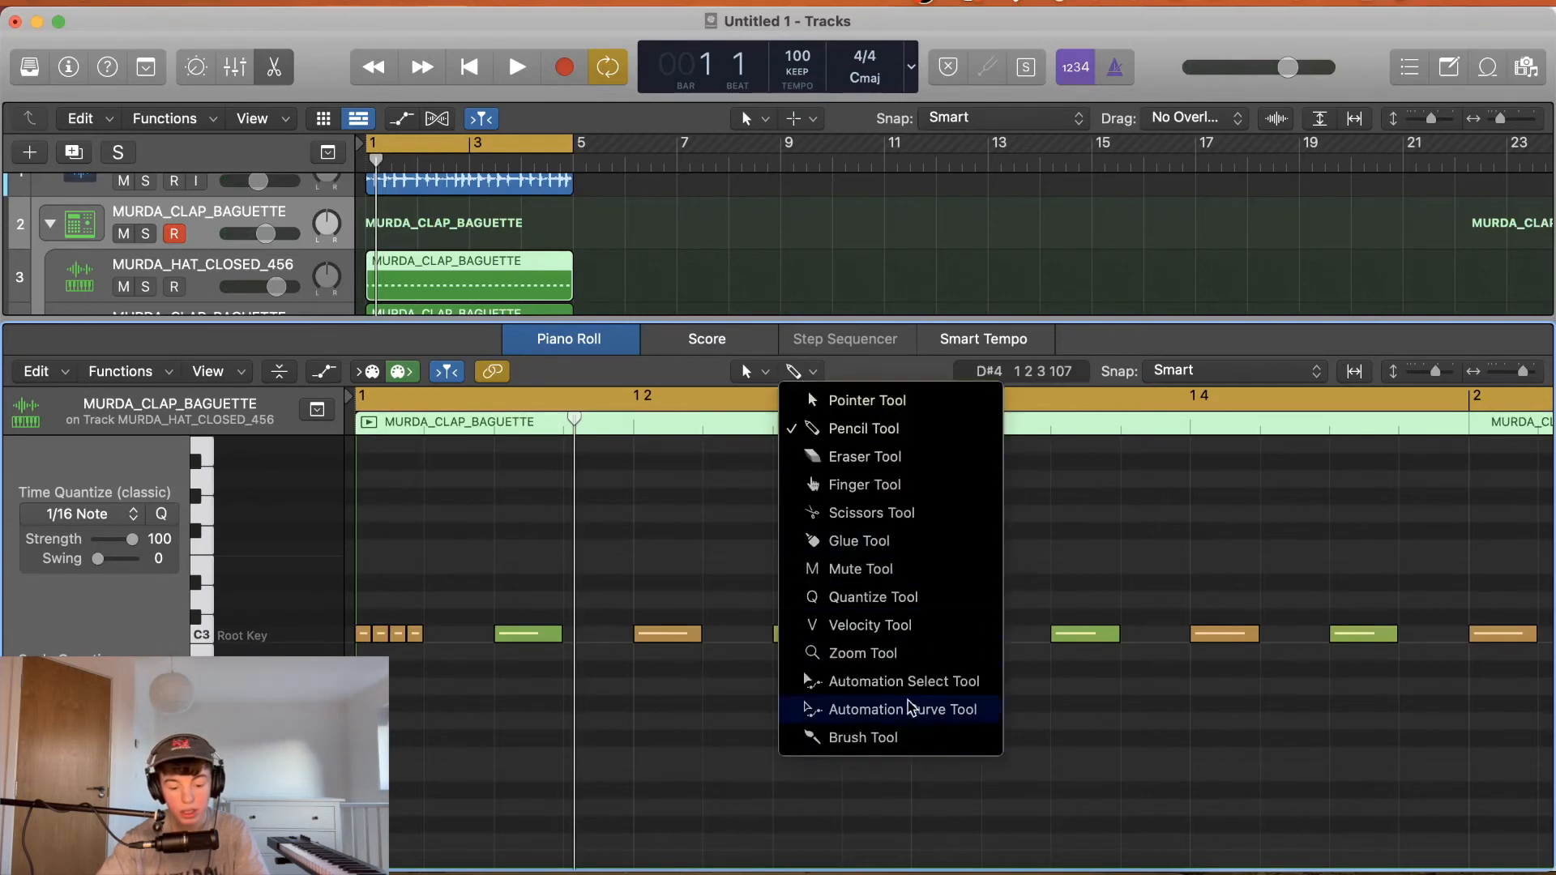
click(852, 739)
key(t)
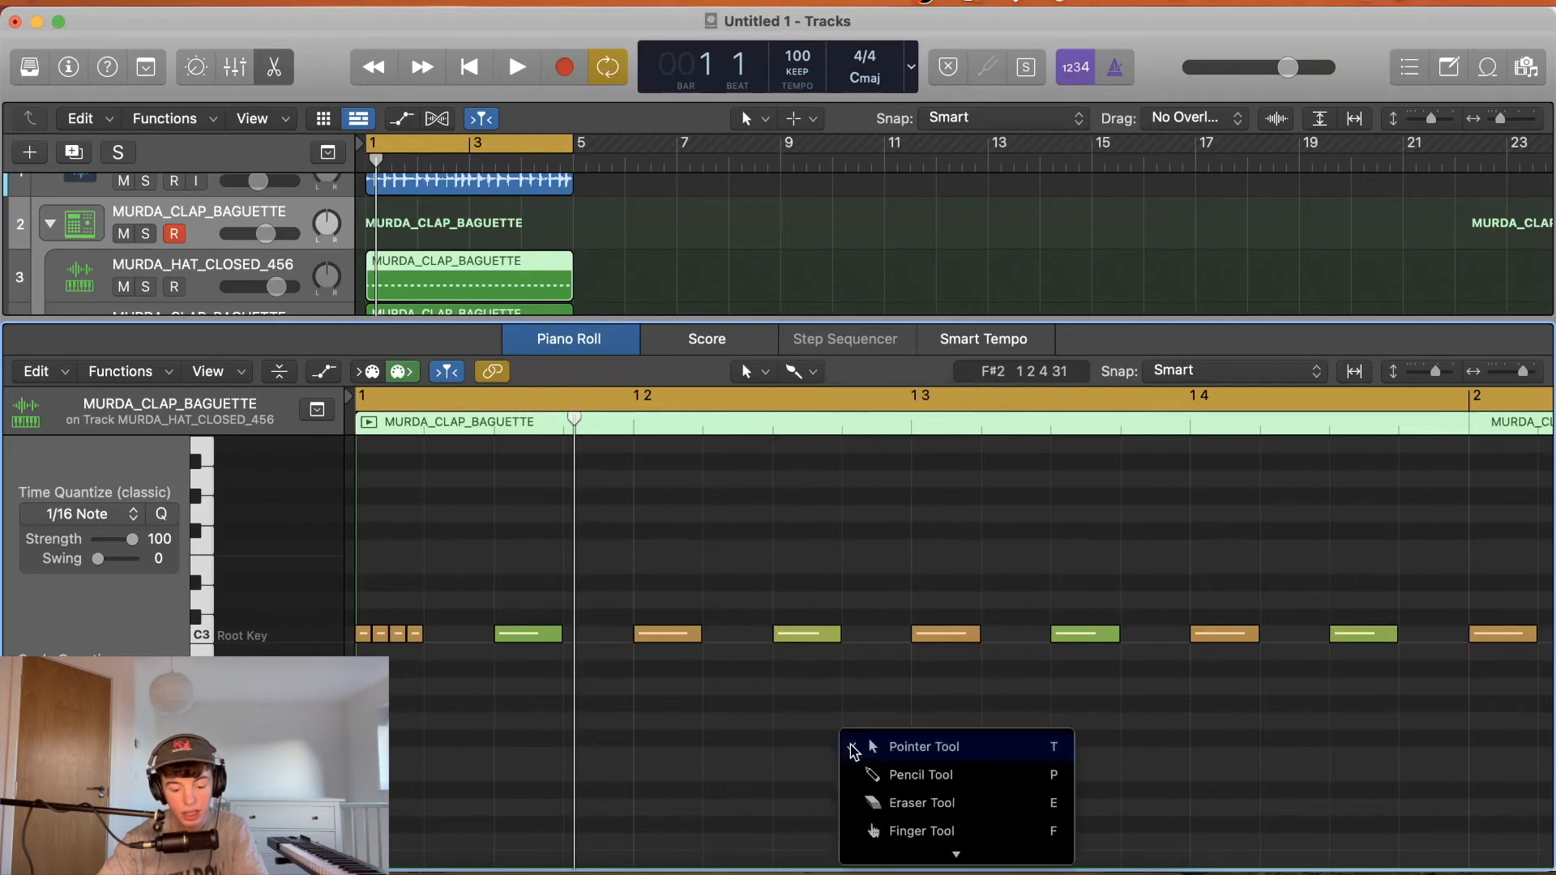
key(Escape)
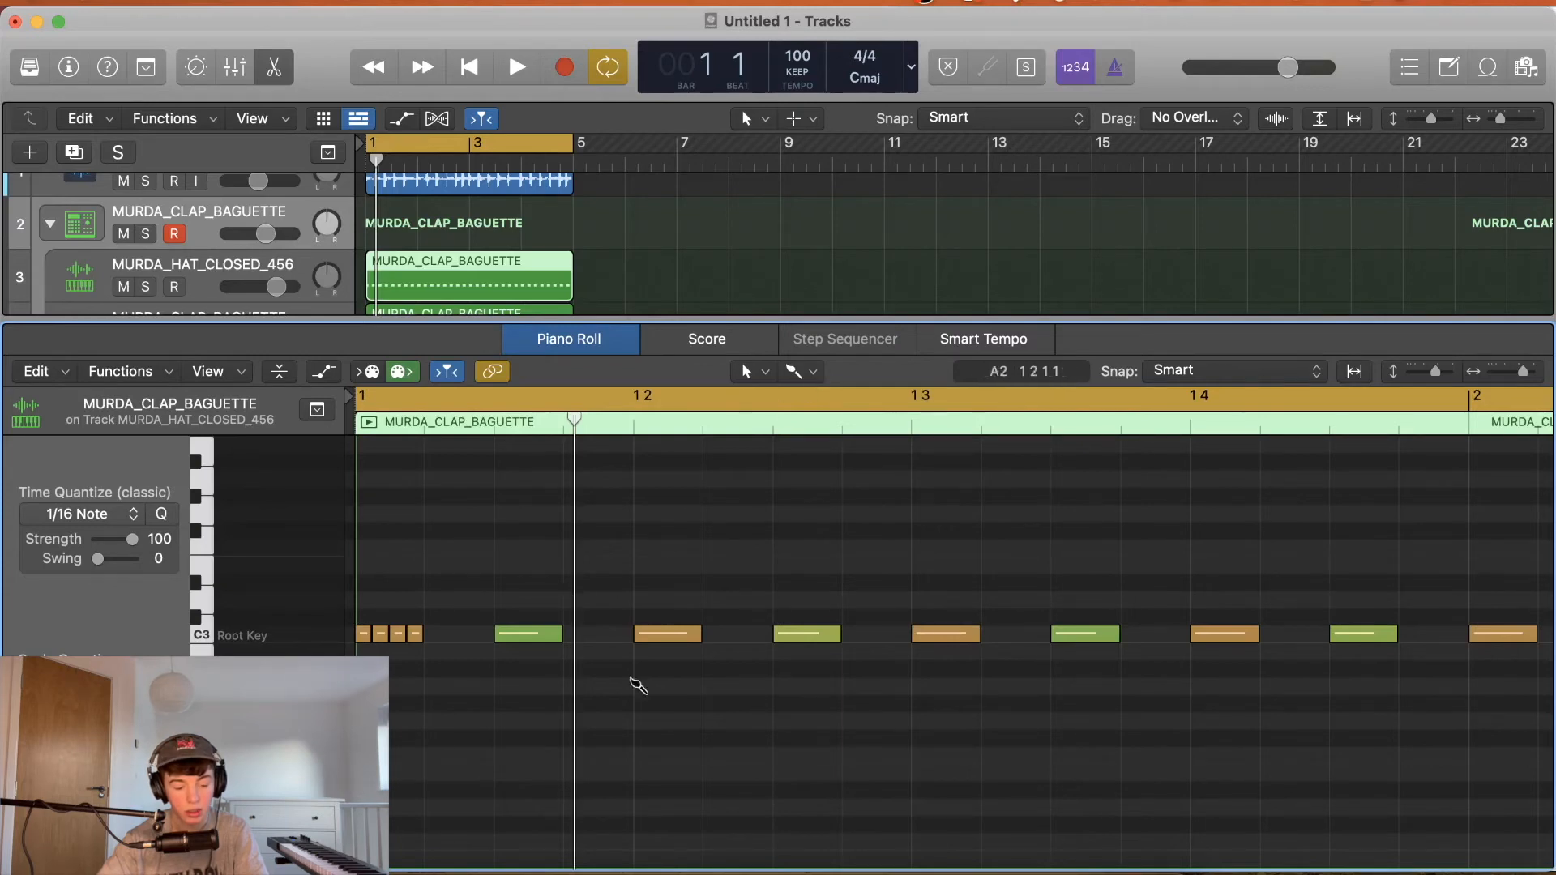
Try brushing closed hats after the opening roll at 1/16 and 1/32 note quantize, removing each attempt.
click(104, 519)
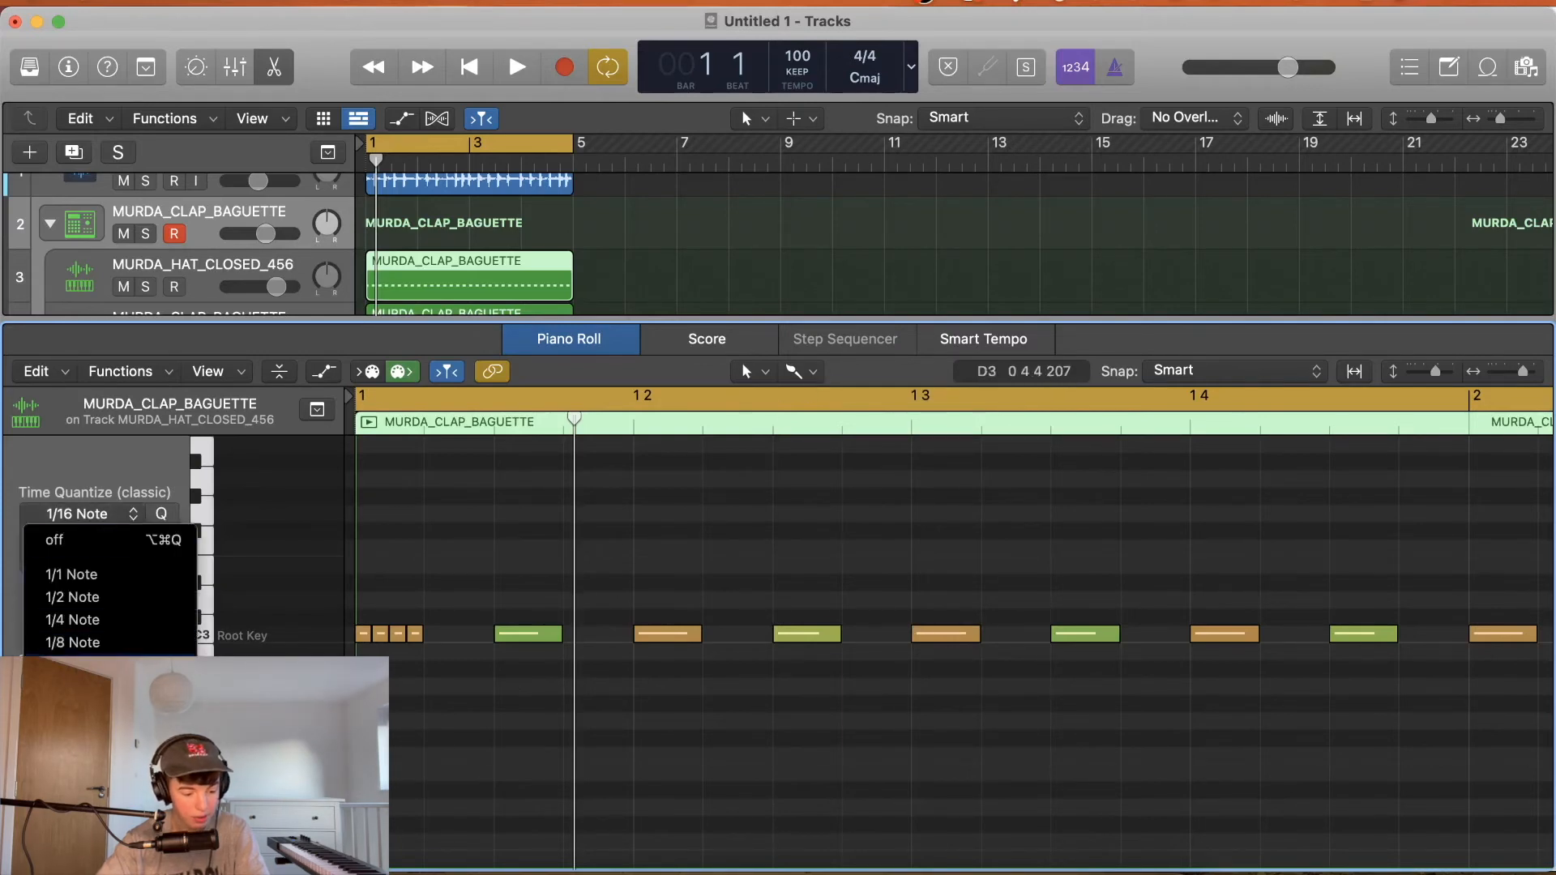
click(450, 677)
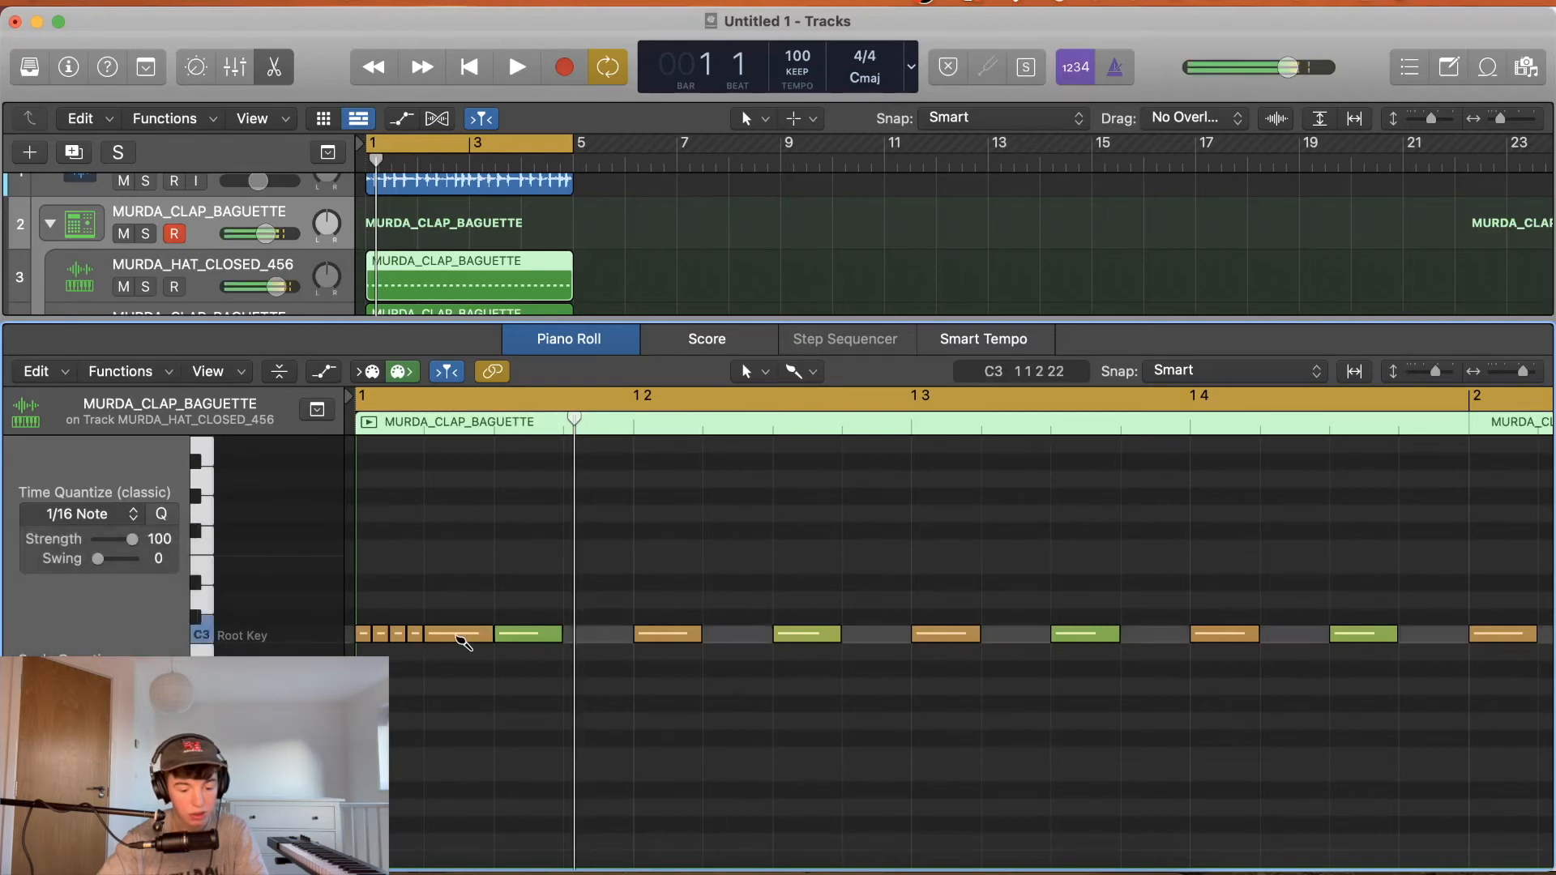
click(456, 638)
double_click(459, 638)
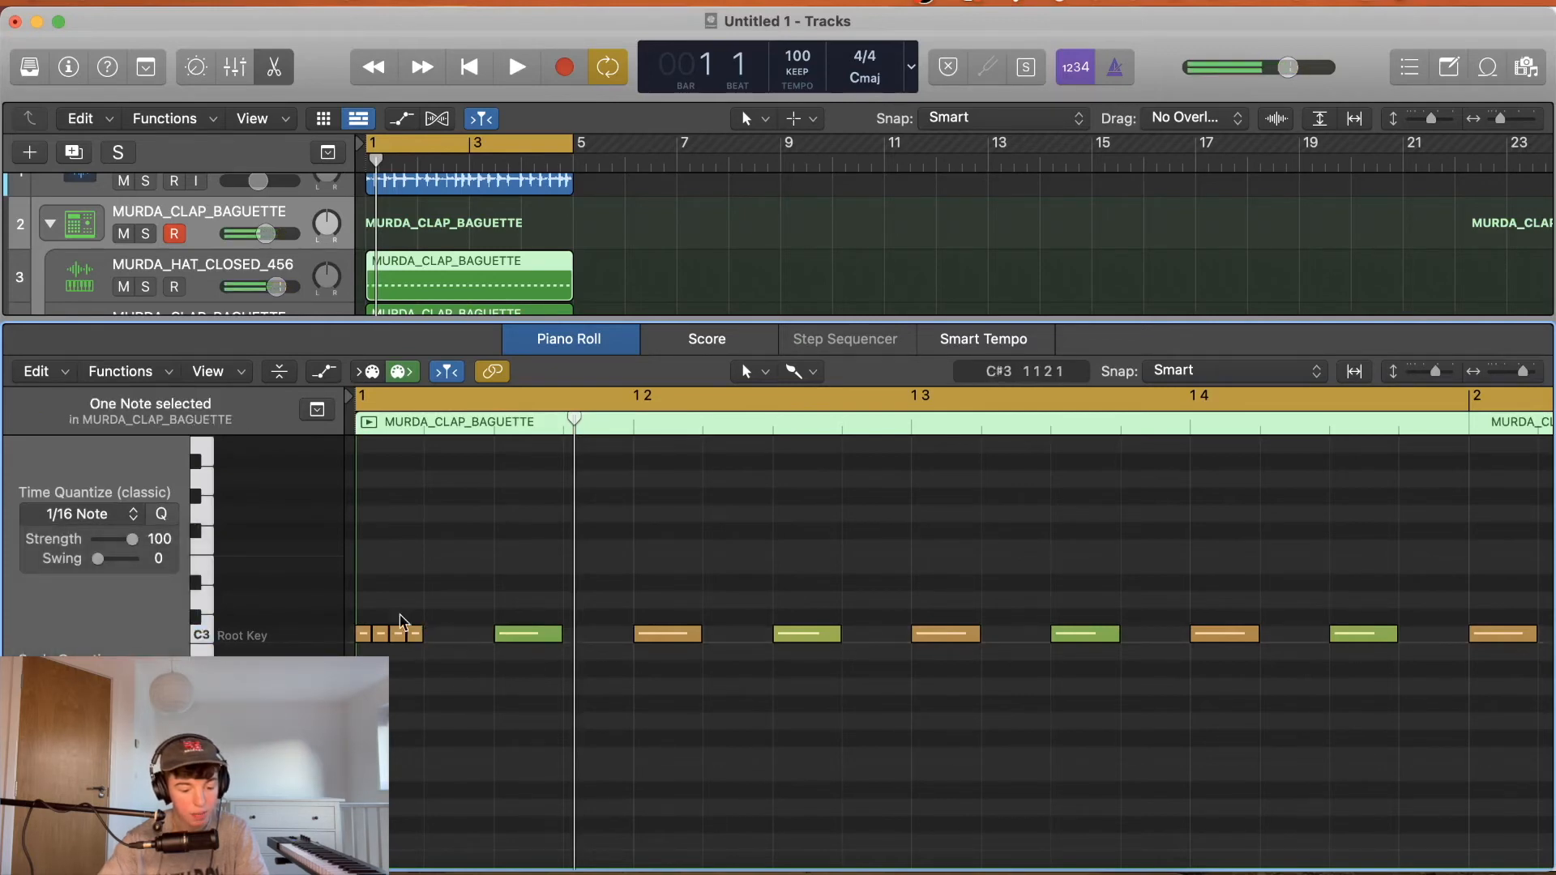
click(89, 514)
click(74, 688)
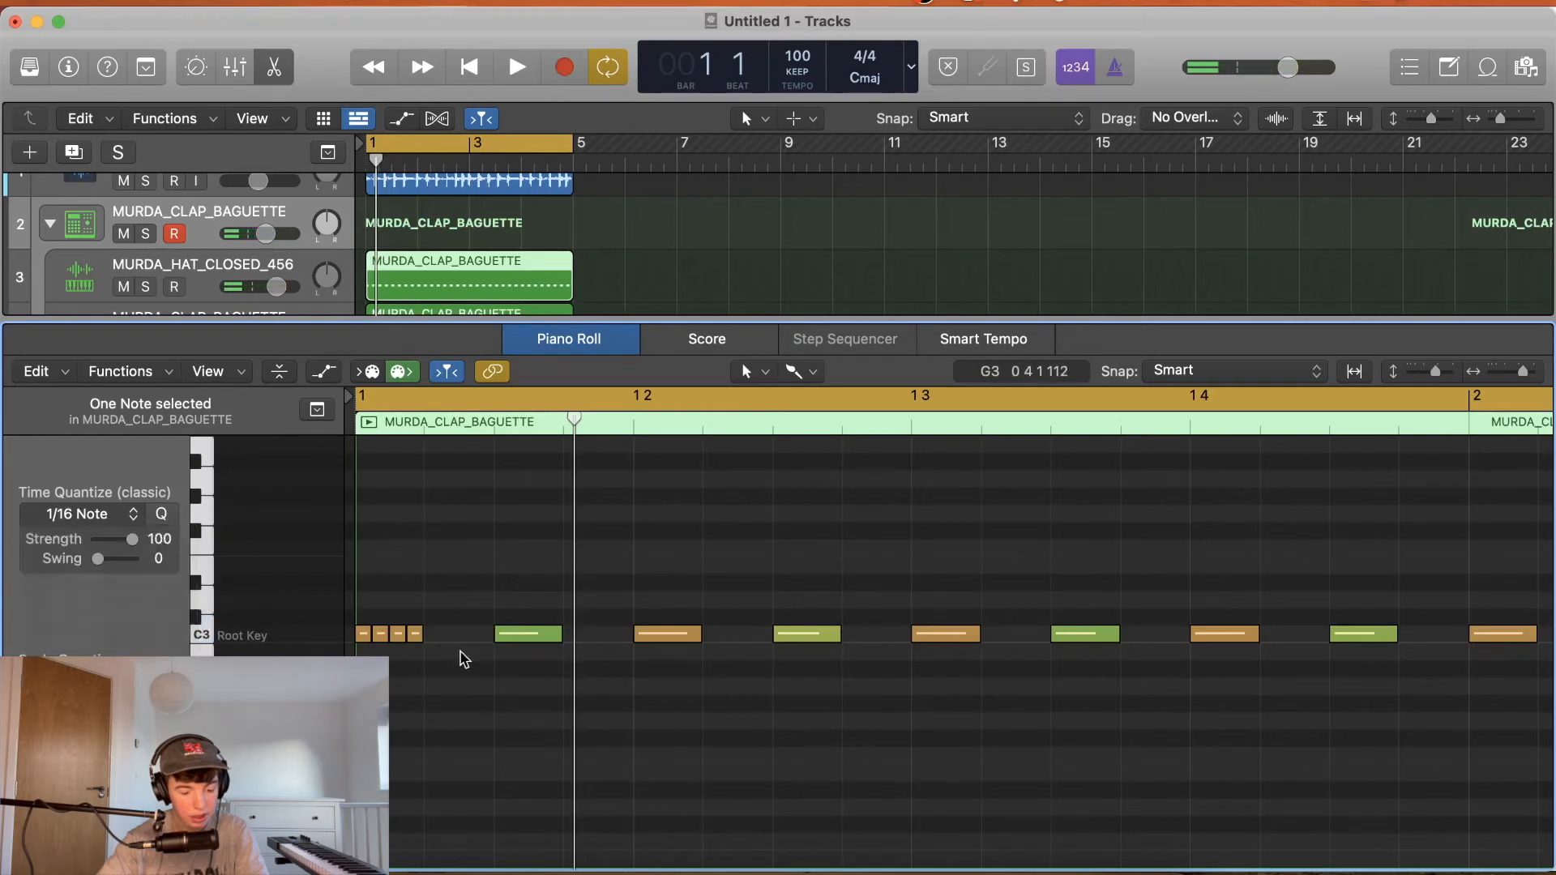
drag(435, 636, 480, 637)
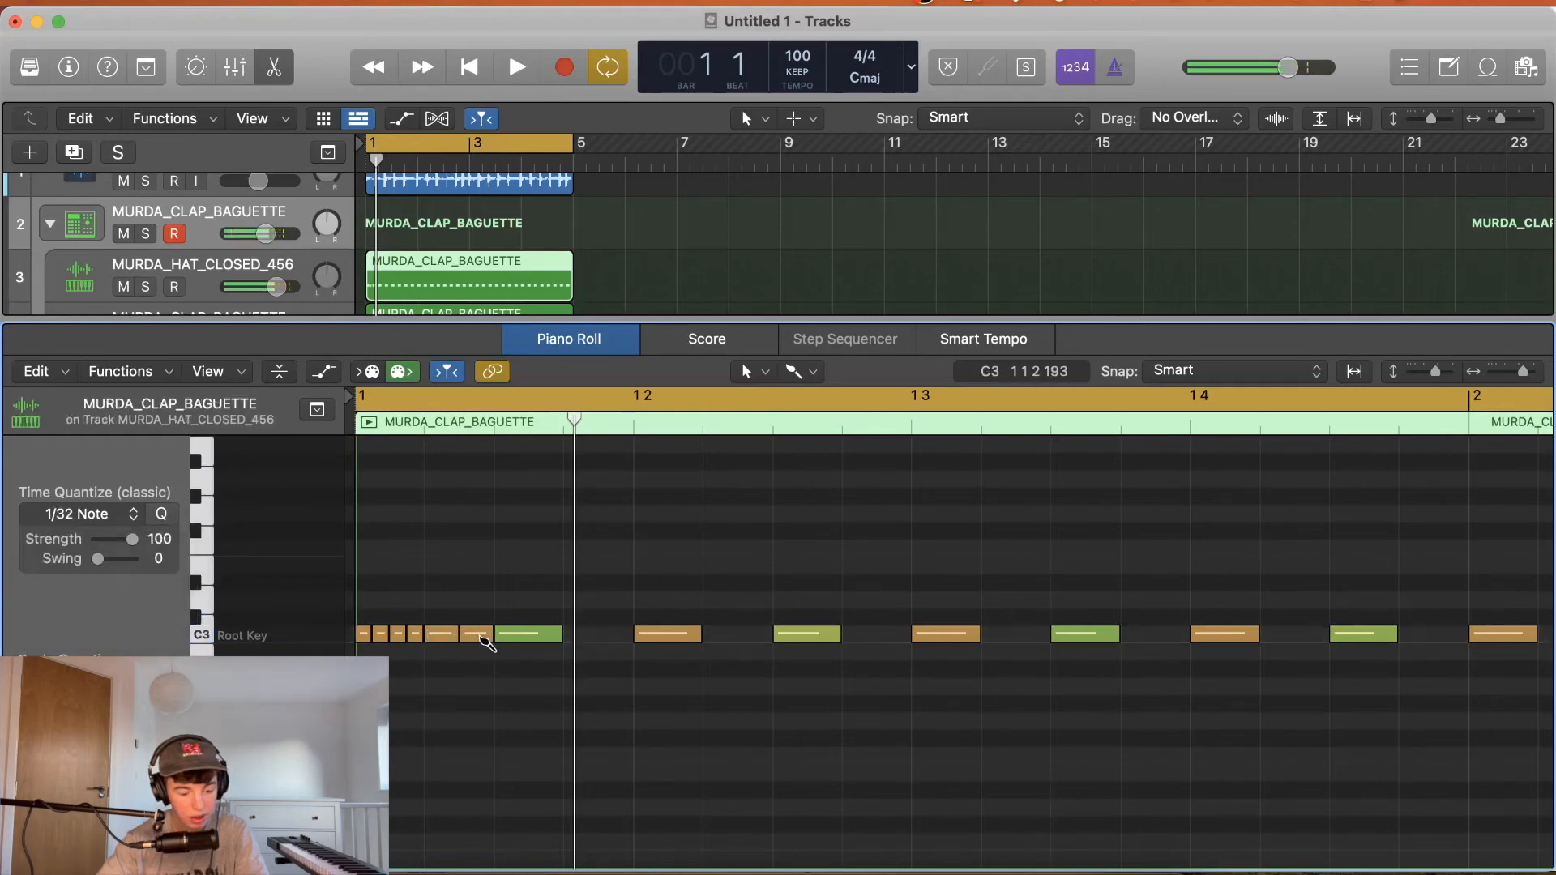
key(super+z)
Set Time Quantize to 1/64 Note and brush four more C3 hats into the gap after the opening roll.
click(90, 514)
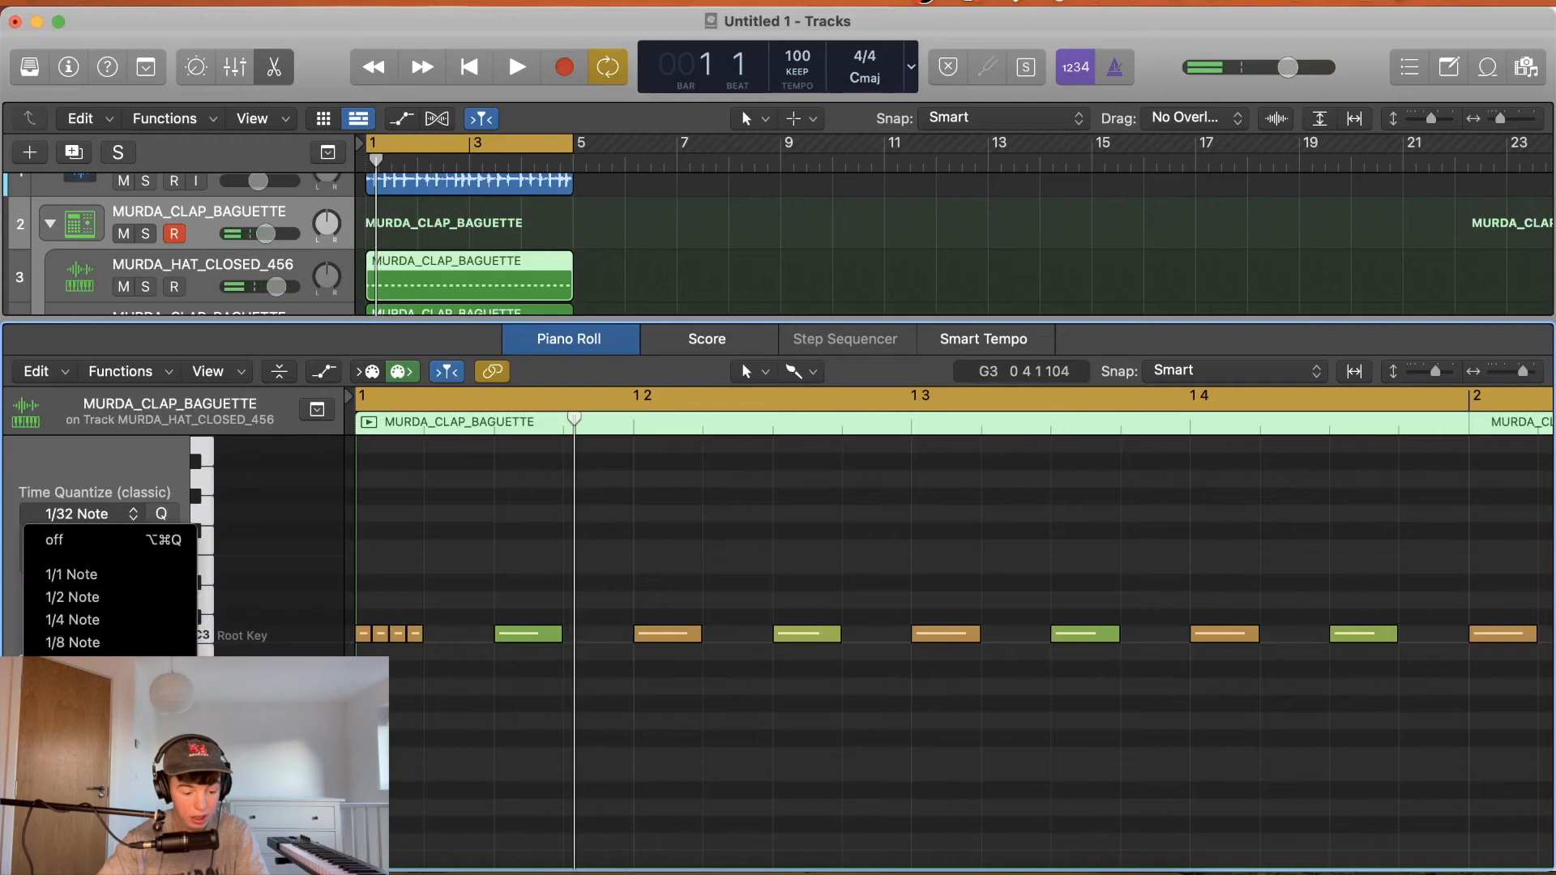
click(75, 711)
drag(429, 638, 484, 640)
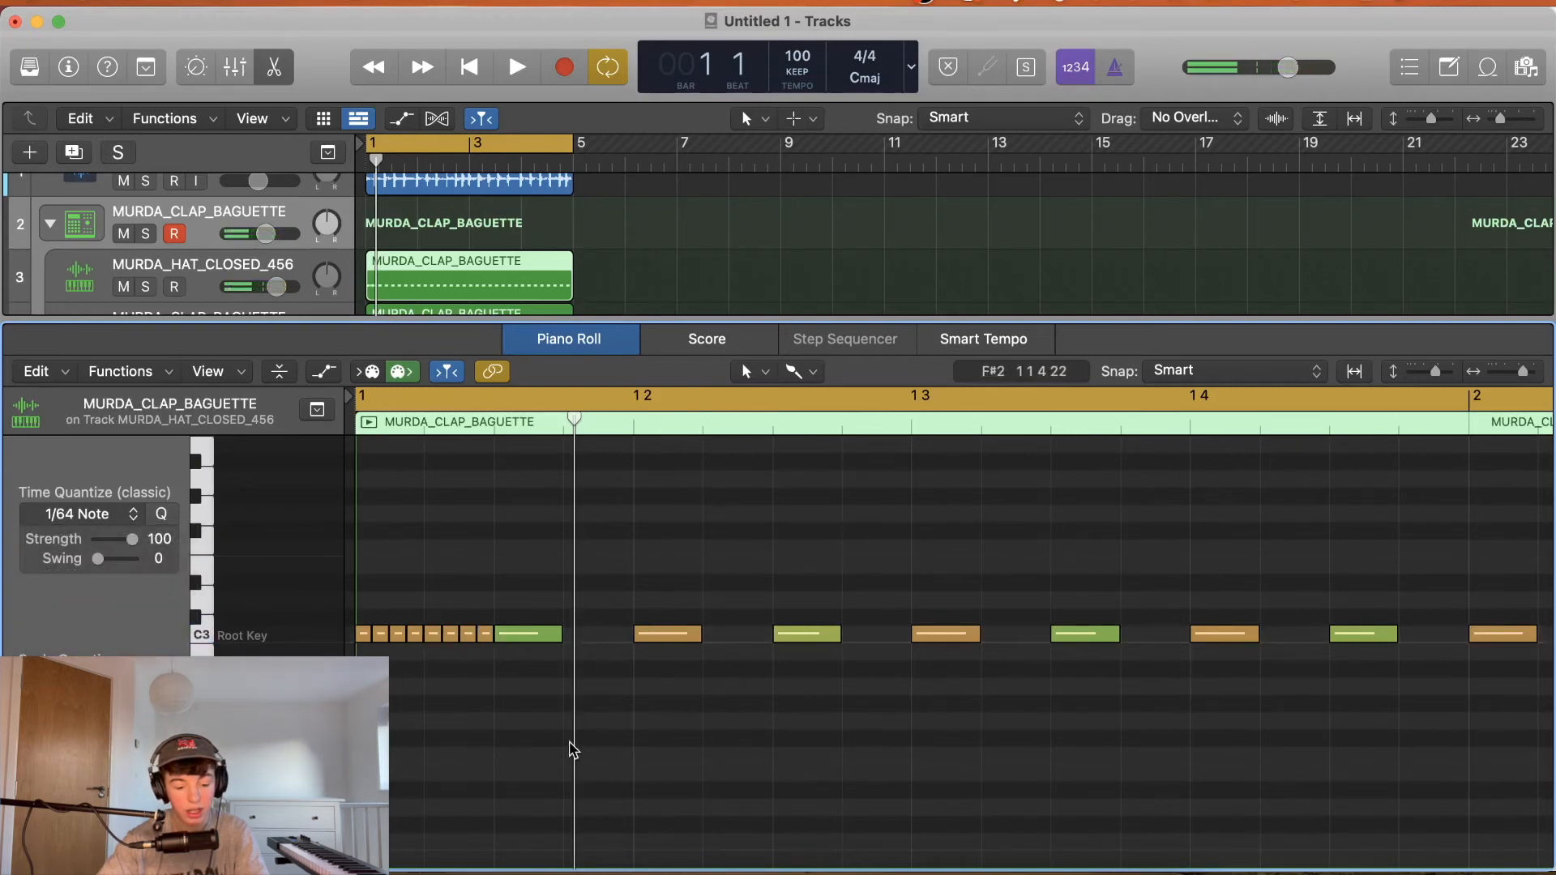
mouse_move(519, 721)
mouse_down()
mouse_move(907, 721)
mouse_move(497, 754)
mouse_move(608, 700)
mouse_move(535, 782)
mouse_move(594, 742)
mouse_move(519, 741)
mouse_up()
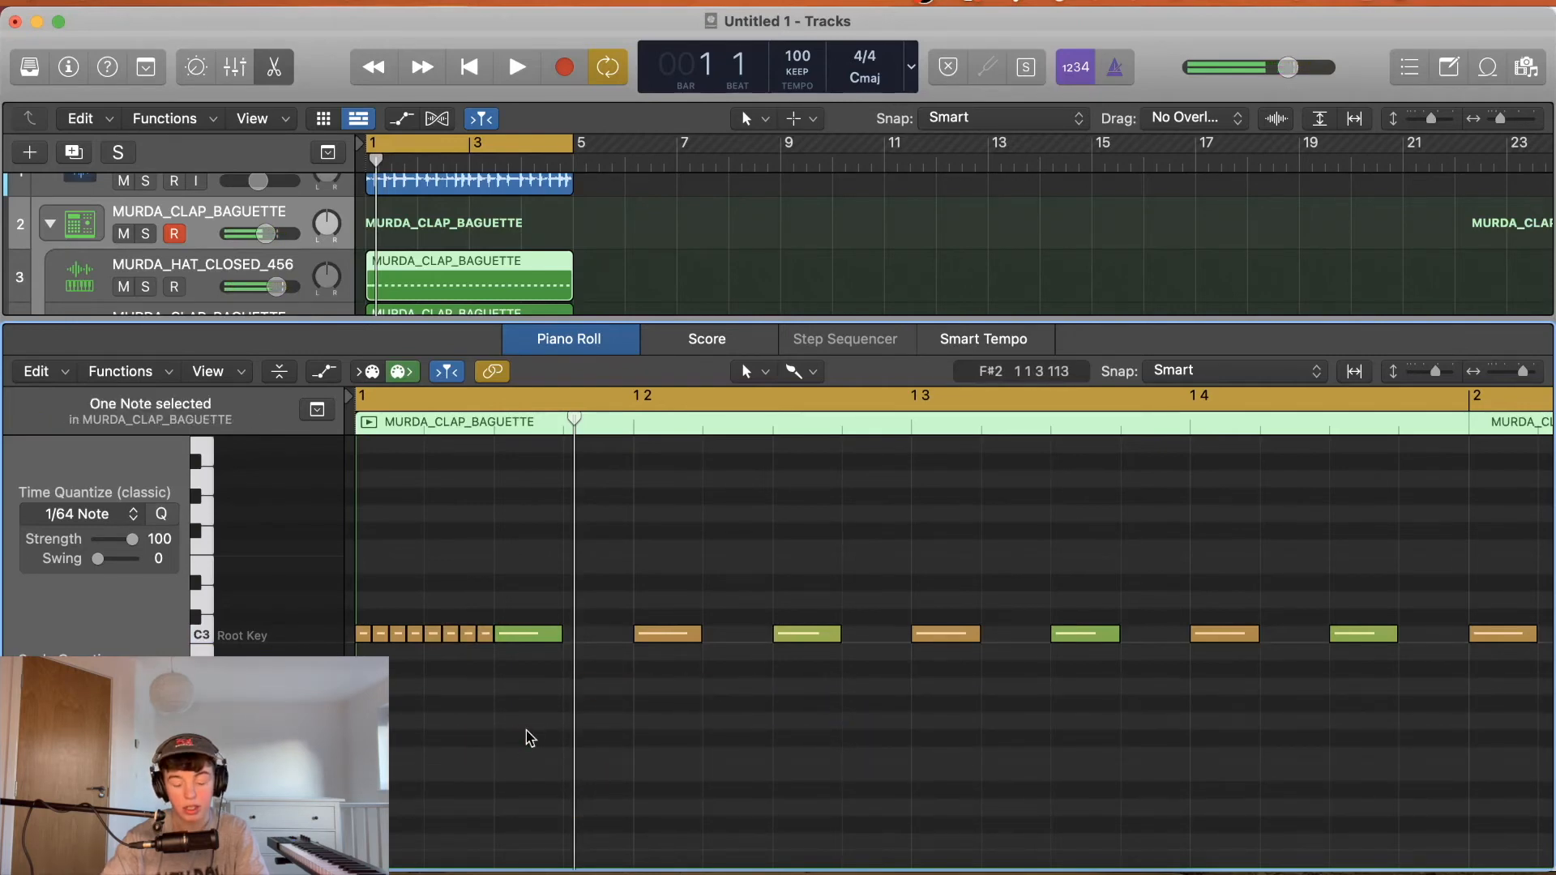
mouse_move(507, 723)
mouse_down()
mouse_move(1327, 712)
mouse_move(429, 711)
mouse_up()
key(super+z)
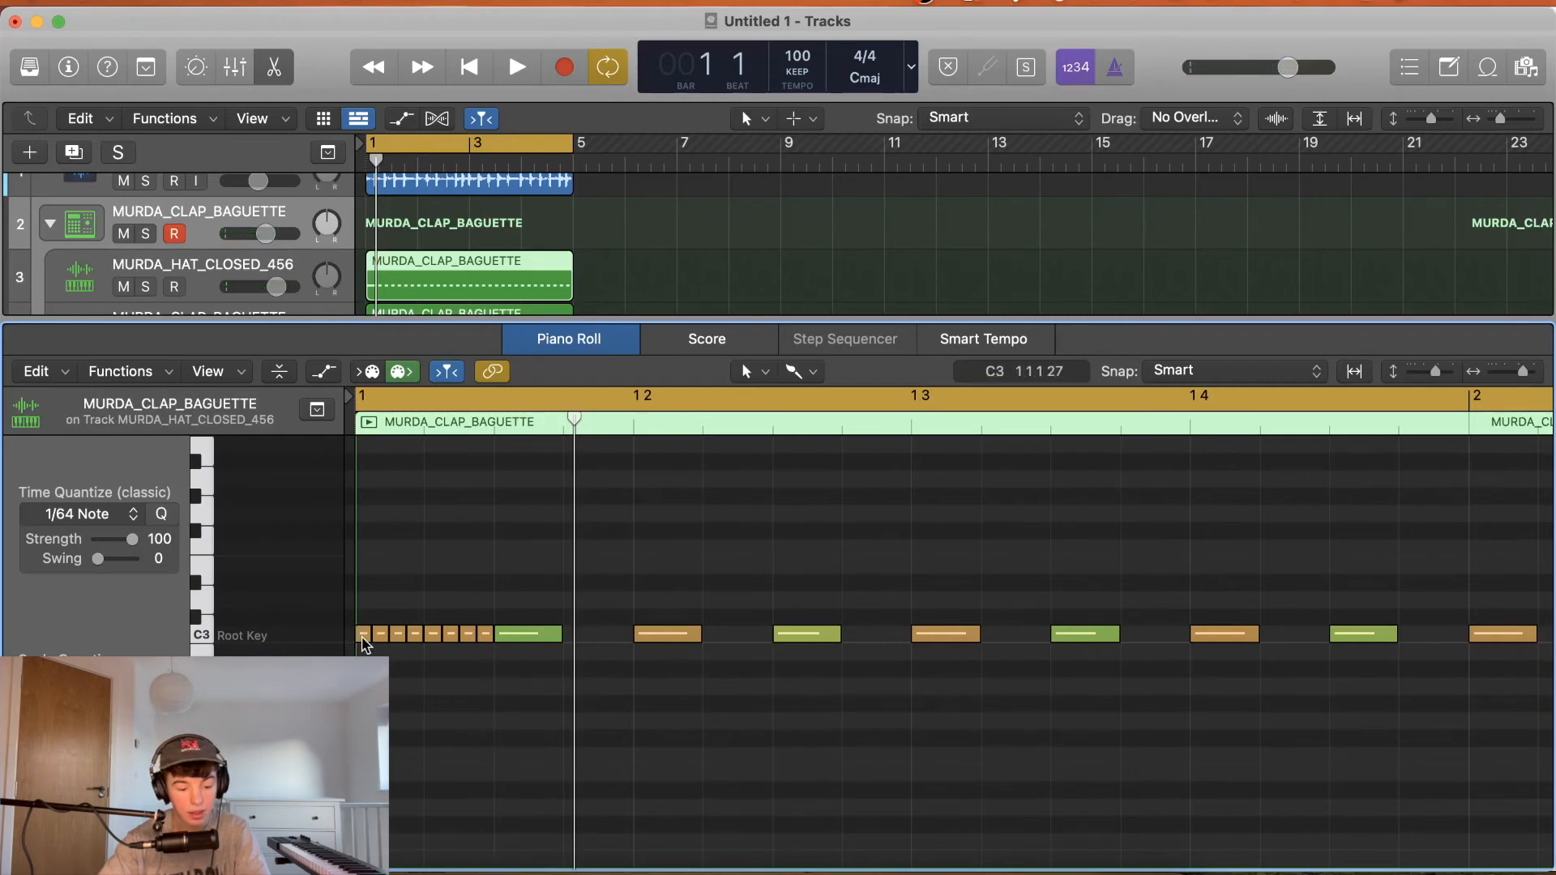
Try raising the roll's first hat note by three semitones and return it to C3.
click(363, 638)
key(alt+Up)
key(alt+Up)
key(alt+Up)
key(alt+Down)
key(alt+Down)
key(alt+Down)
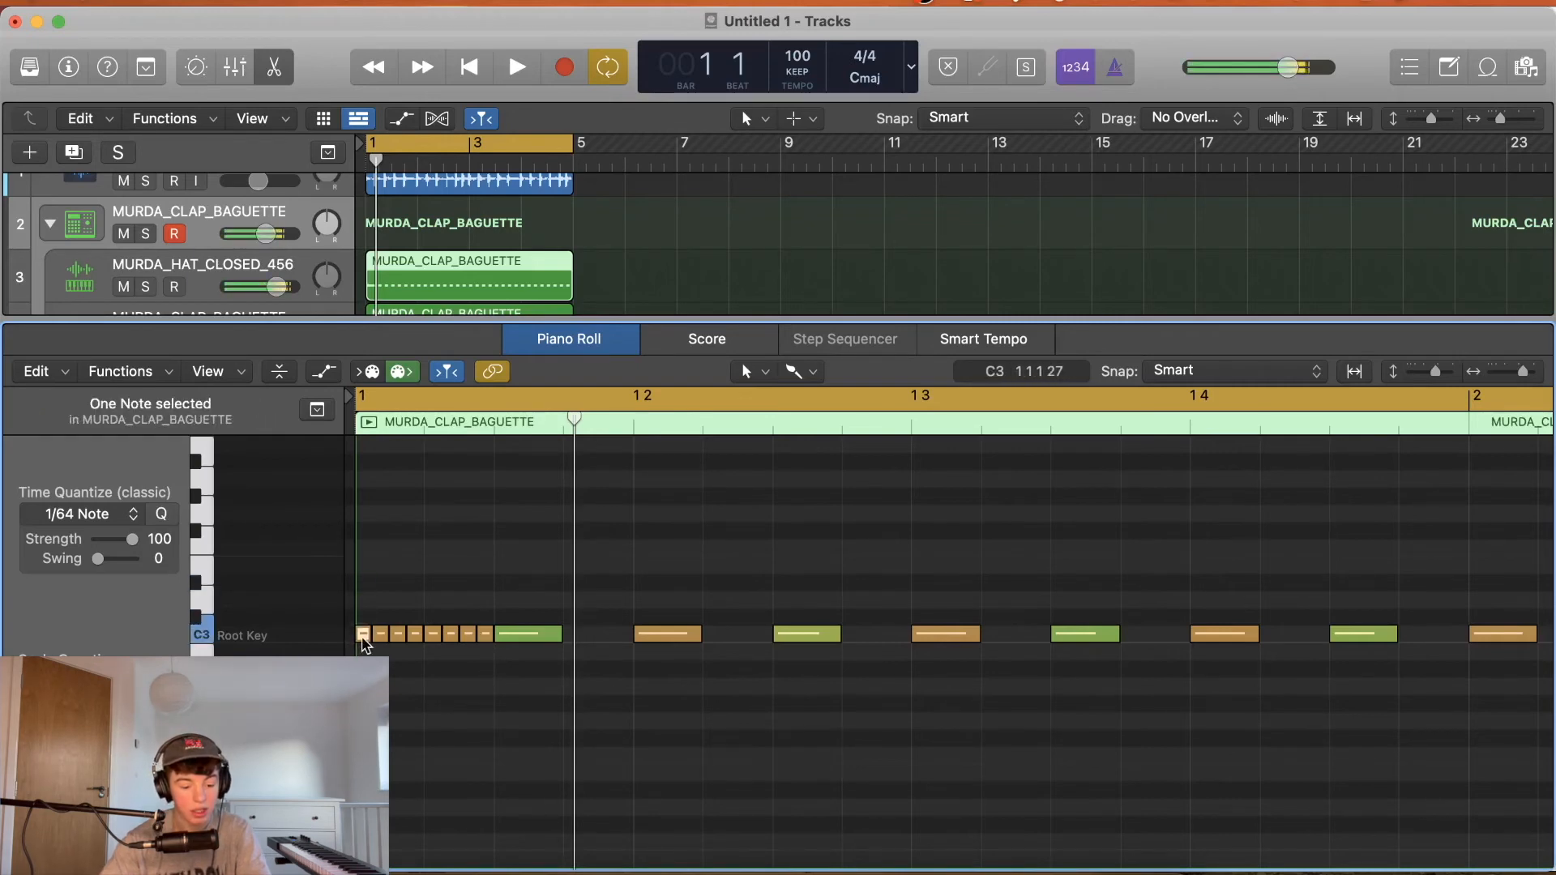
Raise the roll's second, third and fourth hat notes to D#3, D3 and C#3, leaving the fifth on C3.
key(alt+Up)
key(alt+Up)
key(alt+Up)
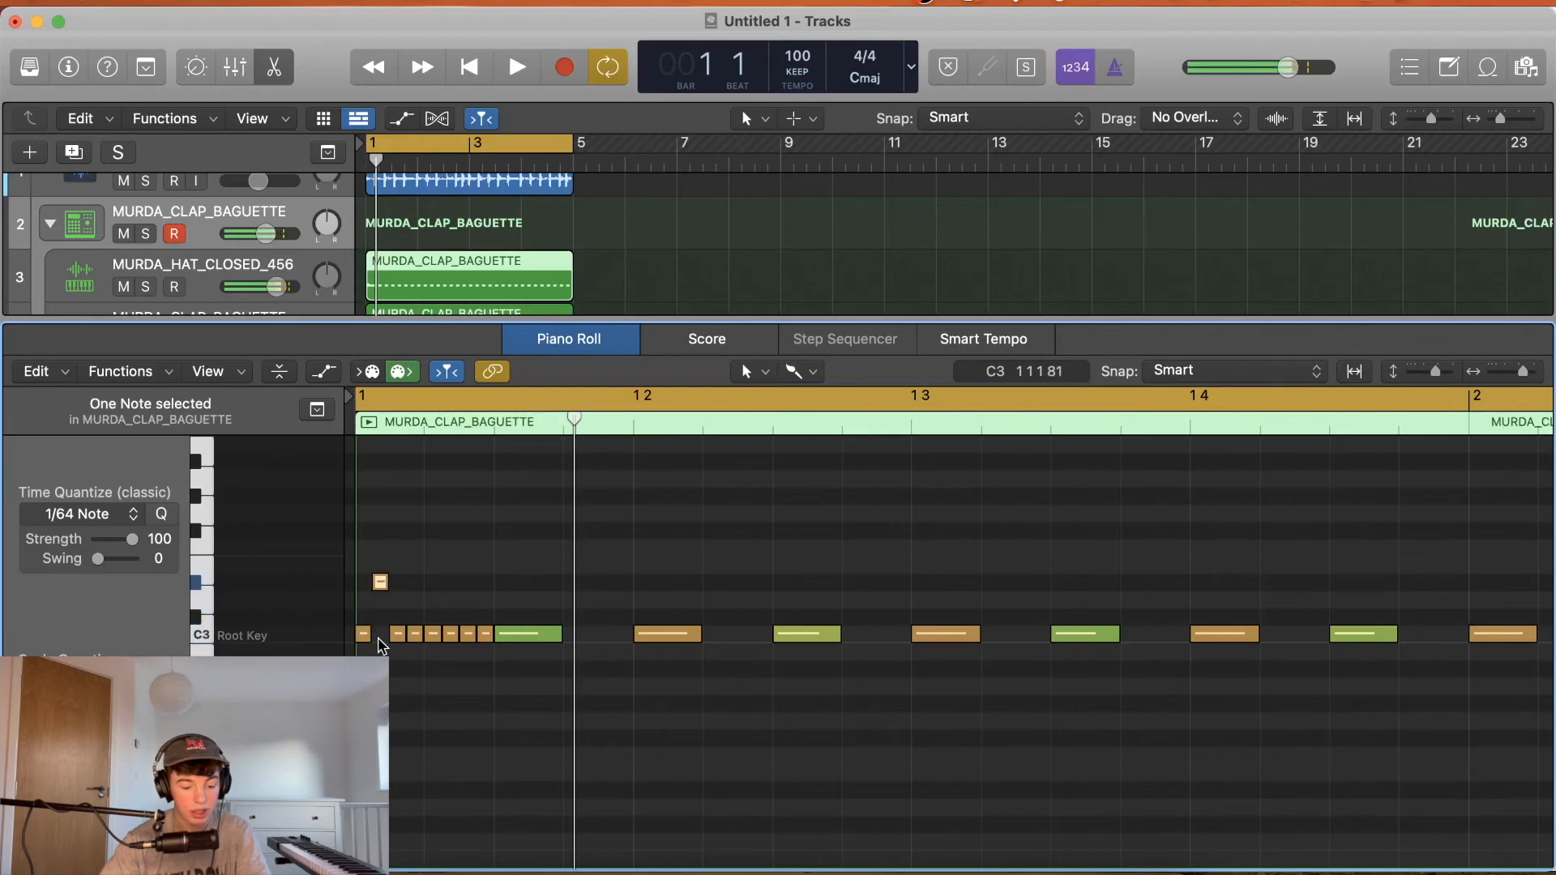
click(395, 635)
key(alt+Up)
key(alt+Up)
click(417, 638)
key(alt+Up)
click(435, 639)
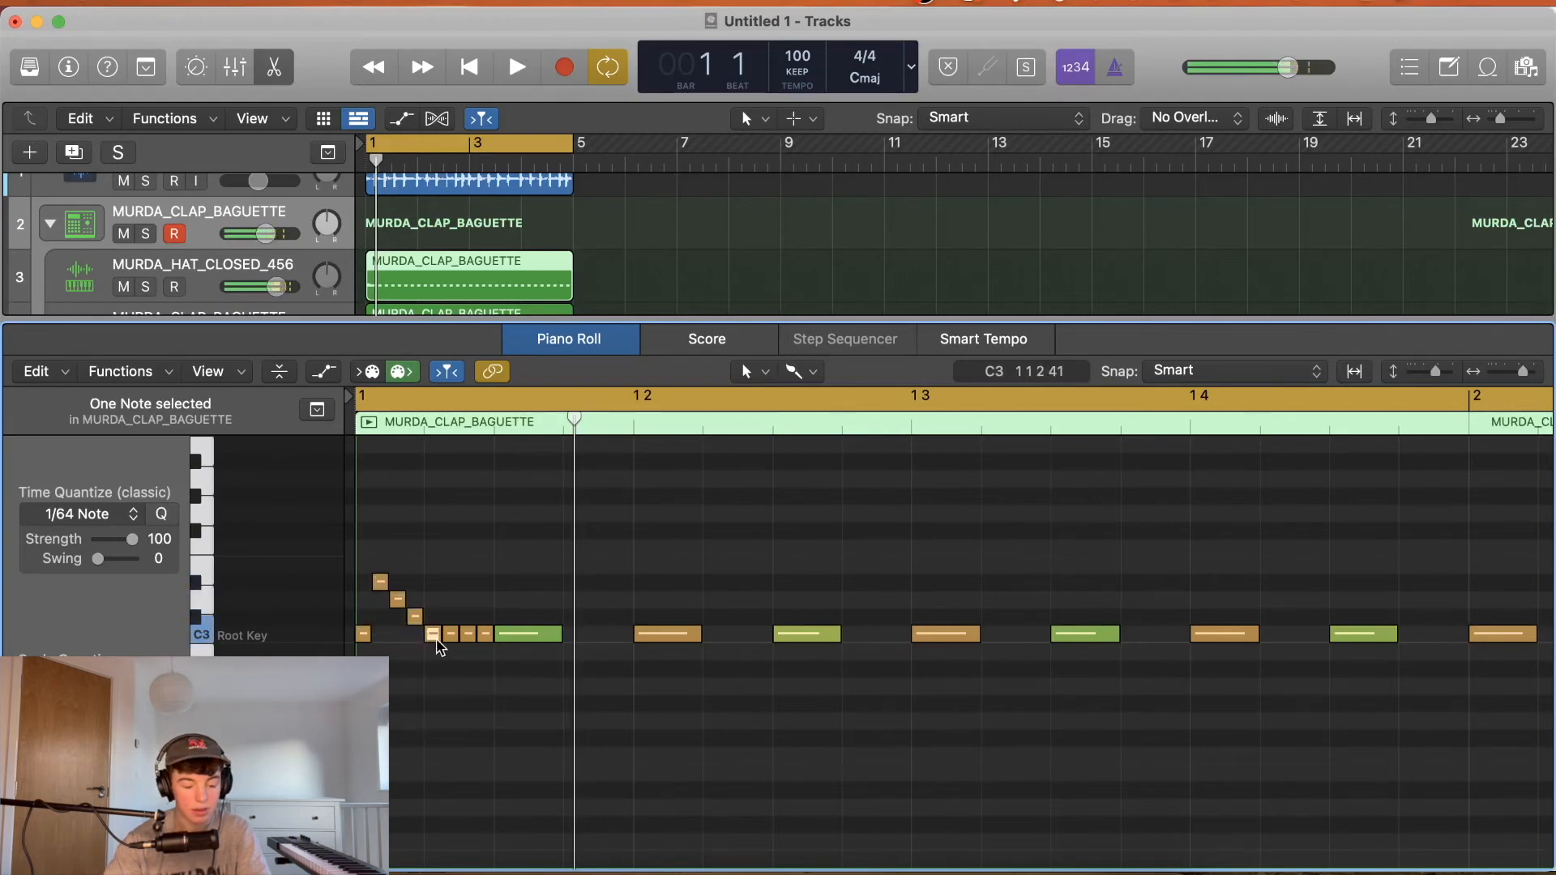
Lower the roll's last three hat notes to B2, A#2 and A2 to finish the descending pitch run.
click(450, 635)
key(alt+Down)
click(468, 635)
key(alt+Down)
key(alt+Down)
key(alt+Down)
key(alt+Up)
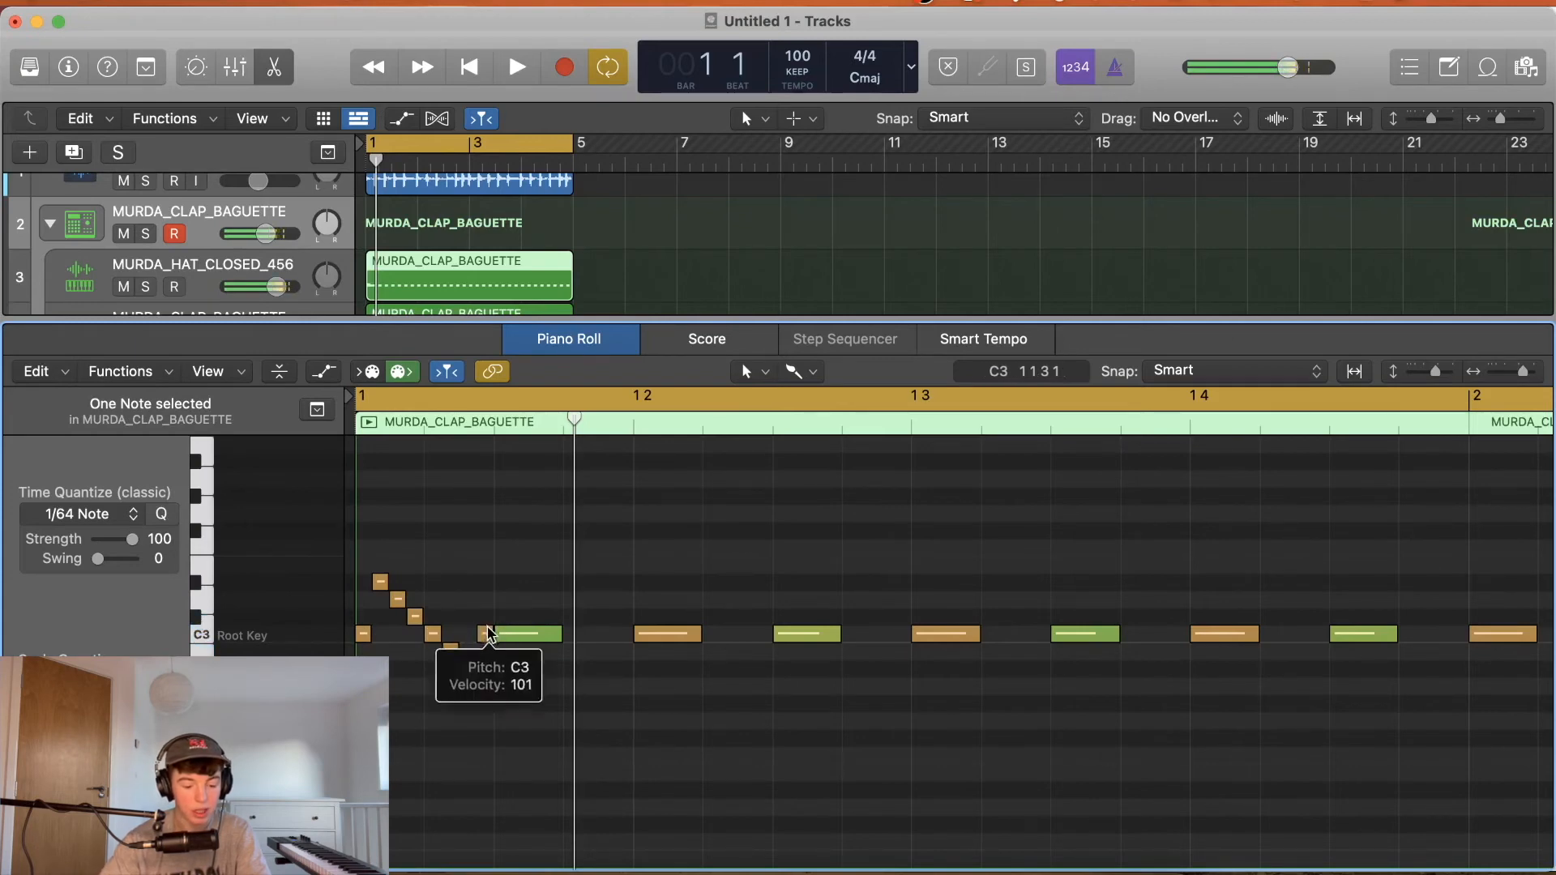
click(487, 636)
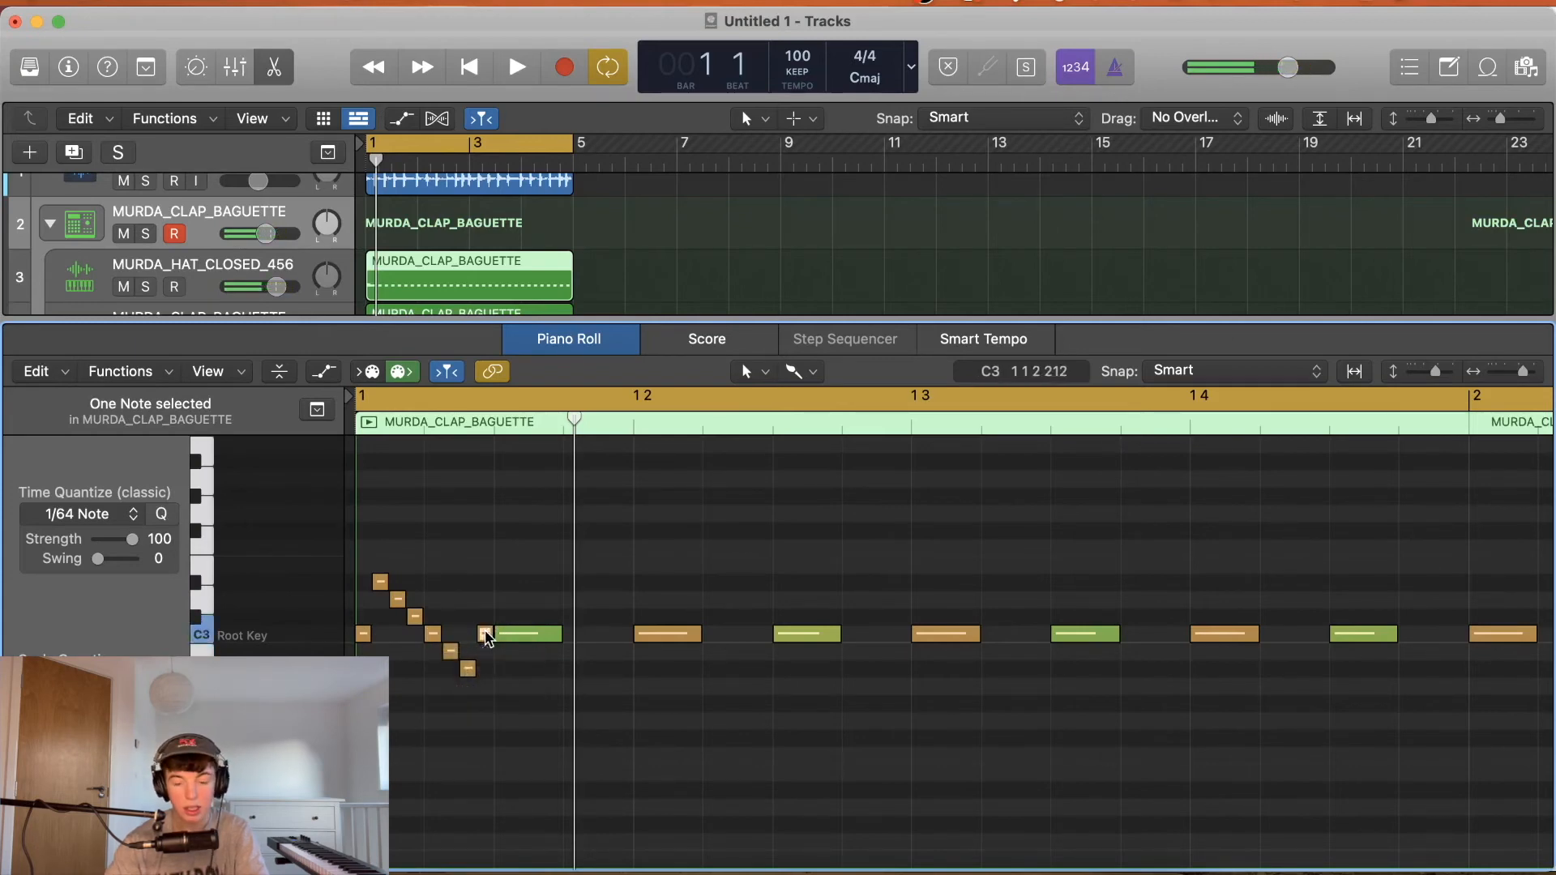
key(alt+Down)
key(alt+Down)
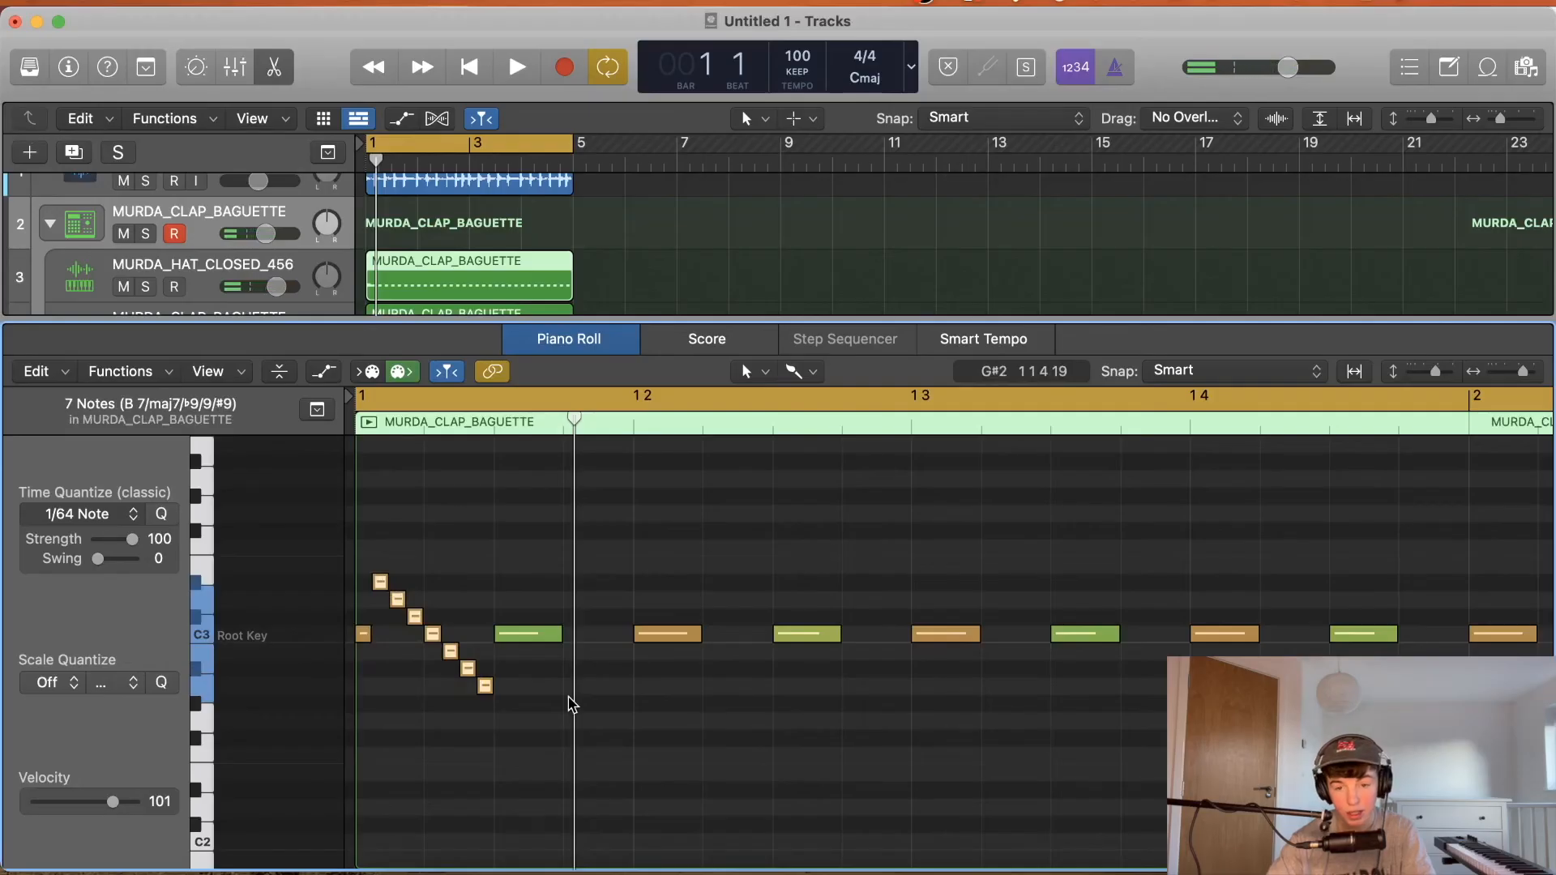
Draw a rising note velocity ramp across the seven descending hats, starting at about 43, and hide the automation lane.
key(a)
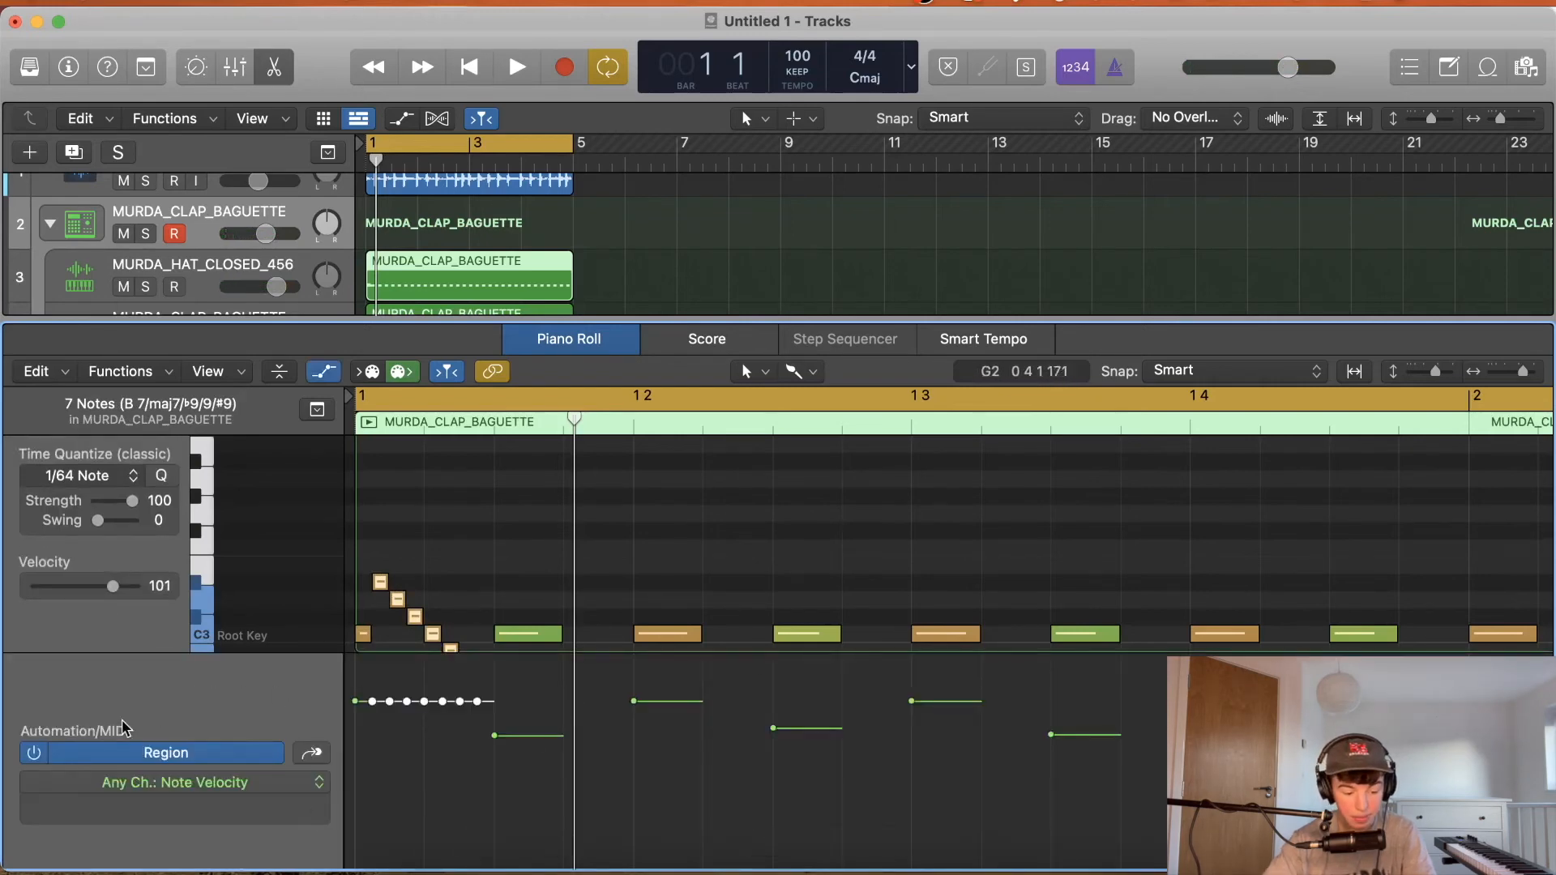
key(a)
key(a)
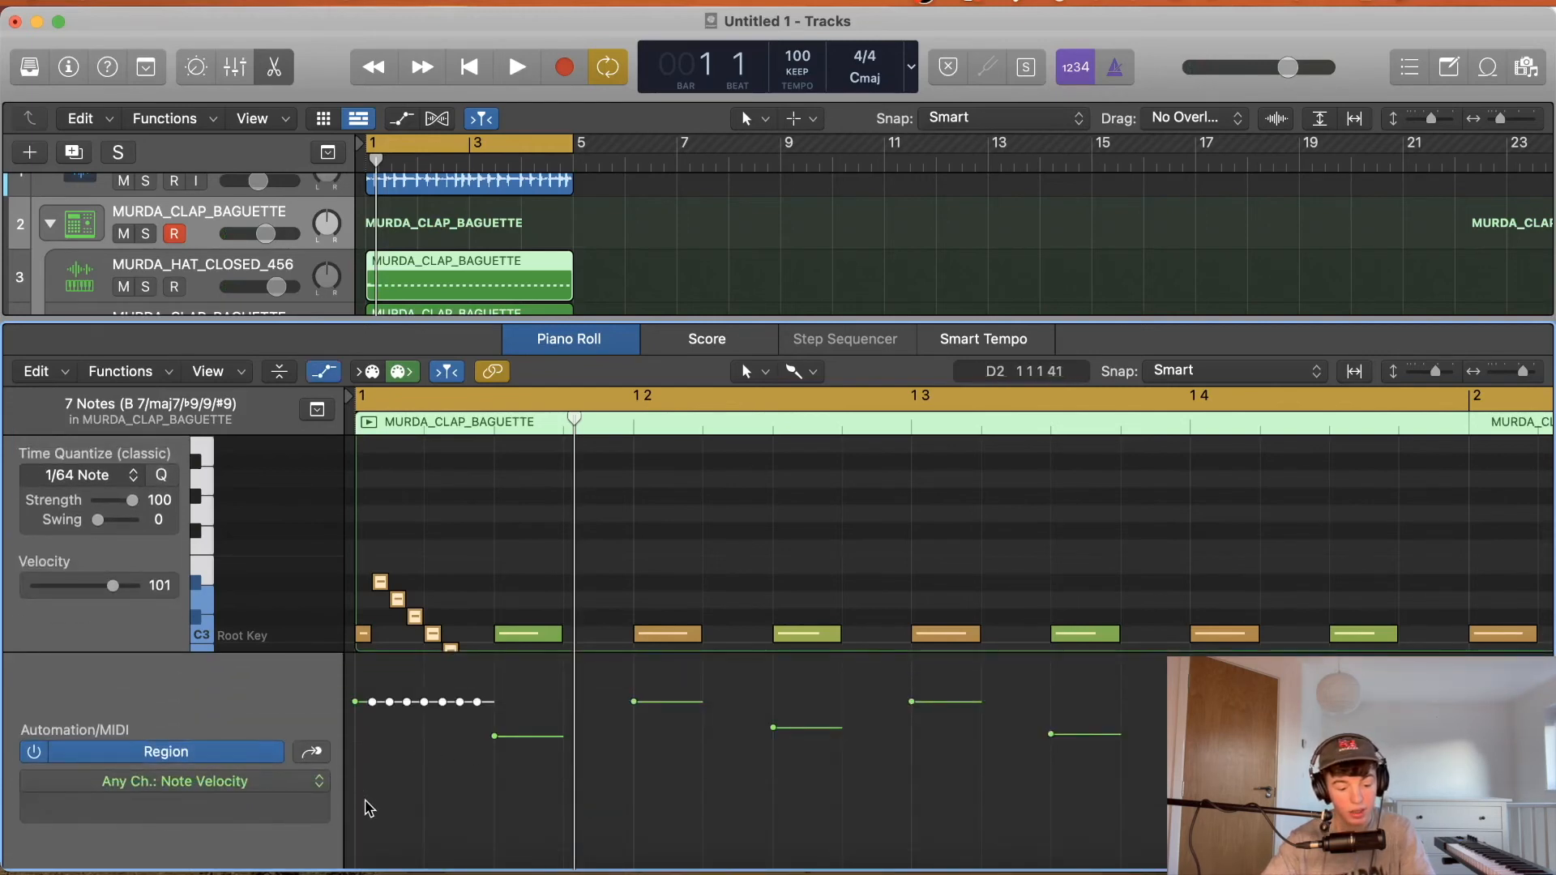
drag(370, 808, 513, 705)
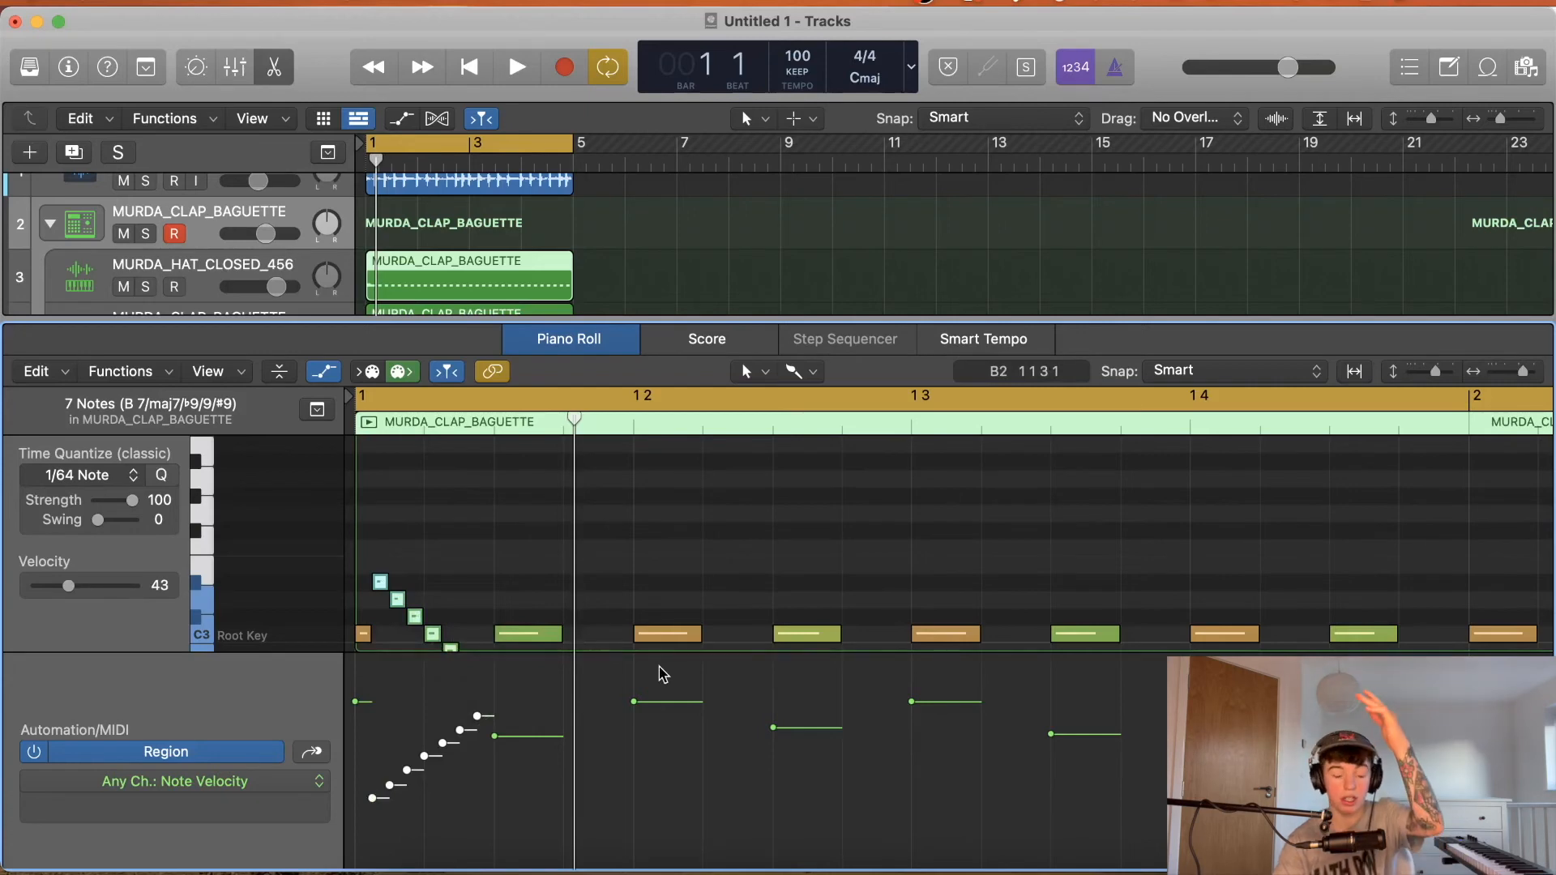
key(z)
key(a)
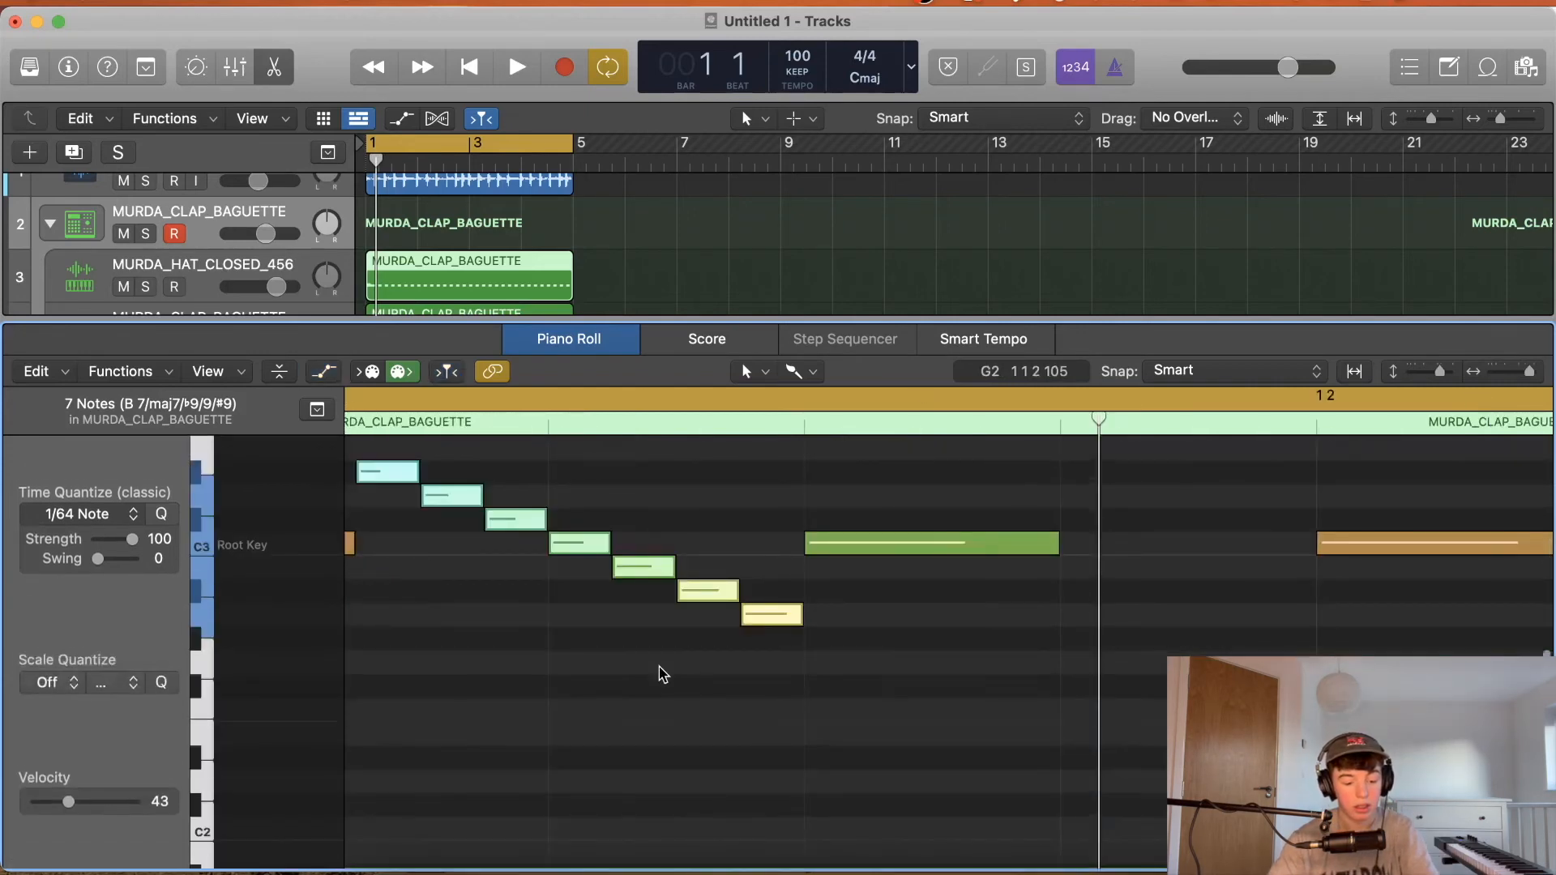
Play the pitched hat roll against the full beat, close the note editor and return the playhead to the start.
key(z)
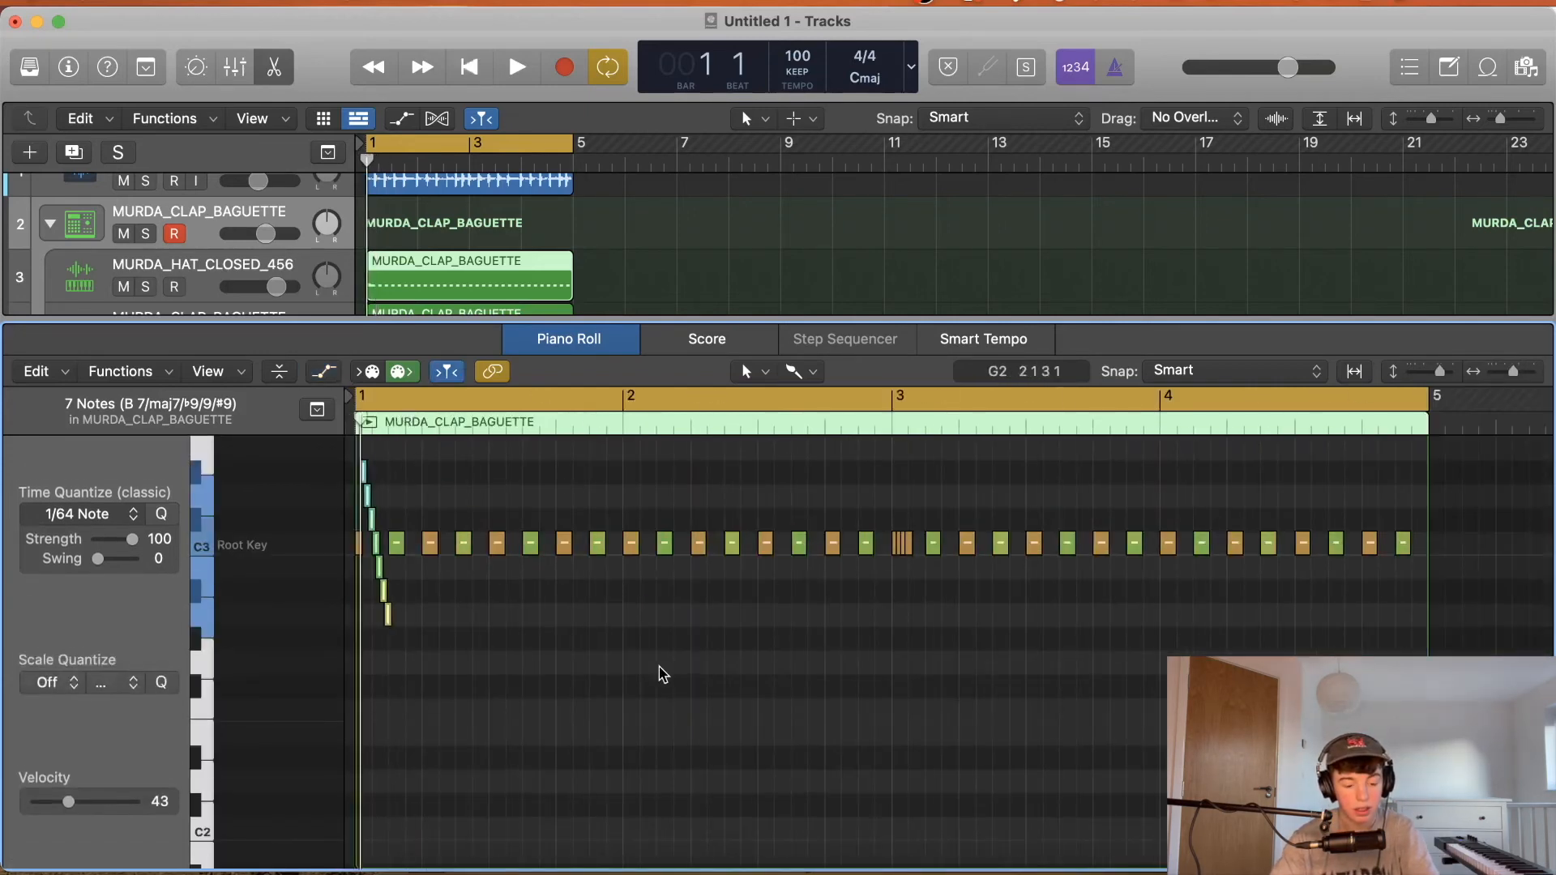
key(space)
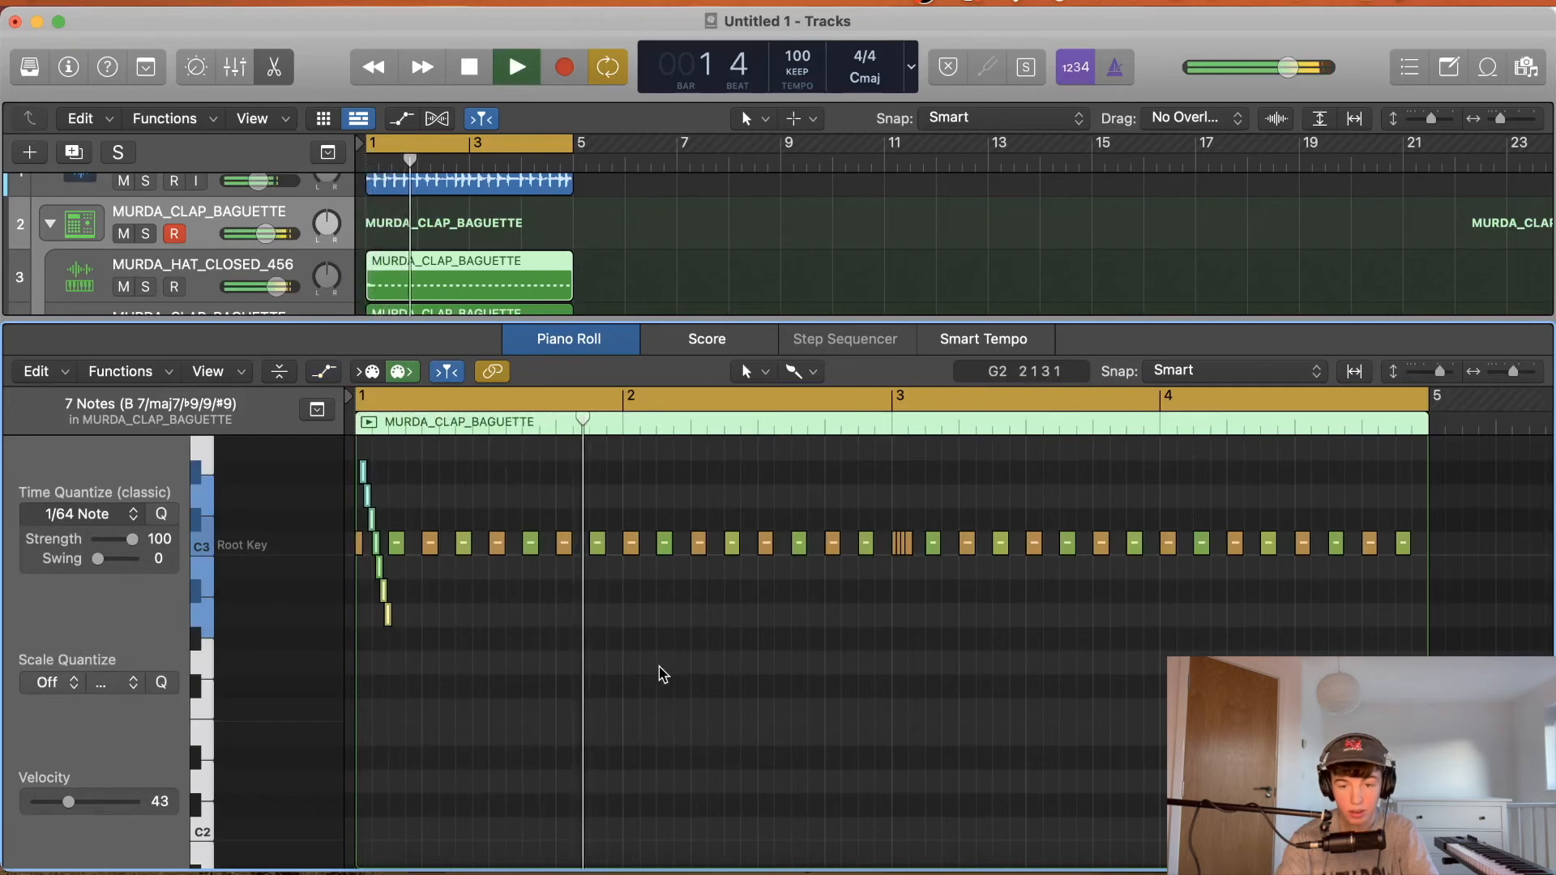
key(space)
key(space)
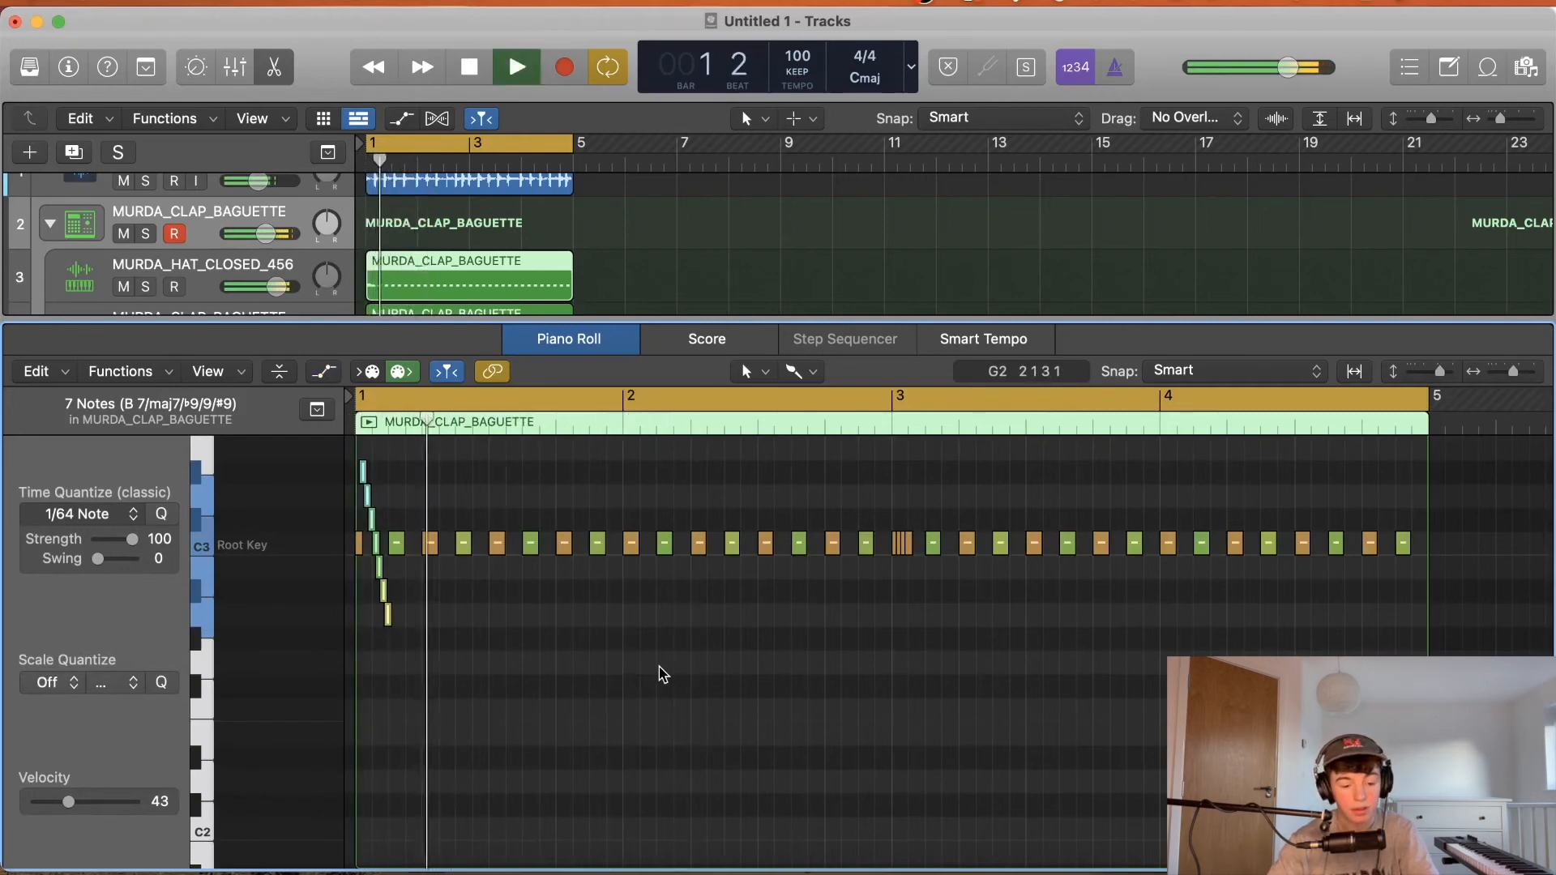
click(274, 72)
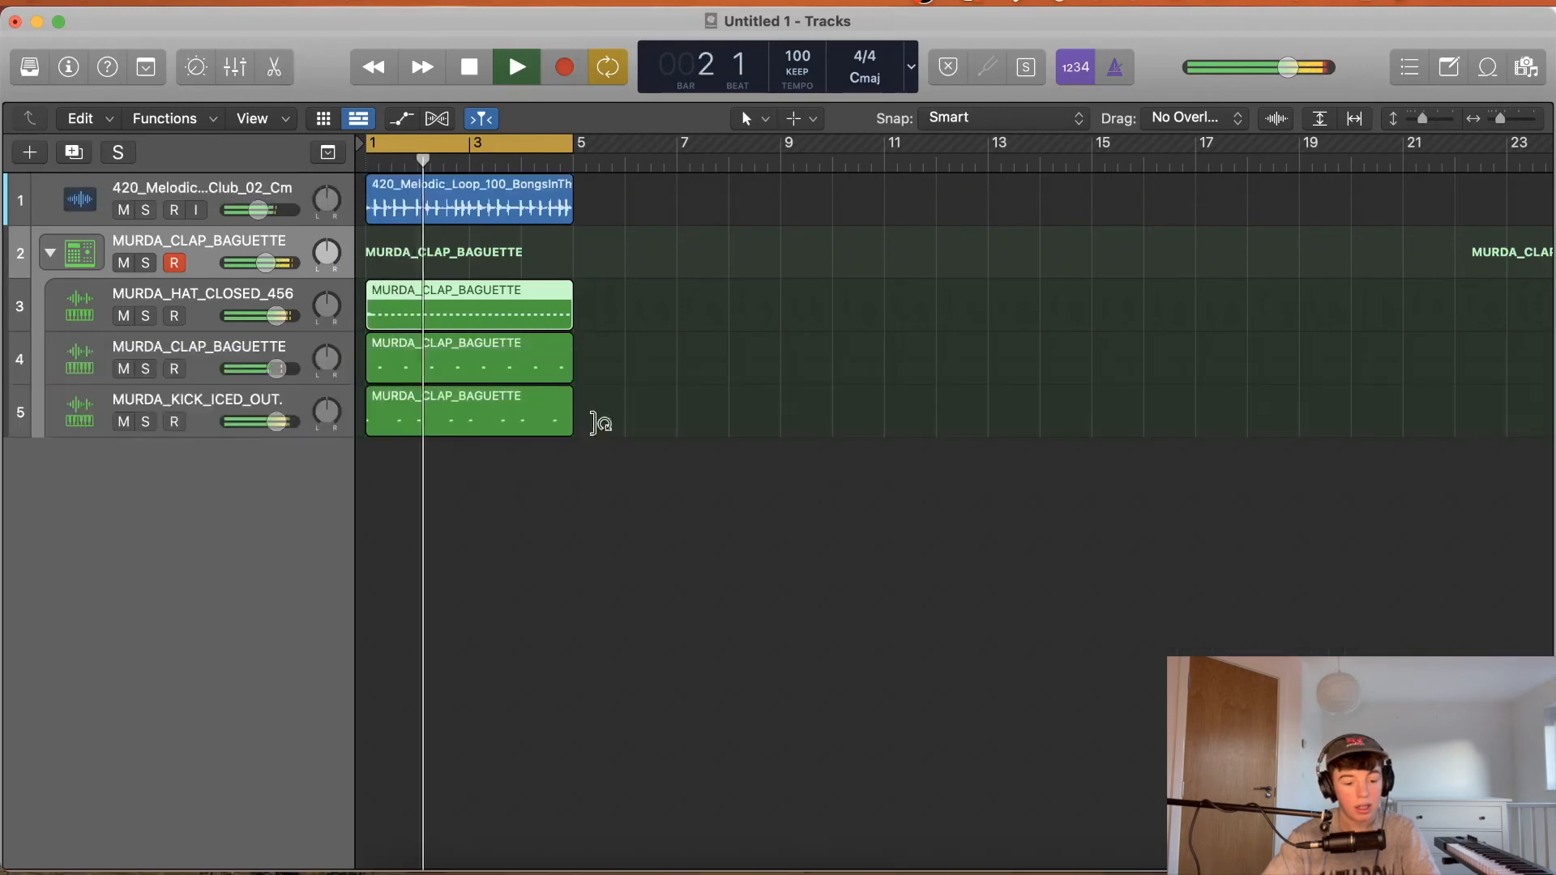
key(space)
key(Return)
Open the clap region in the Piano Roll and choose the Brush tool, viewing the first two bars.
click(215, 347)
key(e)
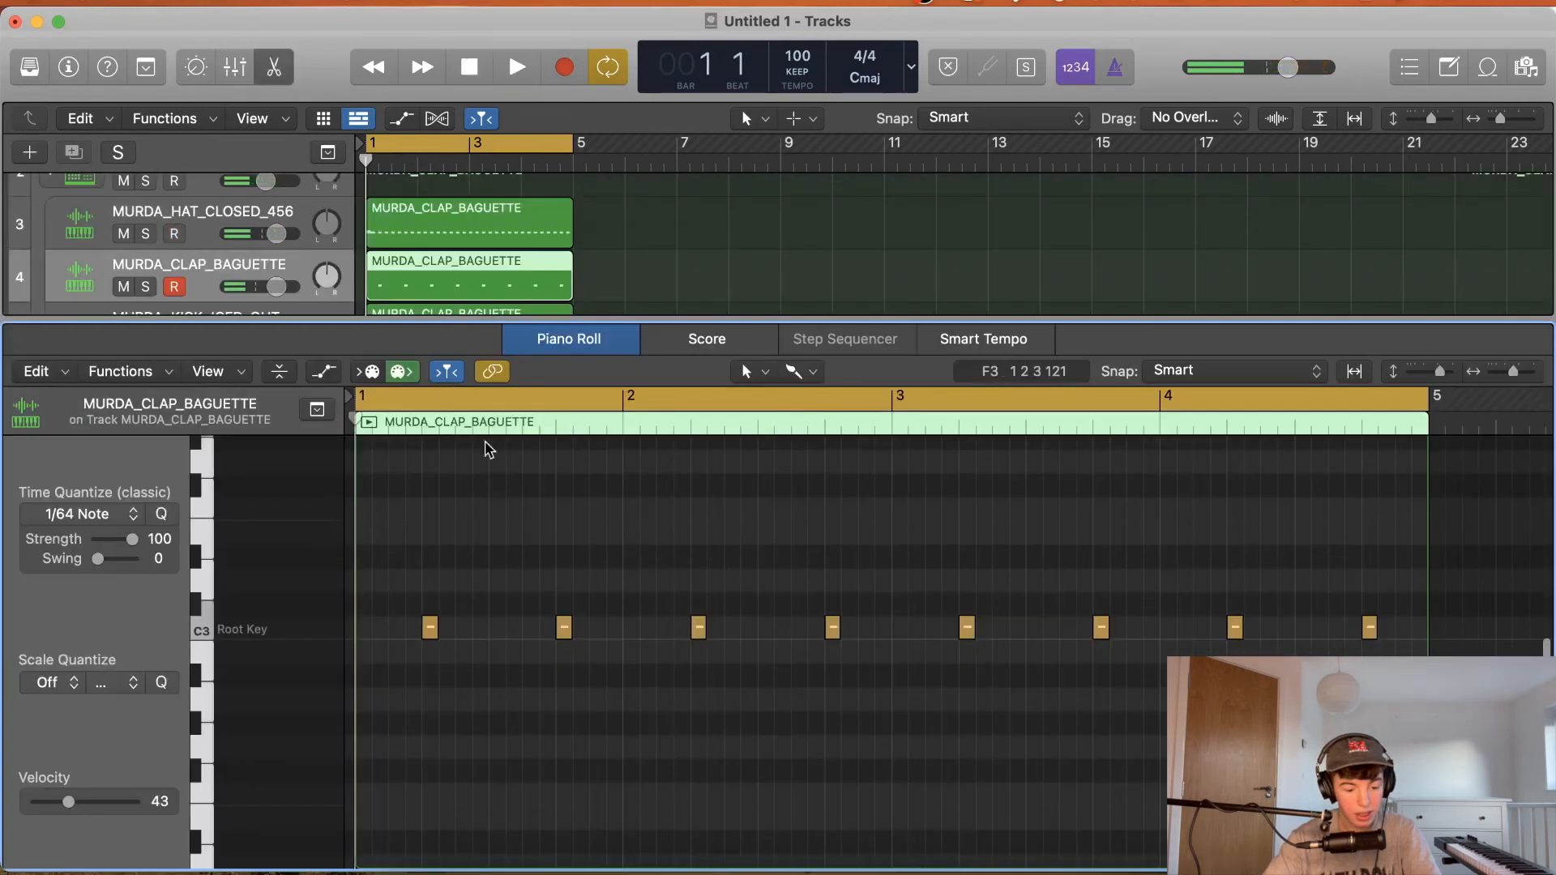
scroll(695, 631, down, 5)
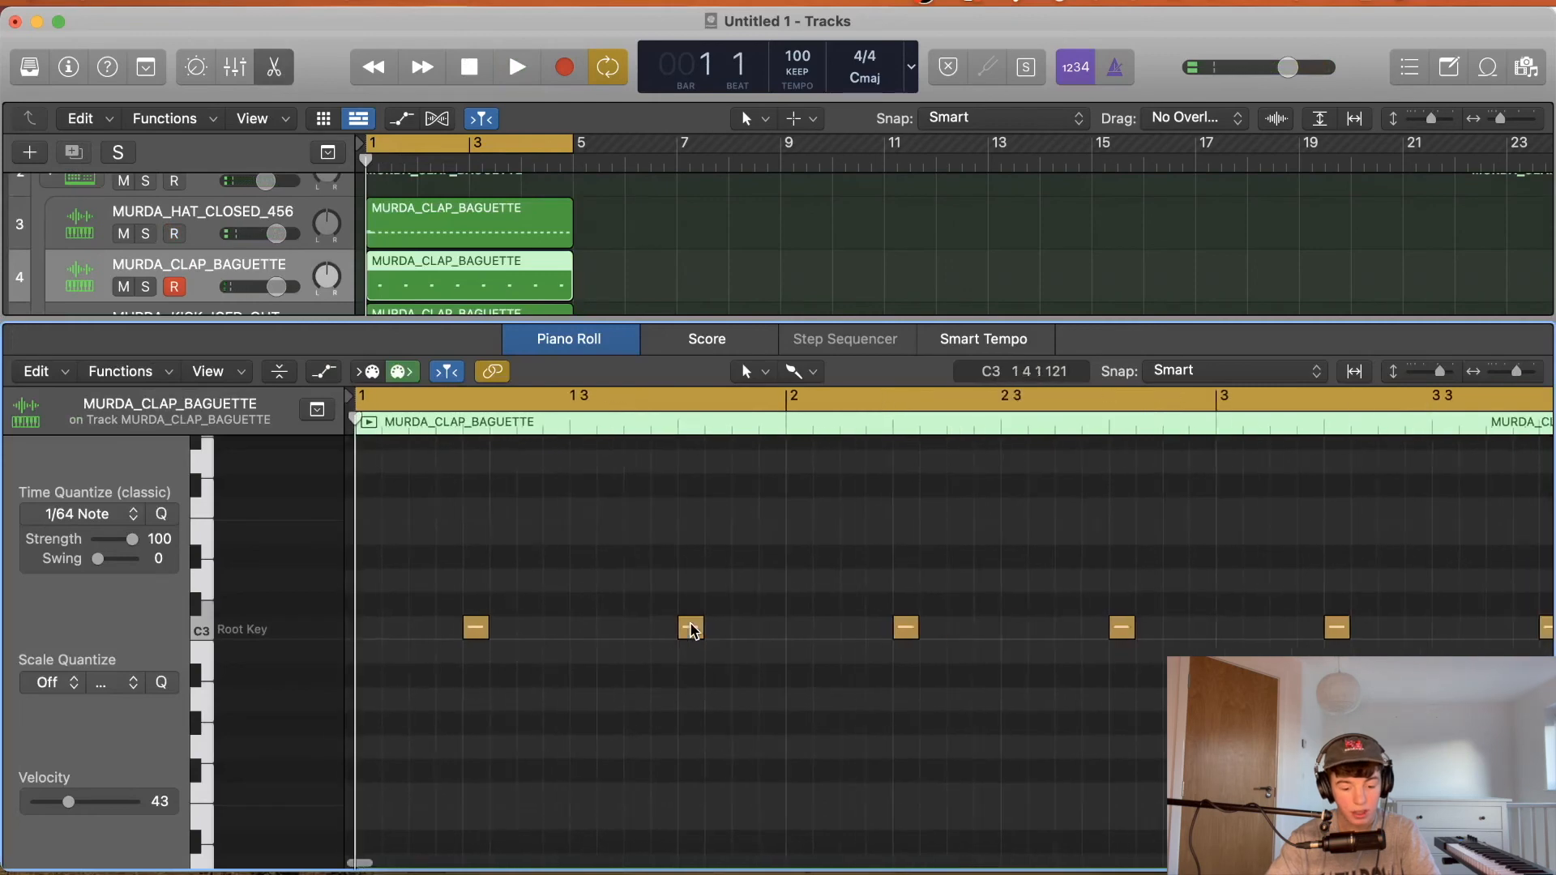
key(space)
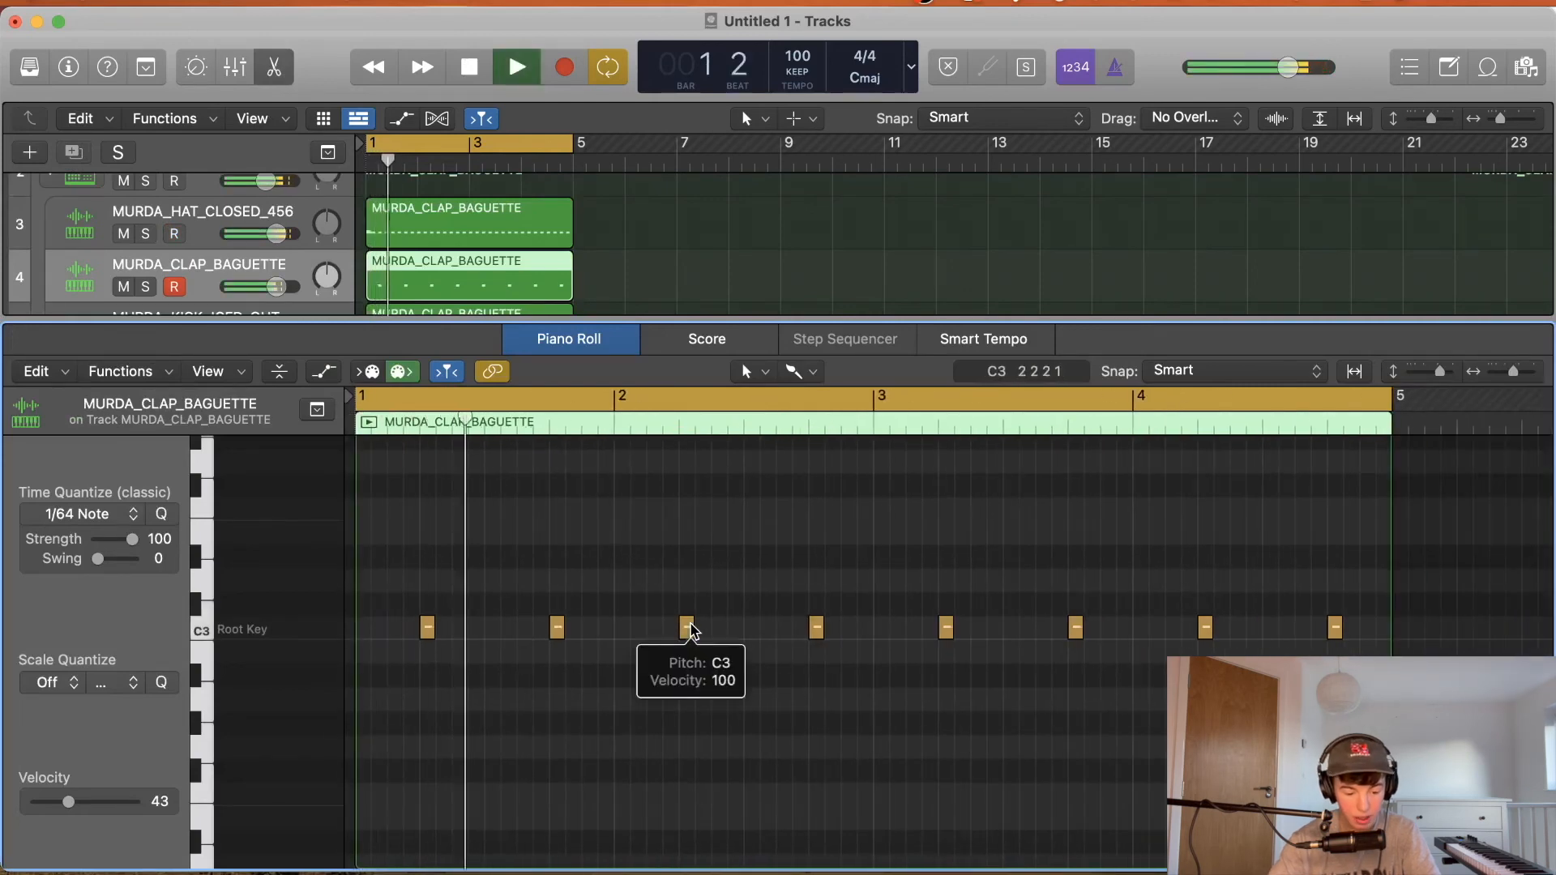
key(t)
key(b)
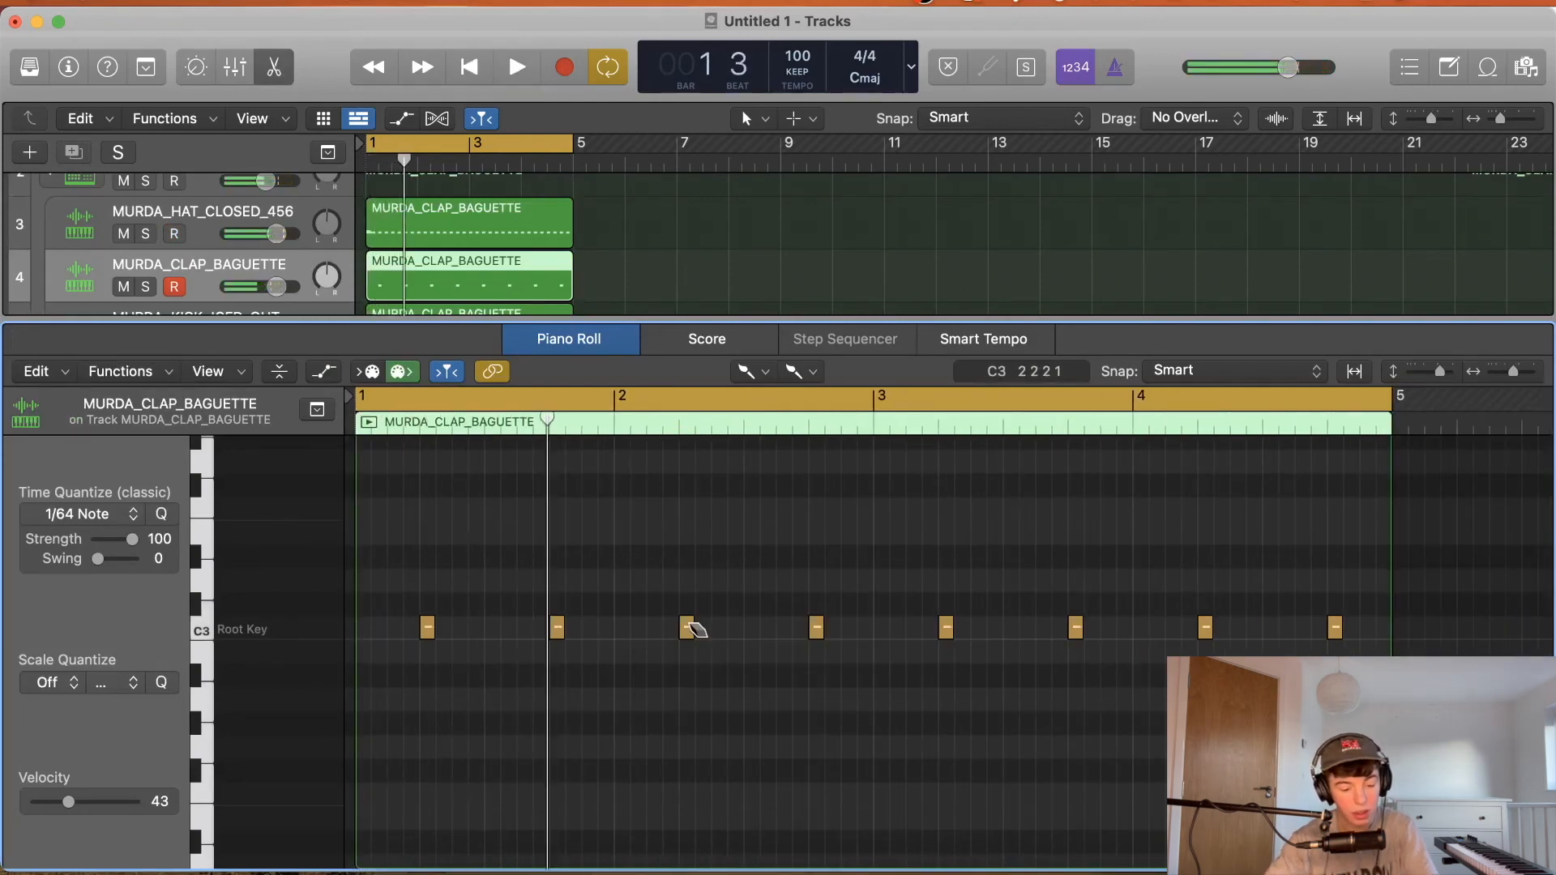
key(super+Right)
key(super+Right)
key(super+Right)
scroll(459, 621, left, 5)
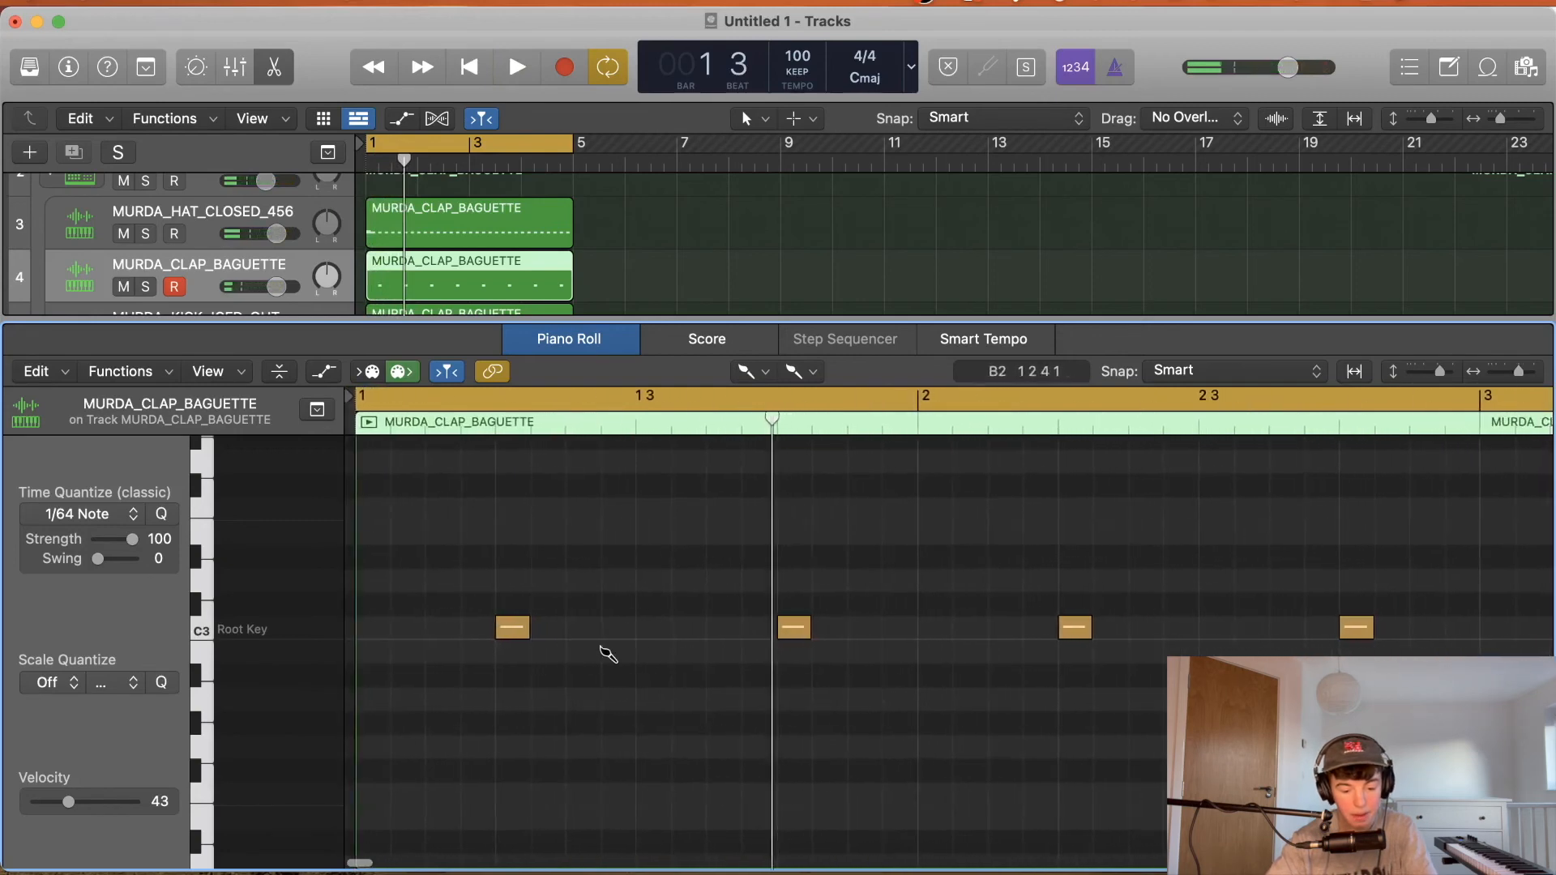
Try brushing a rapid run of C3 clap notes from beat 3 up to the second clap, audition it and erase it.
drag(653, 628, 766, 630)
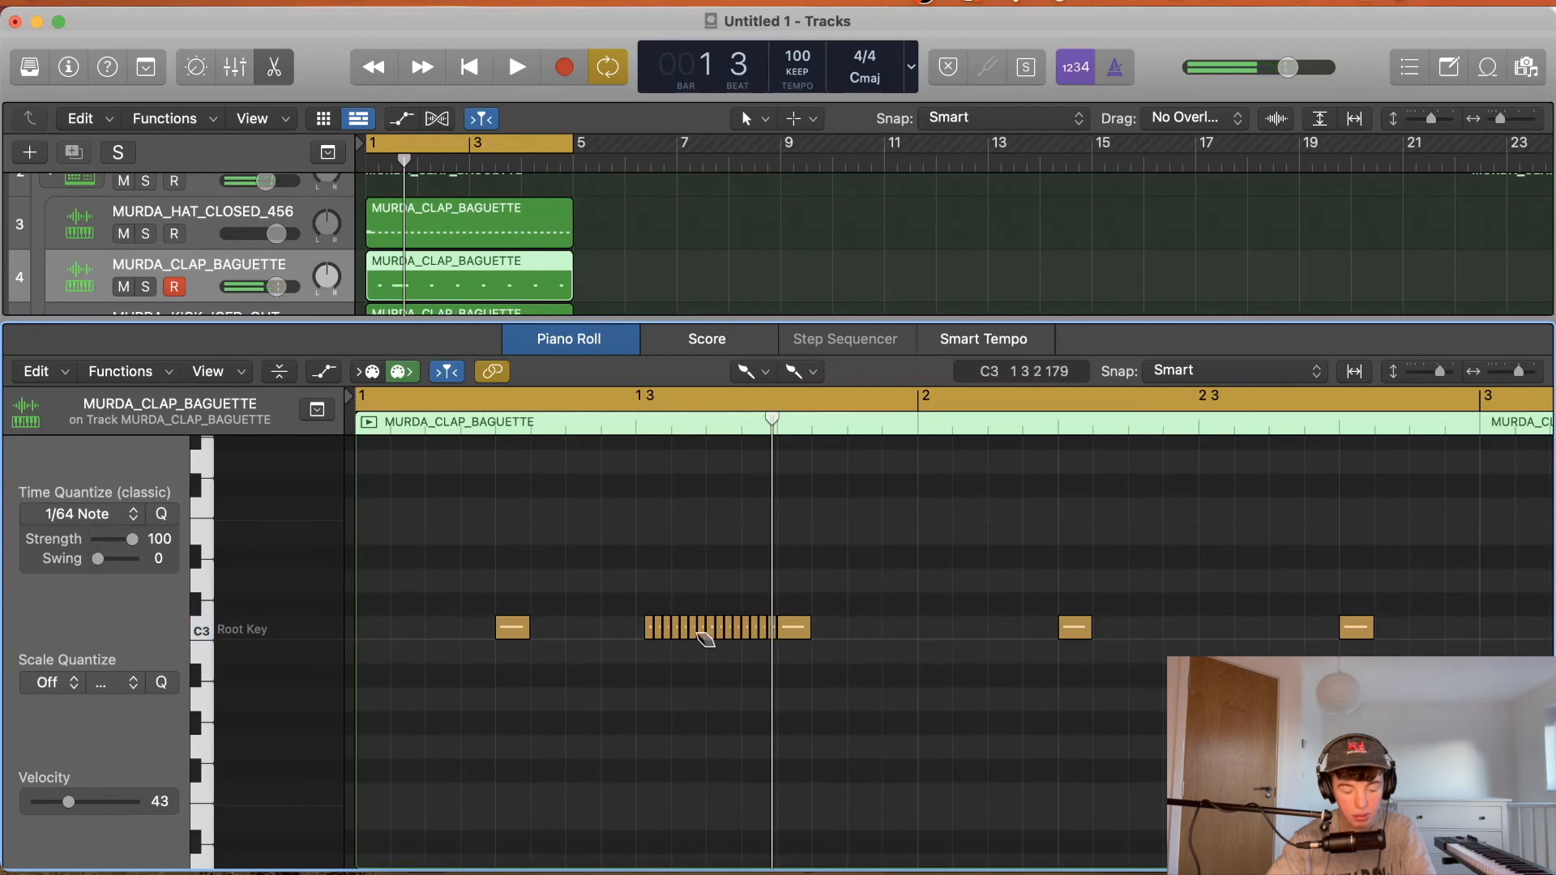
key(space)
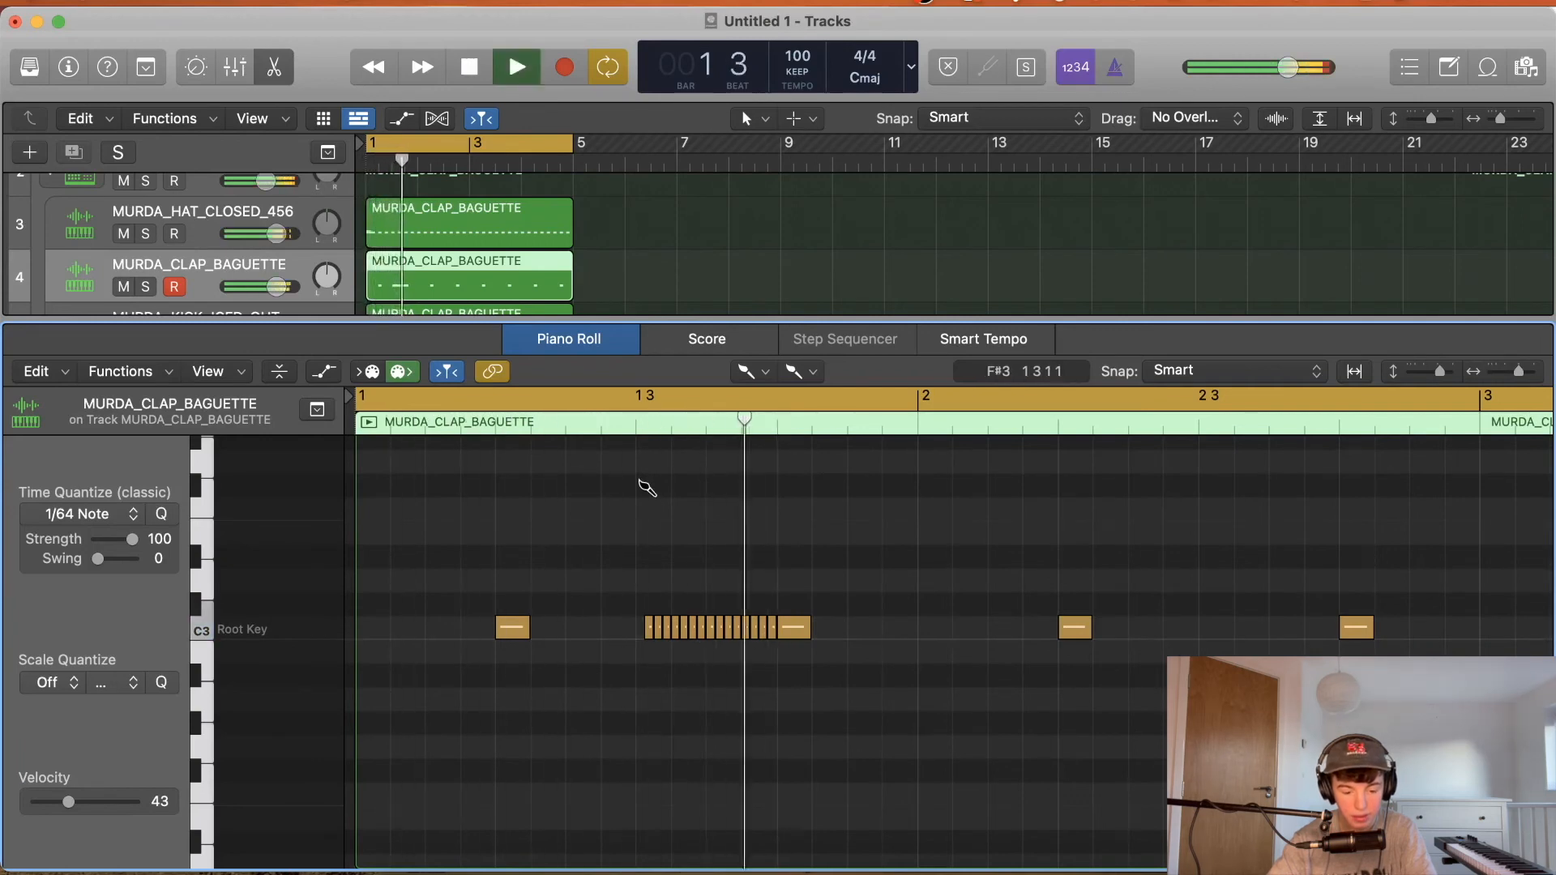
key(space)
key(Delete)
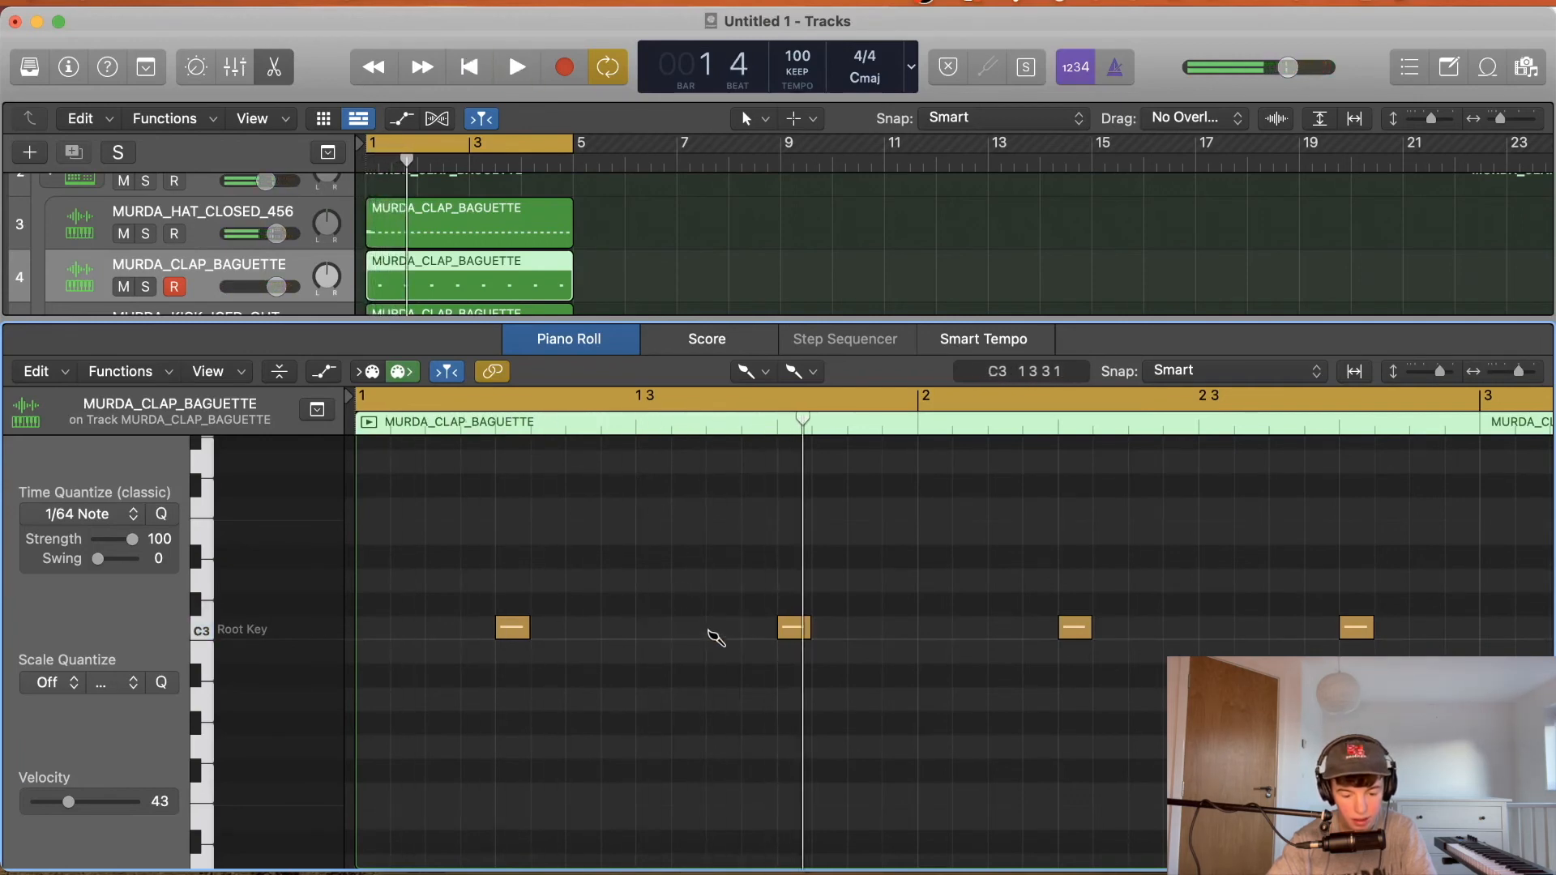
Brush a shorter roll of eight C3 clap notes leading into the second clap, and return to the Pointer tool.
drag(712, 628, 781, 628)
key(t)
key(t)
Draw a rising note velocity ramp across the eight rolled claps starting at about 32, audition it and close the editor.
drag(769, 652, 705, 617)
key(a)
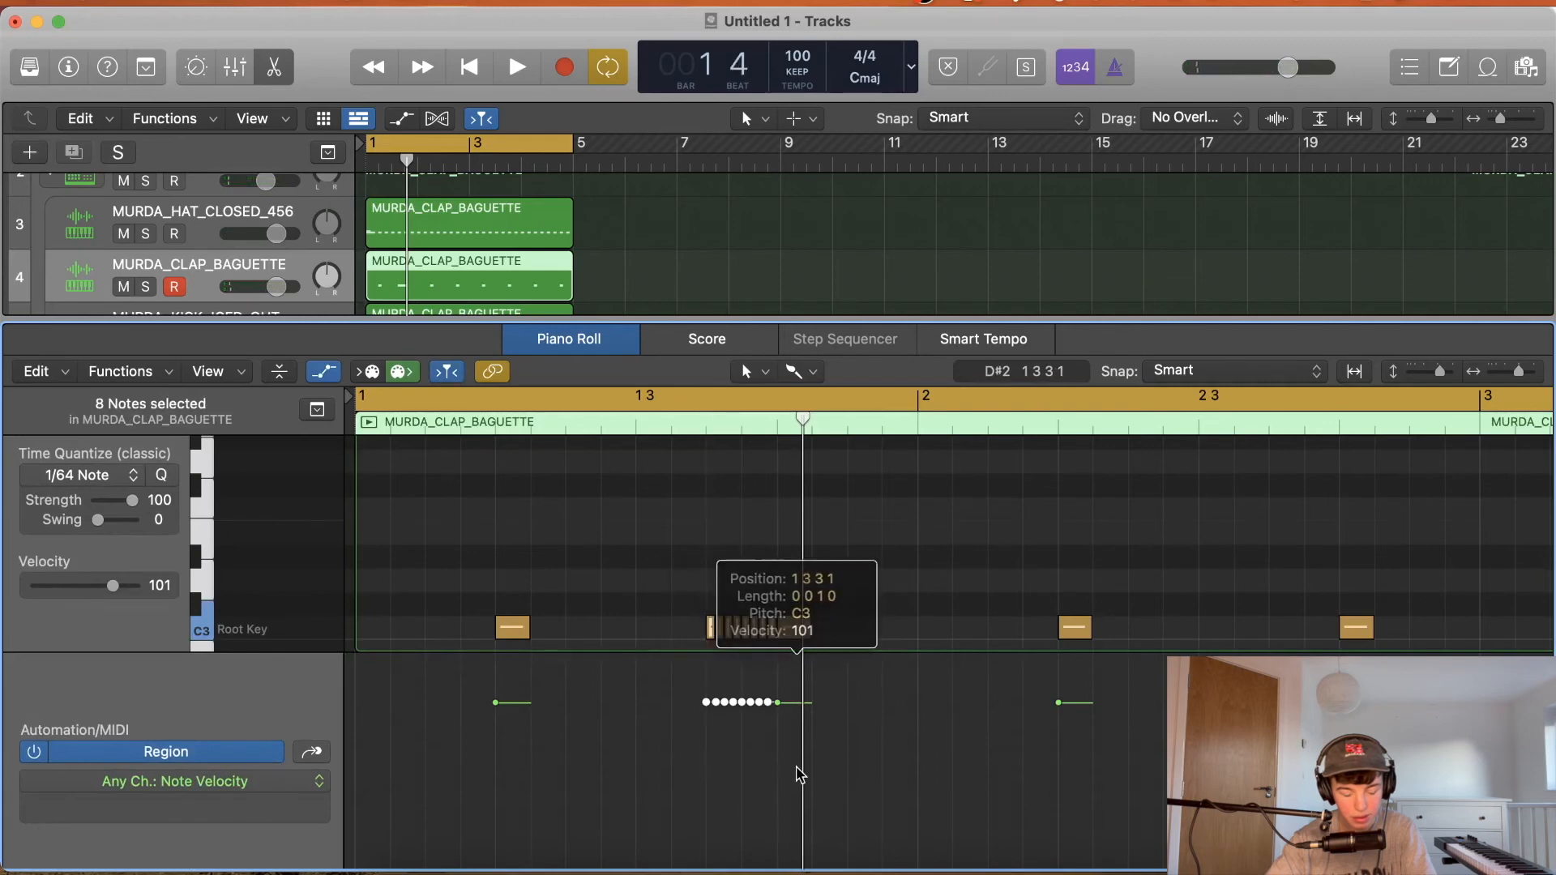
drag(685, 826, 794, 780)
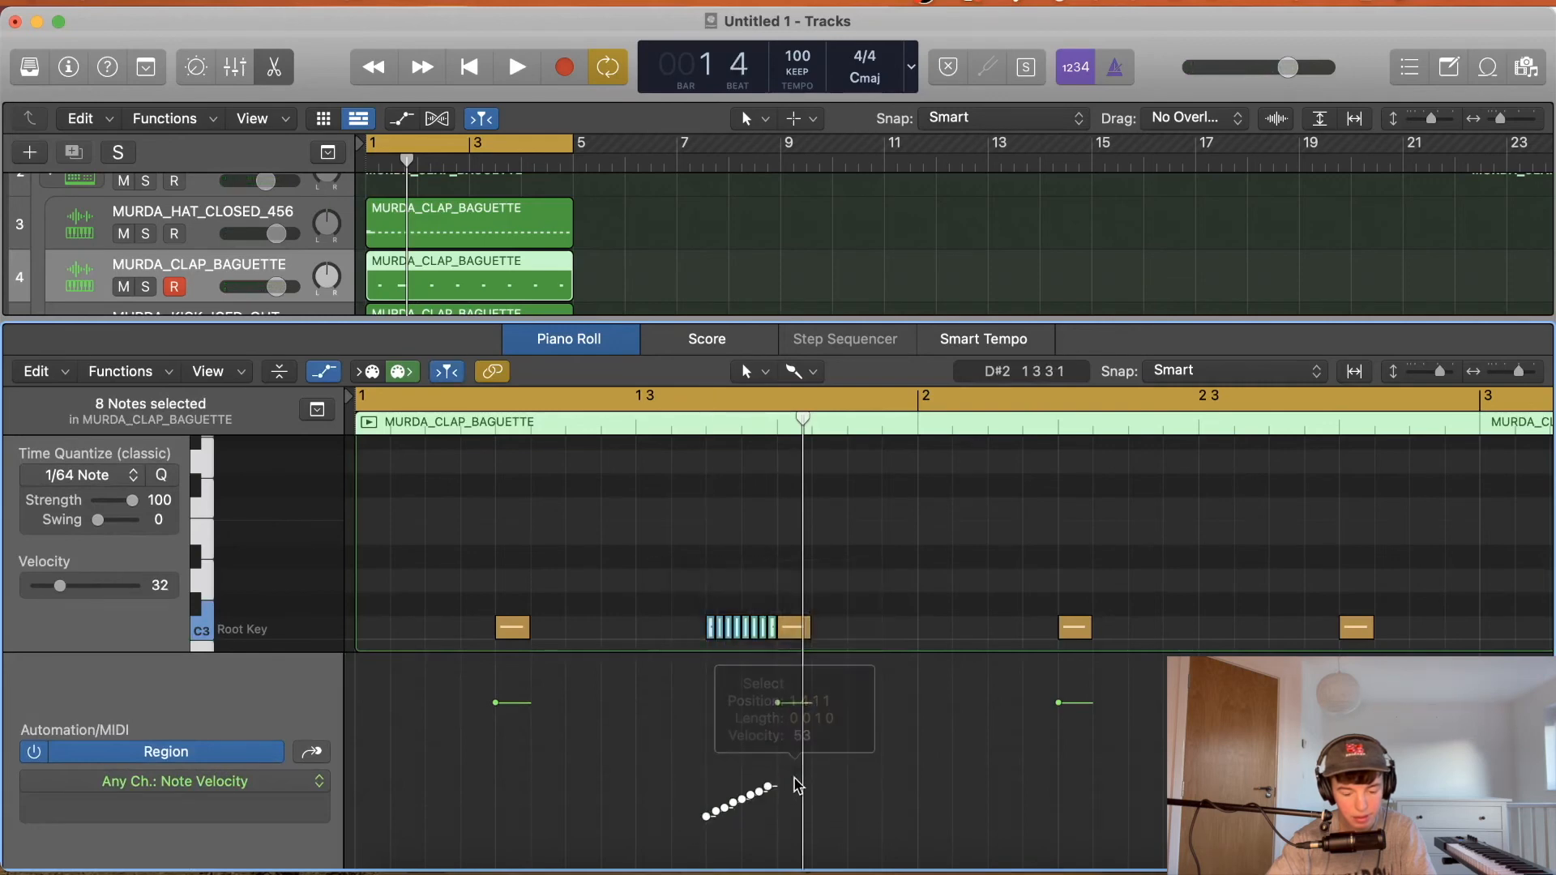
key(space)
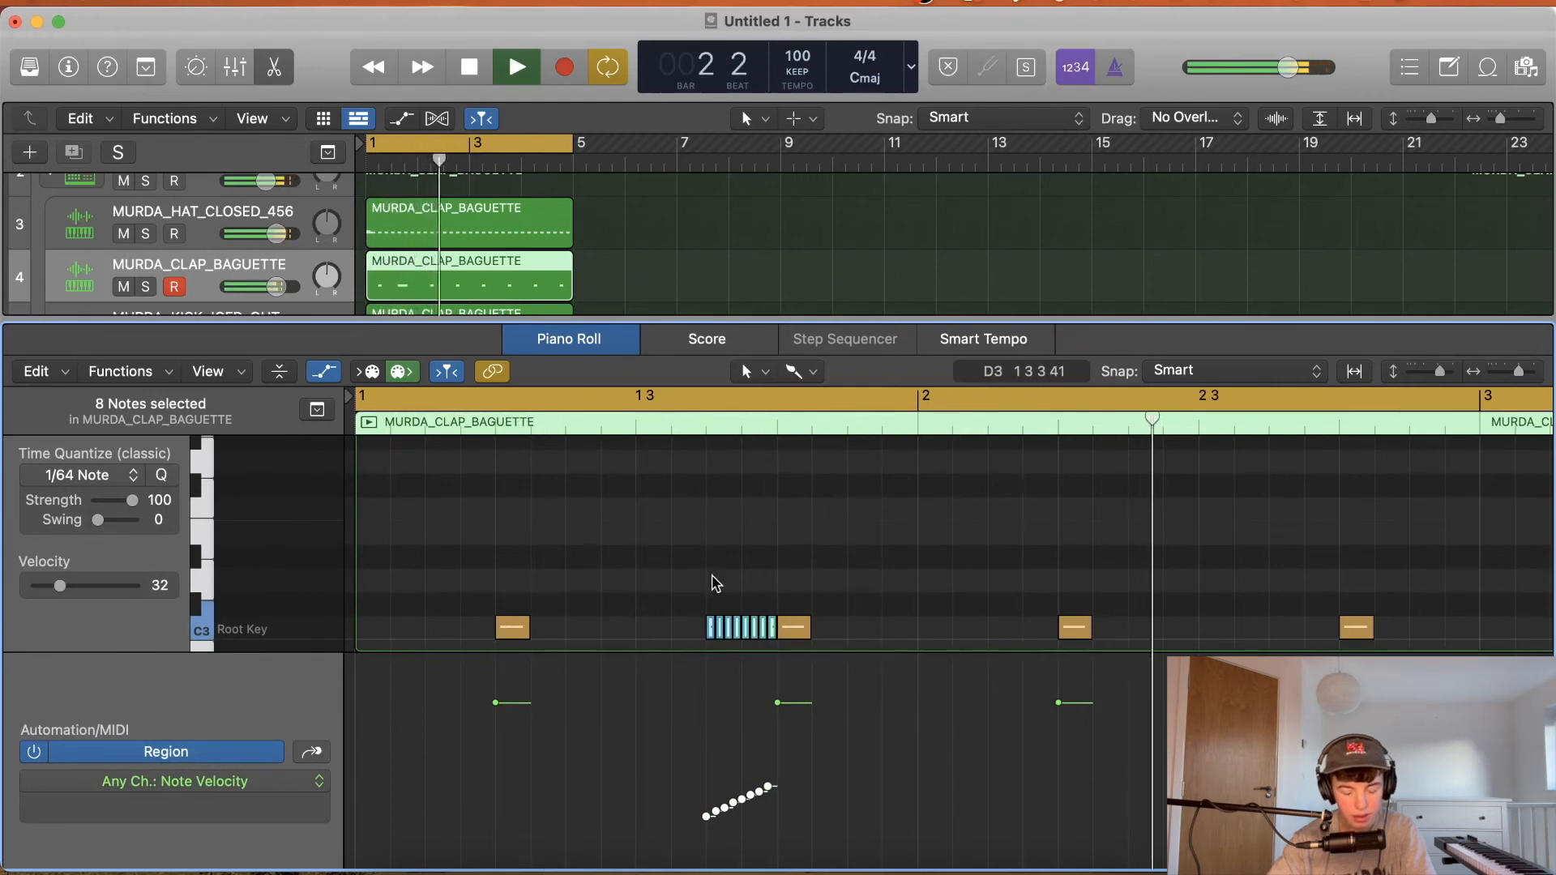
key(a)
key(z)
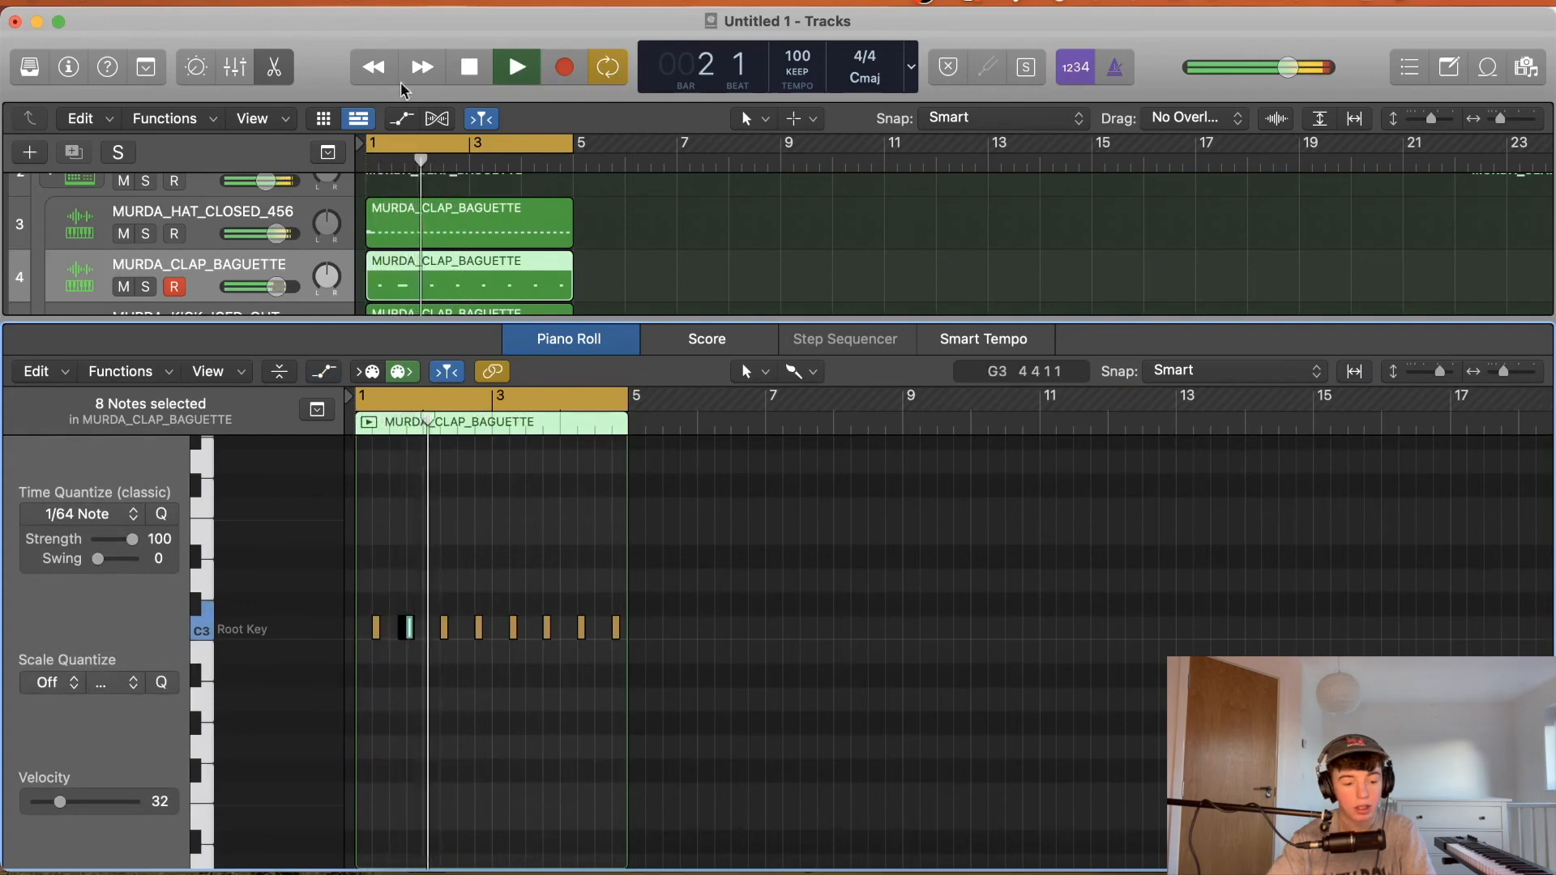
click(275, 67)
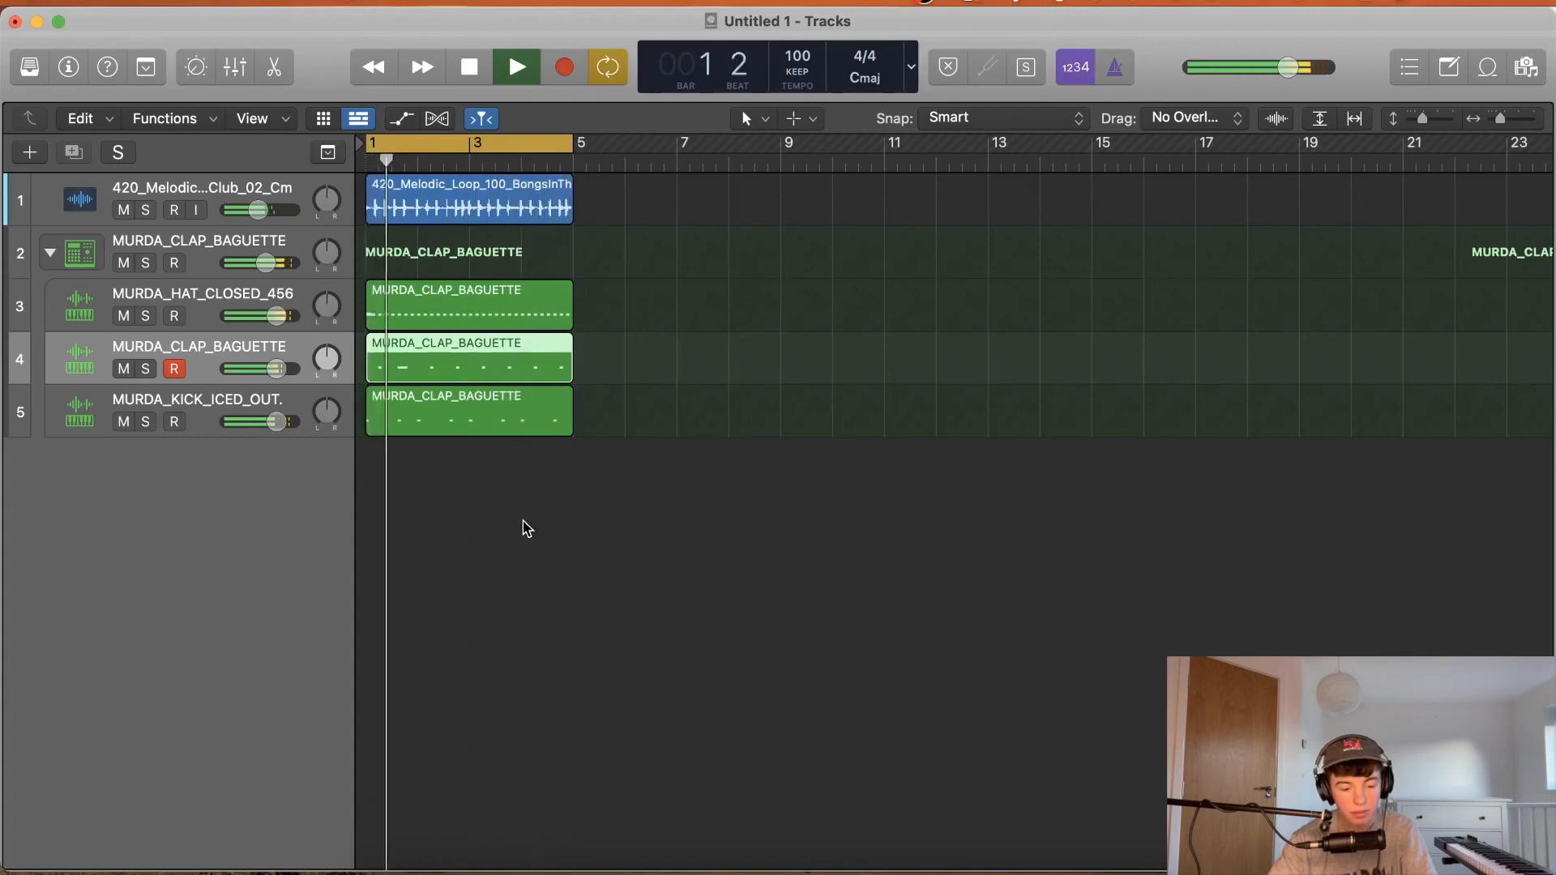
key(space)
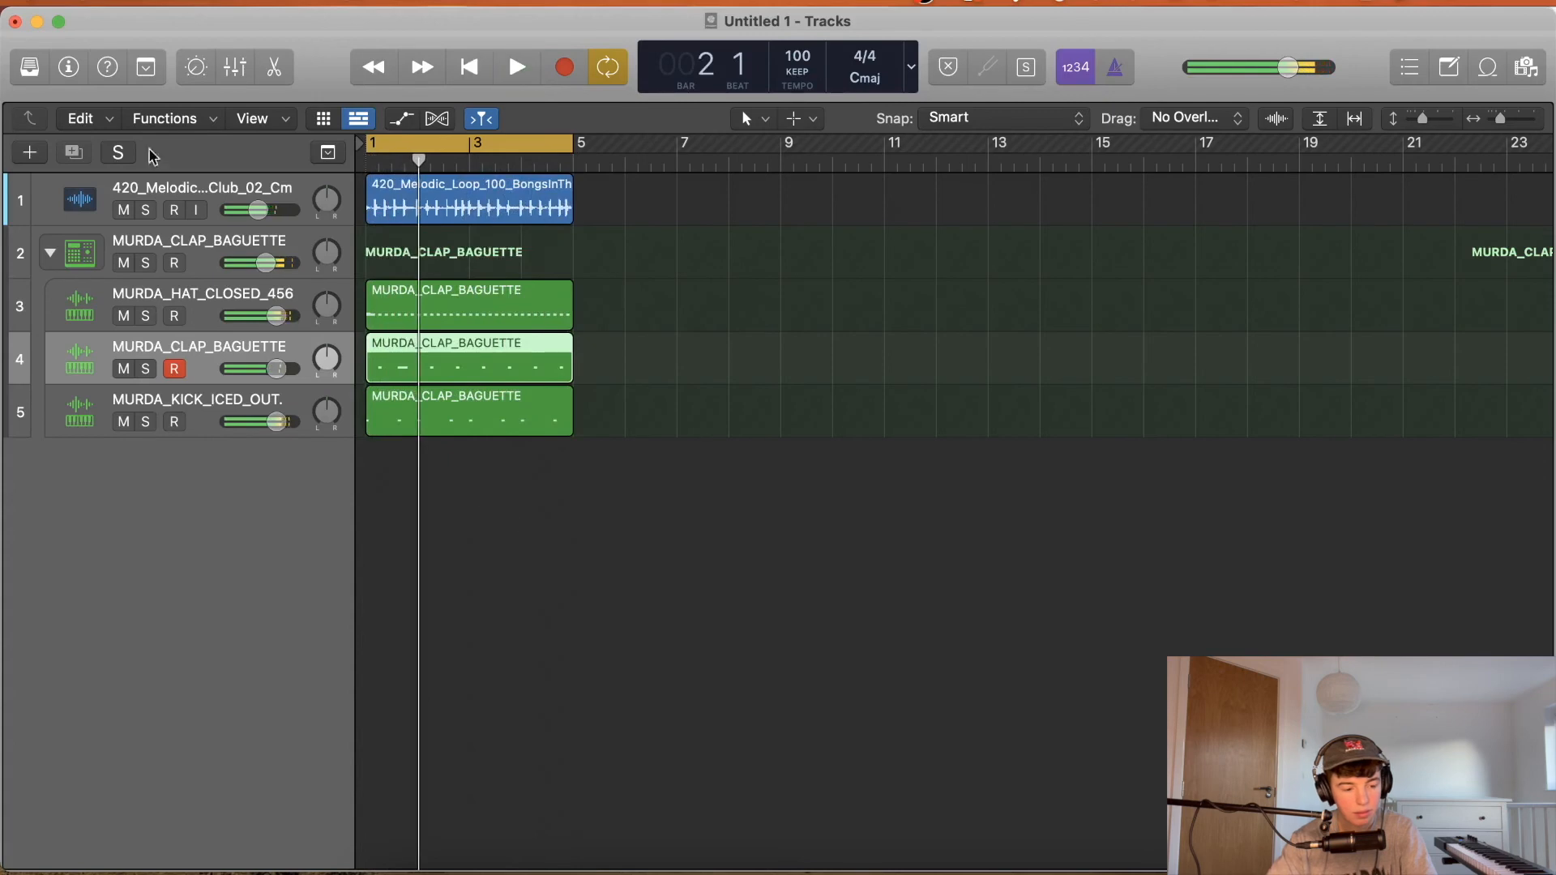
Show the clap track's channel strip and check the destinations of its Bus 5 and Bus 4 sends.
click(70, 68)
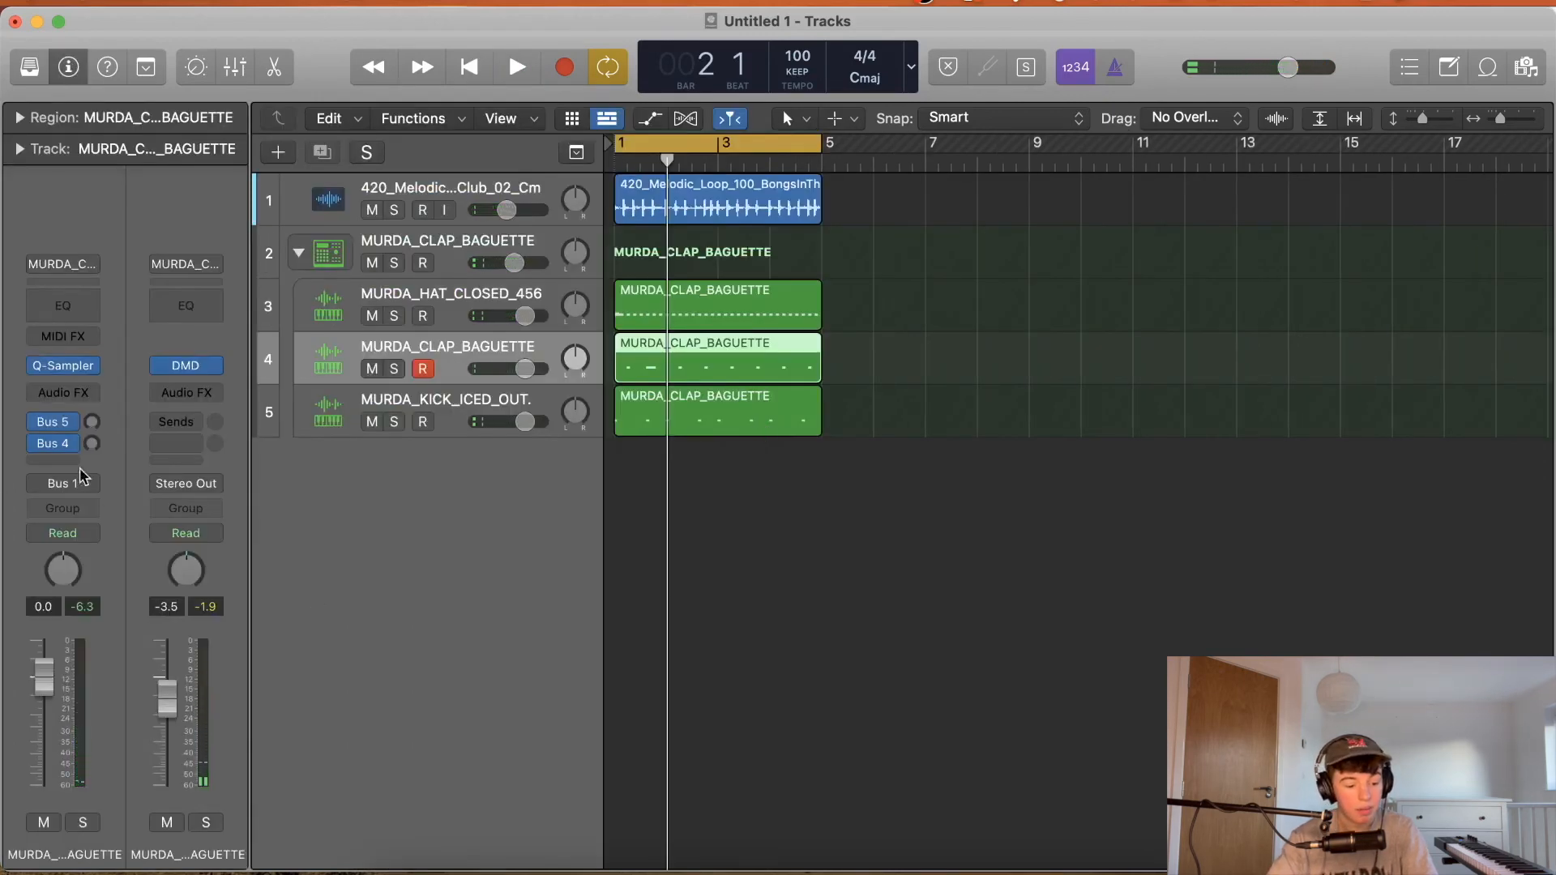
click(57, 424)
click(400, 523)
click(64, 447)
click(556, 464)
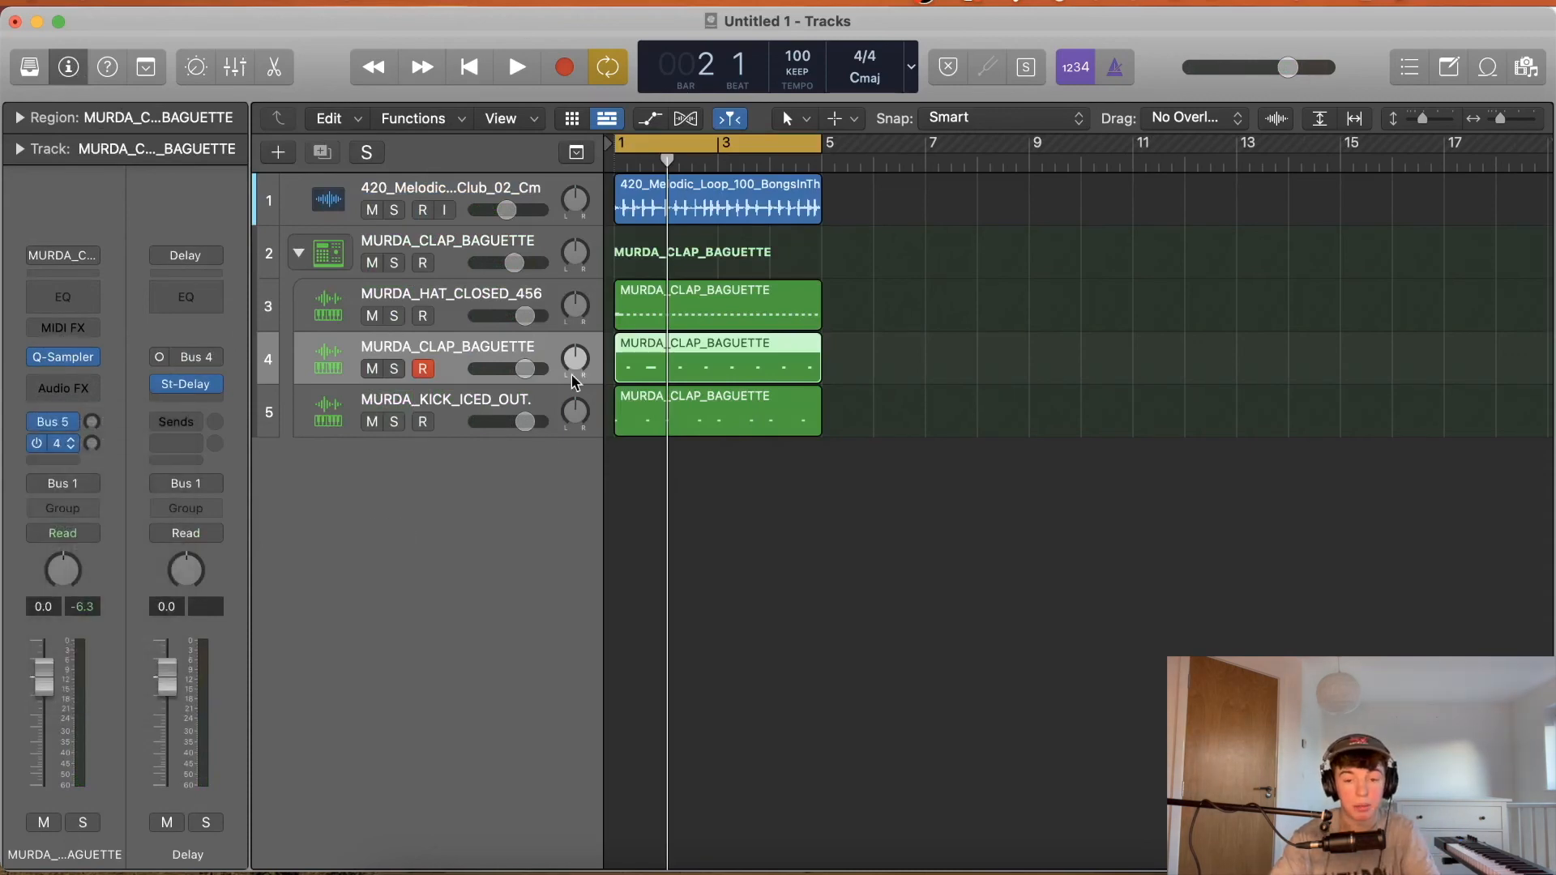
click(53, 422)
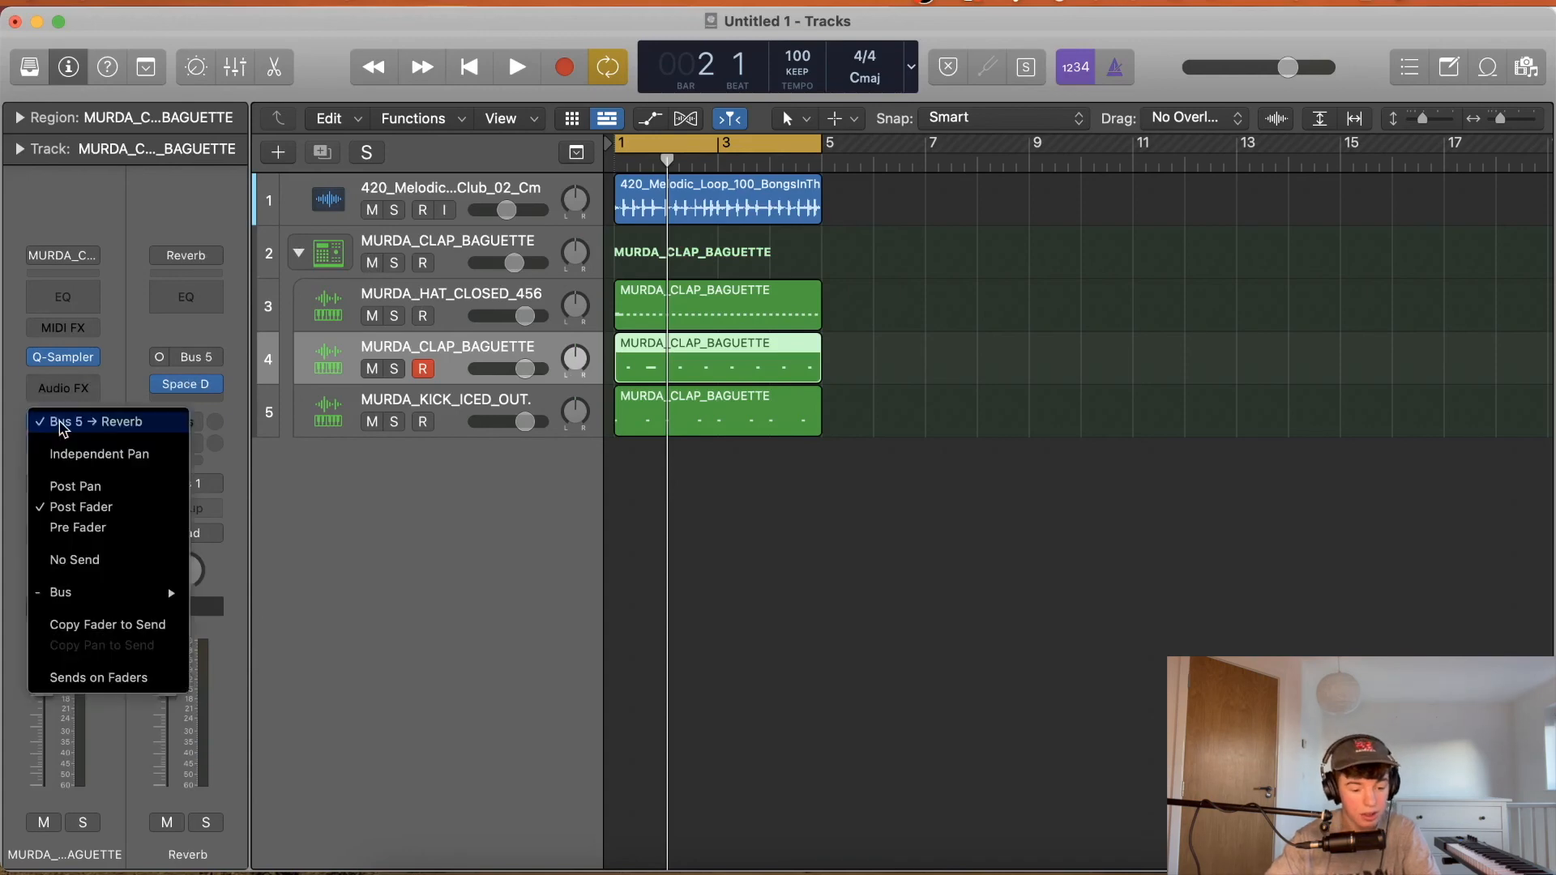
click(440, 477)
Solo the drum kit and try raising the clap's Bus 5 reverb send and Bus 4 delay send during playback.
click(394, 263)
key(space)
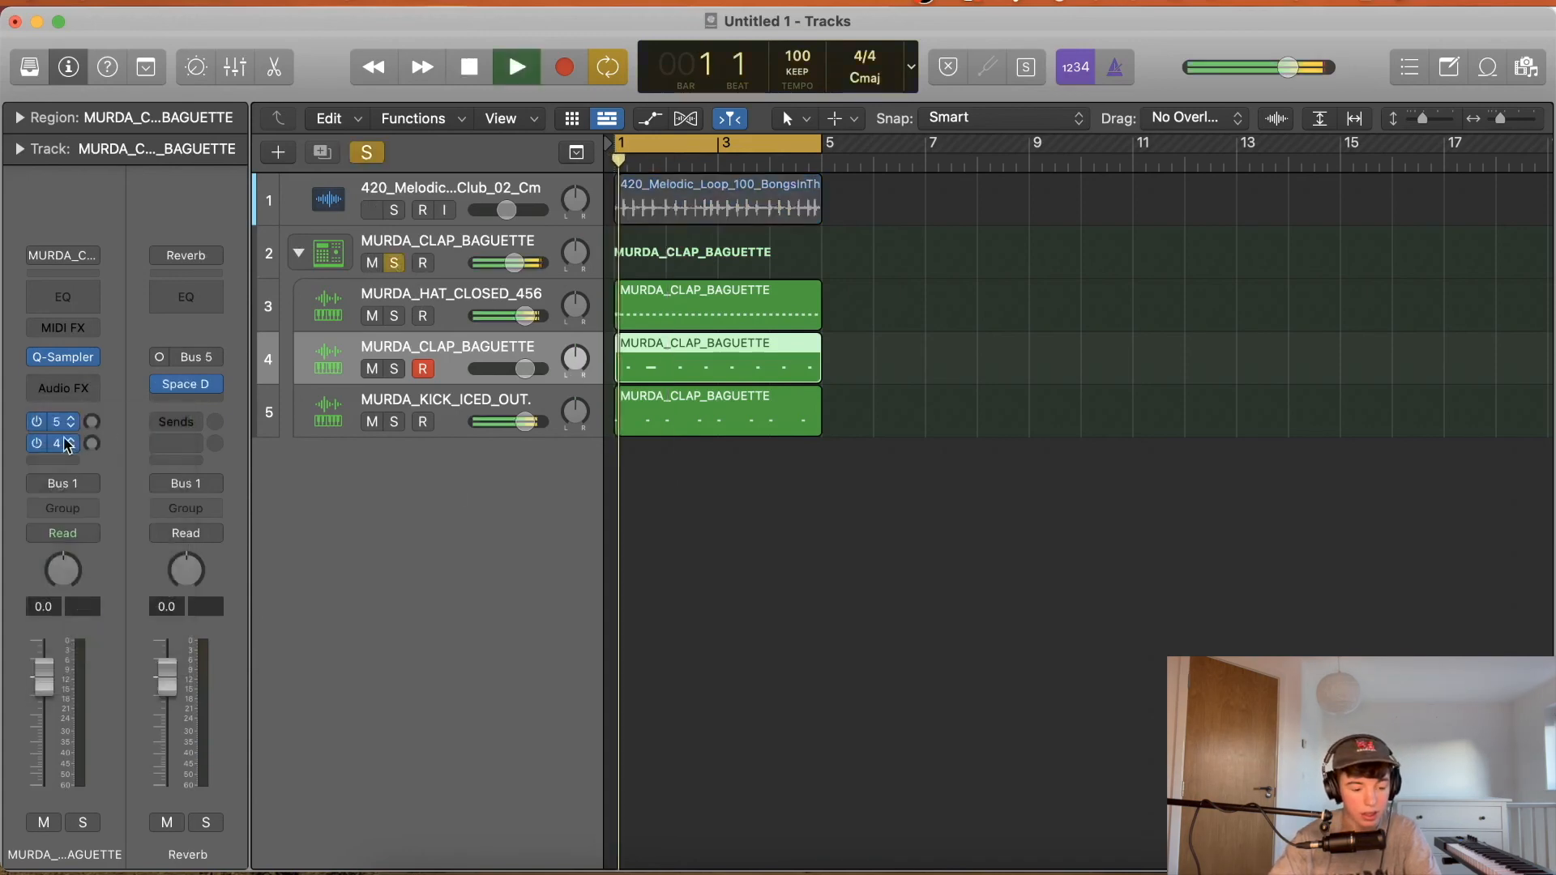
click(65, 422)
click(65, 423)
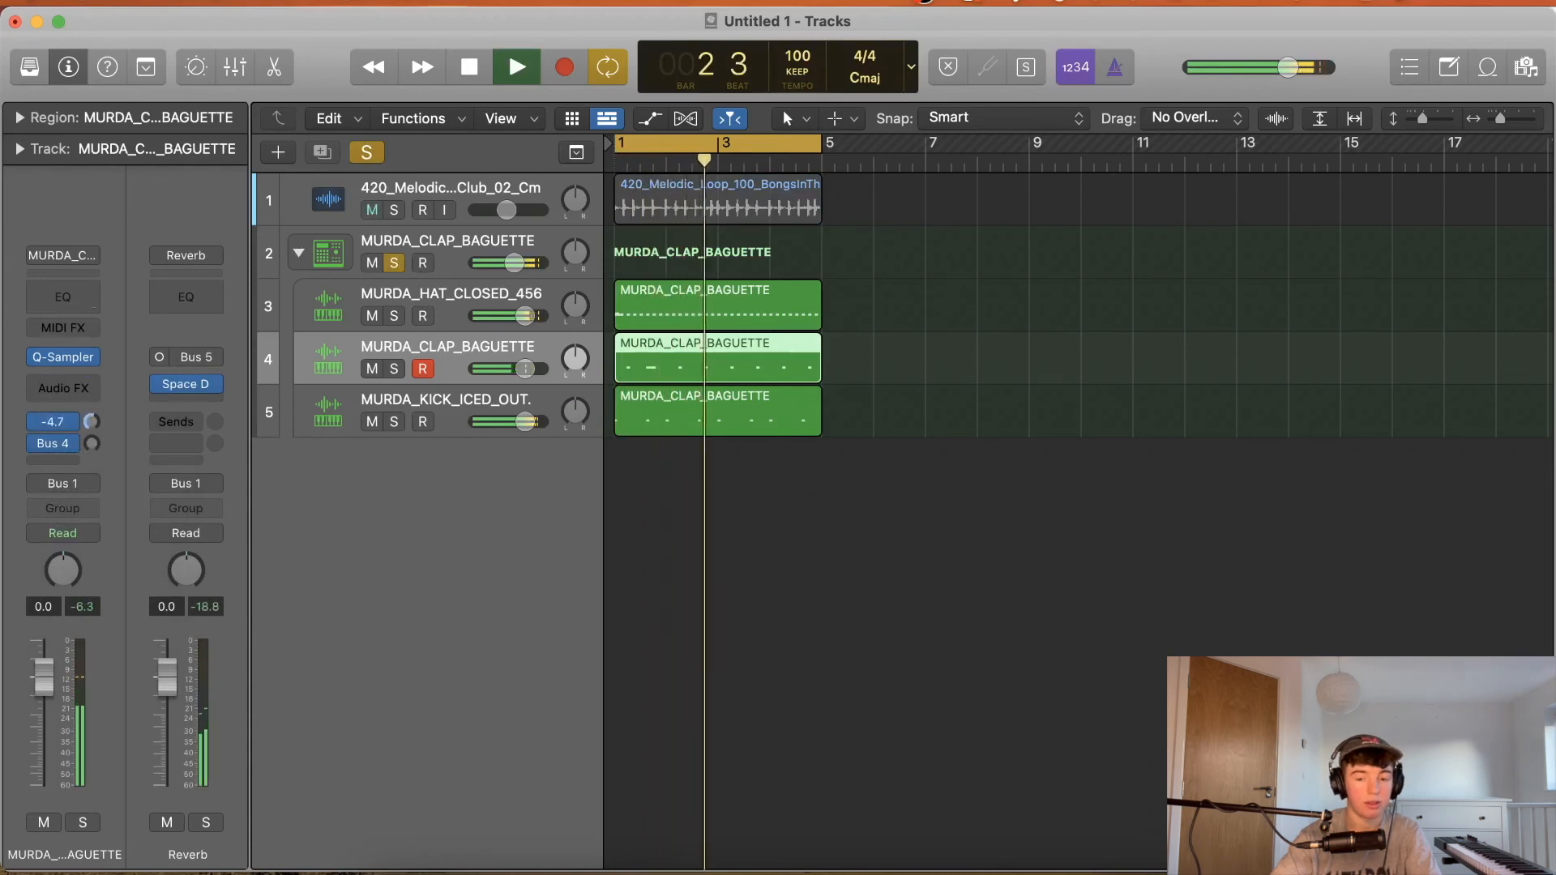
drag(92, 421, 89, 606)
click(61, 444)
click(106, 401)
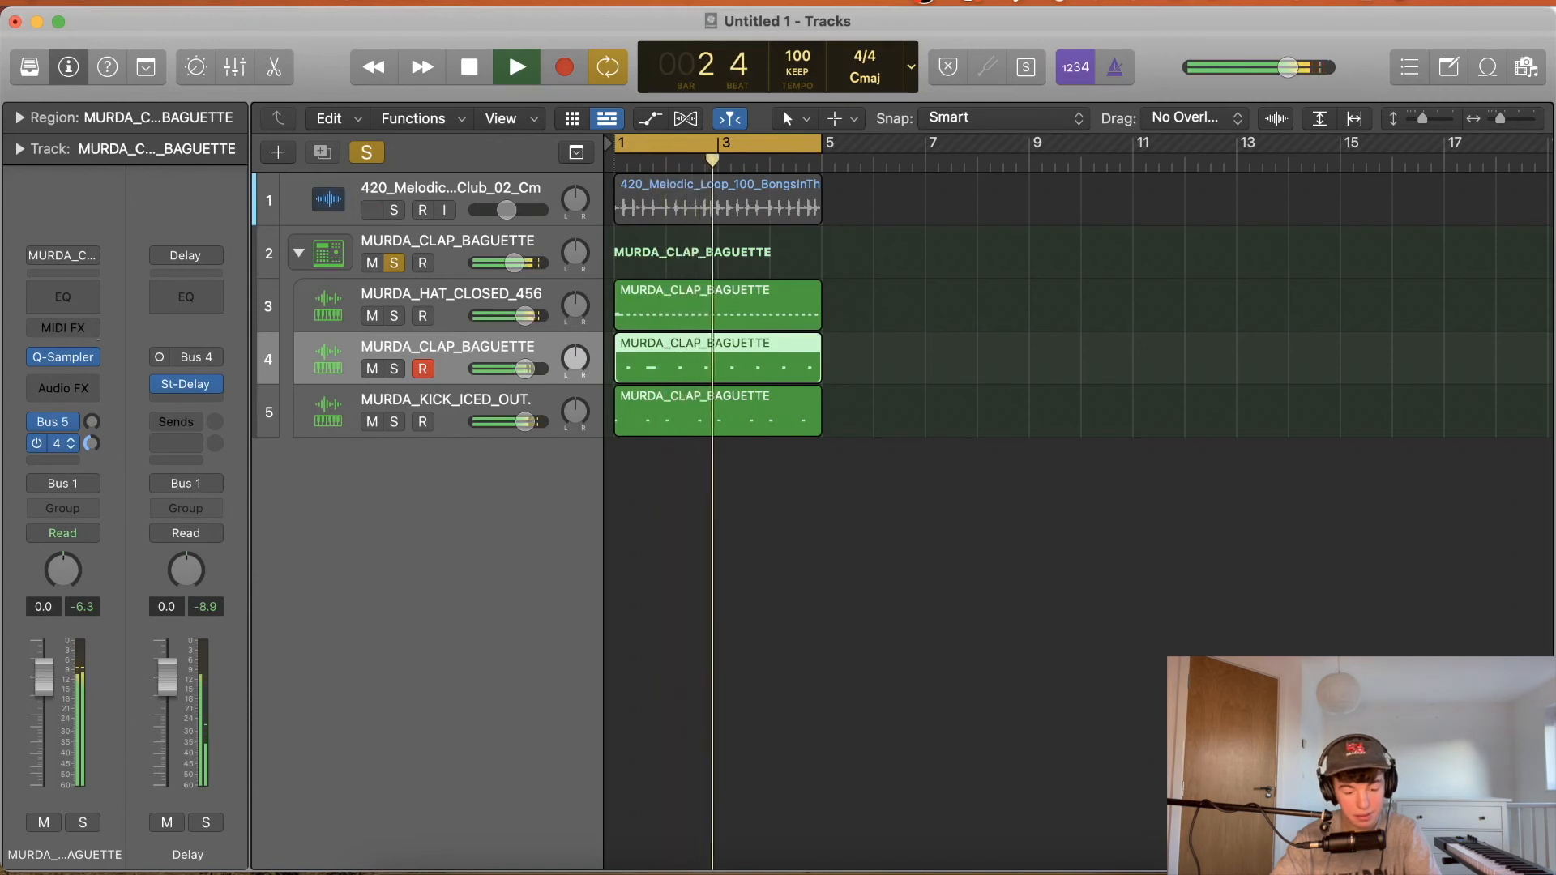
key(space)
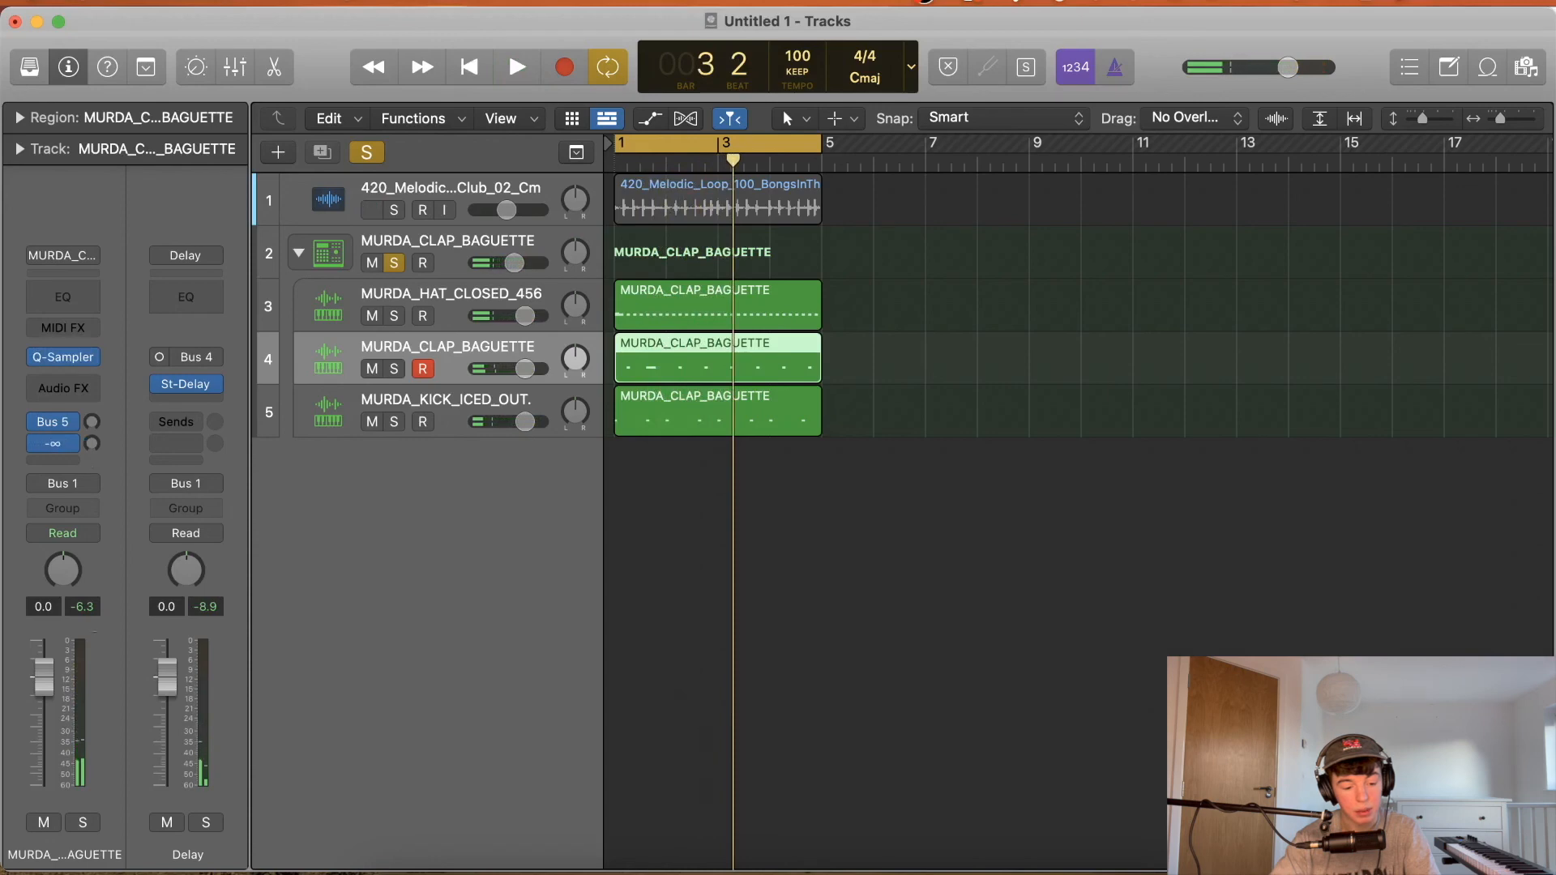
Solo the clap track, try its Bus 4 delay send again during playback, and clear all solos.
click(396, 368)
key(space)
mouse_move(93, 445)
mouse_down()
mouse_move(91, 367)
mouse_move(97, 451)
mouse_up()
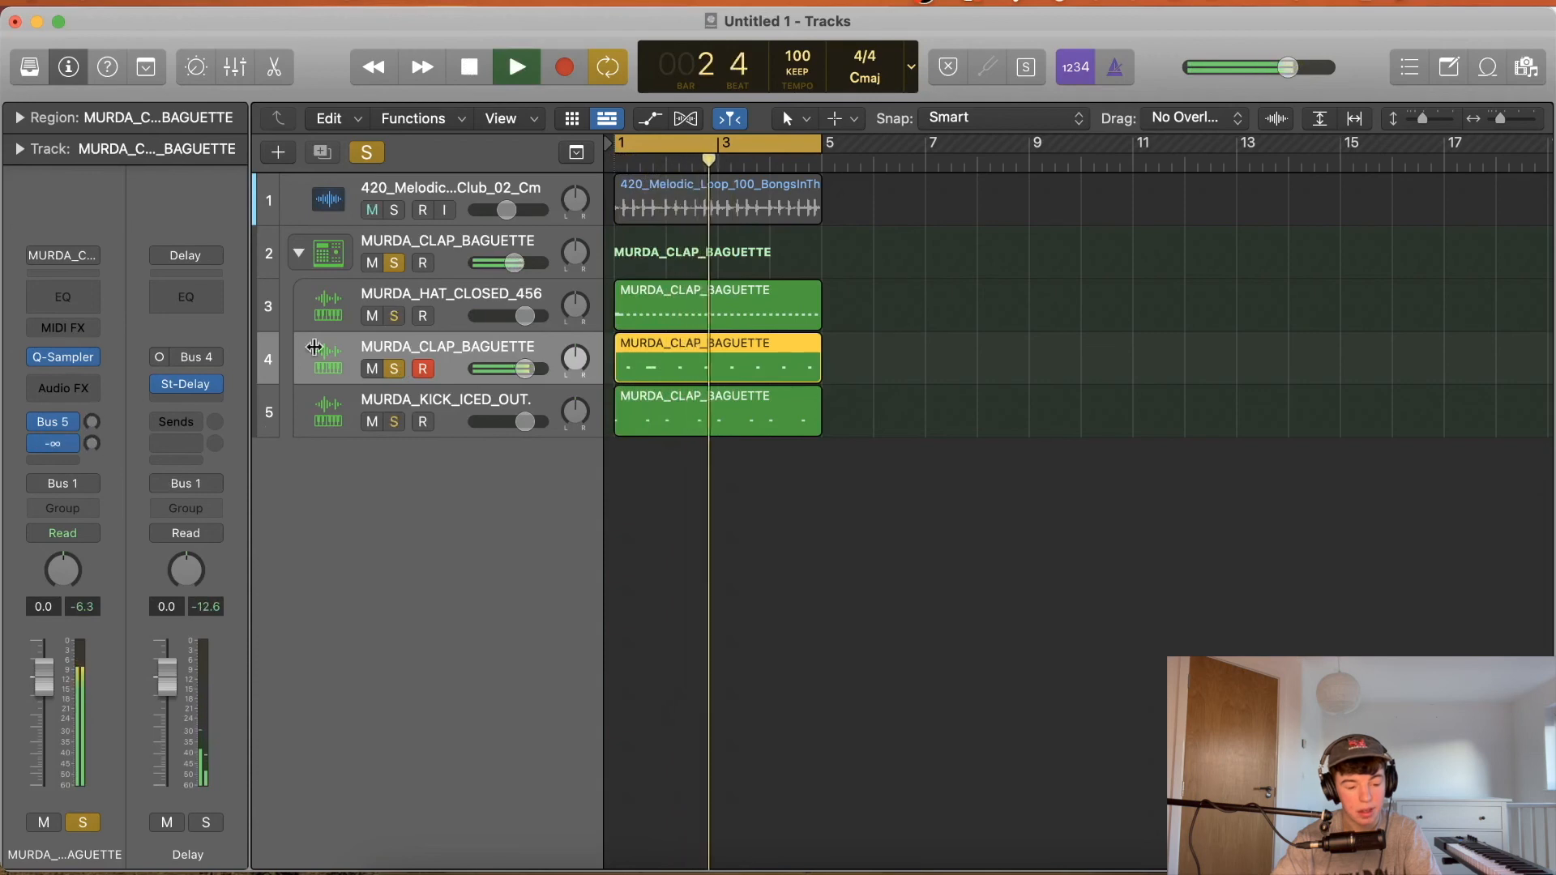
key(space)
click(451, 248)
click(367, 152)
Add a Channel EQ to the closed hat track with a high cut at 8500 Hz, and bypass the EQ.
click(470, 299)
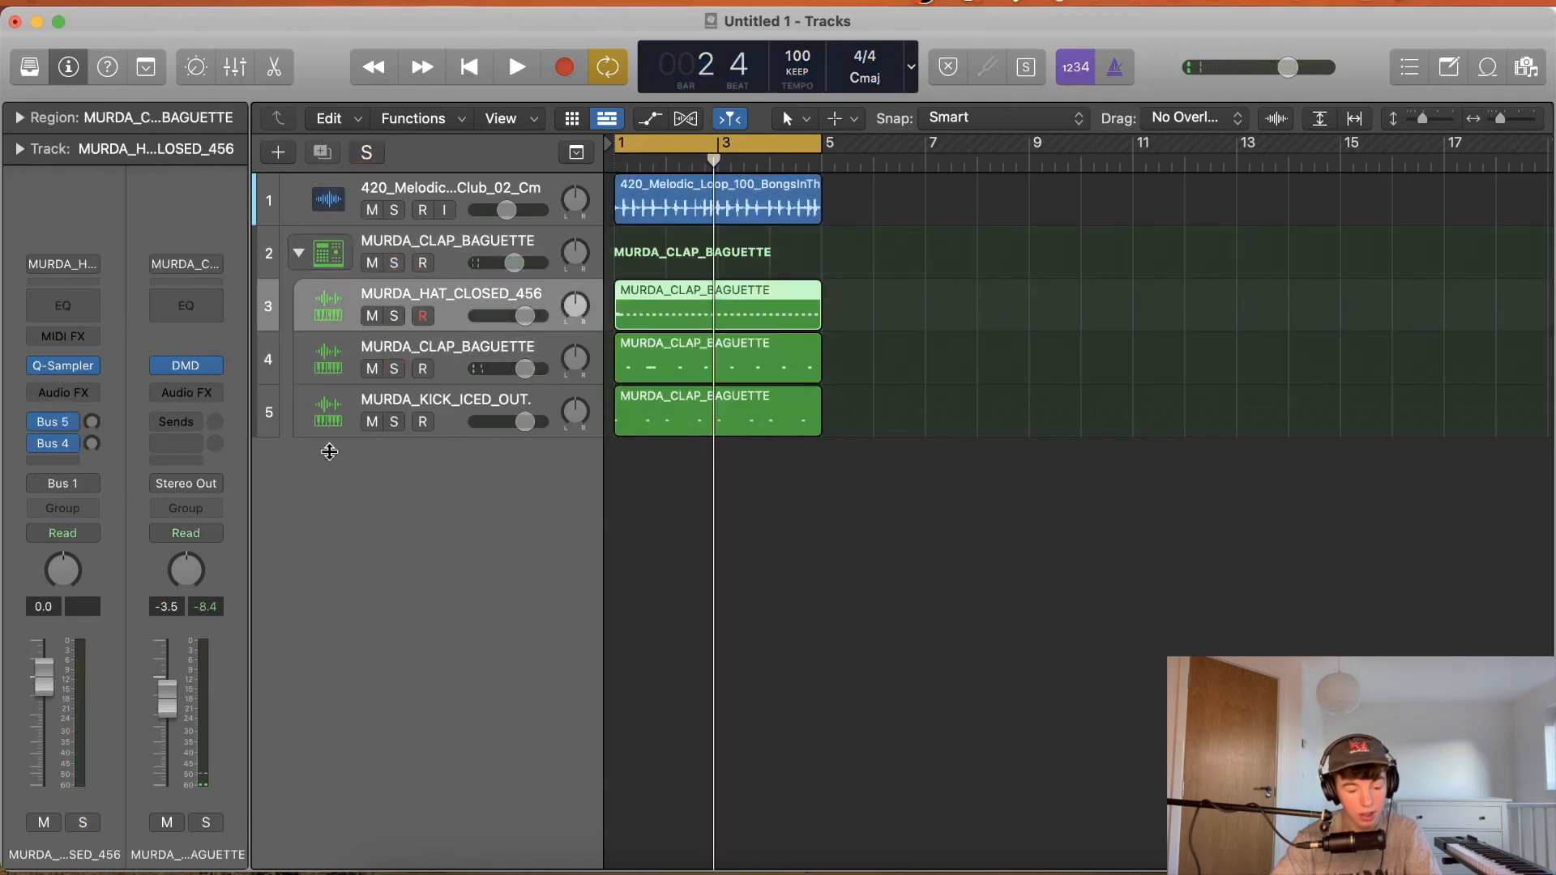
key(space)
click(81, 308)
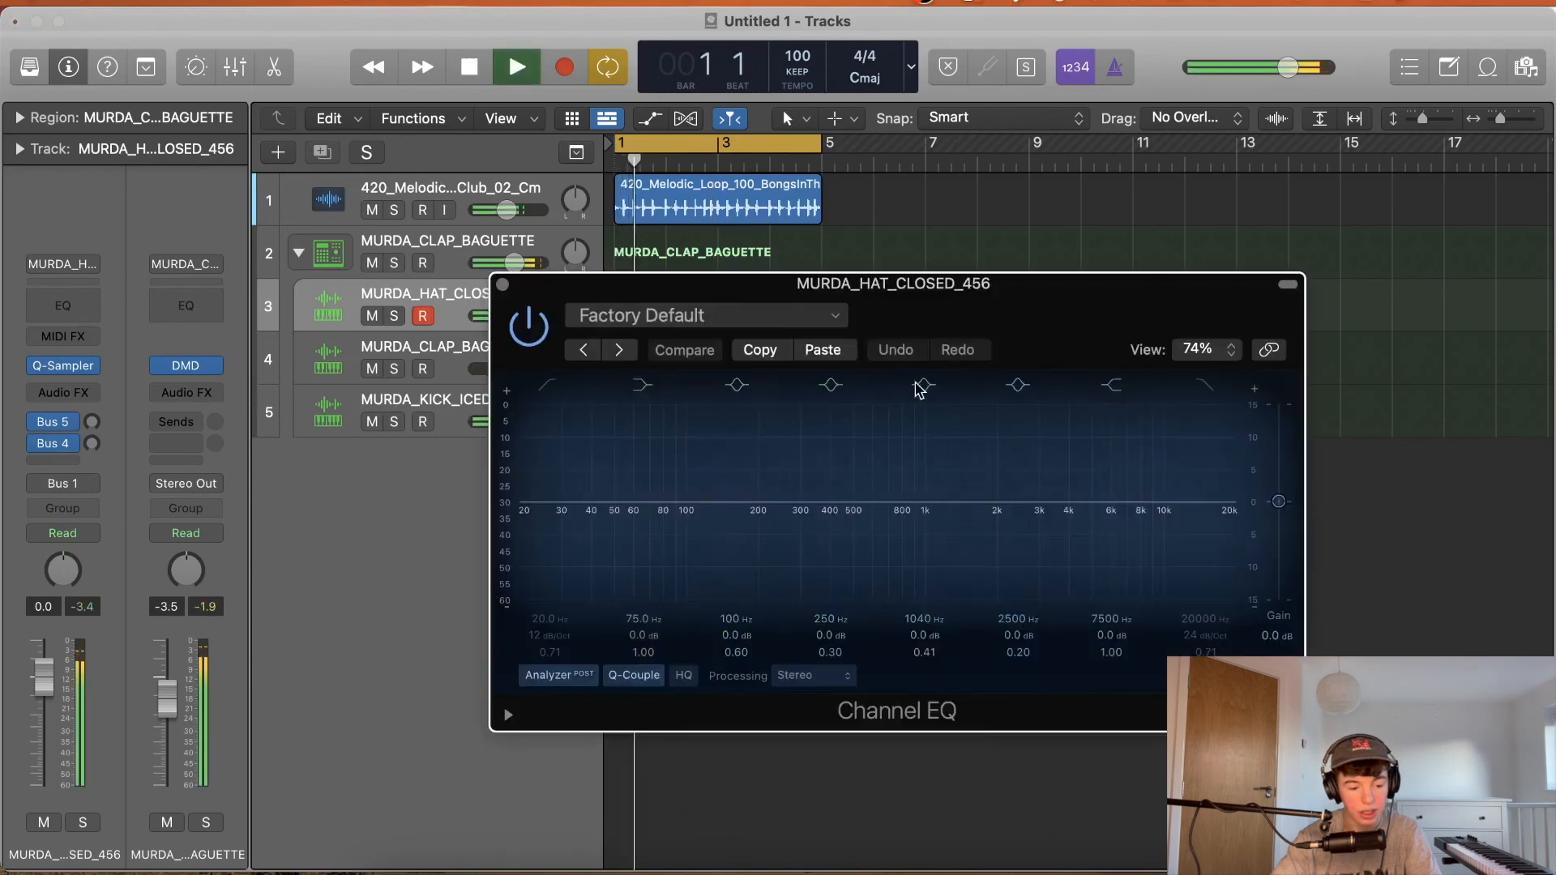
drag(1205, 400, 1115, 541)
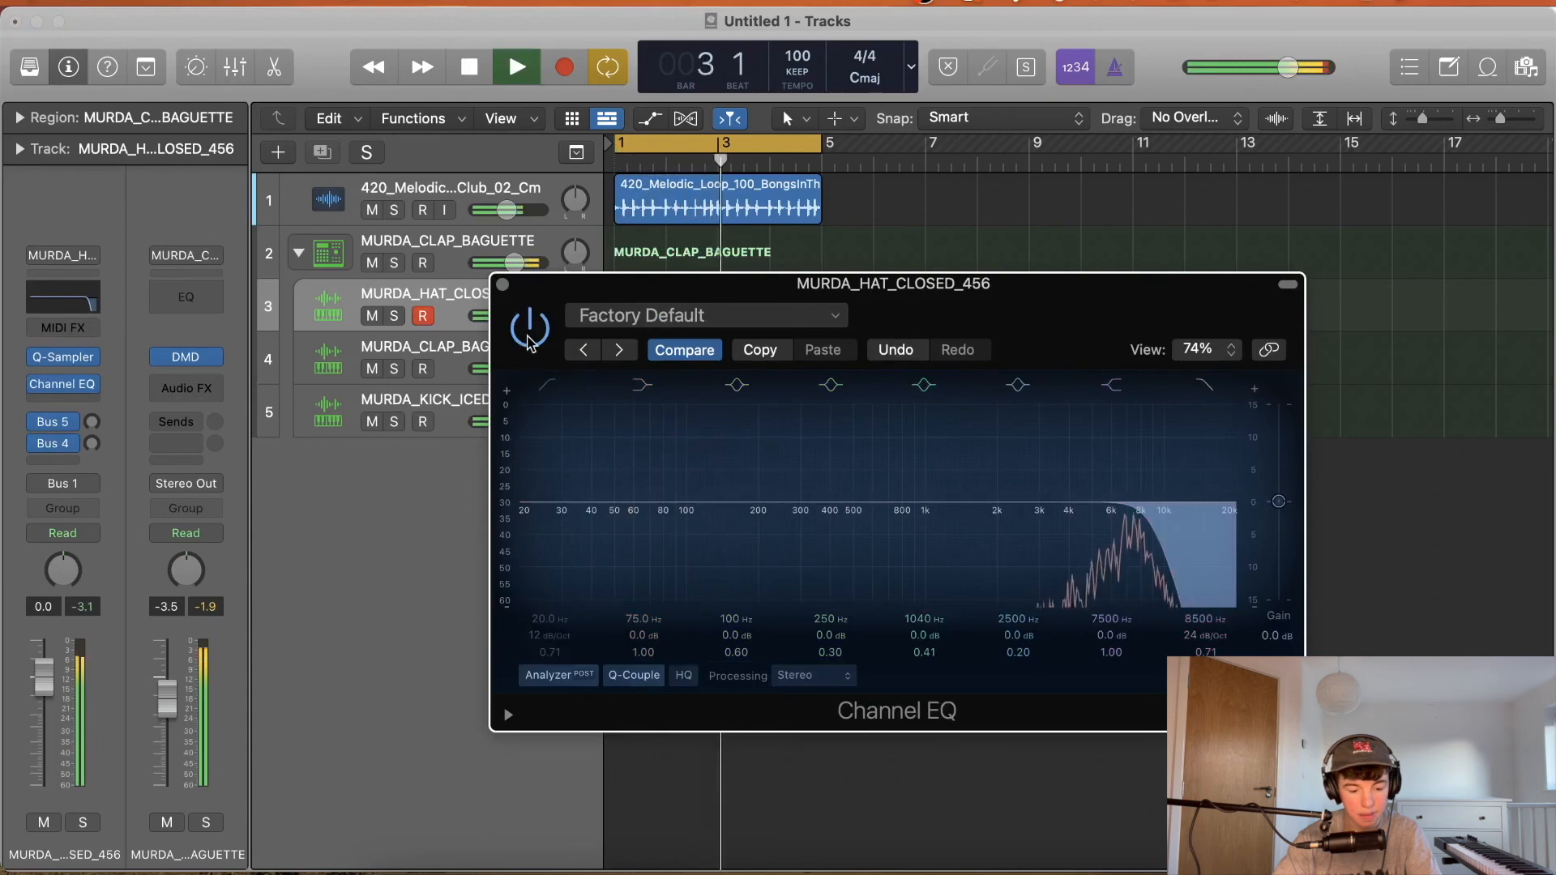
click(503, 285)
key(space)
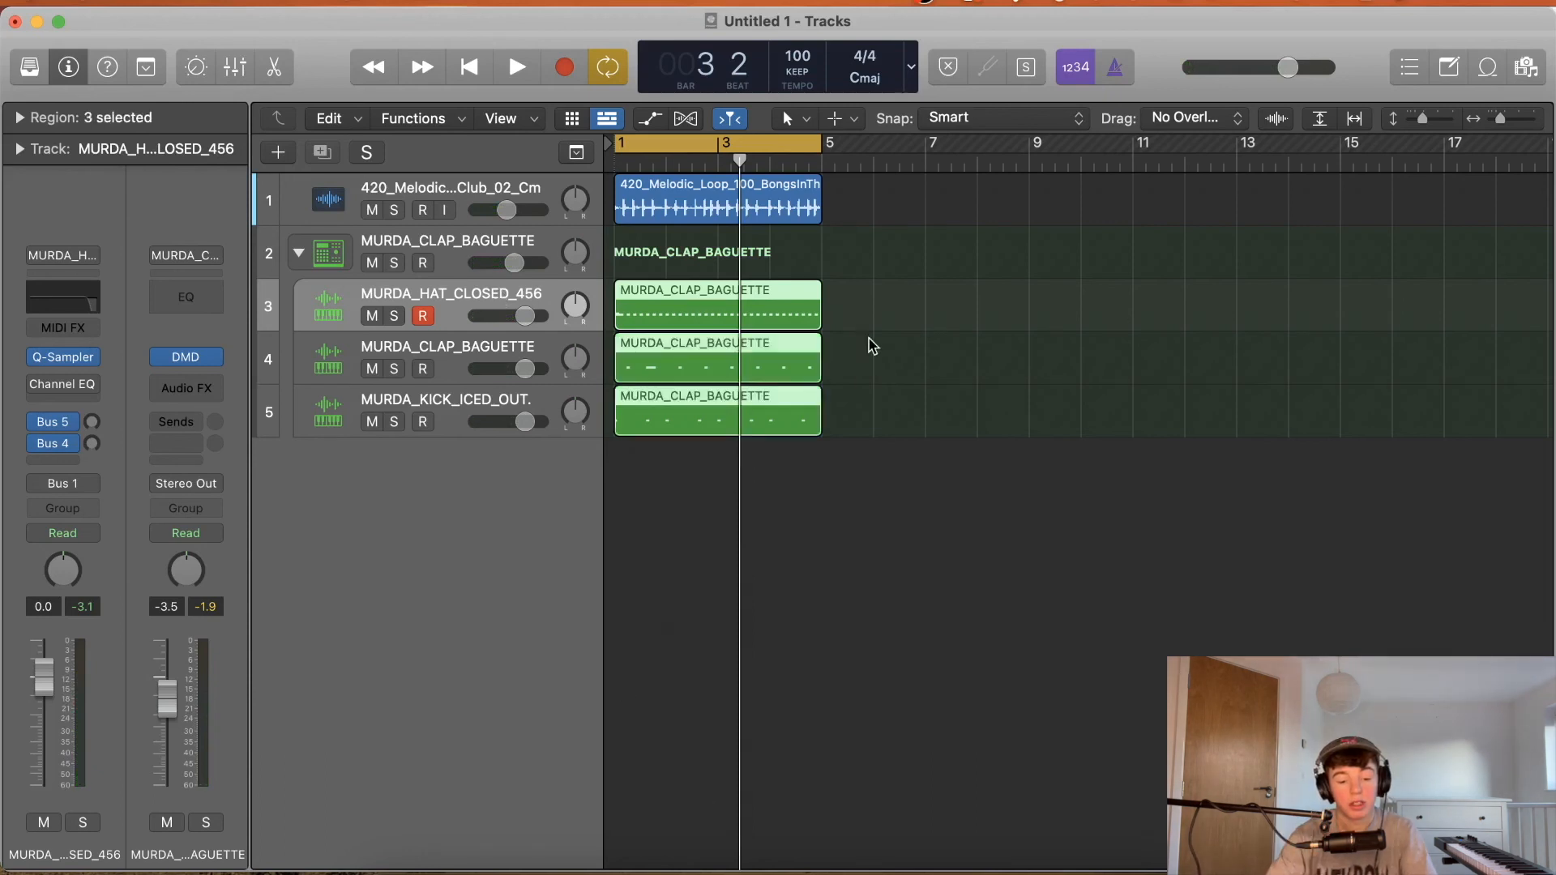
Copy the hat, clap and kick regions so the duplicates start at bar 5.
key(super+a)
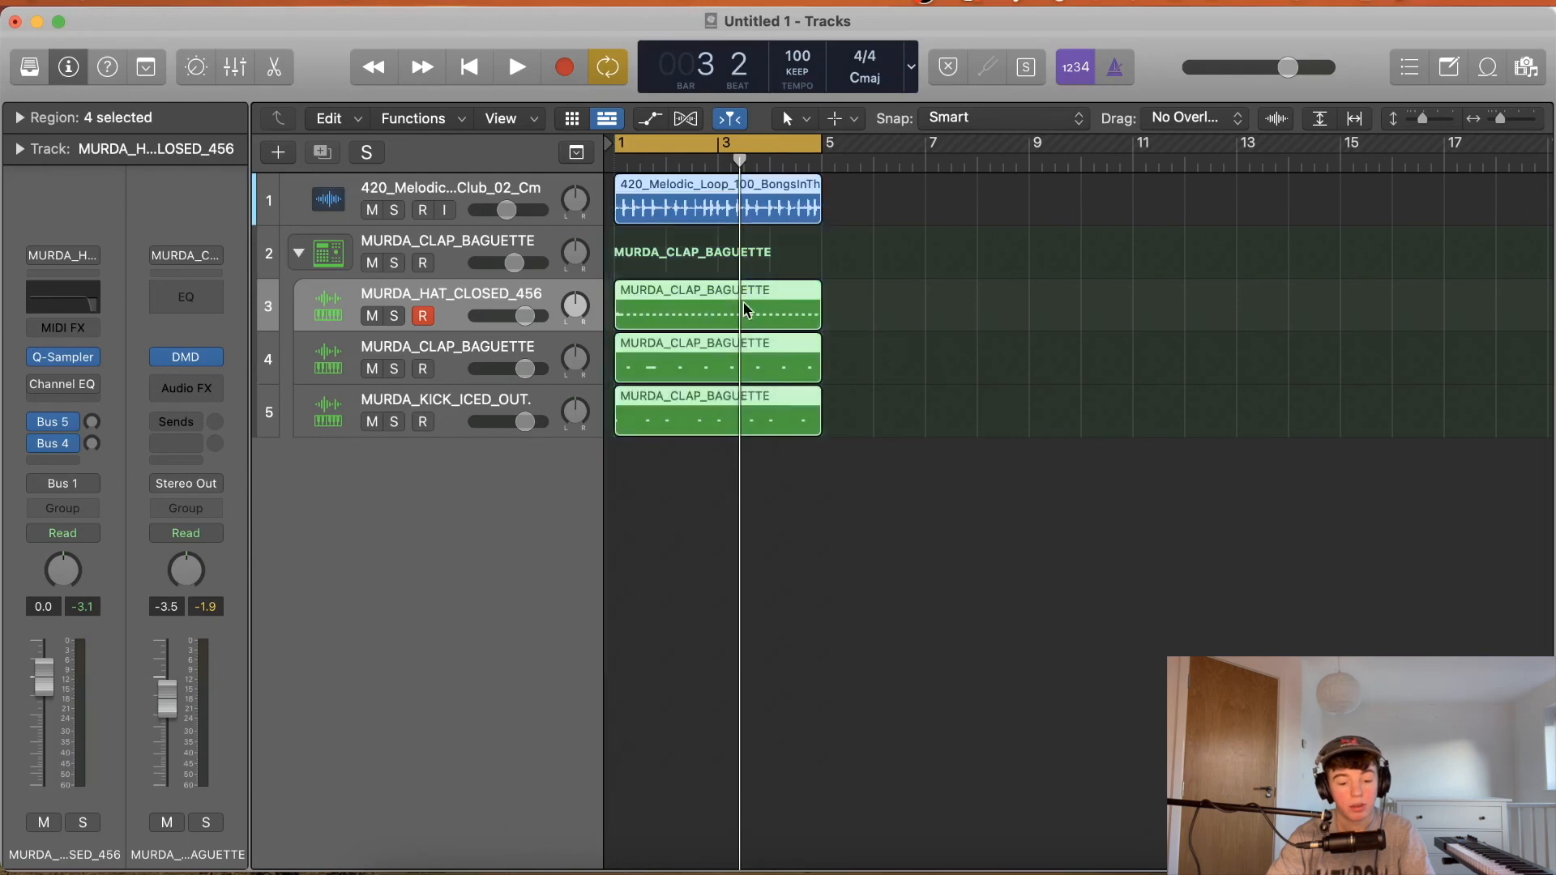
click(896, 329)
drag(892, 309, 576, 591)
drag(660, 326, 870, 325)
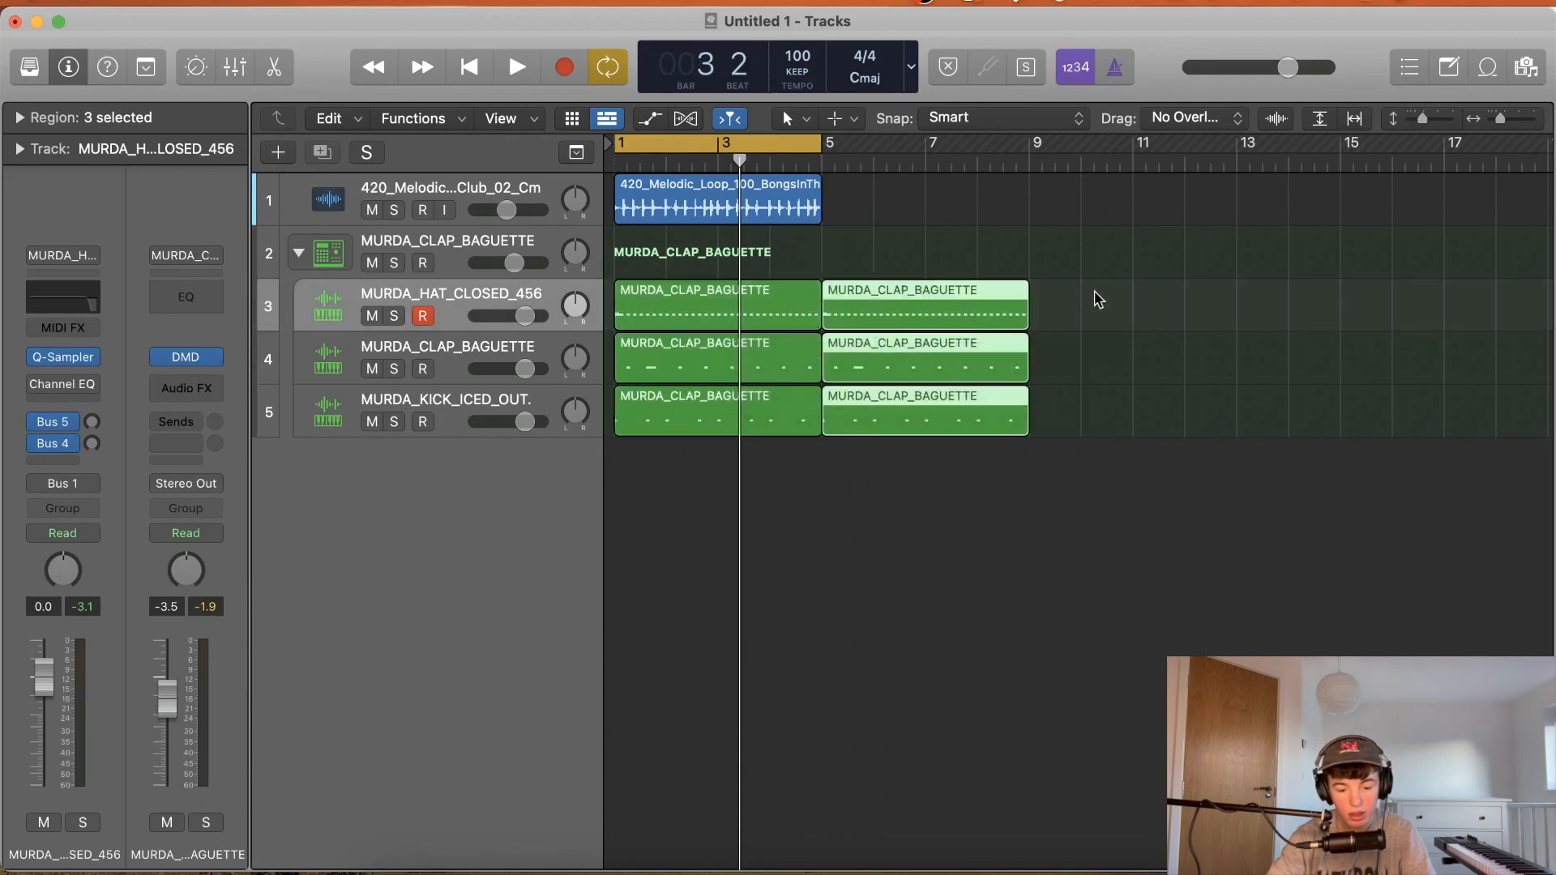
Try looping the three copied drum regions, turn the looping off and deselect them.
drag(1097, 299, 540, 645)
drag(1097, 291, 912, 572)
scroll(913, 574, down, 10)
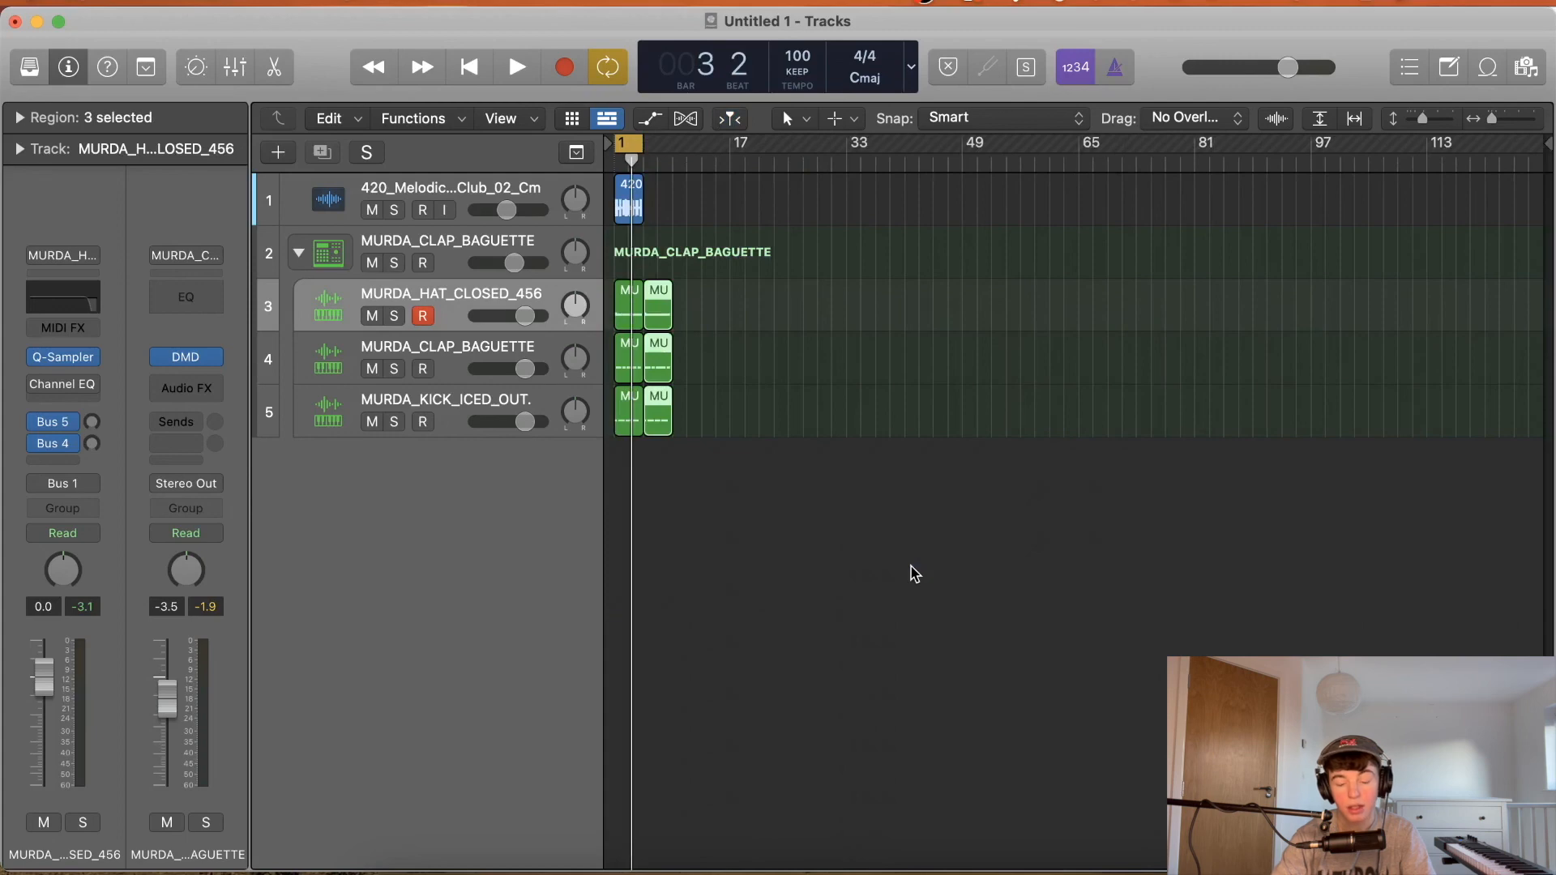
key(l)
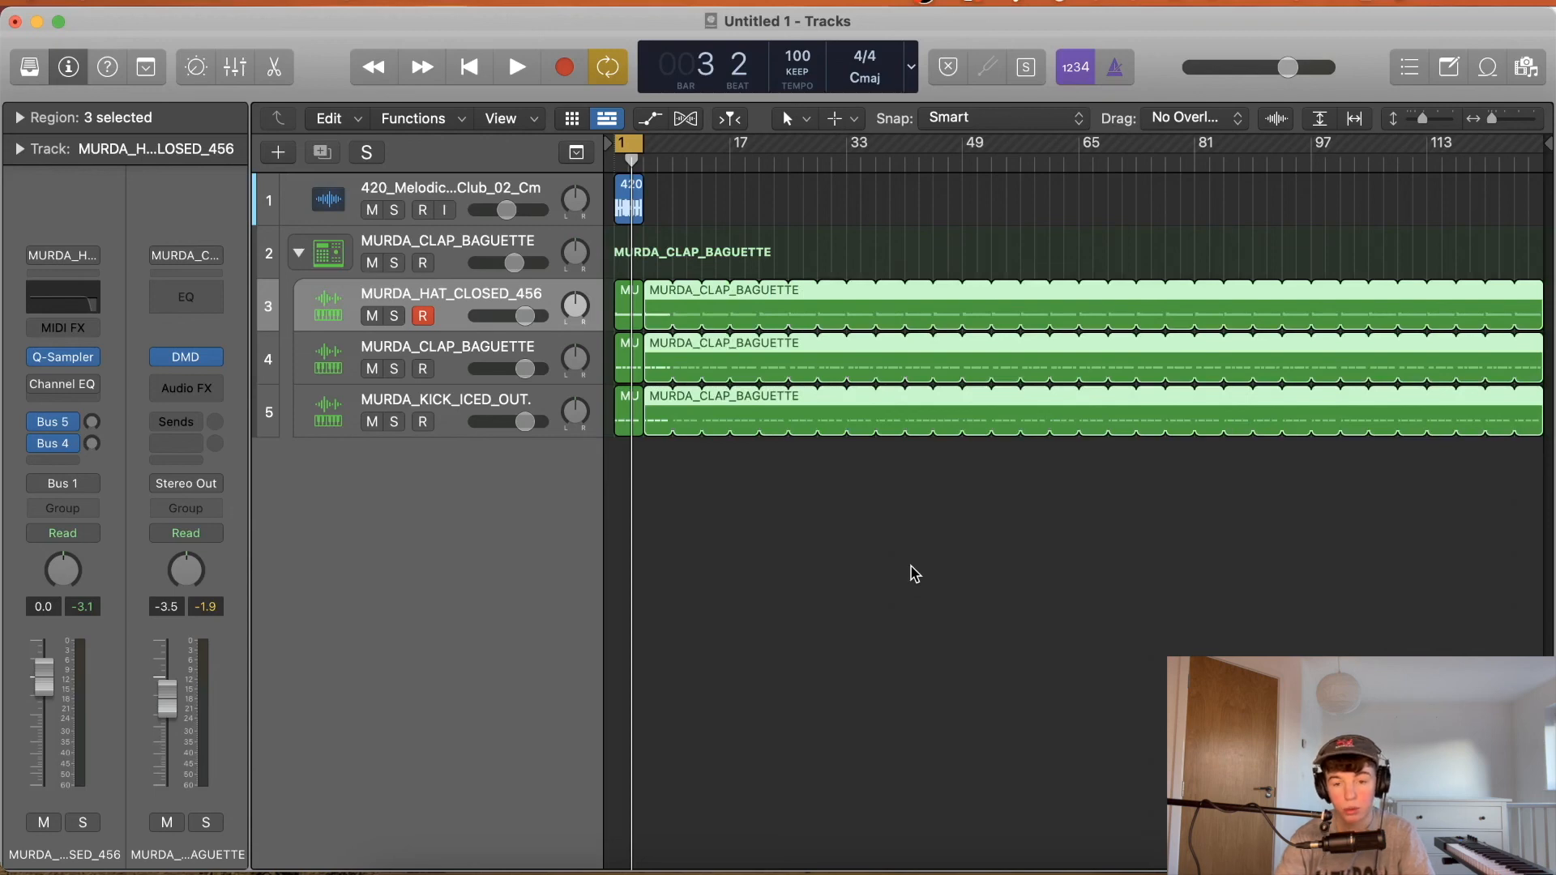
key(l)
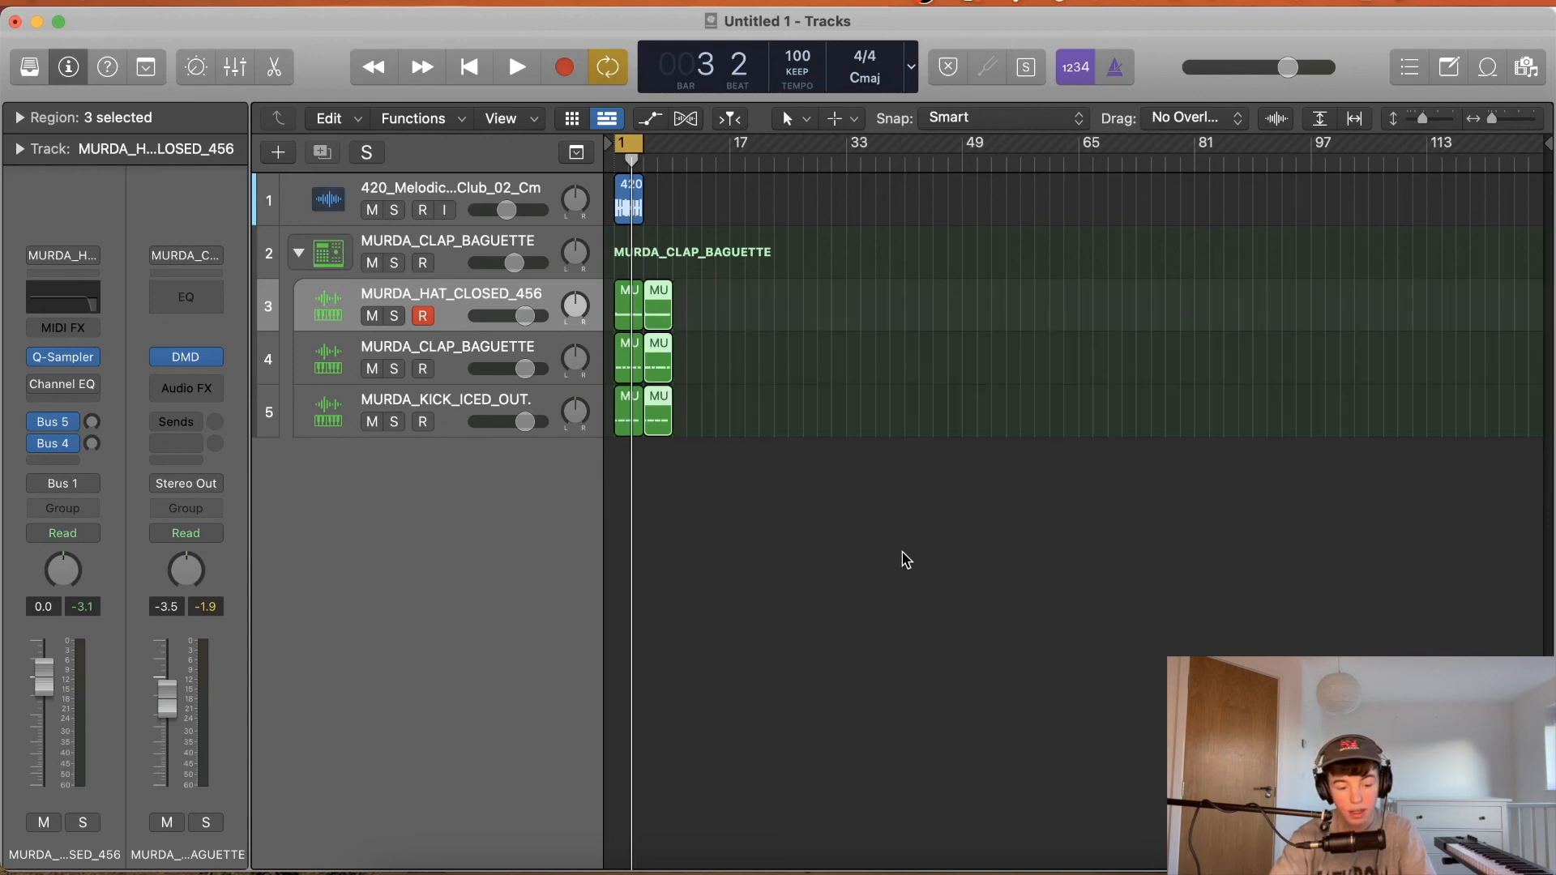
key(super+Right)
key(super+Right)
key(super+Right)
key(super+Right)
key(super+Right)
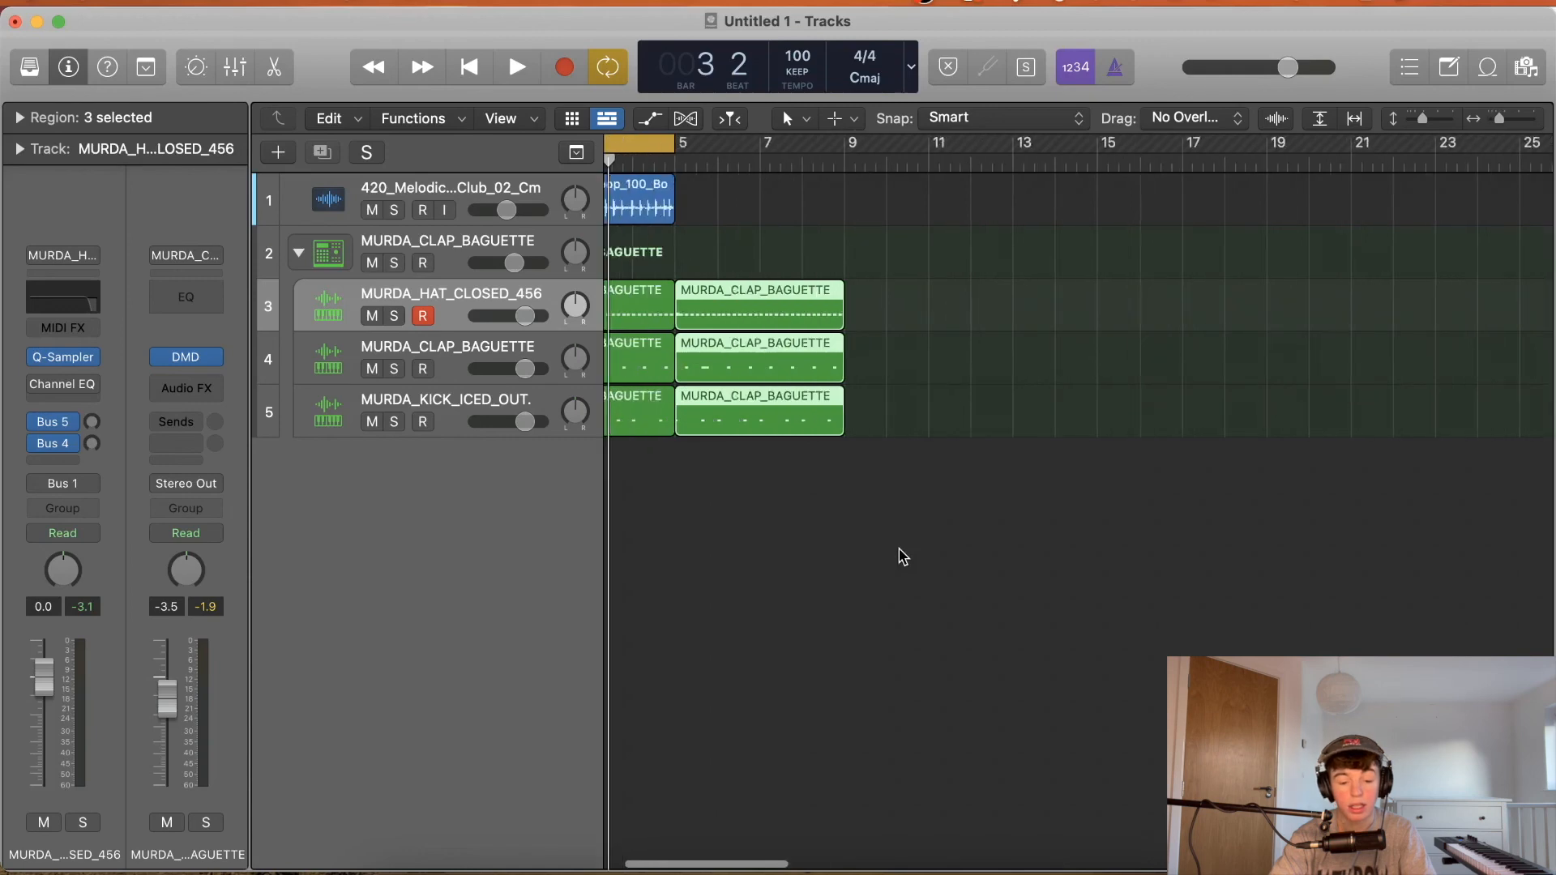
click(947, 567)
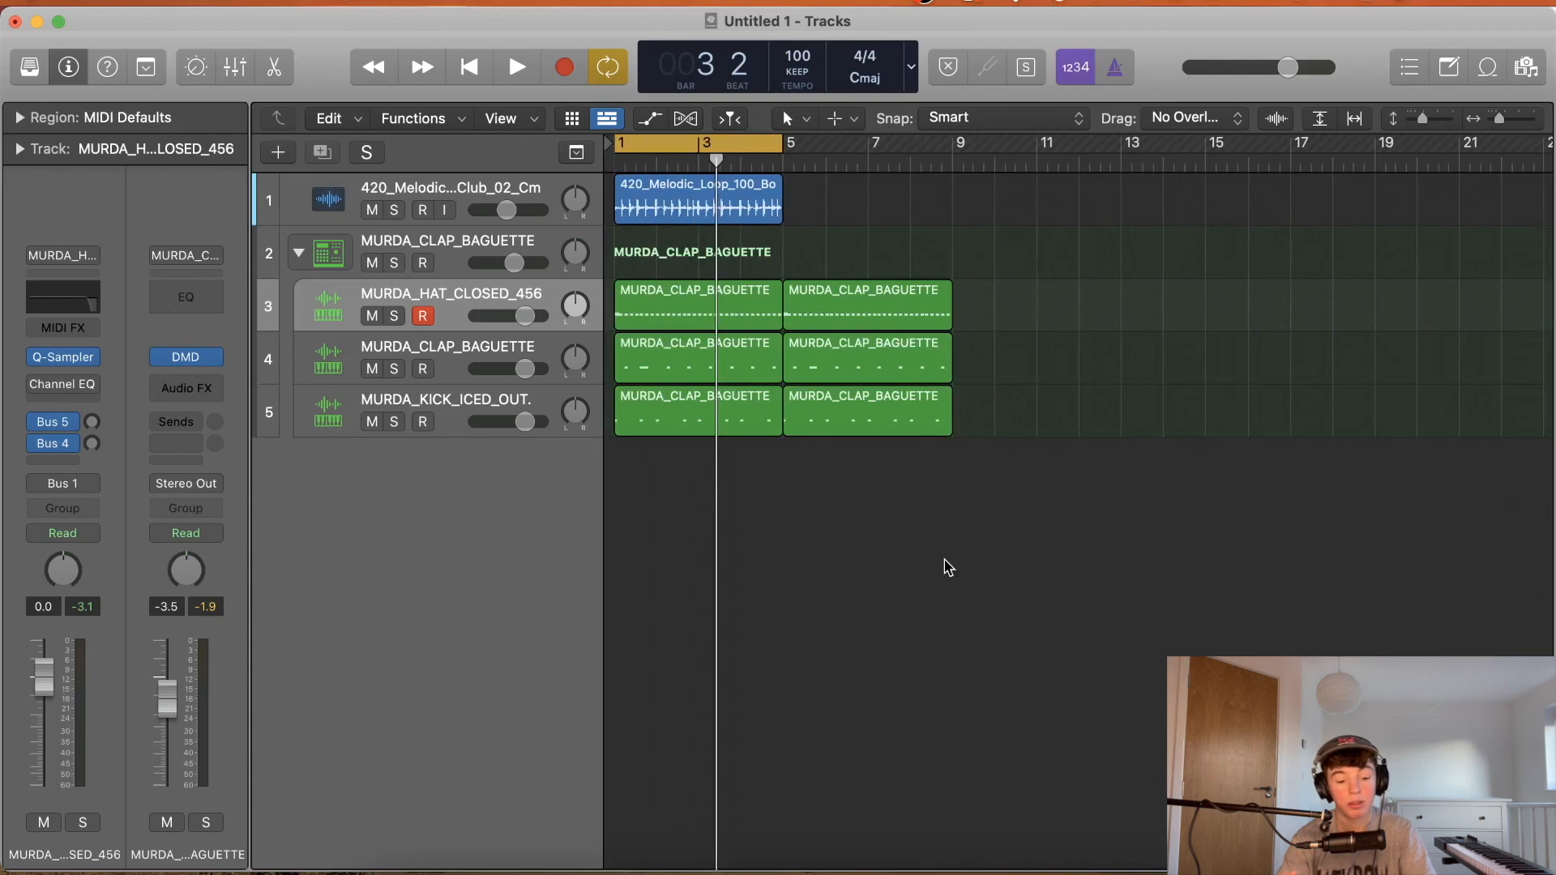
Pan the closed hat right to +25 and the clap slightly left while the beat plays.
key(space)
mouse_move(575, 306)
mouse_down()
mouse_move(575, 267)
mouse_move(575, 285)
mouse_up()
drag(575, 358, 573, 369)
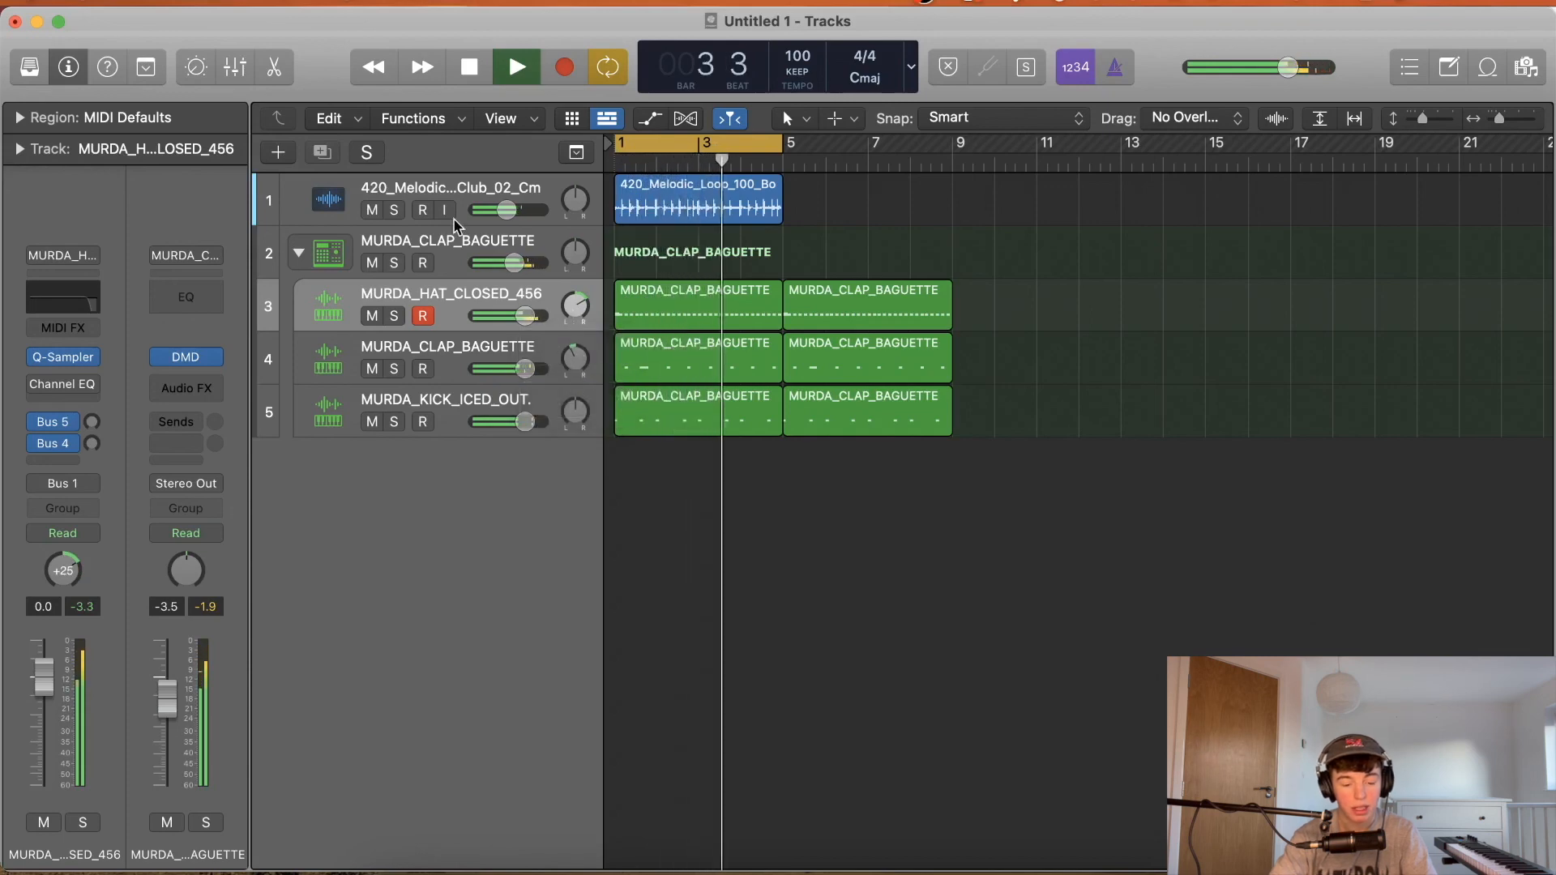
key(space)
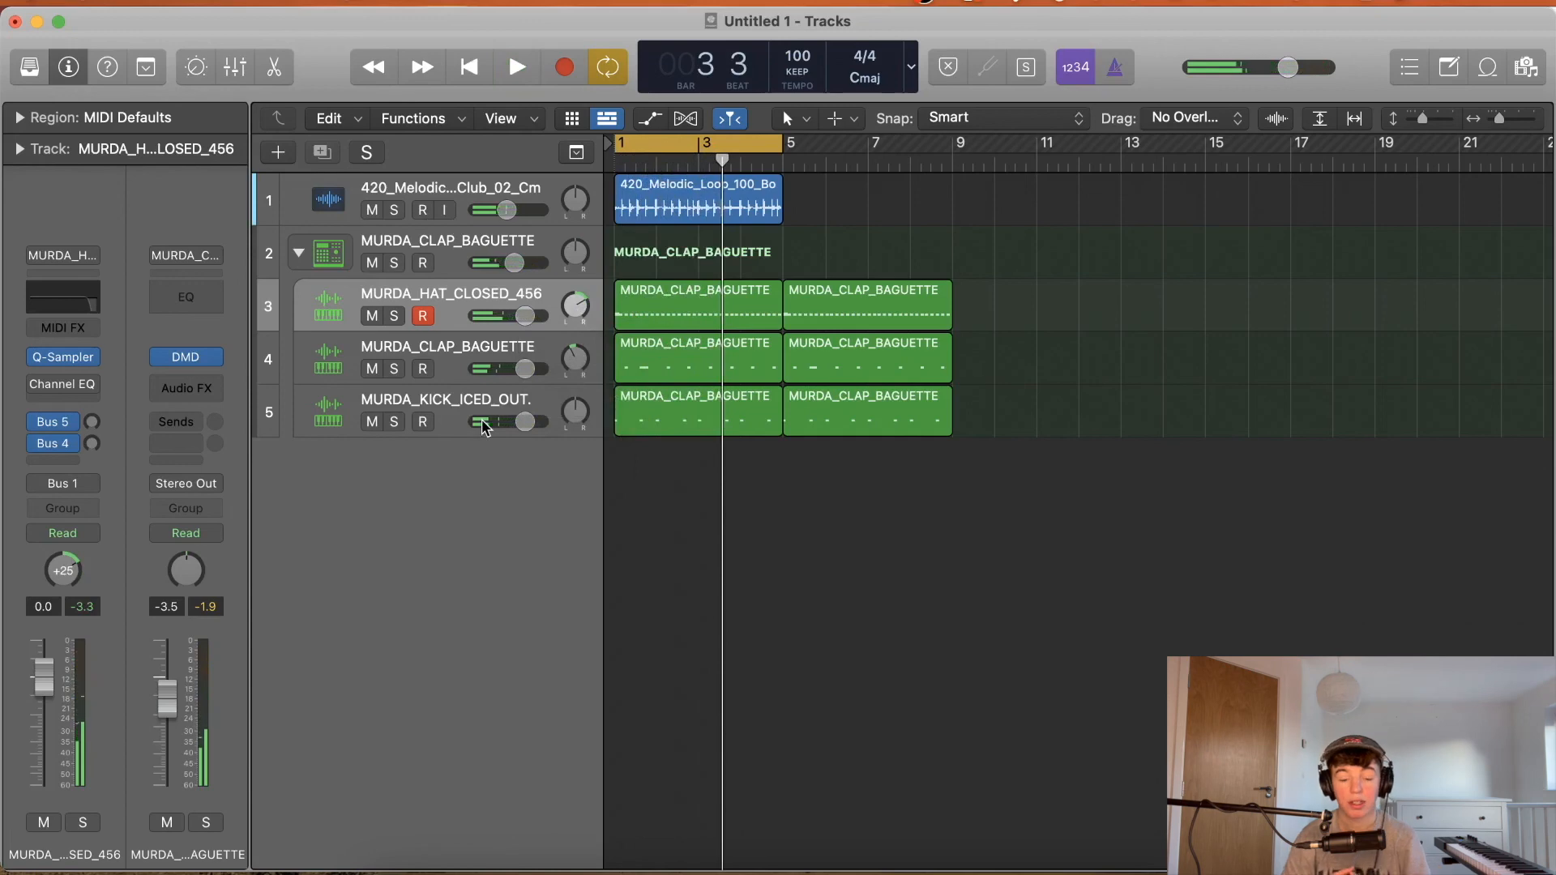